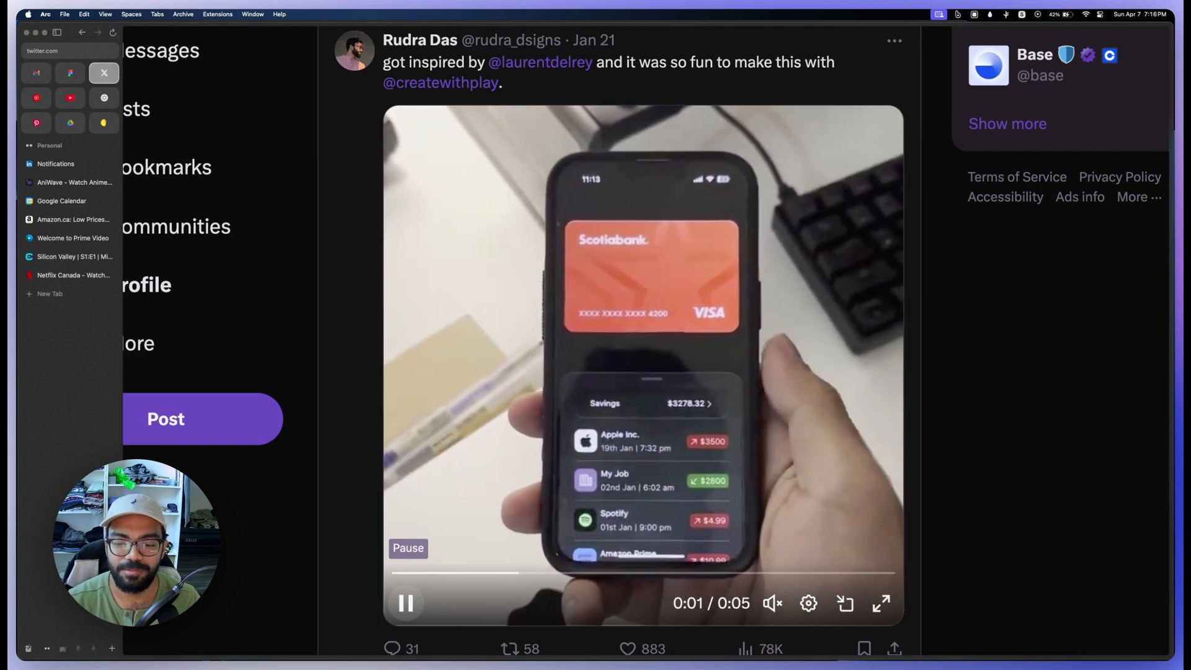
Step: Pause the demo video of the bank card app prototype in the post
click(405, 602)
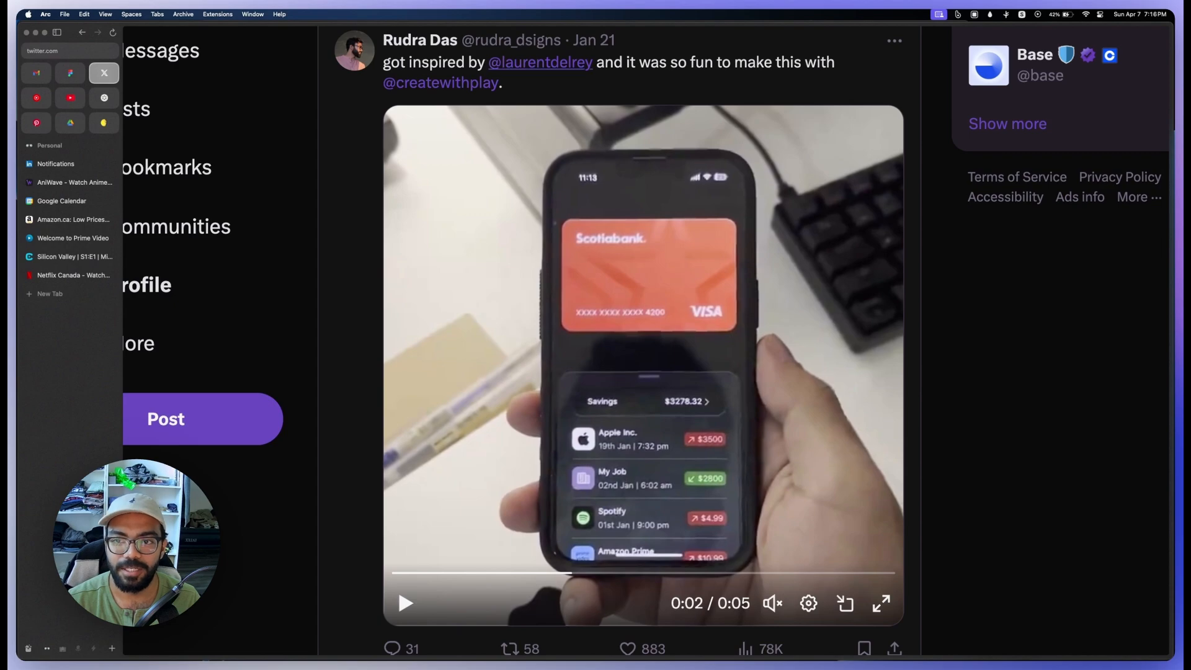
mouse_move(540, 62)
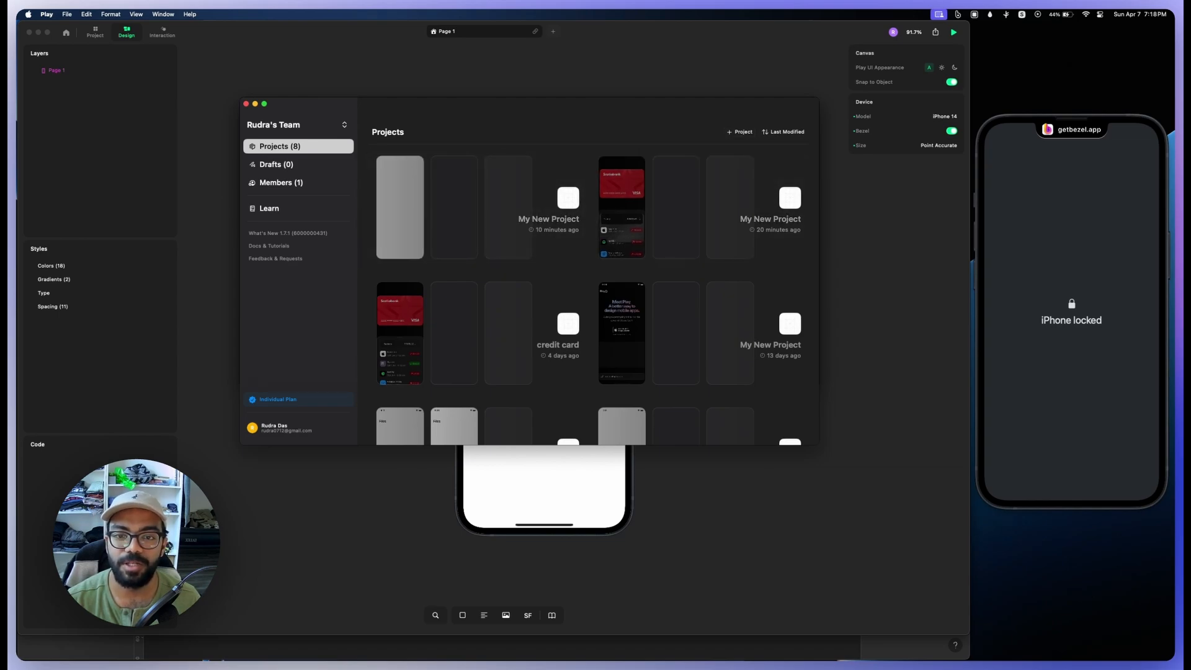
Step: Move the projects window off the blank project's canvas in Play and open the library's assets
drag(496, 105, 371, 660)
click(701, 347)
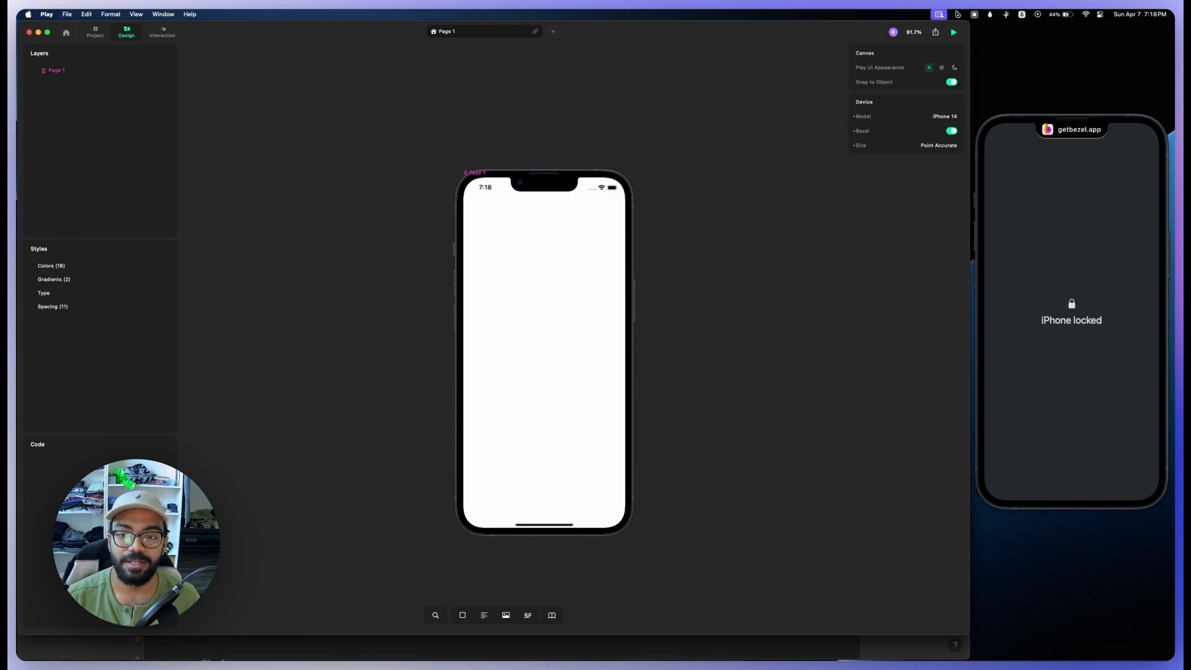
click(552, 615)
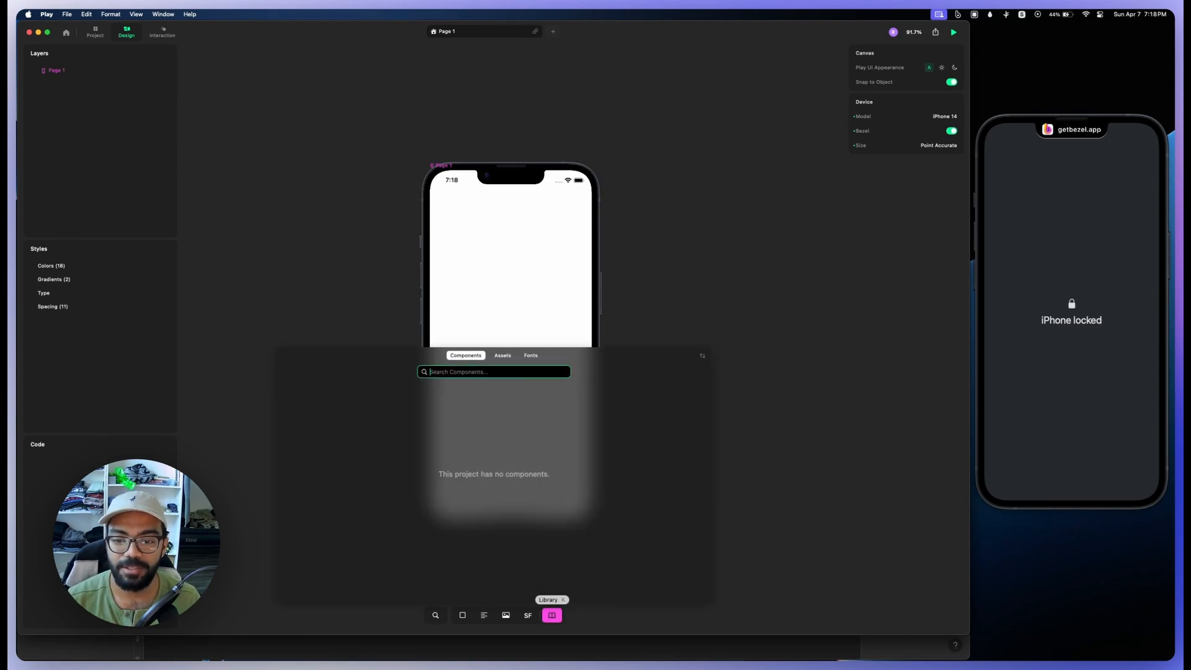
click(503, 355)
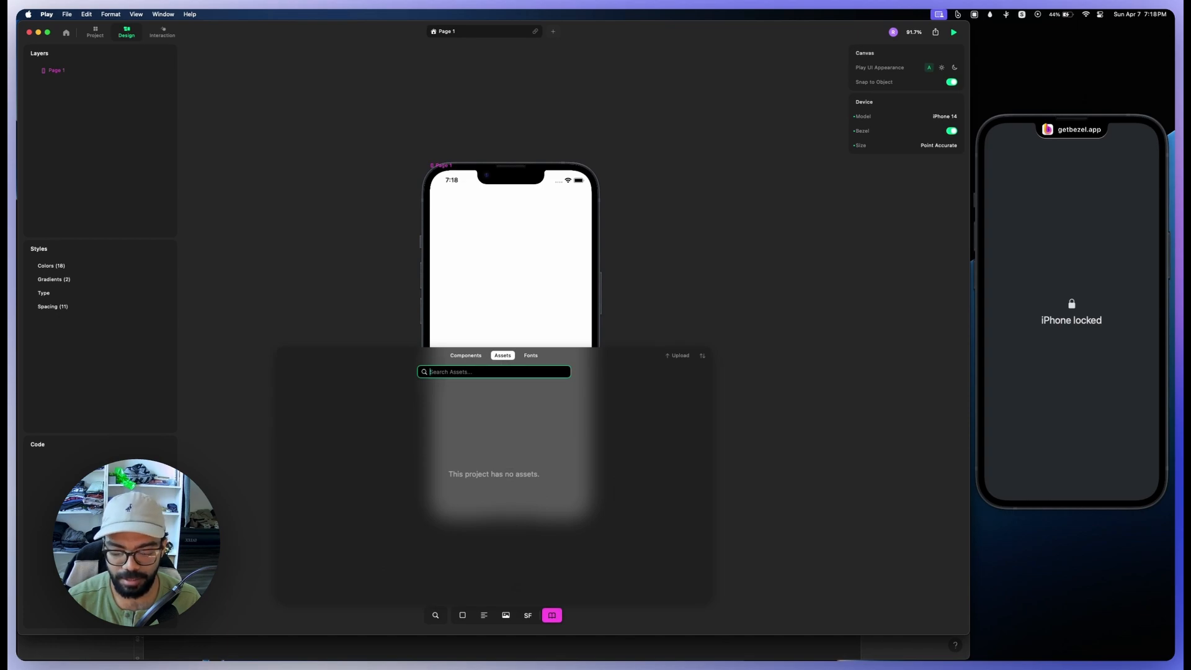
Step: Import the nine images from iPhone 14 & 15 Pro - 8.png through cards04.png in the test folder into the project assets
key(super+Tab)
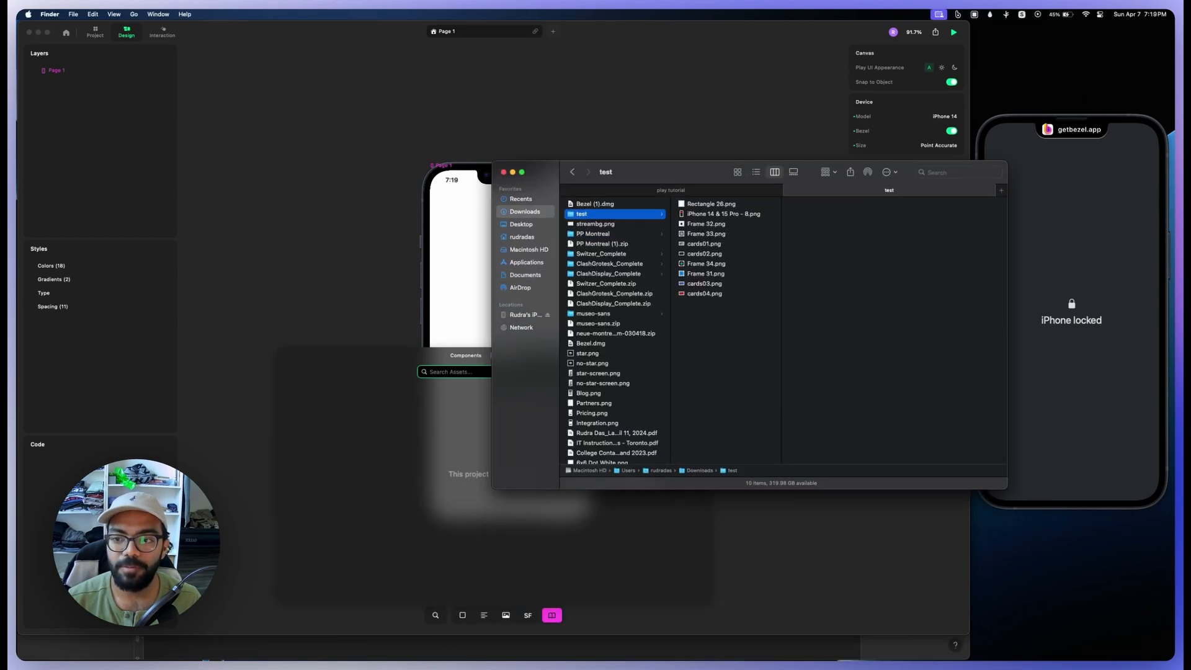
click(723, 214)
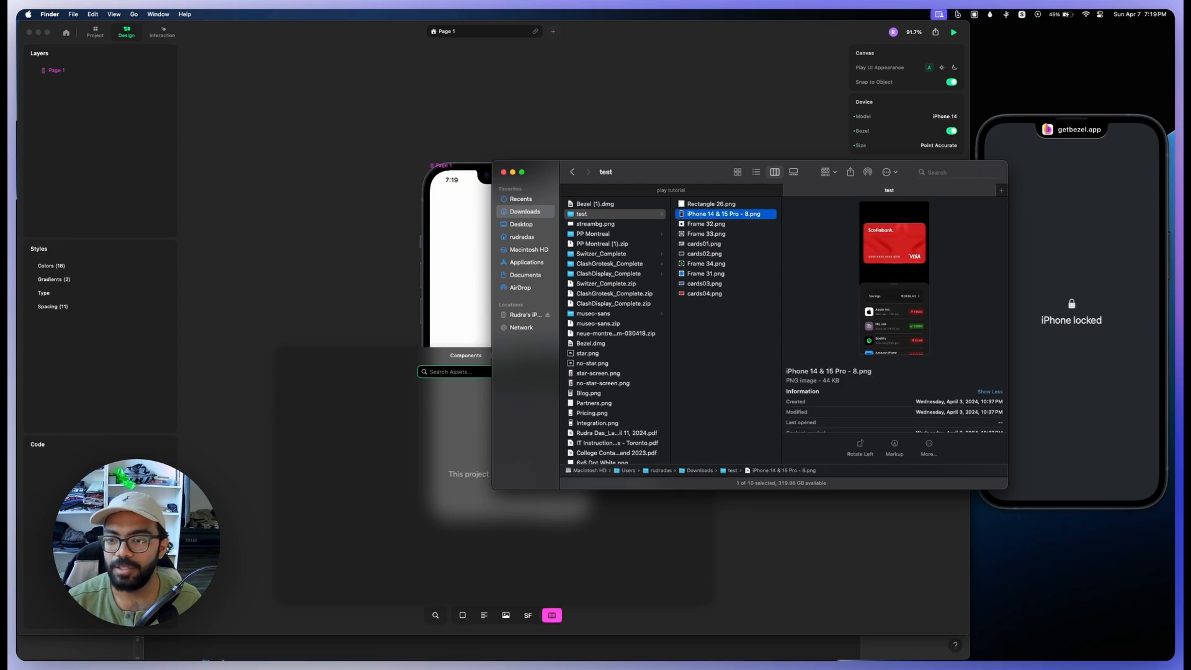
shift+click(704, 293)
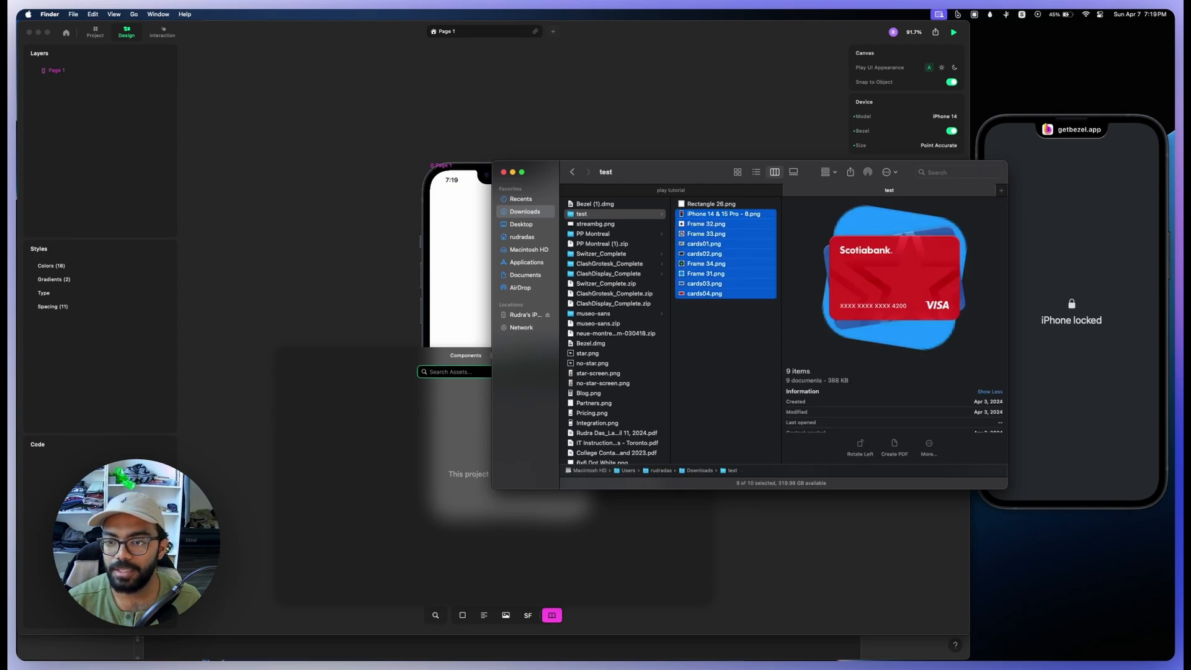
drag(705, 293, 397, 496)
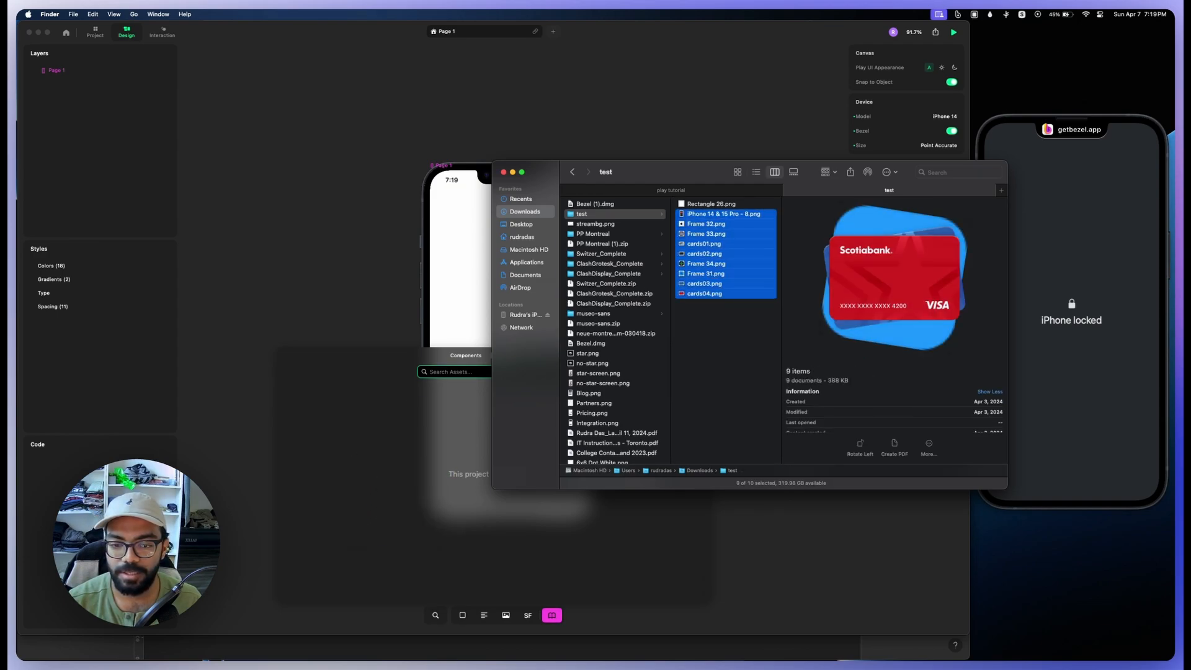
click(404, 544)
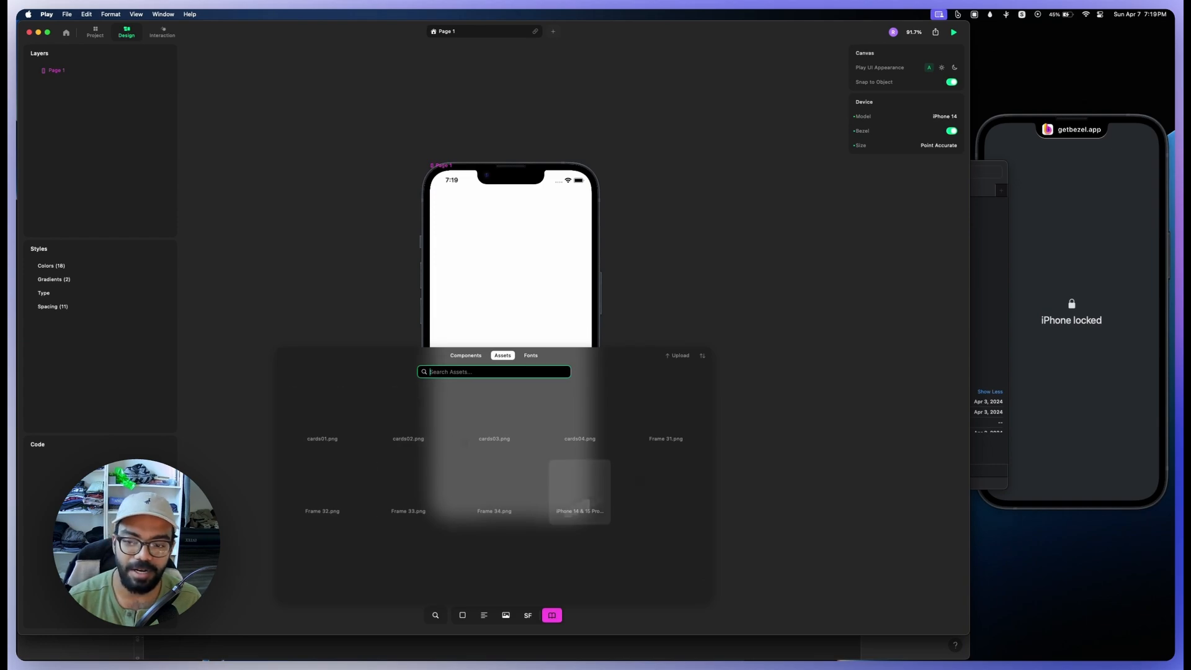
Step: Place an image on the empty canvas beside the phone and fill it with iPhone 14 & 15 Pro - 8.png
click(506, 615)
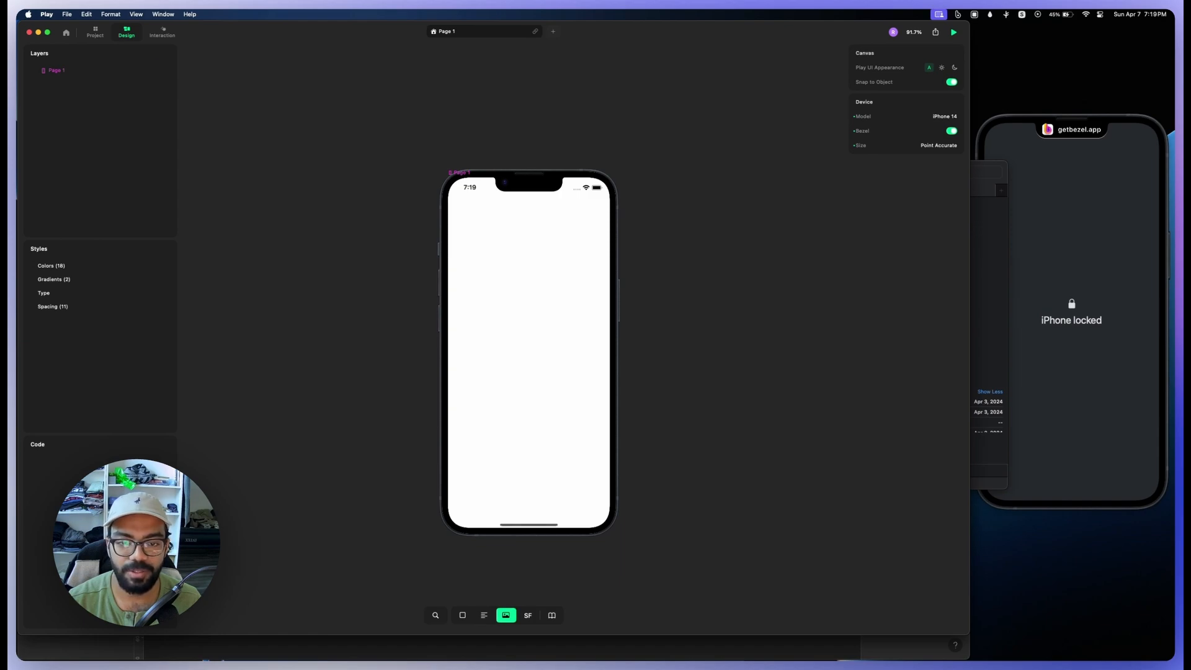
click(356, 277)
drag(356, 277, 286, 255)
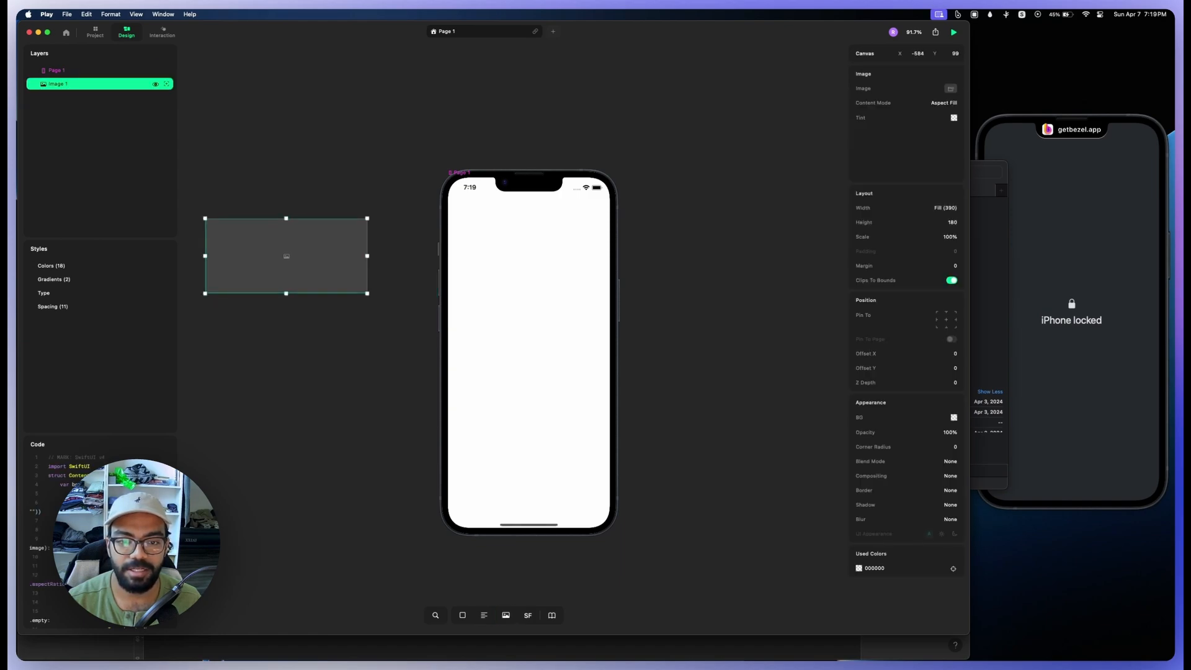
double_click(286, 256)
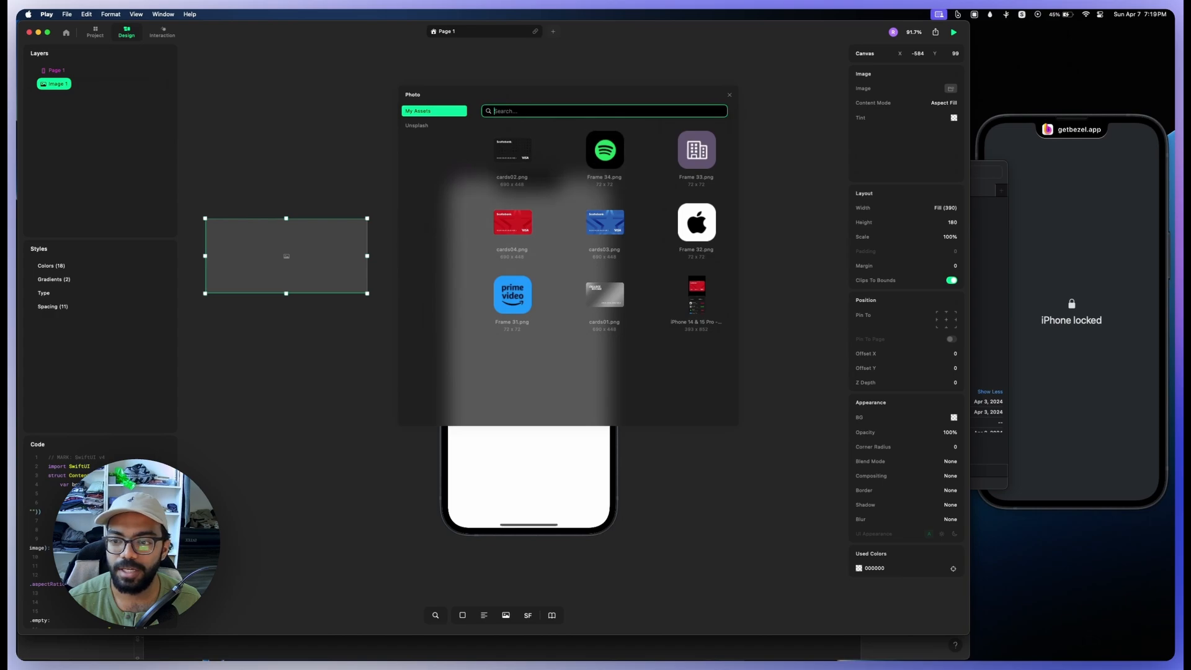
click(697, 303)
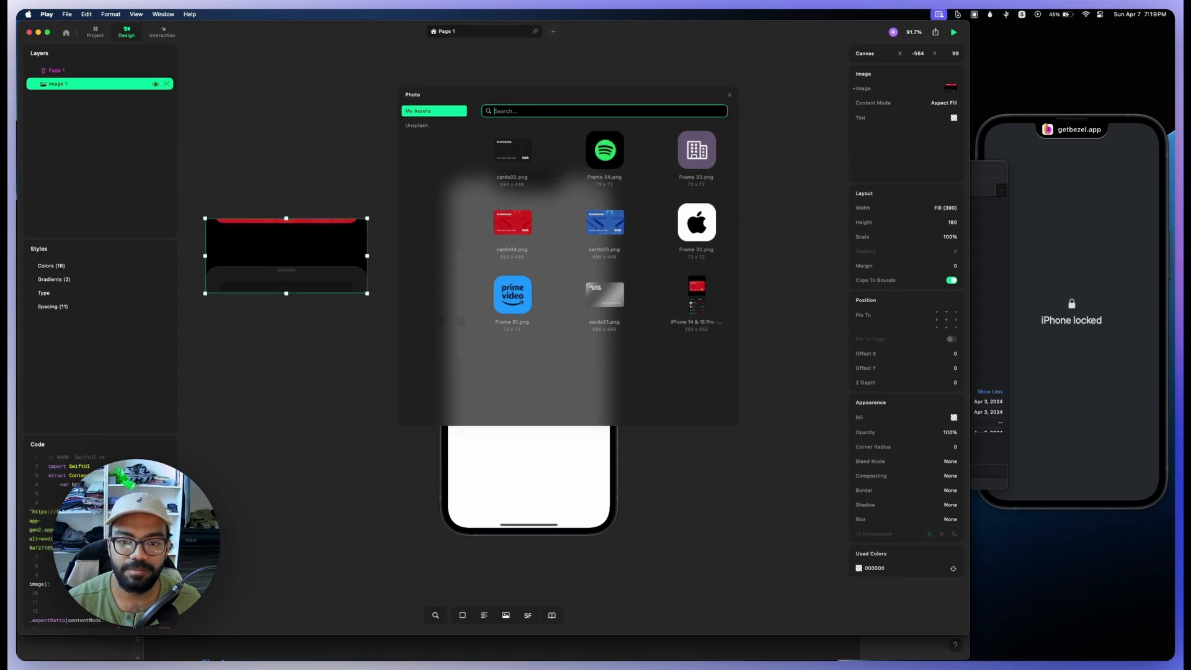
Step: Stretch the reference image to about 840 high and position it alongside the phone frame
drag(286, 292, 286, 567)
drag(286, 477, 292, 397)
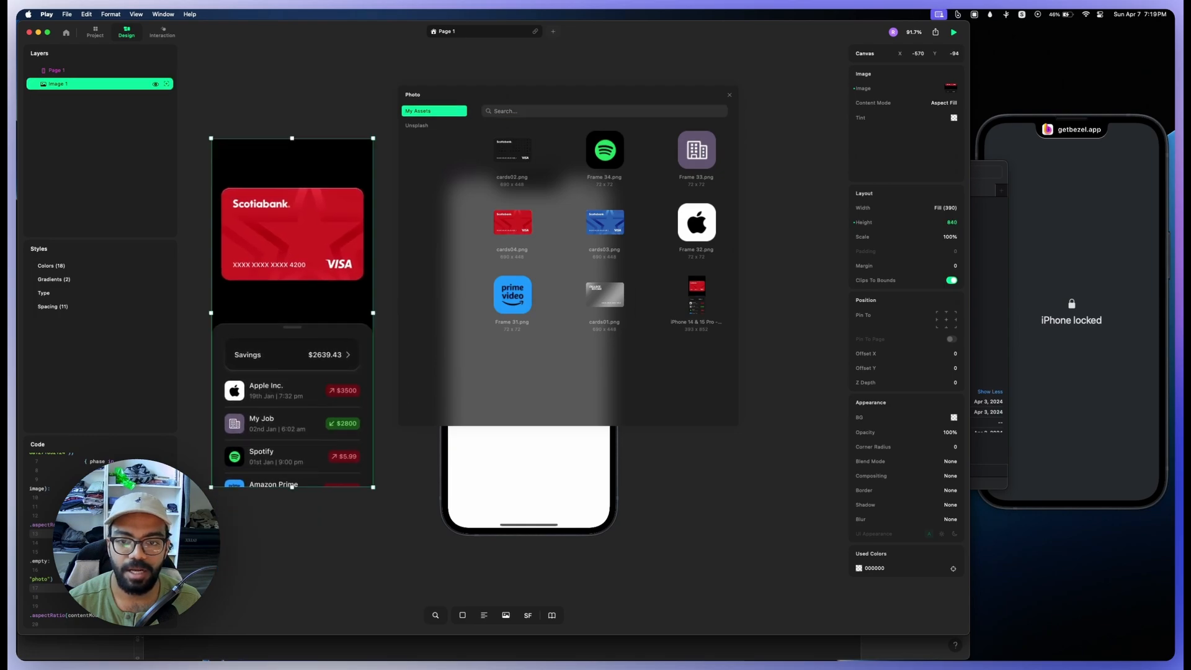
click(729, 95)
drag(303, 267, 333, 307)
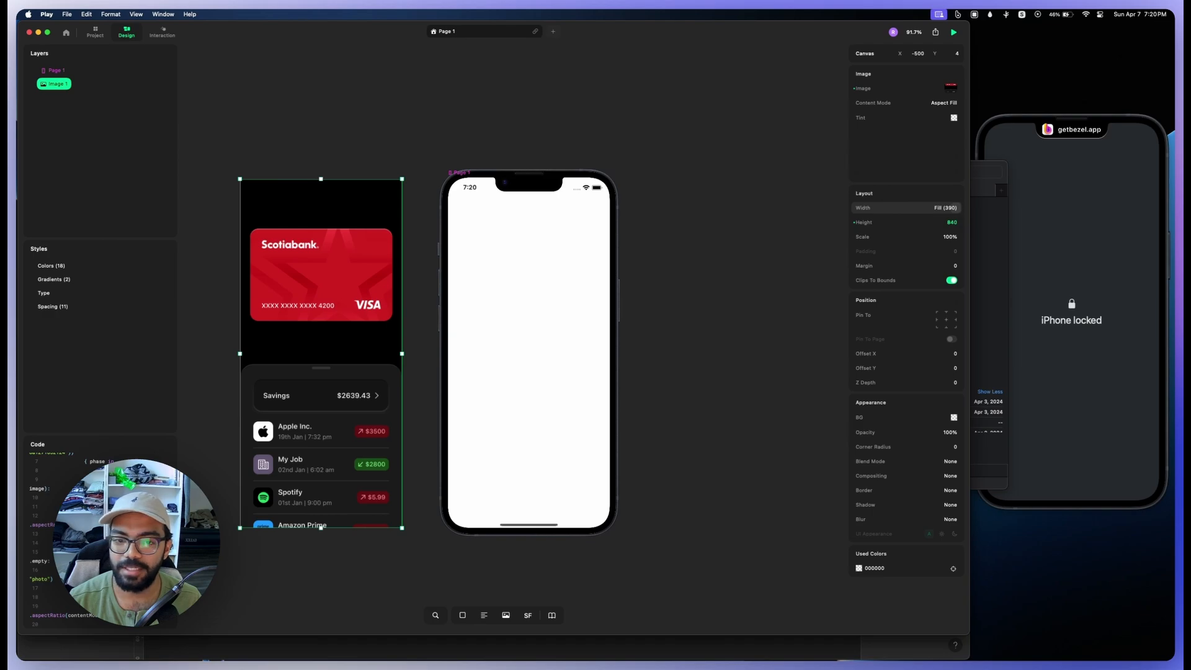
mouse_move(321, 298)
mouse_down()
mouse_move(307, 294)
mouse_move(316, 300)
mouse_up()
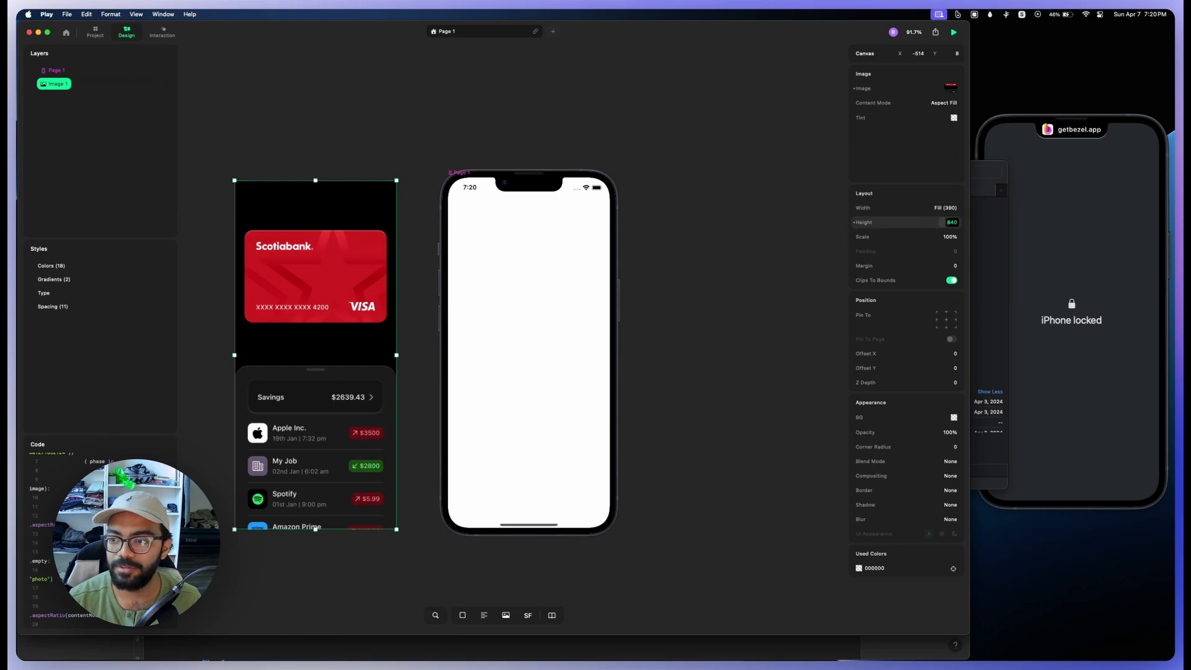
click(950, 222)
click(955, 222)
click(965, 266)
drag(316, 354, 318, 351)
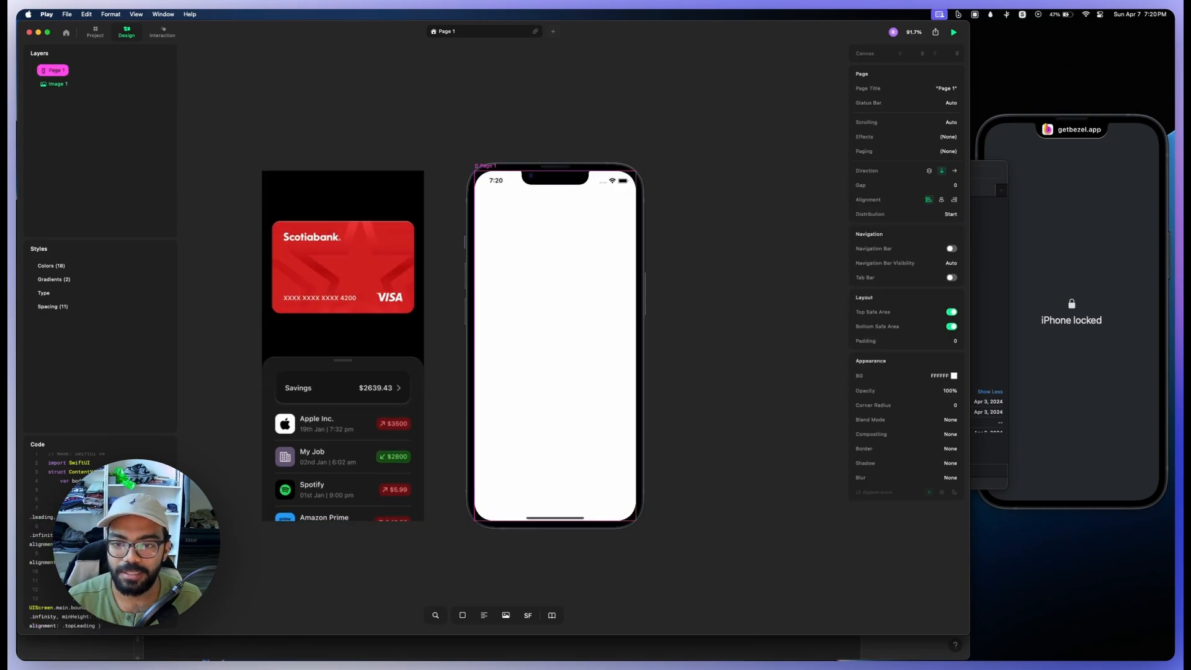
Step: Set the Page 1 background to solid black, 000000
click(954, 375)
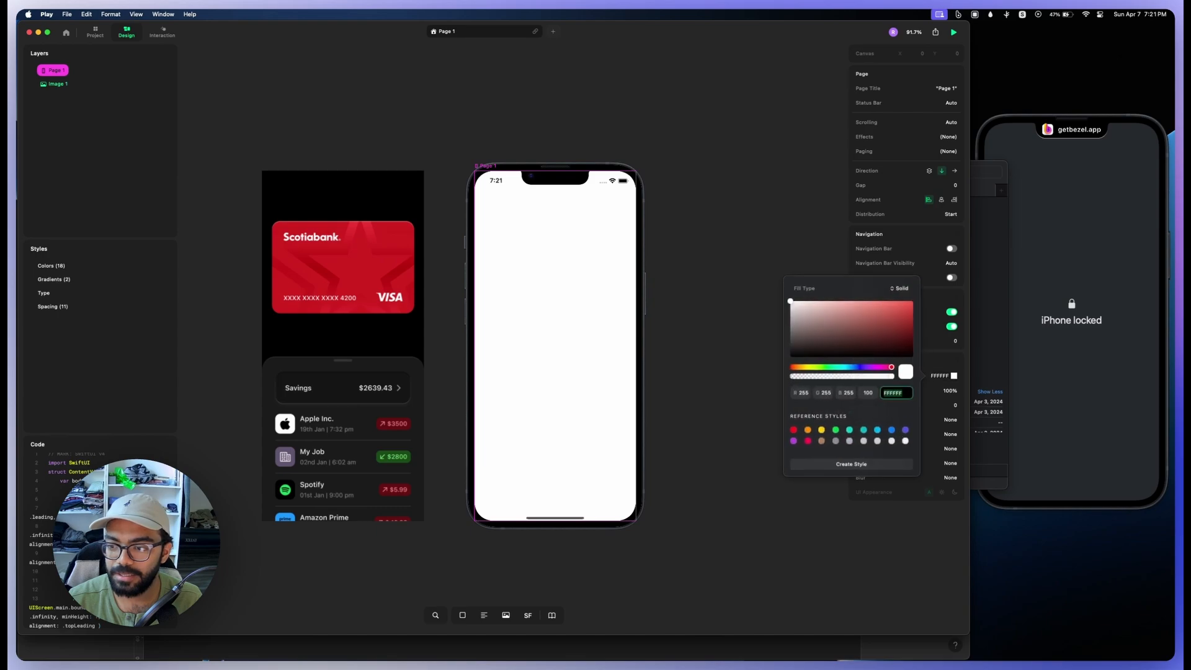
drag(793, 302, 791, 358)
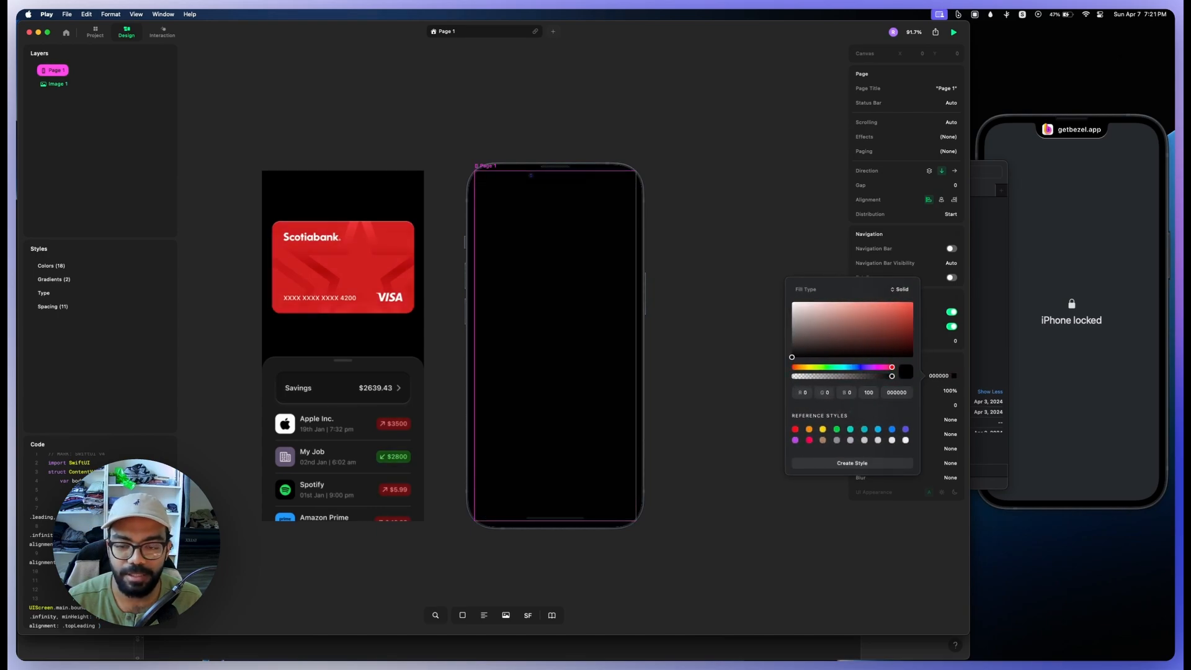
click(462, 615)
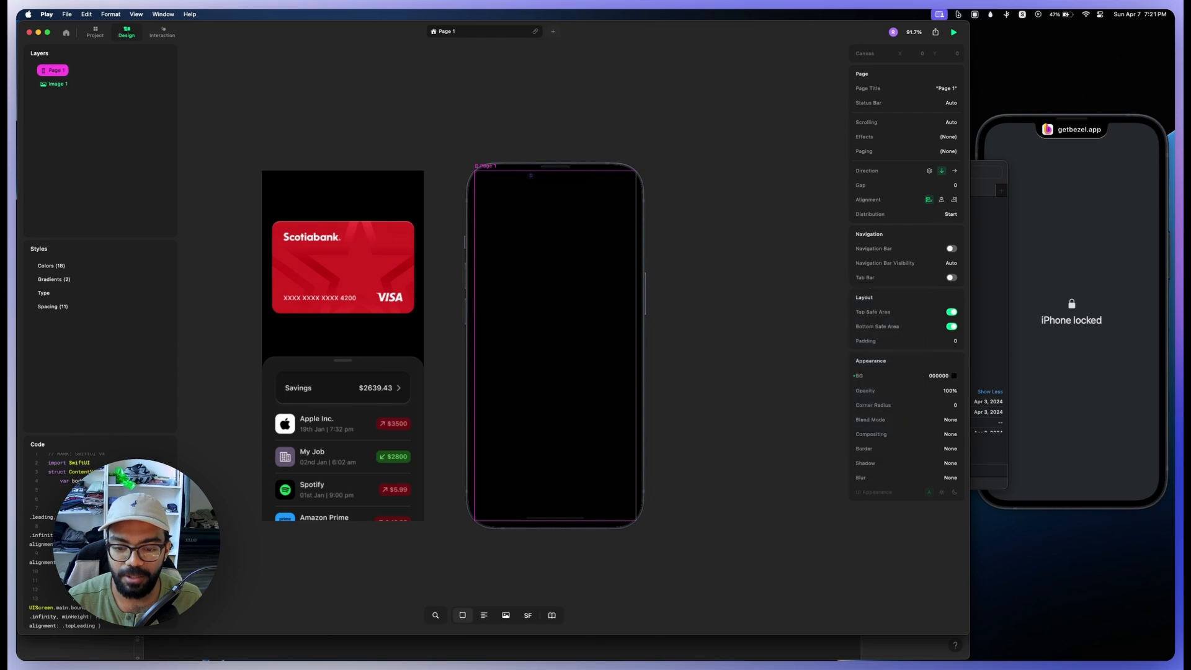
drag(735, 300, 848, 424)
drag(800, 372, 752, 373)
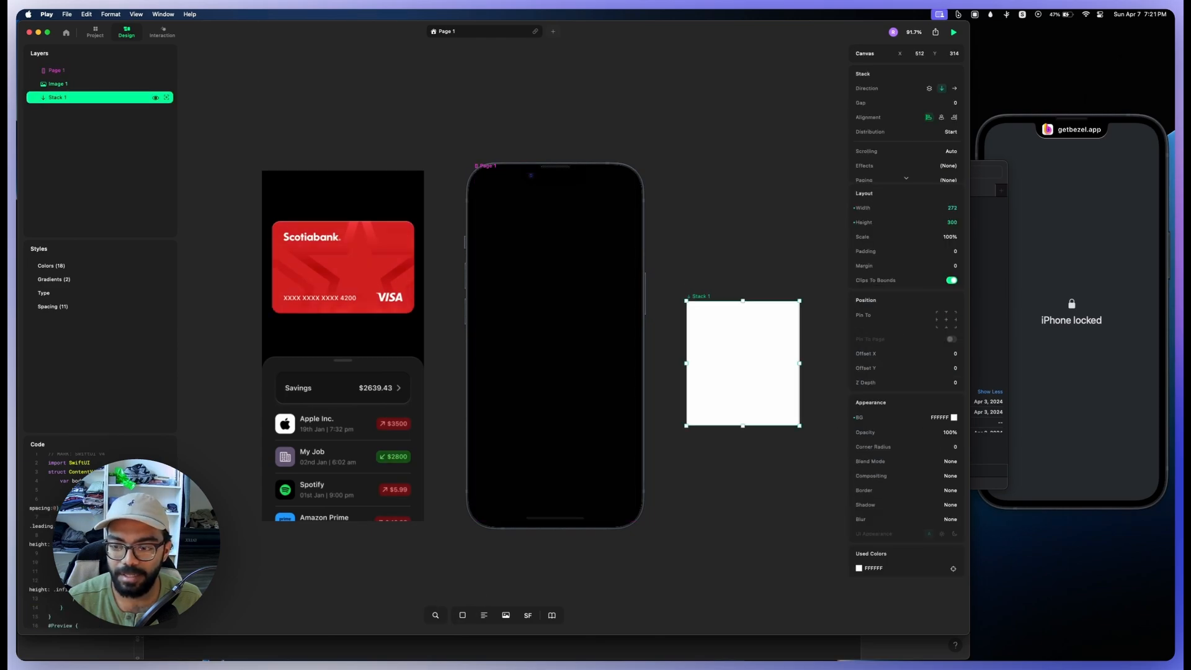
key(BackSpace)
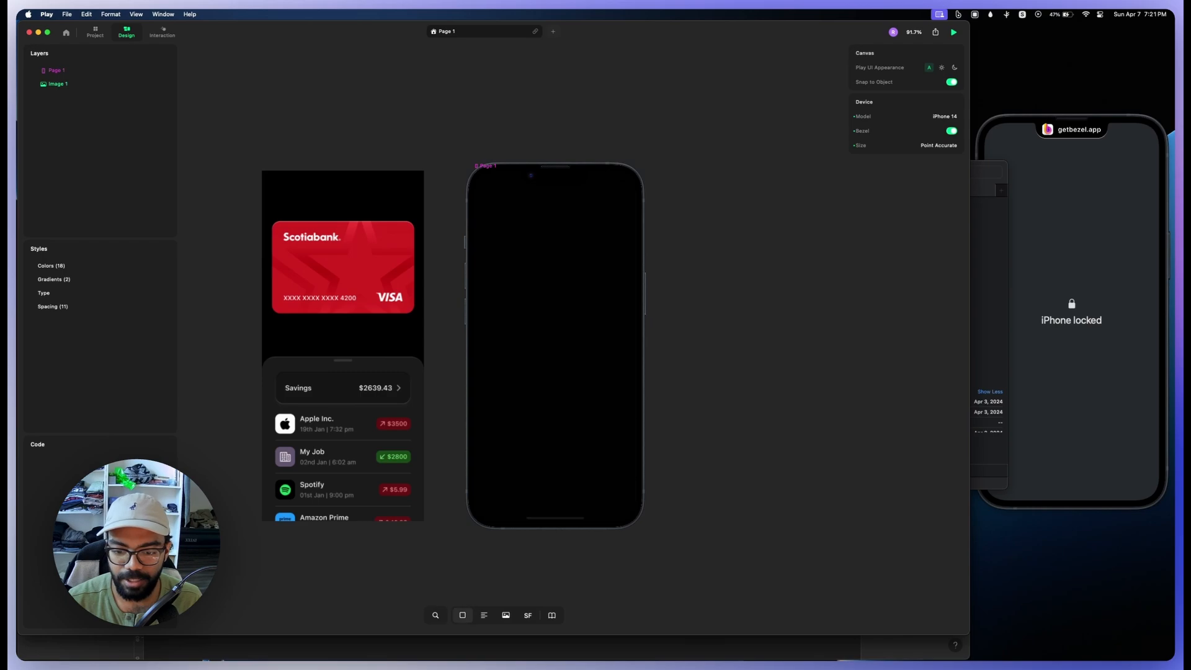
Step: Add a full-width stack 100 high inside Page 1, keeping it by undoing its deletion
drag(521, 238, 538, 257)
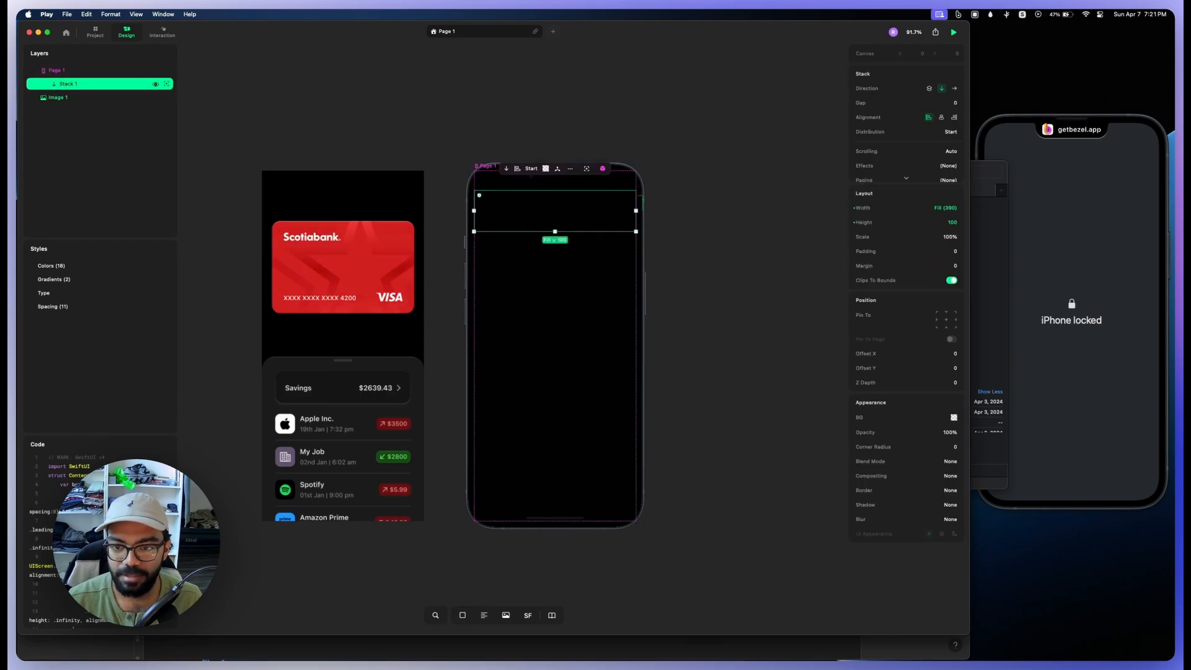
key(BackSpace)
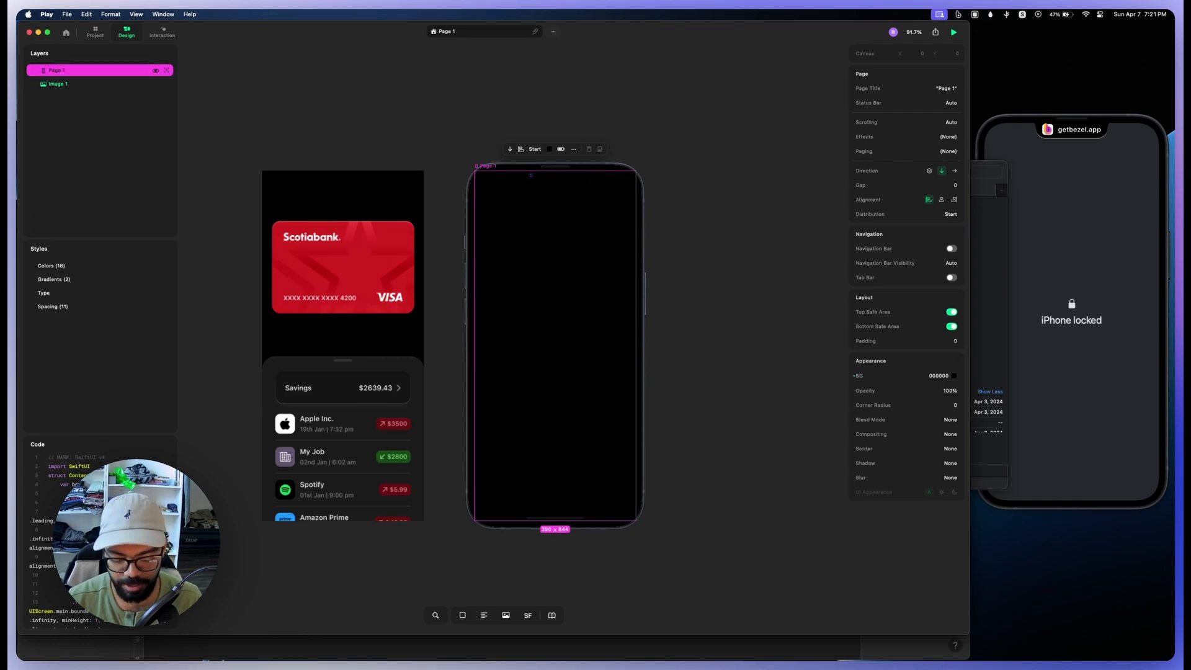
key(super+z)
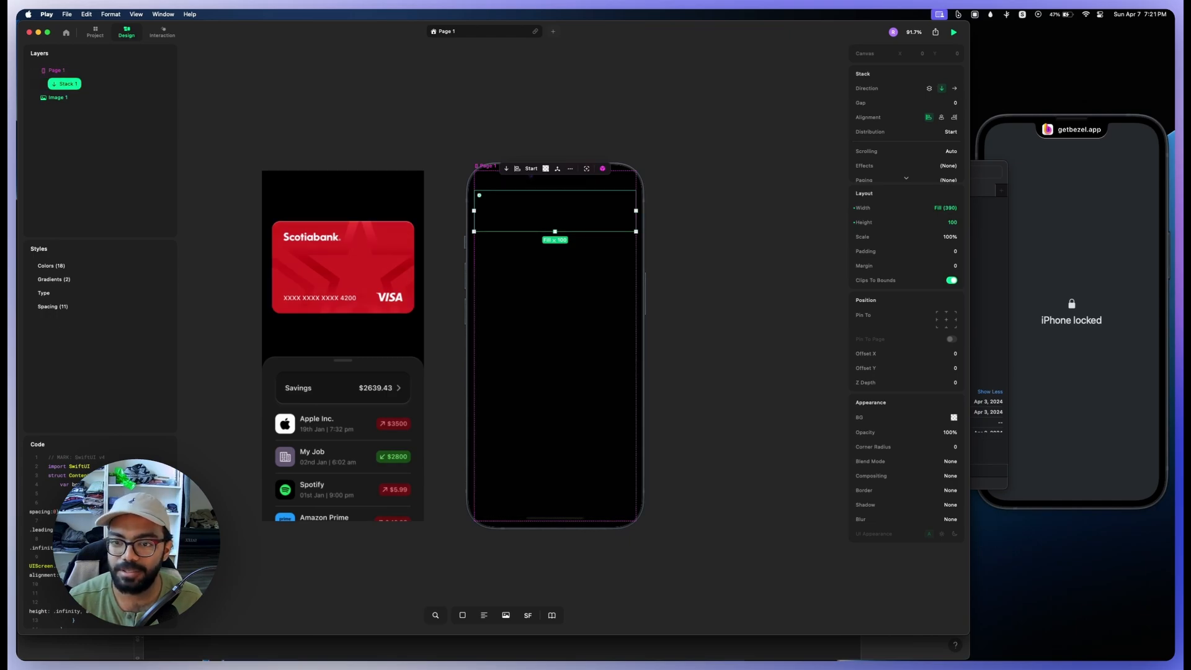
Step: Insert two image placeholders on the page and stretch the stack to 588 high so that it contains both
key(i)
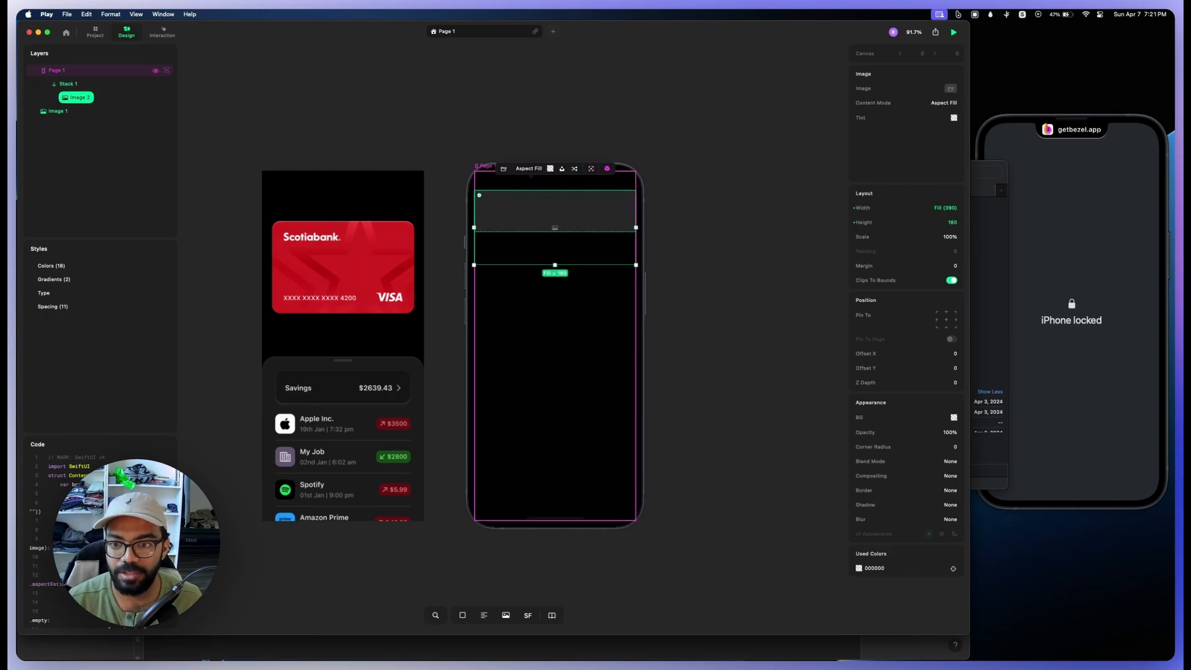
click(554, 231)
drag(555, 231, 555, 434)
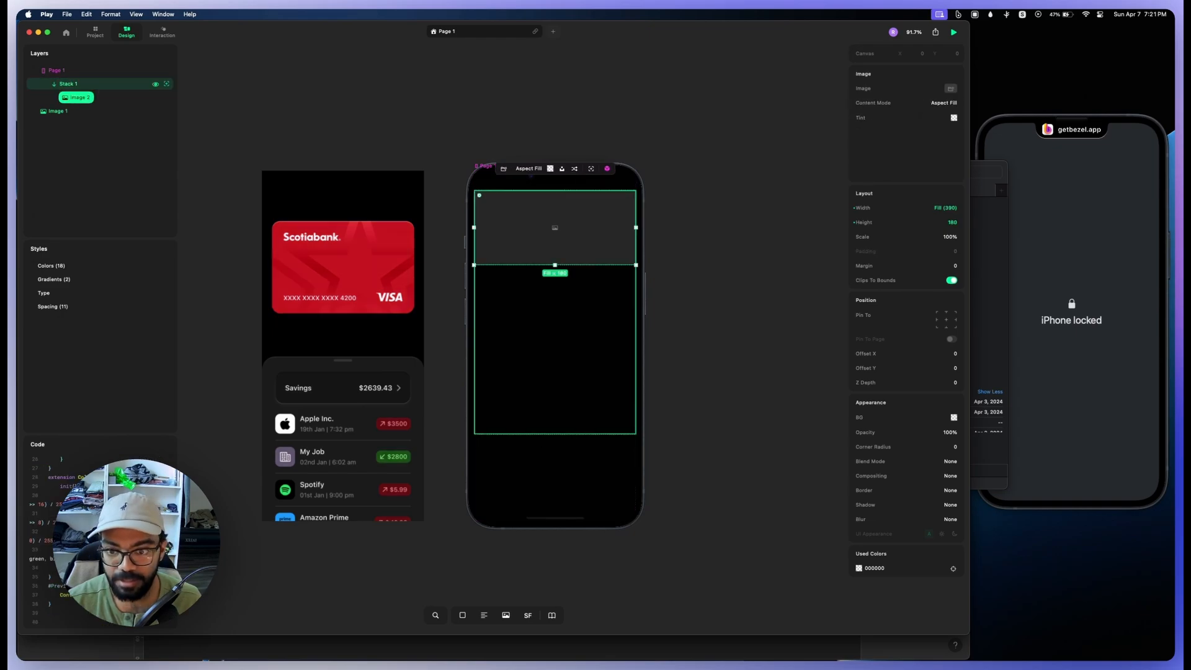
key(i)
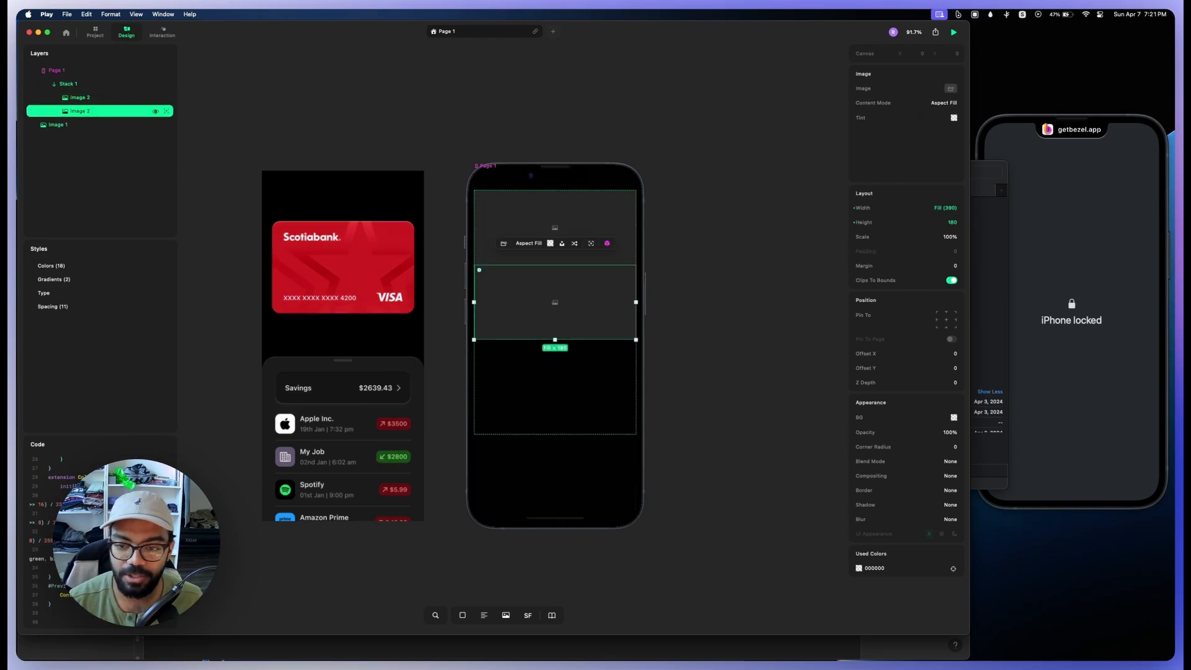
Step: Switch the stack's direction to horizontal and then to layered to compare how the two images are arranged
click(69, 84)
click(954, 88)
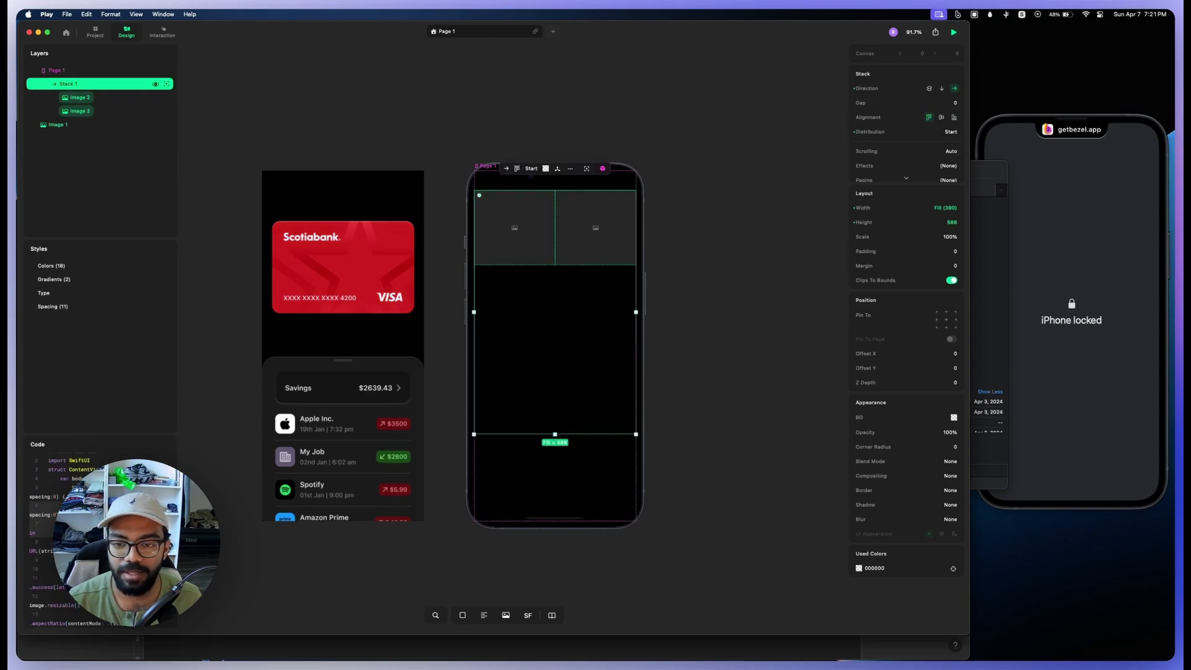
click(929, 88)
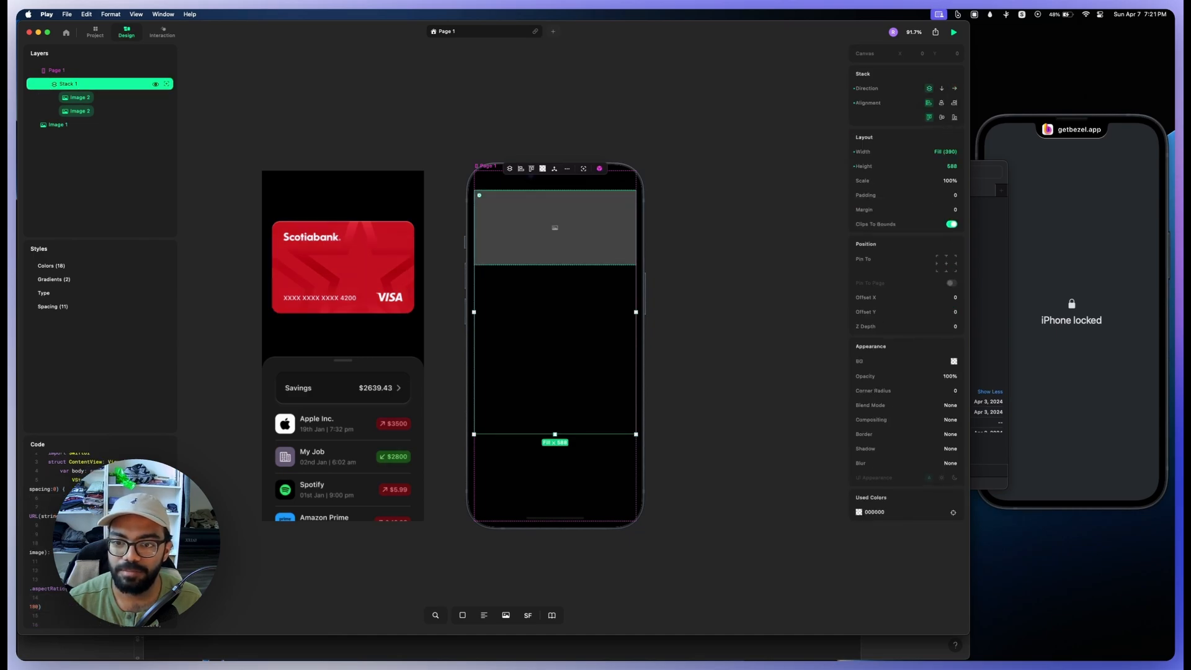
Step: Try offsetting Image 2 in the layered stack by about 60 on X and 162 on Y, and undo back to an empty vertical stack
double_click(555, 228)
drag(554, 228, 580, 295)
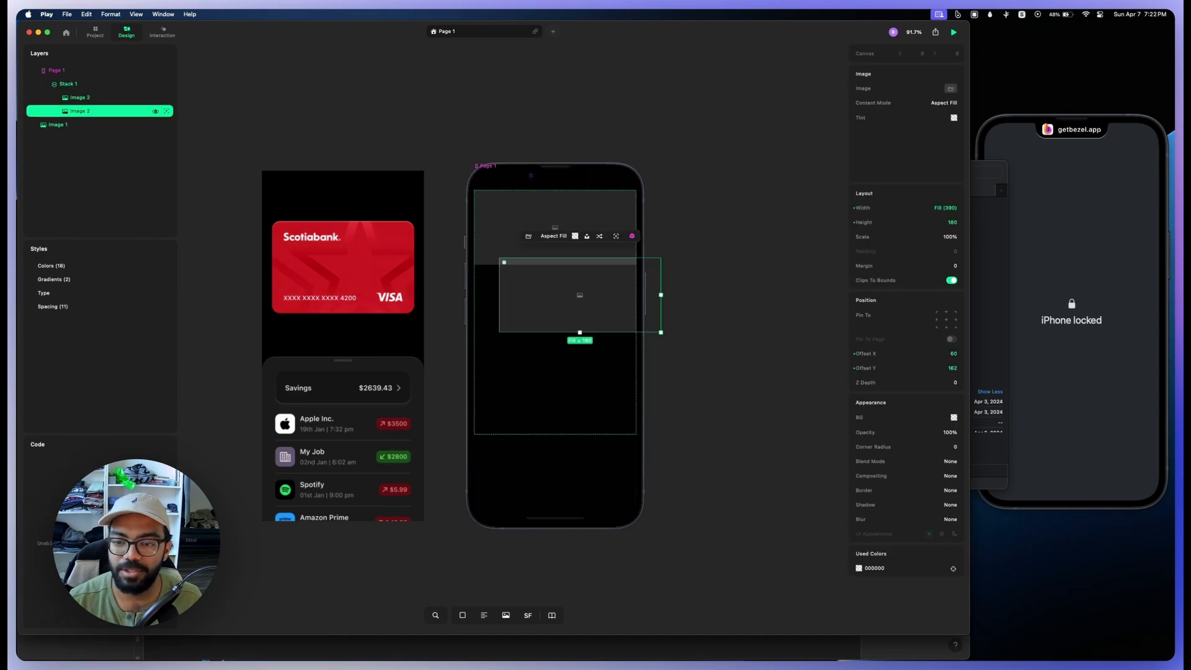
key(super+z)
key(super+z)
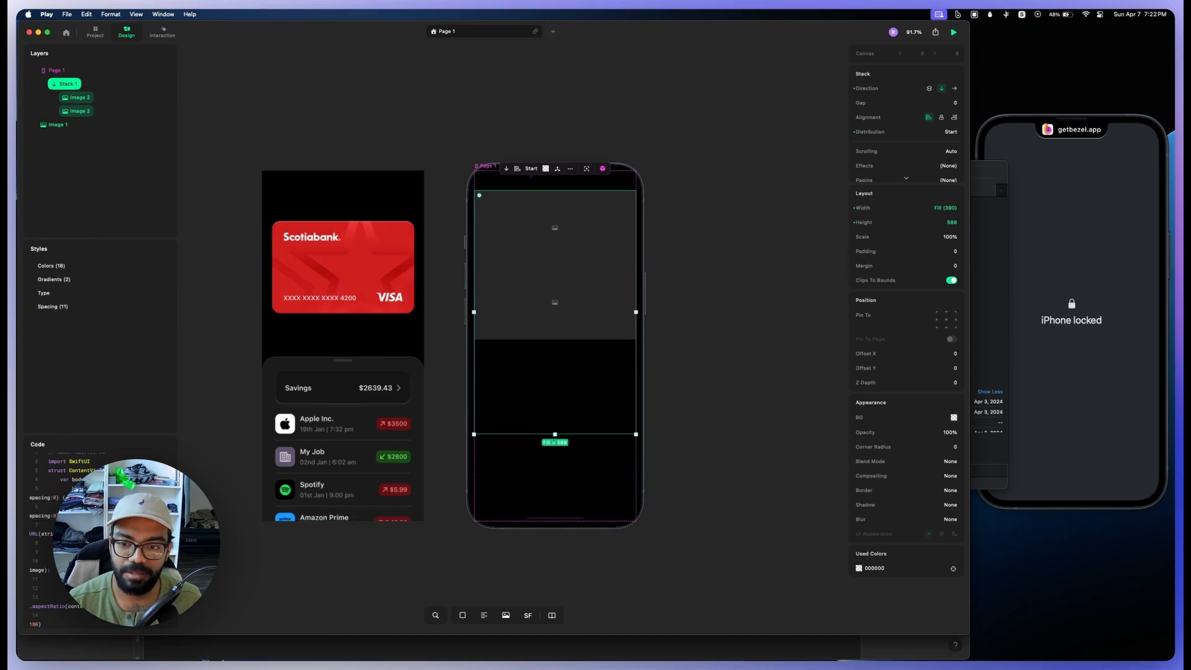
key(super+z)
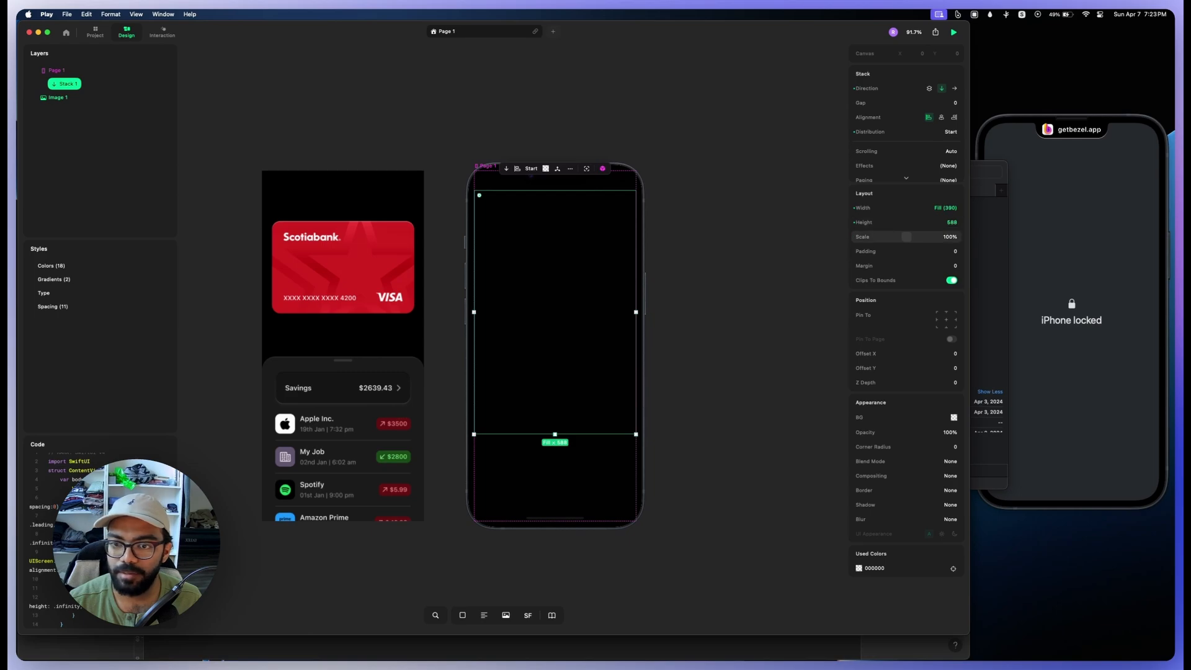
Step: Reduce the empty stack's height to about 376
drag(554, 434, 554, 340)
drag(555, 349, 554, 347)
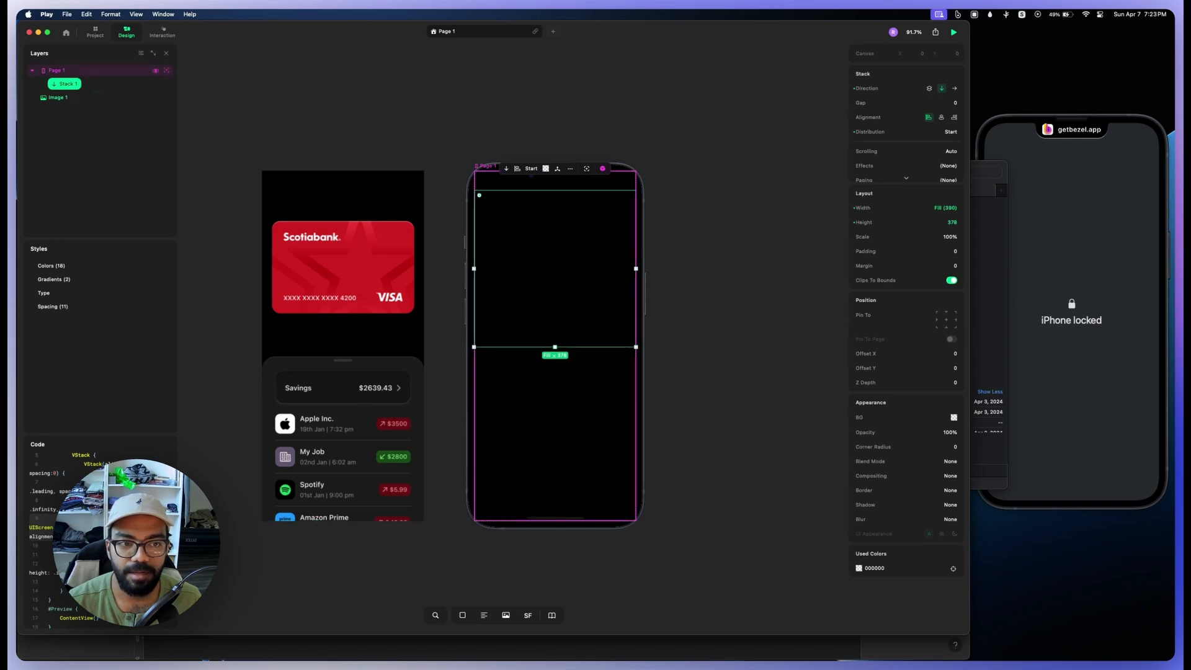
Step: Add a second stack to Page 1, place it above the existing stack, and name it CARDS
click(57, 70)
key(s)
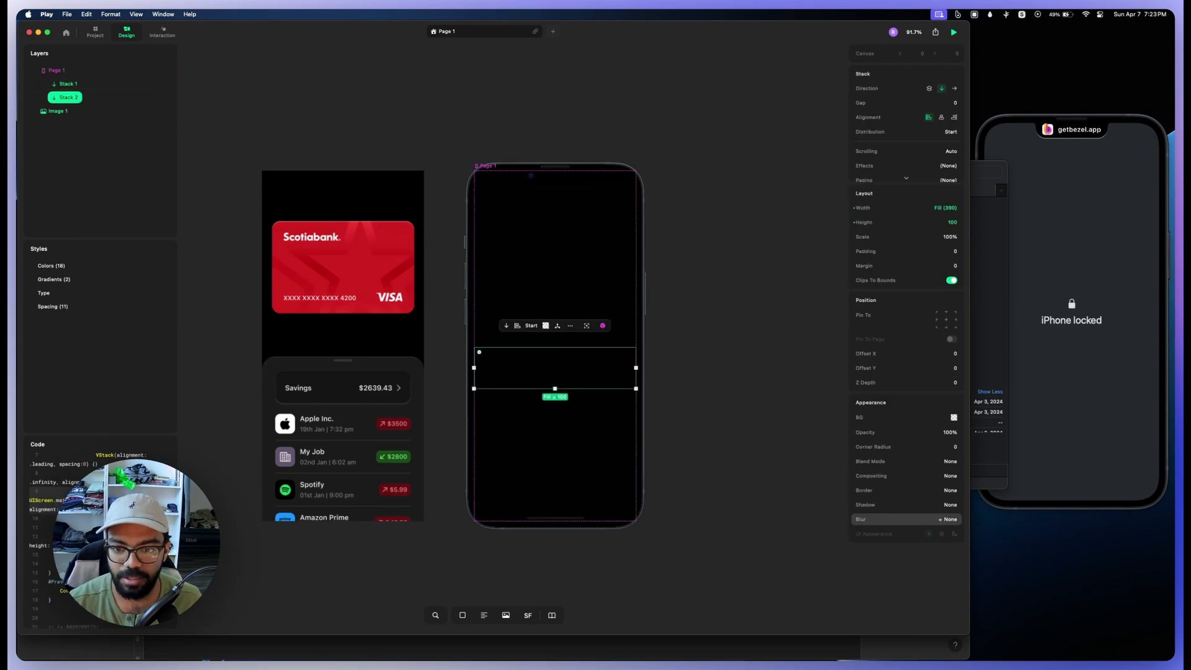
drag(70, 98, 69, 81)
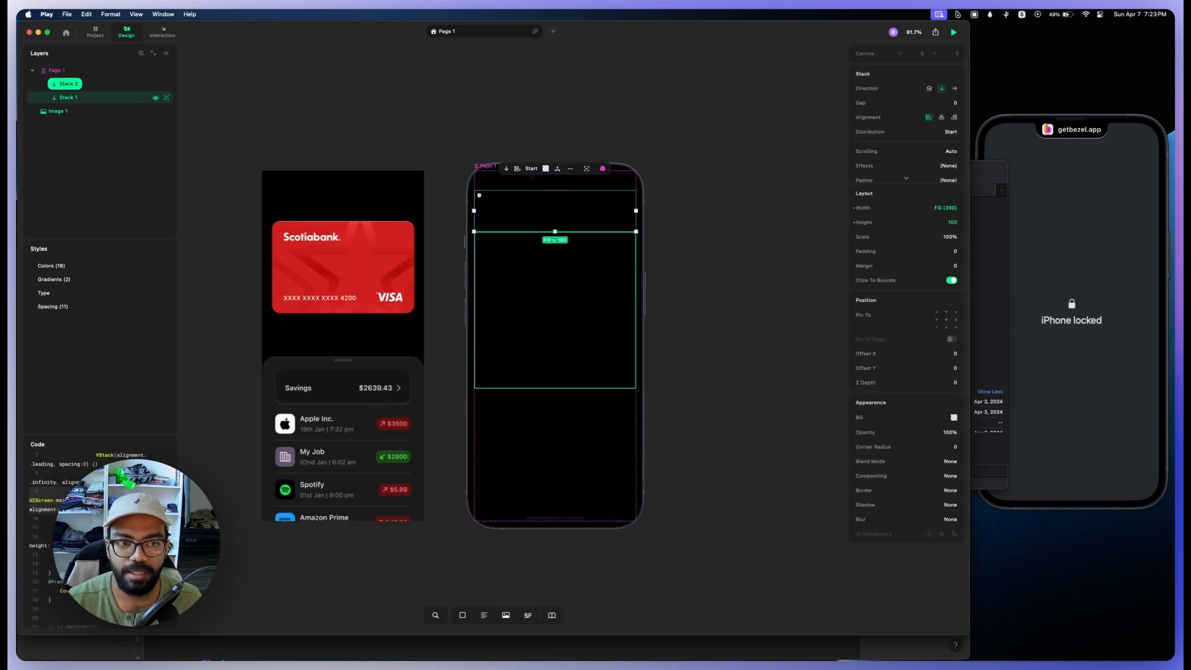
double_click(69, 83)
text(CARDS)
key(Return)
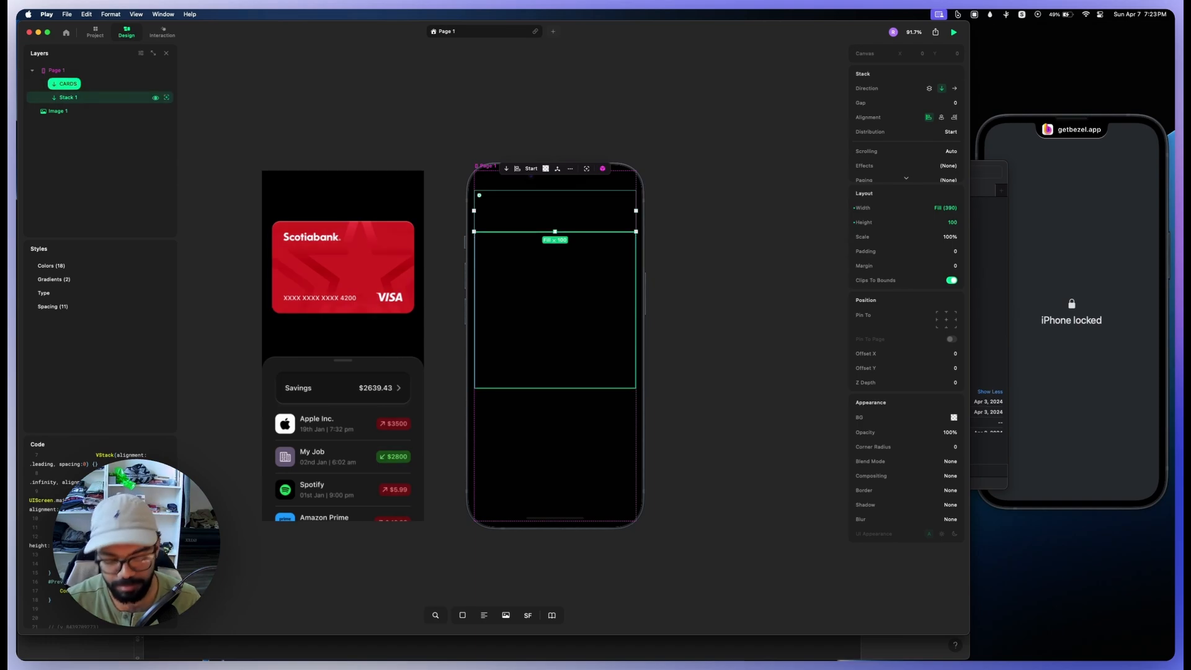
Step: Rename Stack 1 as "bottom sheet"
double_click(61, 98)
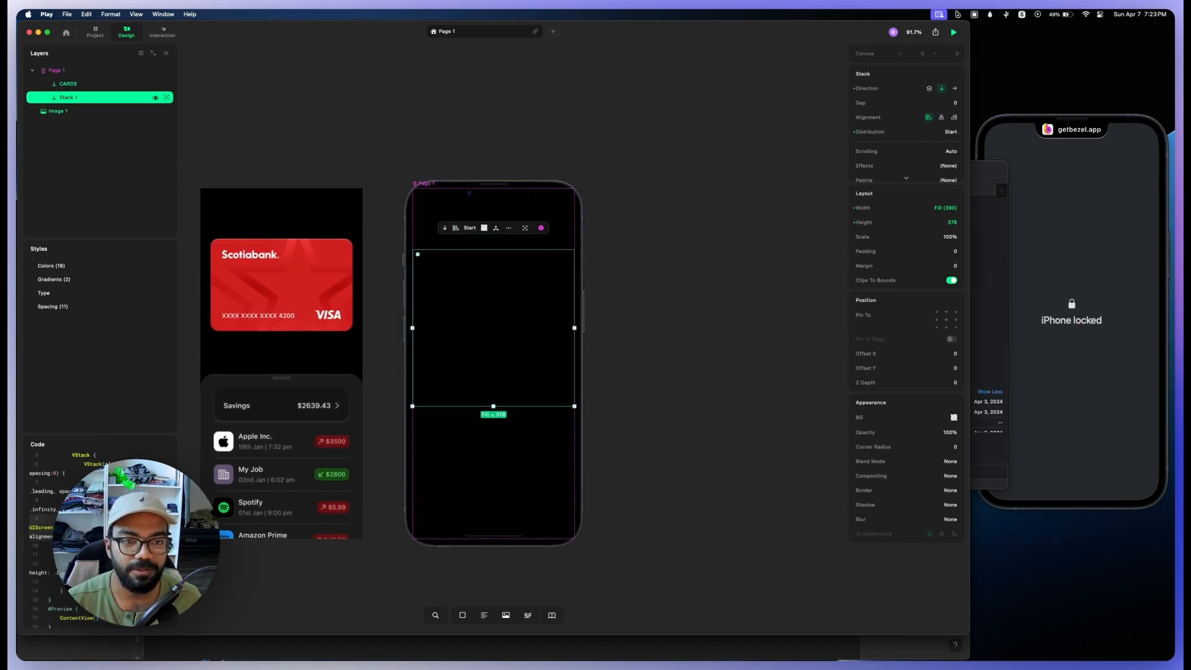
double_click(68, 97)
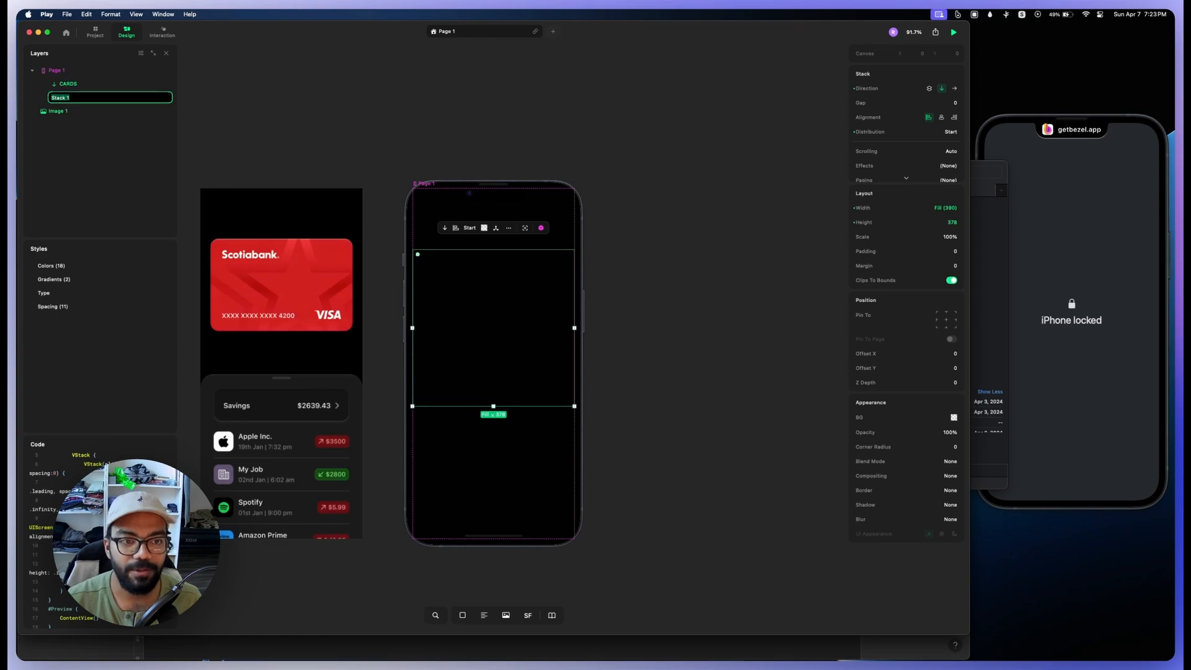
text(bottom sheet)
key(Return)
Step: Set the CARDS stack's height to Fill
click(87, 83)
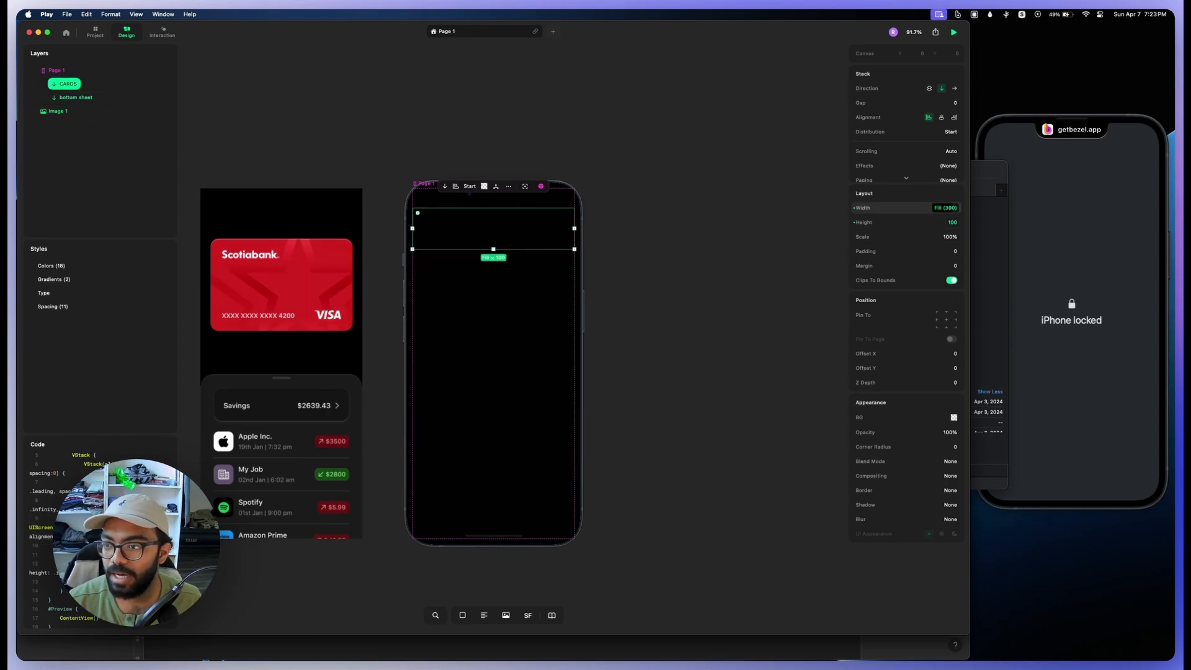
click(952, 222)
click(956, 222)
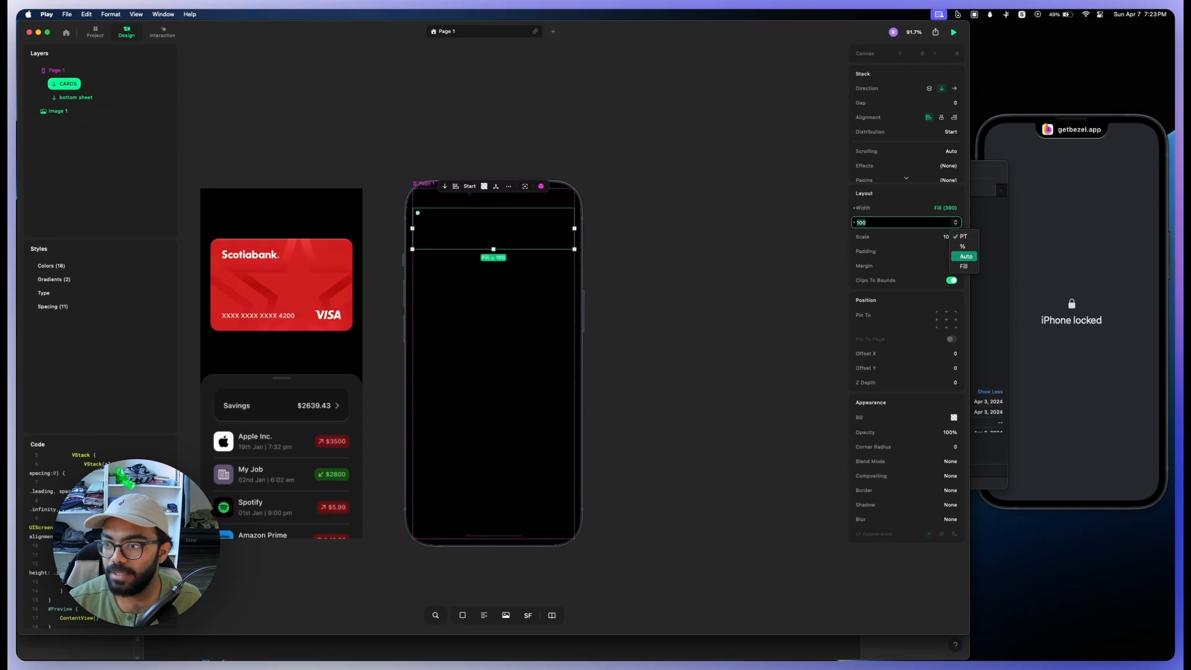
click(963, 266)
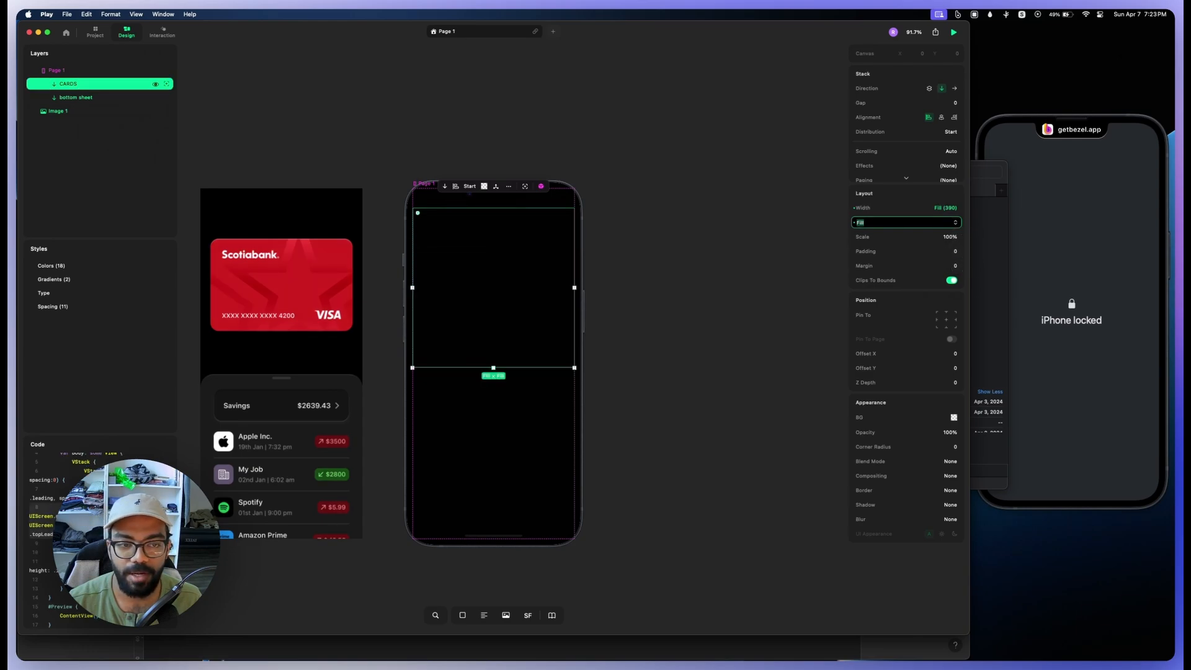
Step: Resize the bottom sheet stack to a height of 394
click(77, 97)
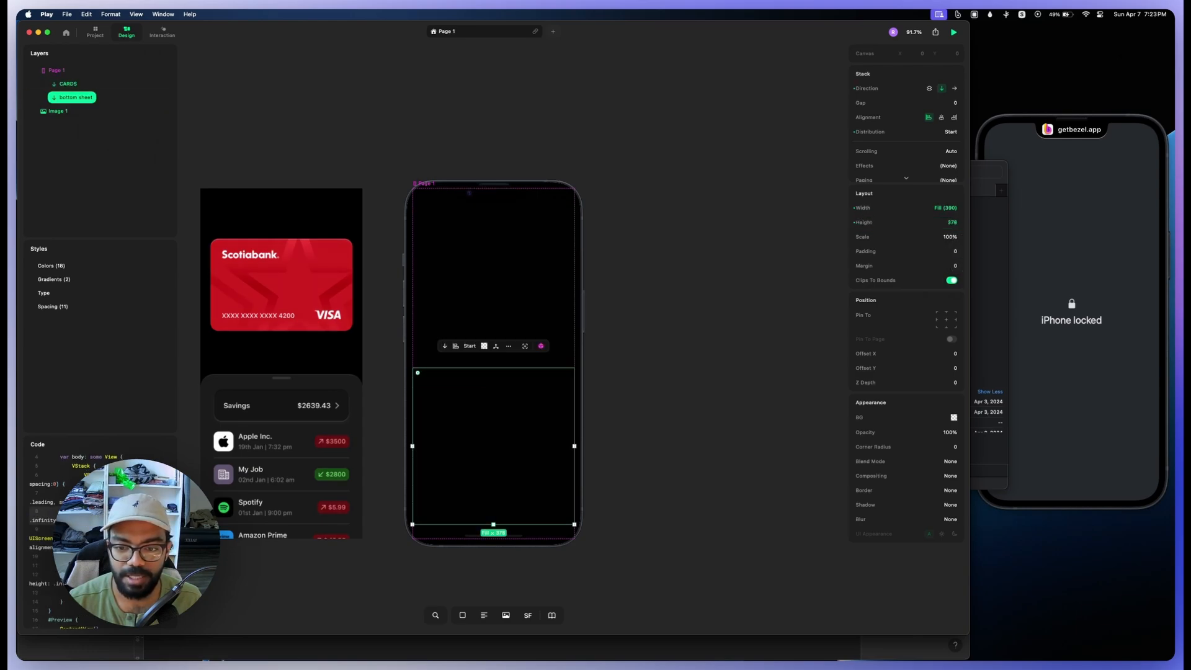
drag(493, 524, 493, 468)
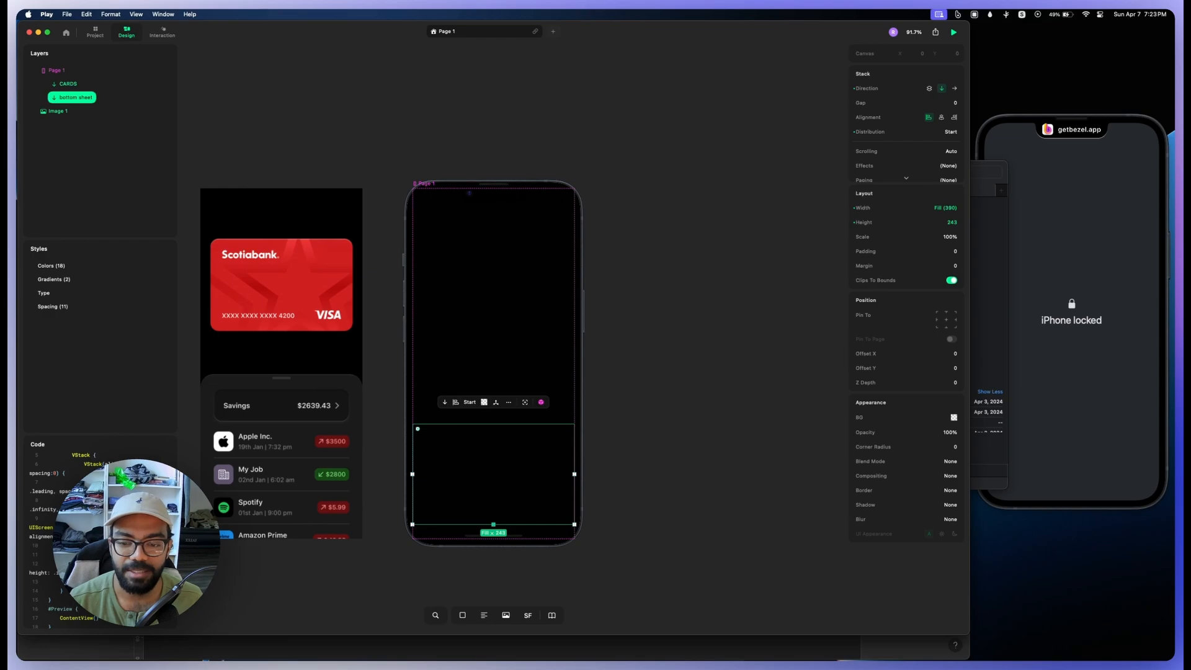
mouse_move(493, 524)
mouse_down()
mouse_move(493, 587)
mouse_move(493, 524)
mouse_up()
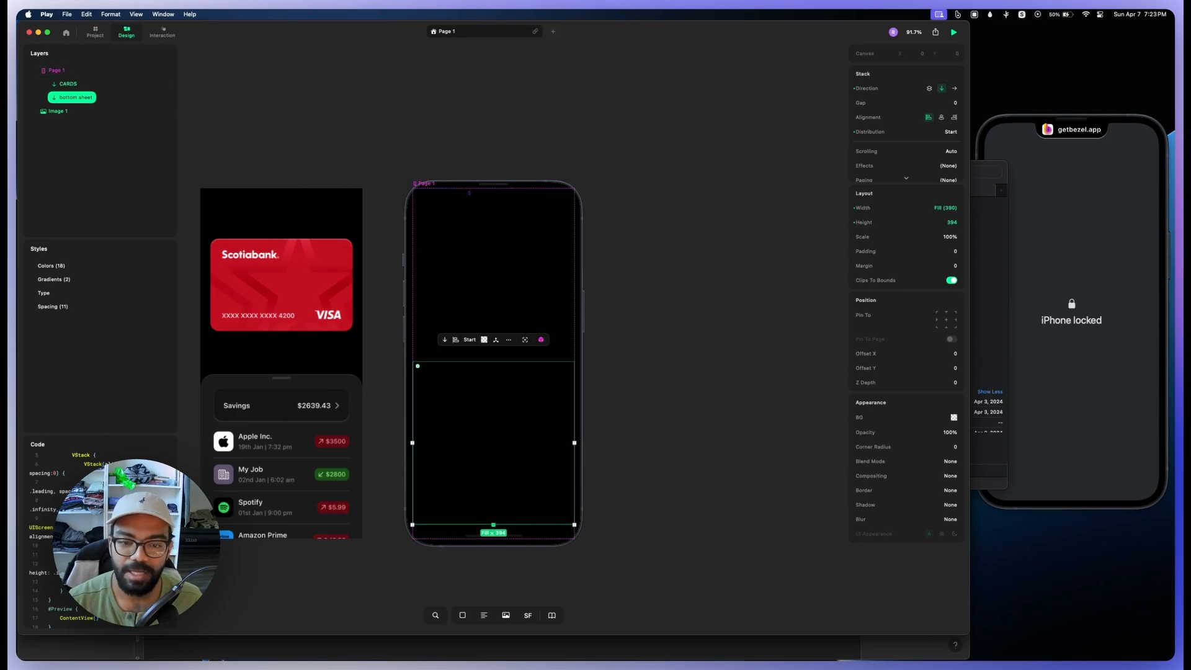
click(75, 83)
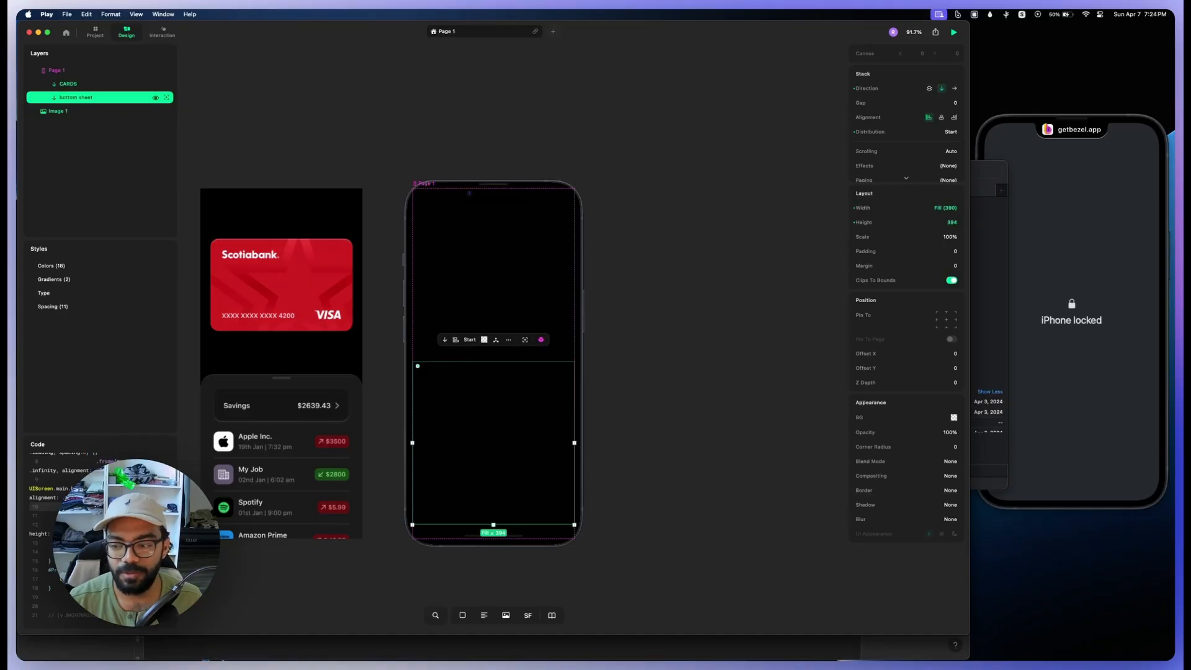
Step: Apply a Material blur to the bottom sheet with the Dark blur effect
click(906, 519)
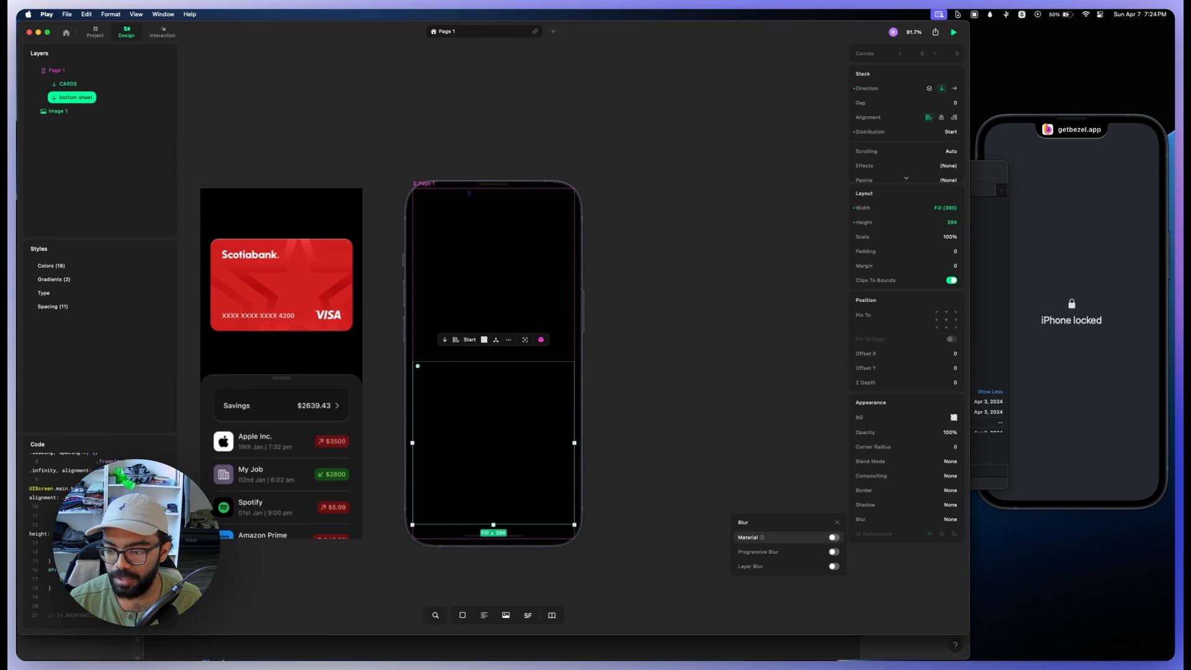
click(834, 537)
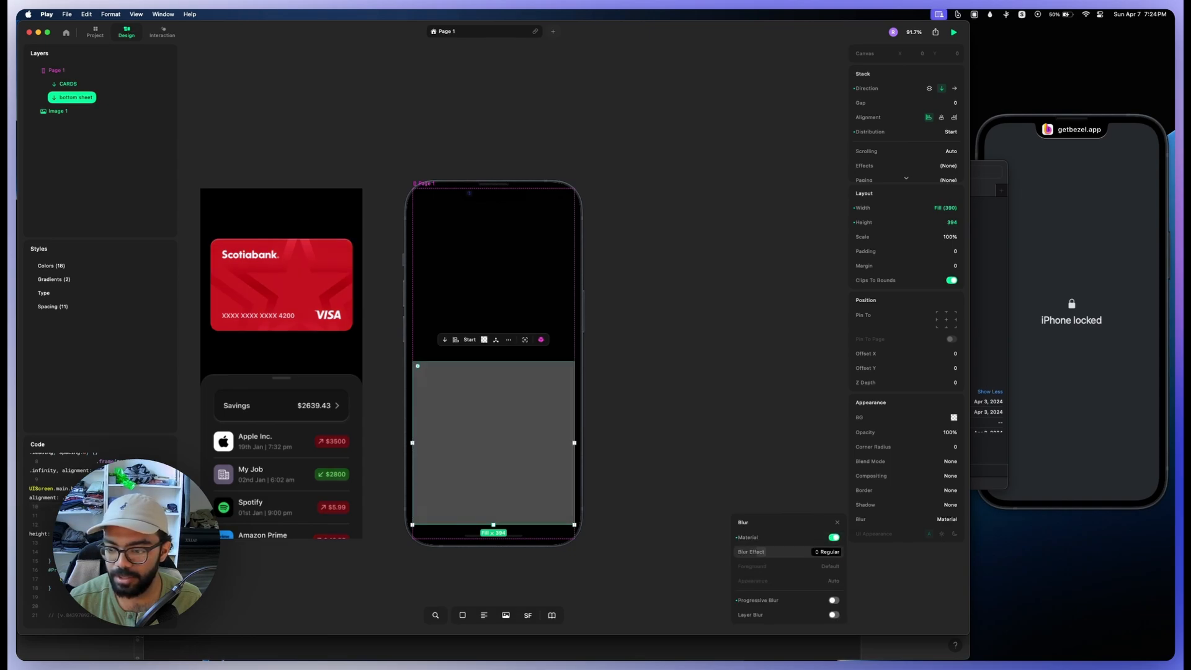
click(830, 552)
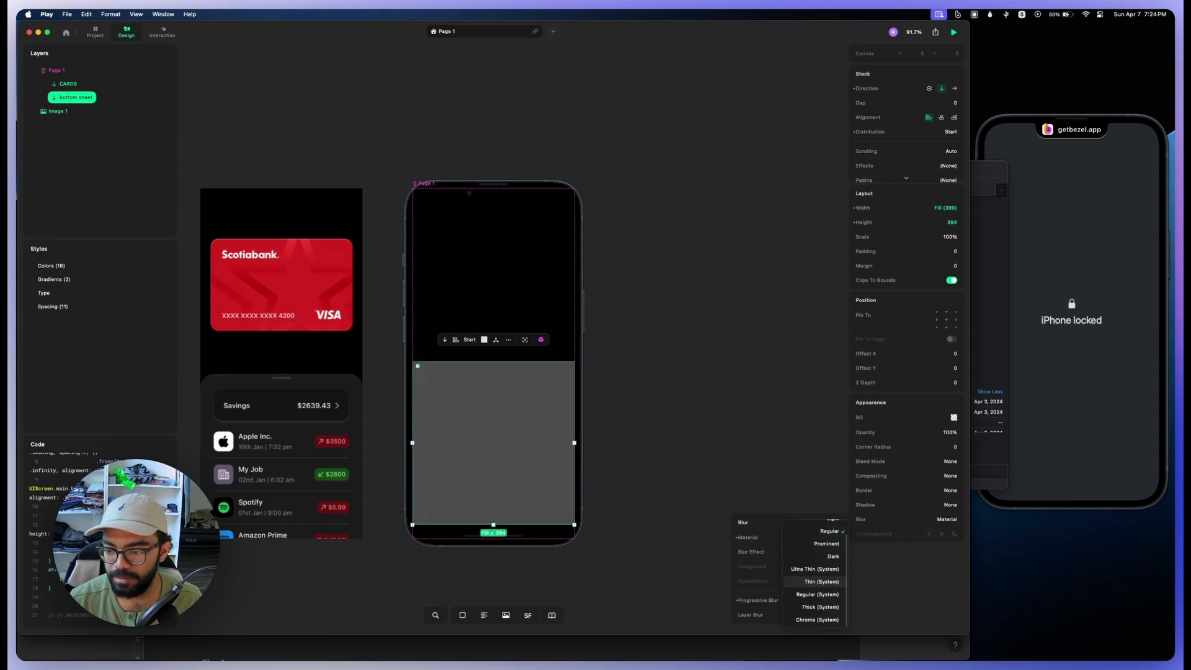
click(828, 577)
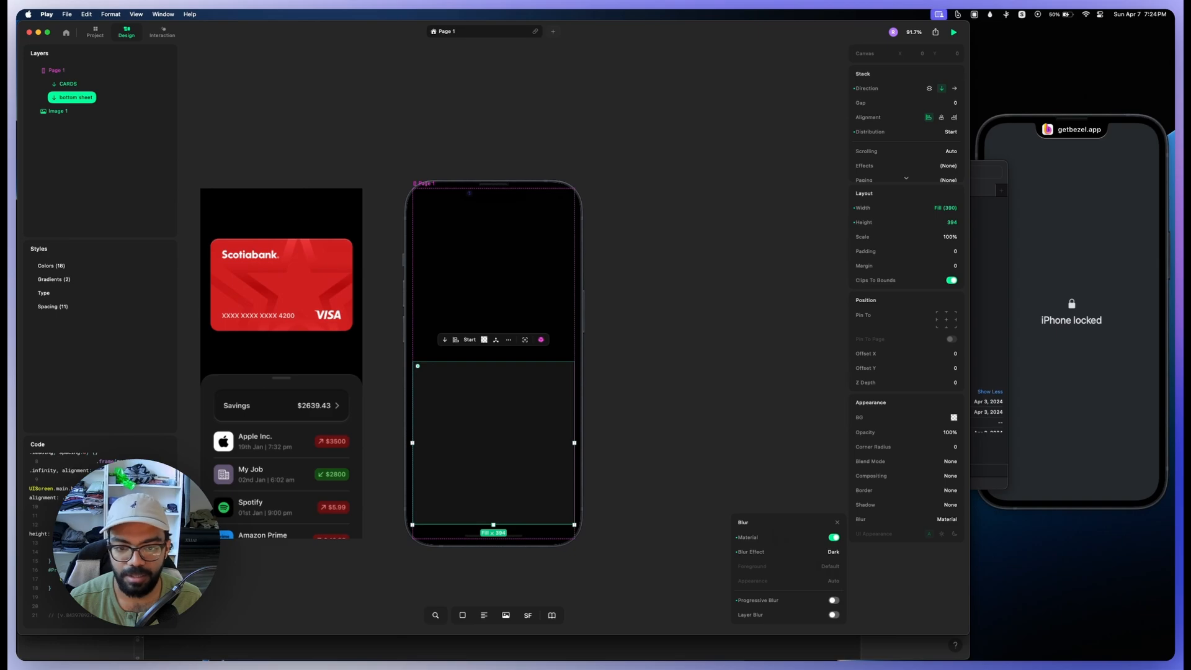
click(701, 459)
Step: Add a custom shadow to the bottom sheet and set its color to white (FFFFFF)
click(76, 98)
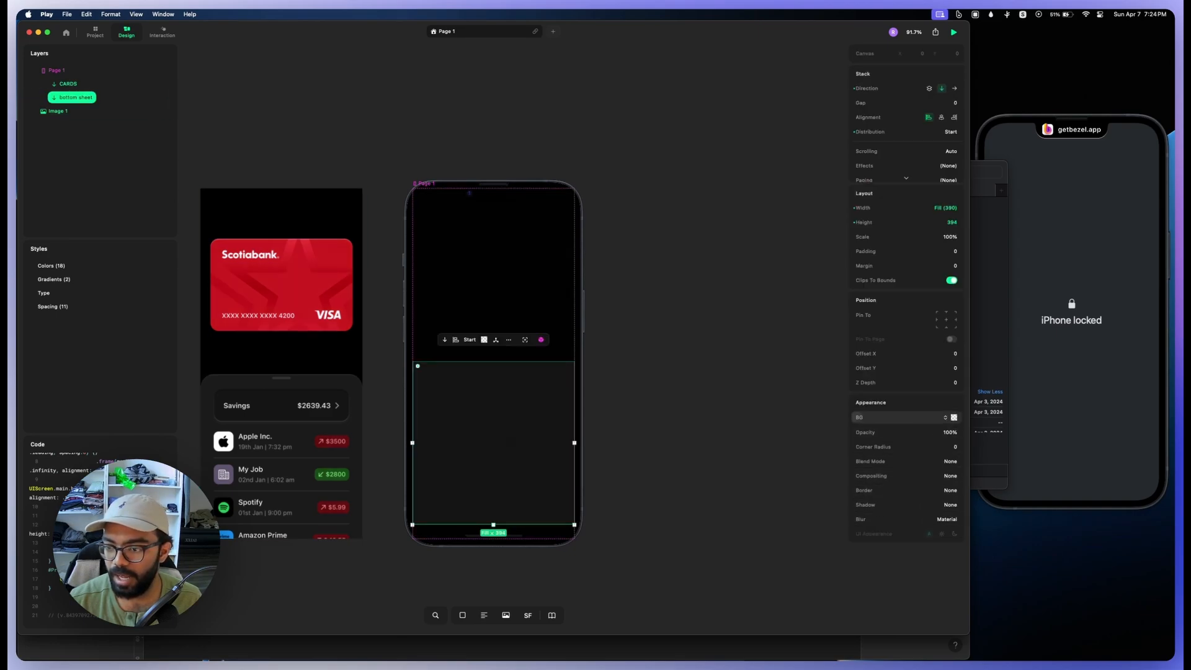
click(947, 504)
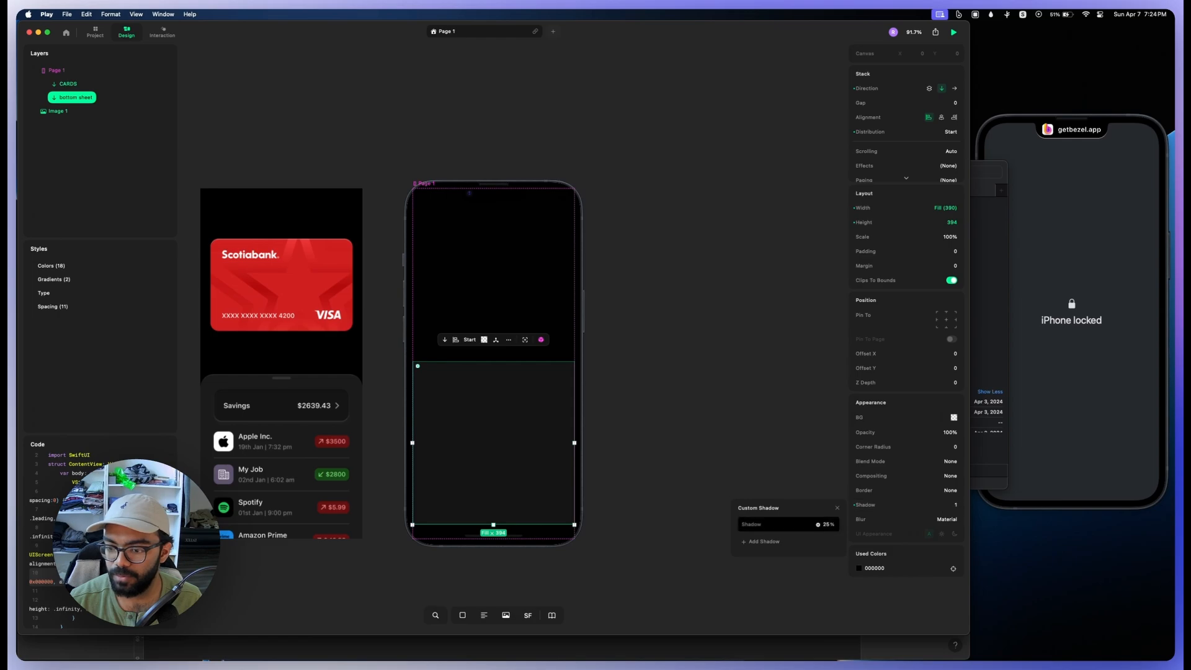
click(775, 524)
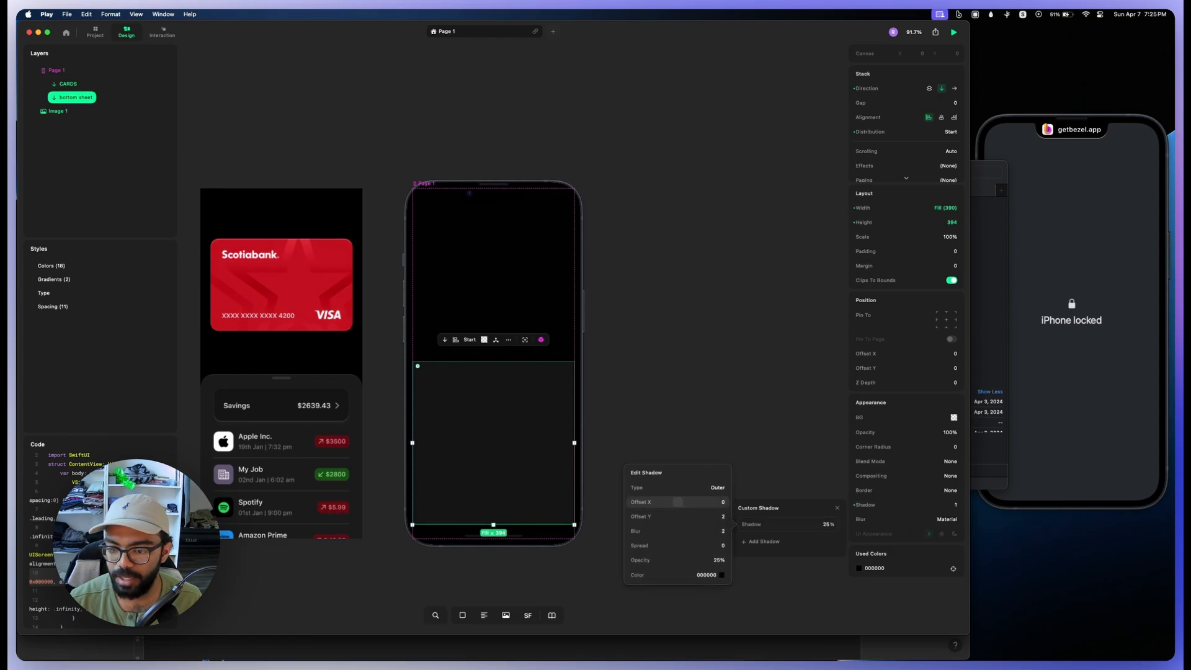
click(719, 575)
click(559, 481)
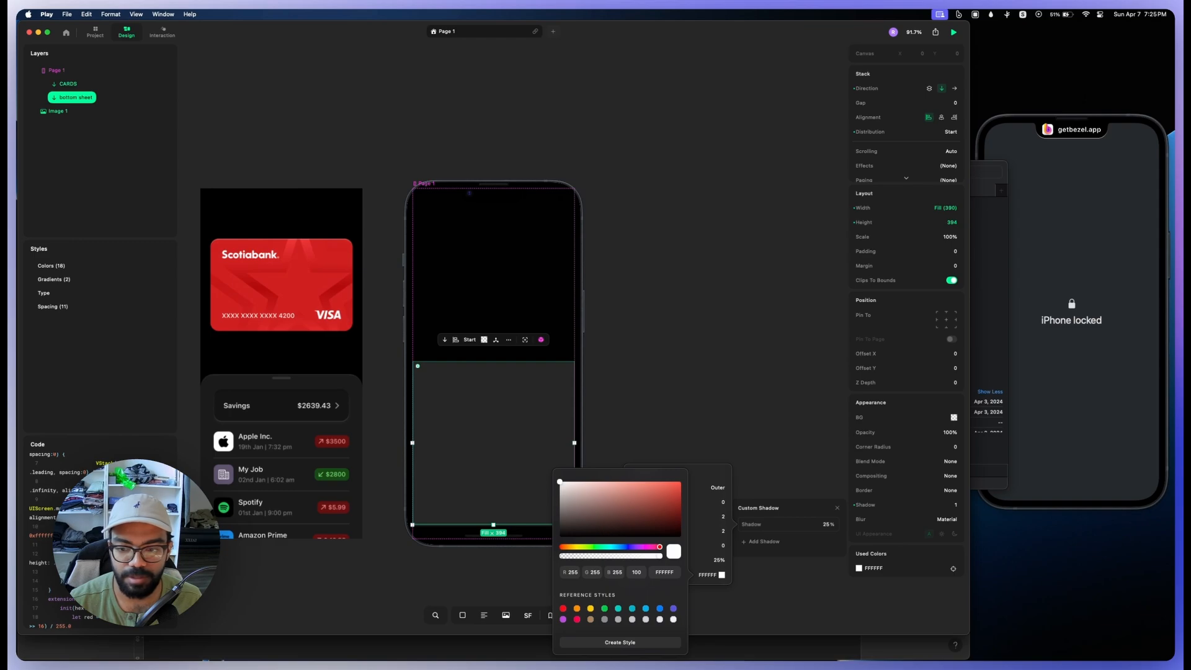
Step: Change the bottom sheet's shadow type to Inner
click(713, 488)
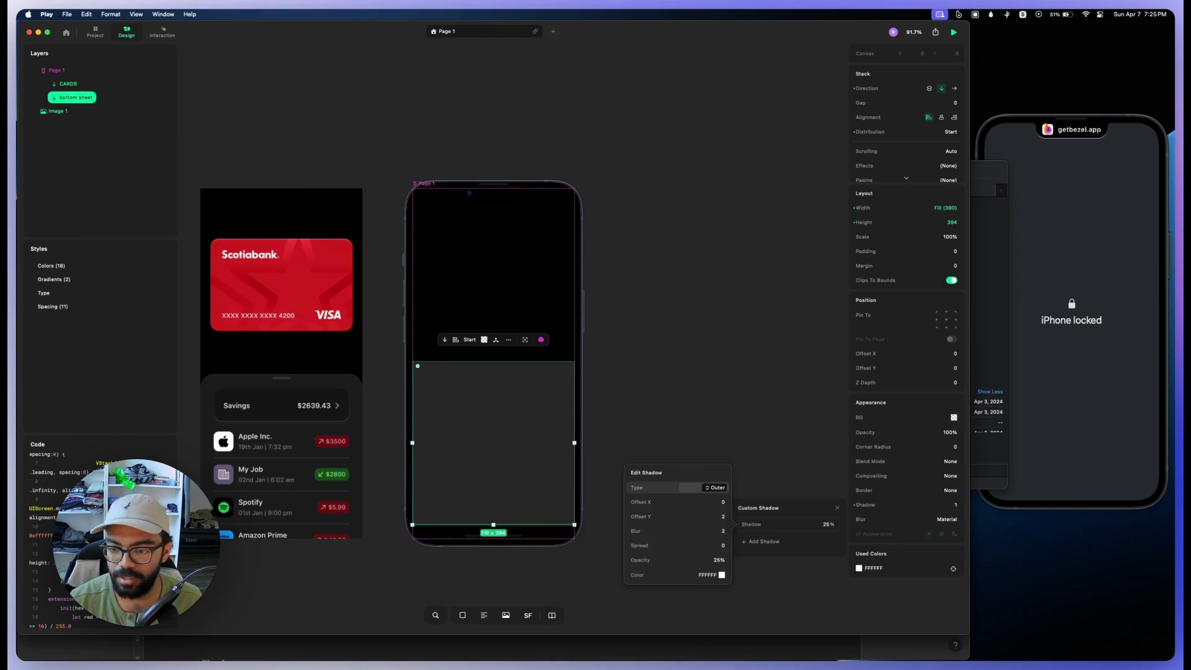
click(713, 487)
drag(649, 487, 704, 487)
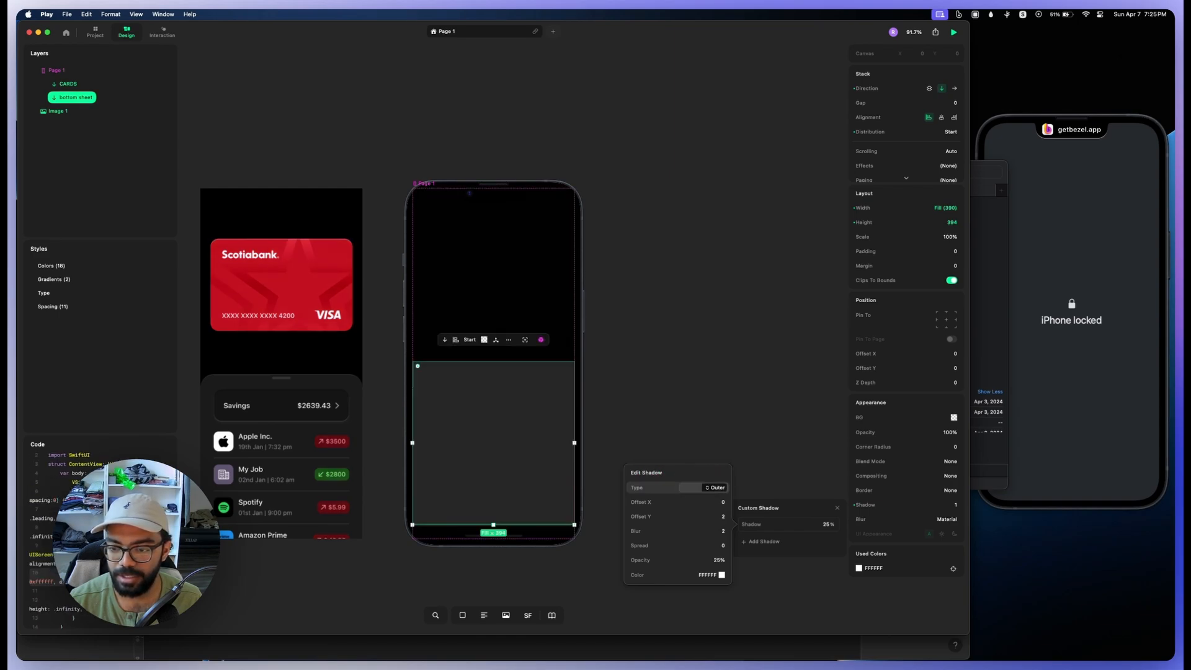
click(716, 487)
click(715, 501)
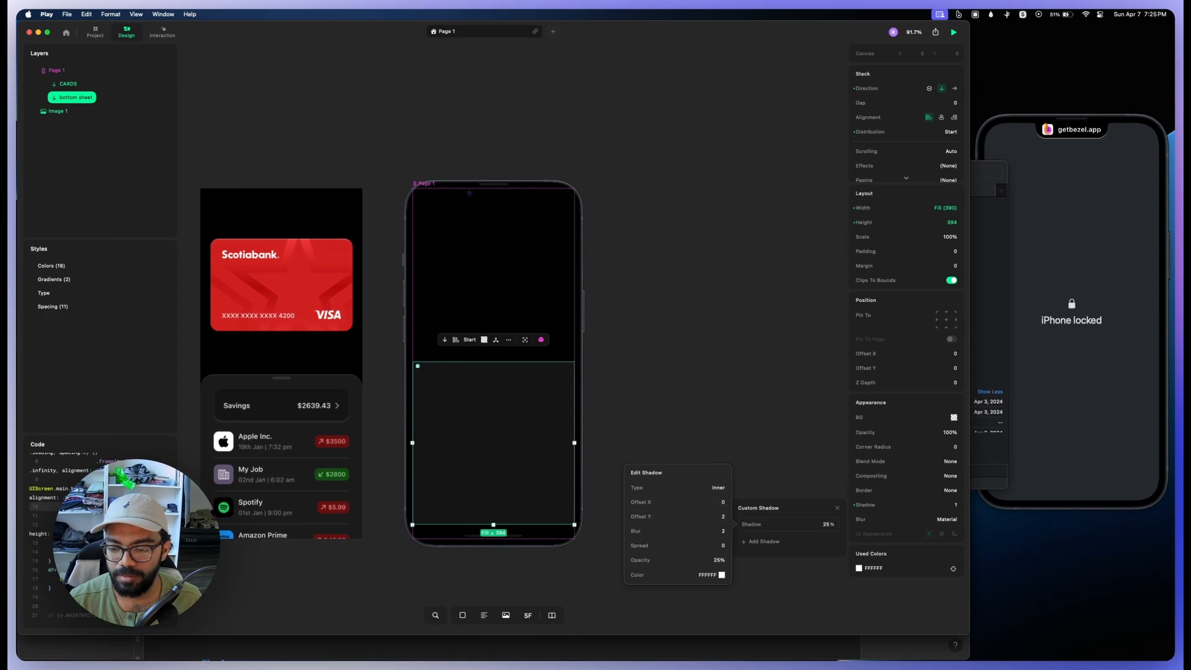
Step: Set the inner shadow's Offset Y to 3, blur to 0 and opacity to 10%
drag(679, 516, 682, 516)
click(683, 516)
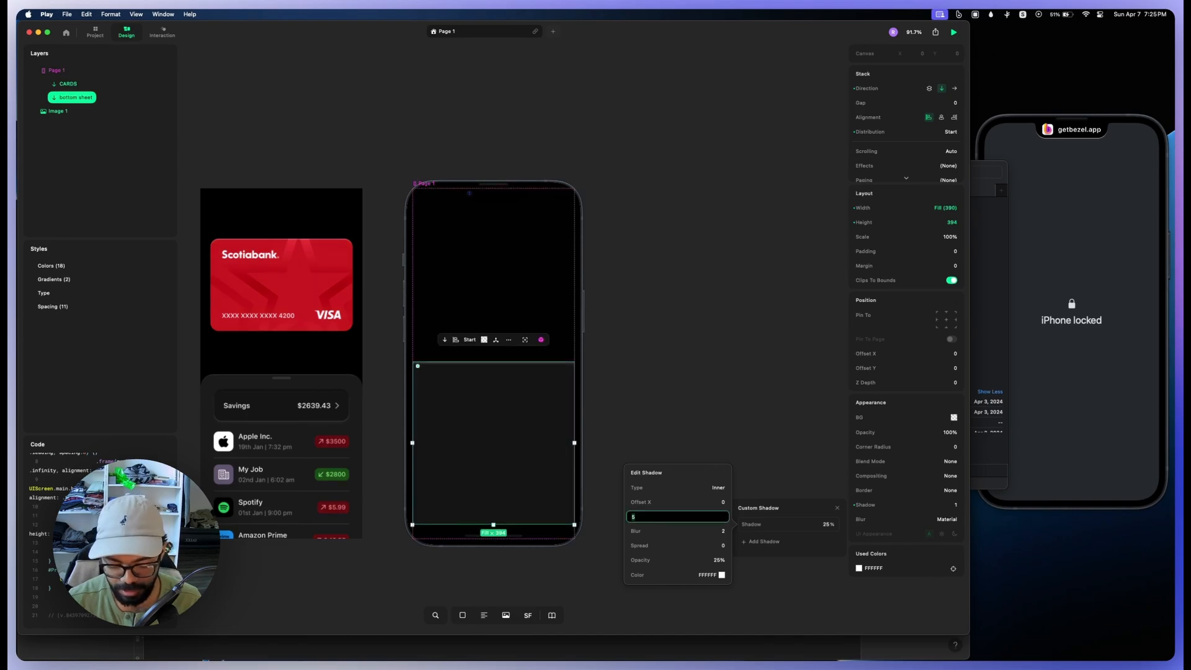
text(3)
key(Return)
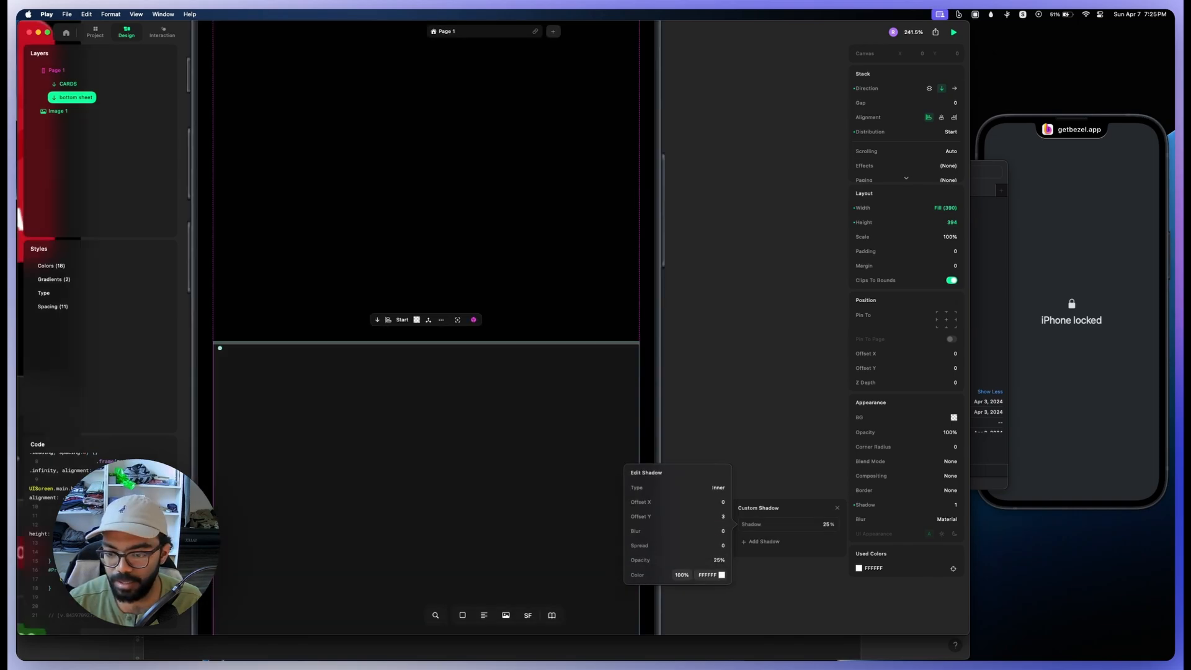
drag(655, 560, 642, 560)
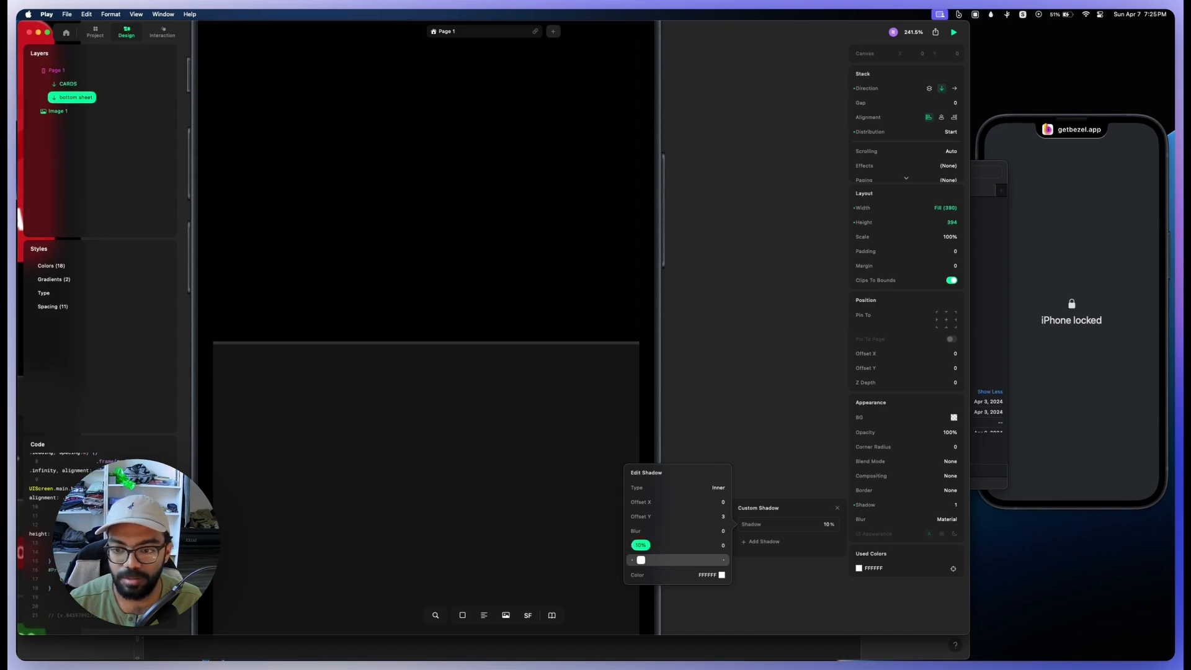
drag(641, 560, 641, 560)
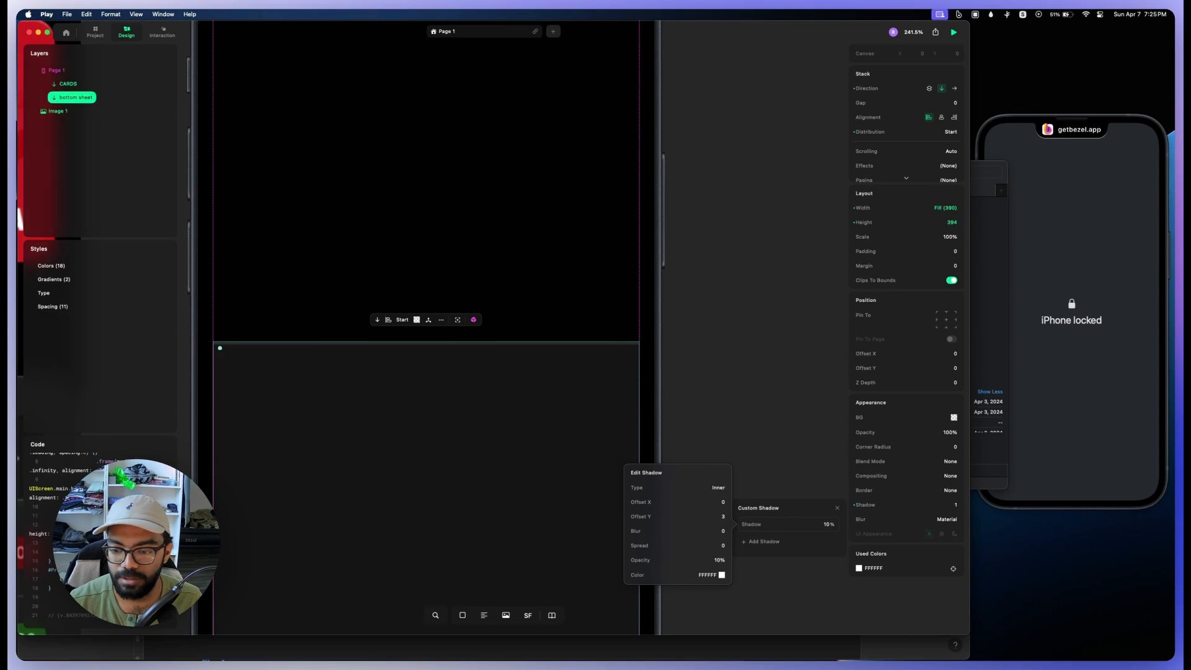
Step: Round the bottom sheet's corners with a corner radius of 32
click(912, 446)
click(912, 447)
click(713, 428)
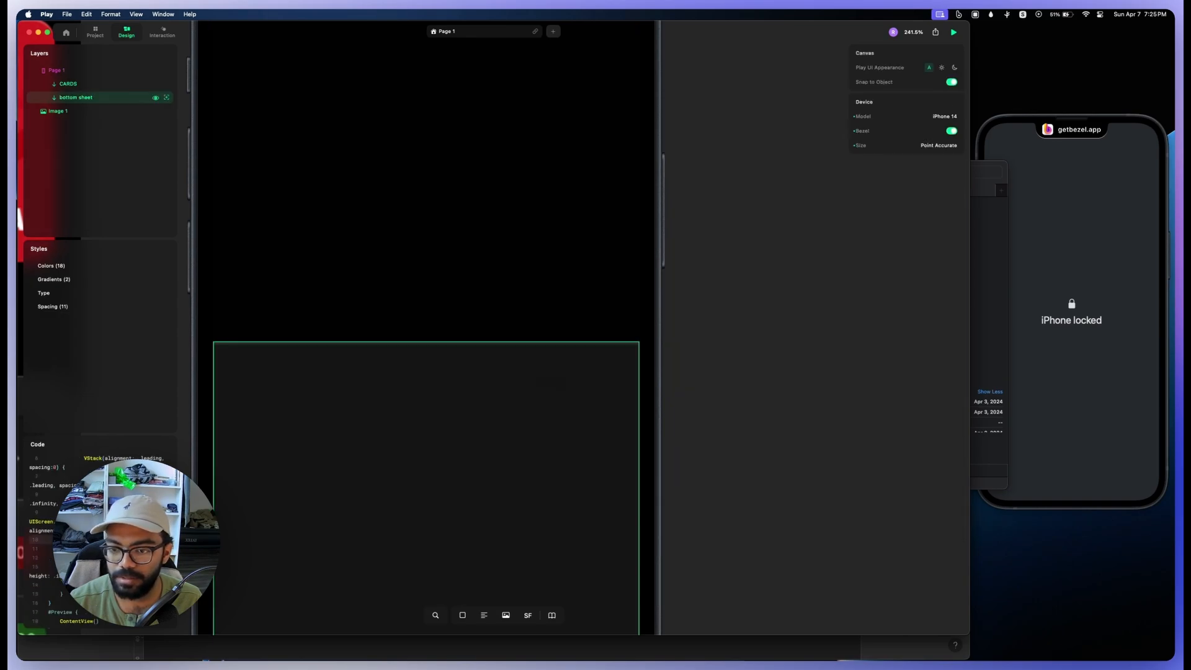
click(583, 456)
drag(887, 446, 917, 446)
scroll(682, 367, down, 10)
scroll(682, 367, up, 2)
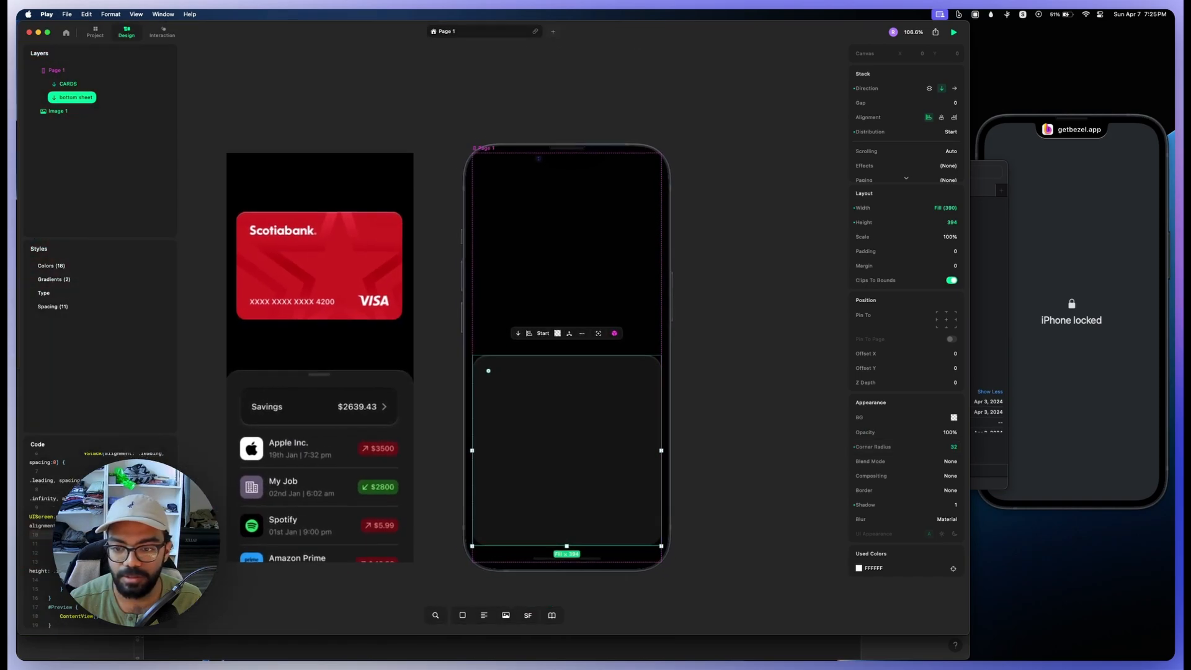
Step: Reduce the bottom sheet's inner shadow Offset Y to 2
click(685, 367)
click(484, 370)
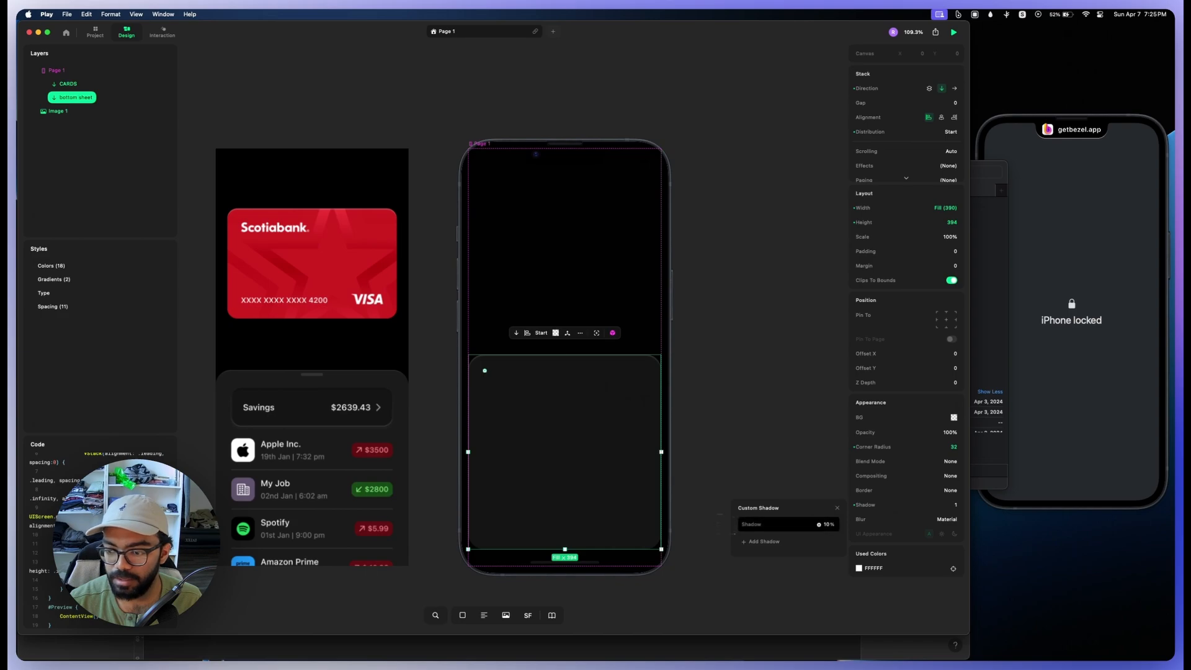
click(787, 524)
drag(680, 516, 679, 516)
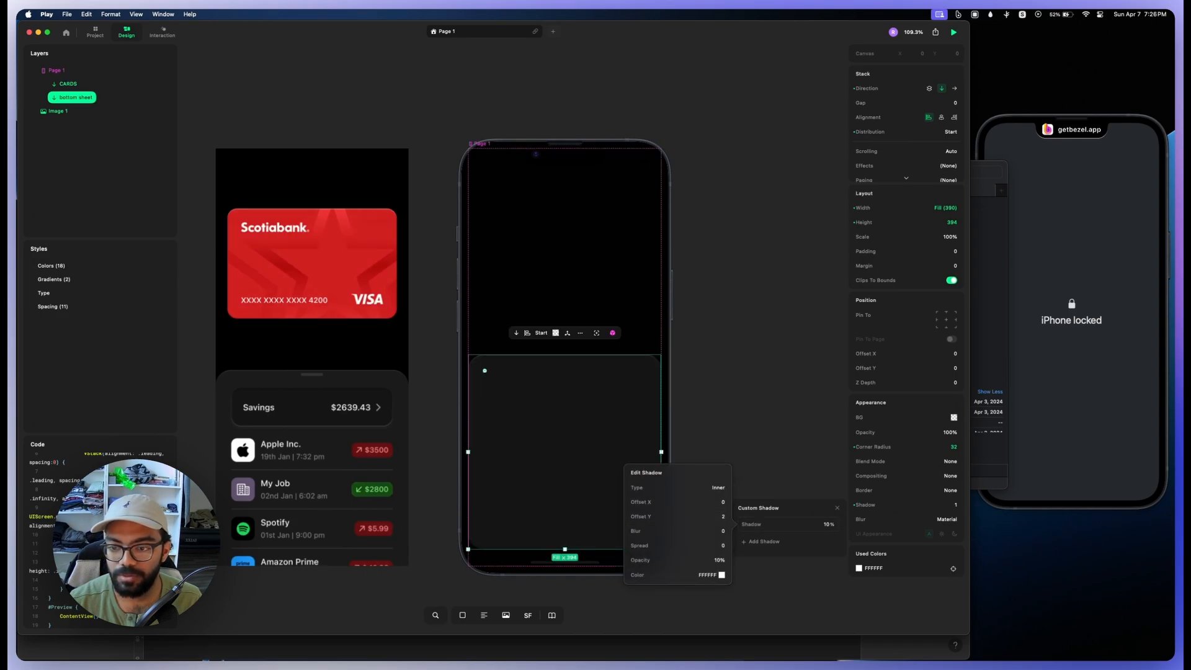
key(Escape)
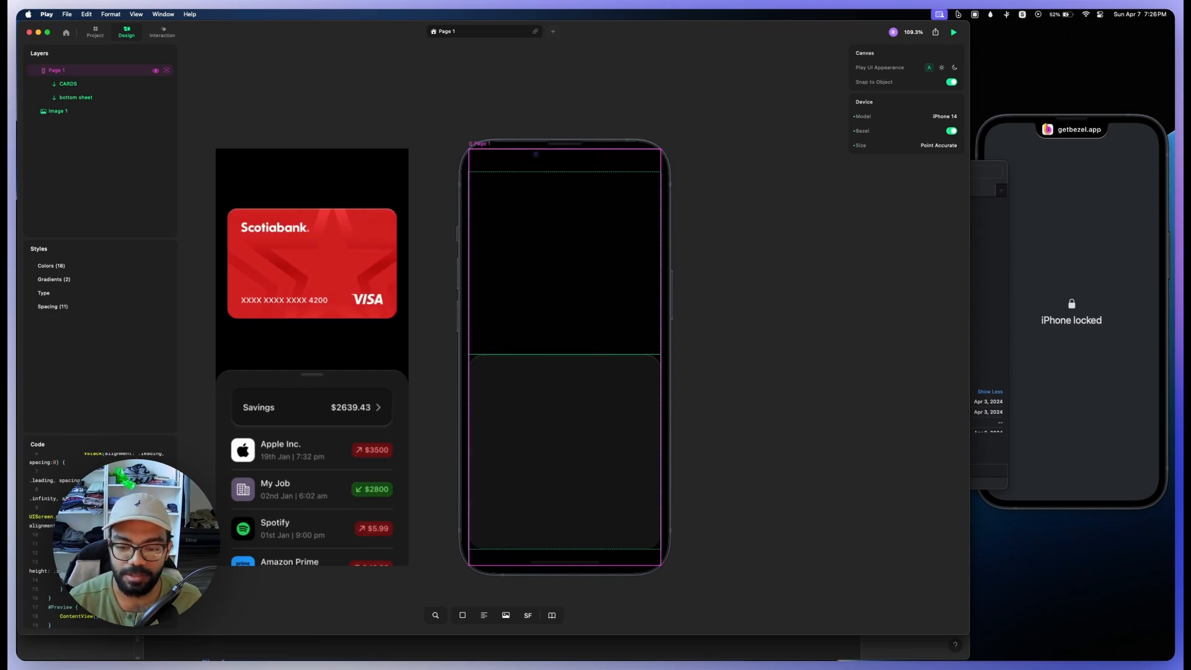
Step: Check the top and bottom safe area options of Page 1
click(68, 70)
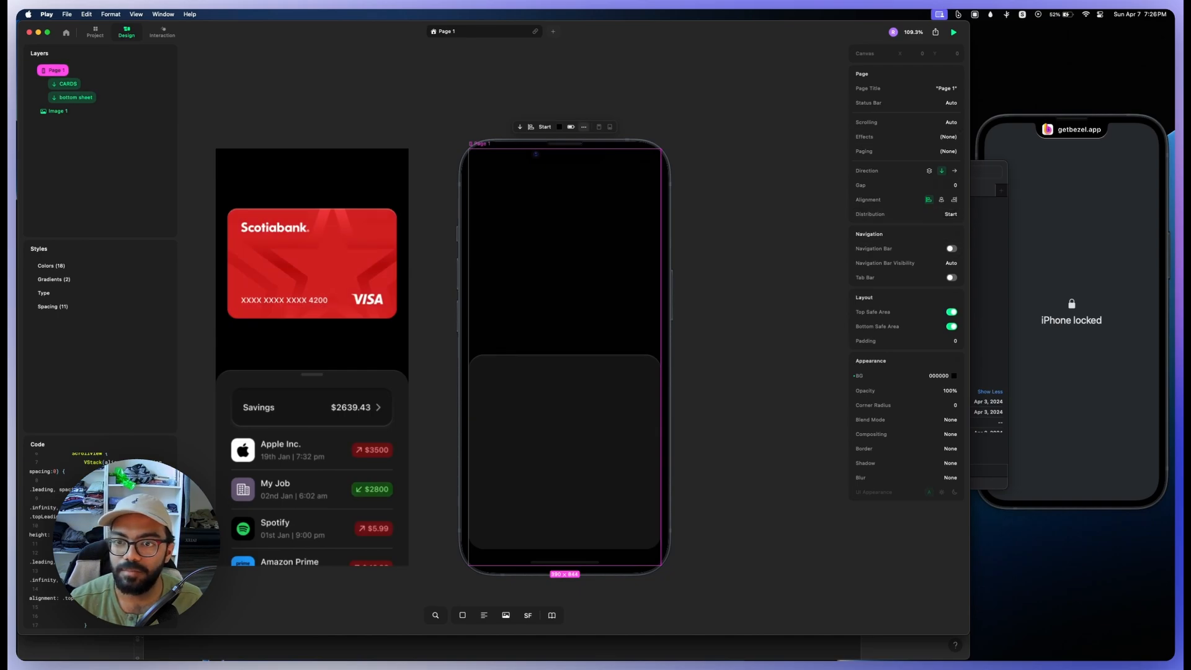
click(583, 127)
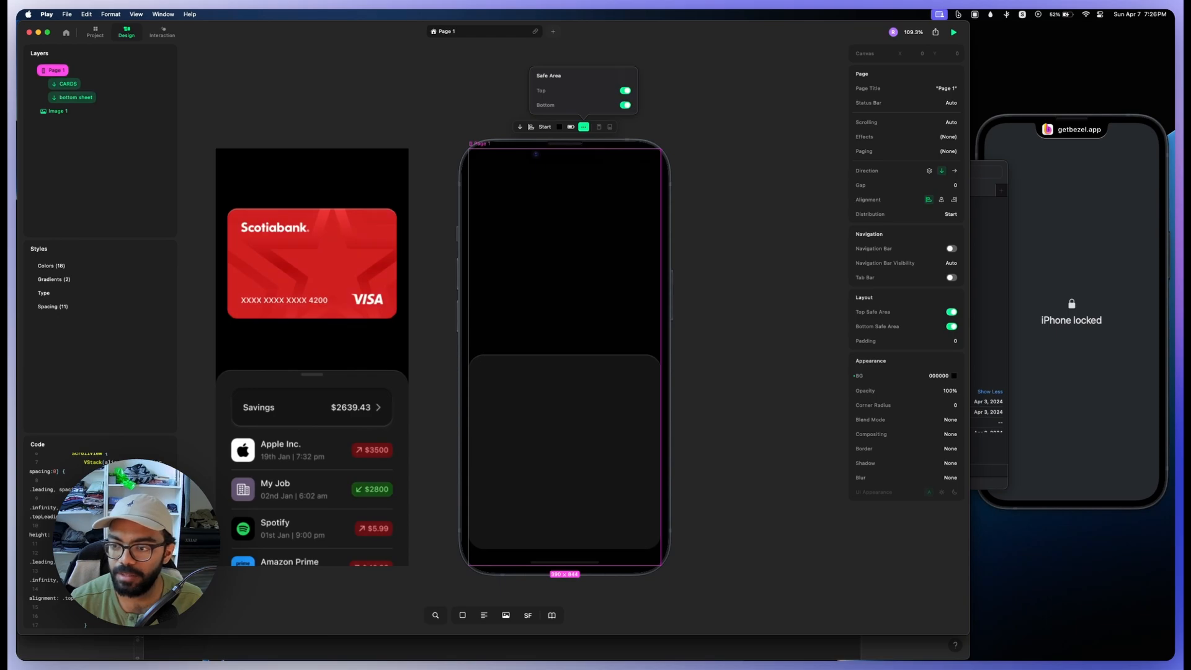
key(Escape)
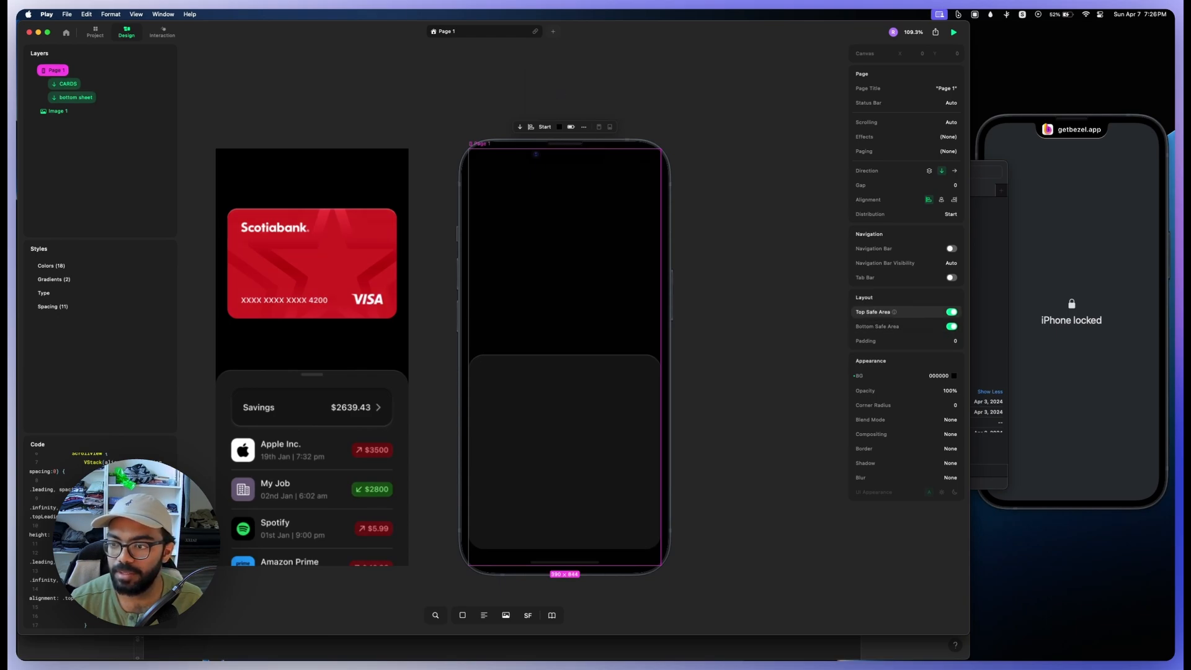
Step: Turn off the top and bottom safe areas of Page 1 and clear the selection
click(951, 311)
click(951, 326)
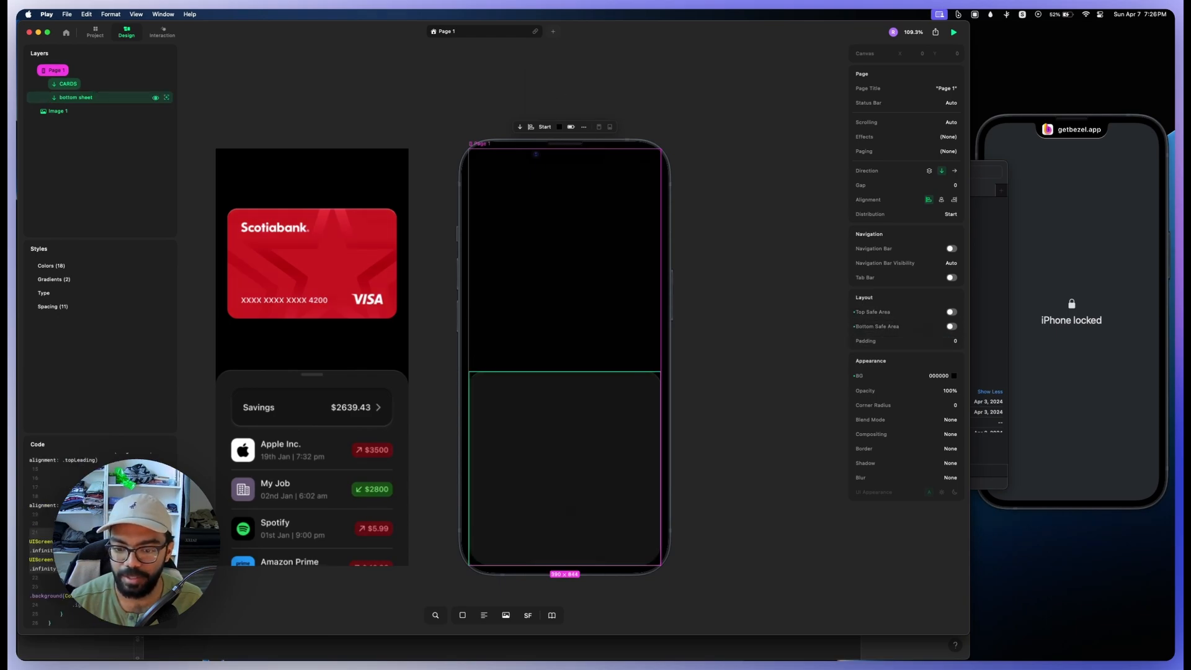
click(102, 163)
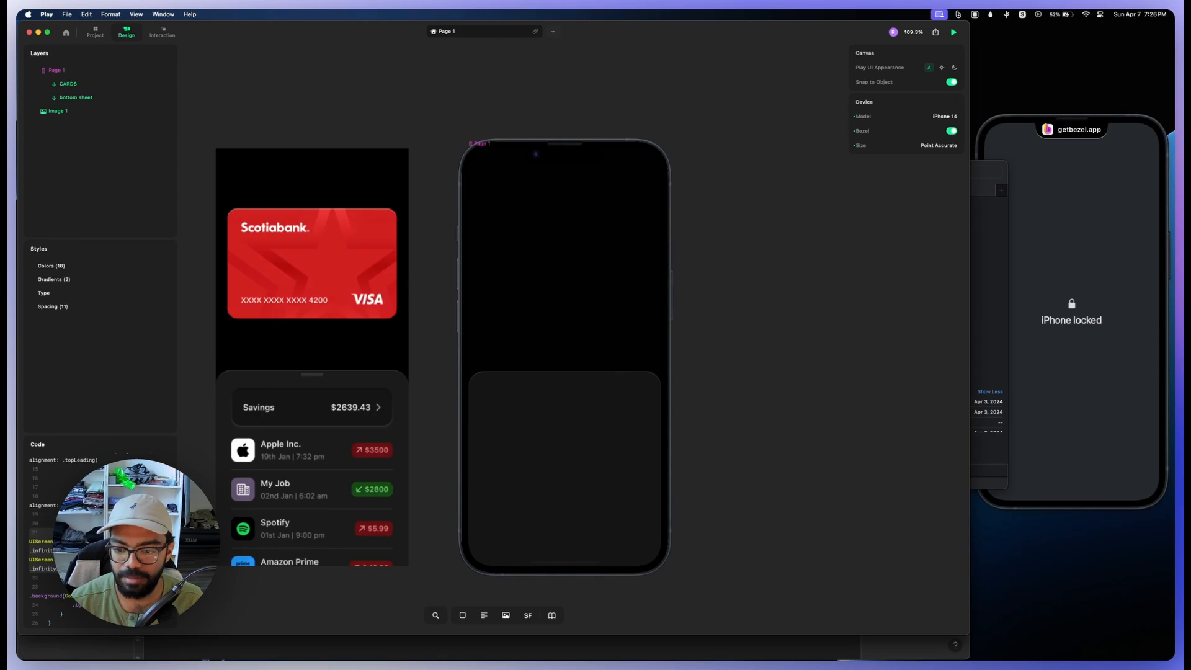
Step: Set the bottom sheet's bottom-right and bottom-left corner radii to 0, keeping both upper corners at 32
click(484, 387)
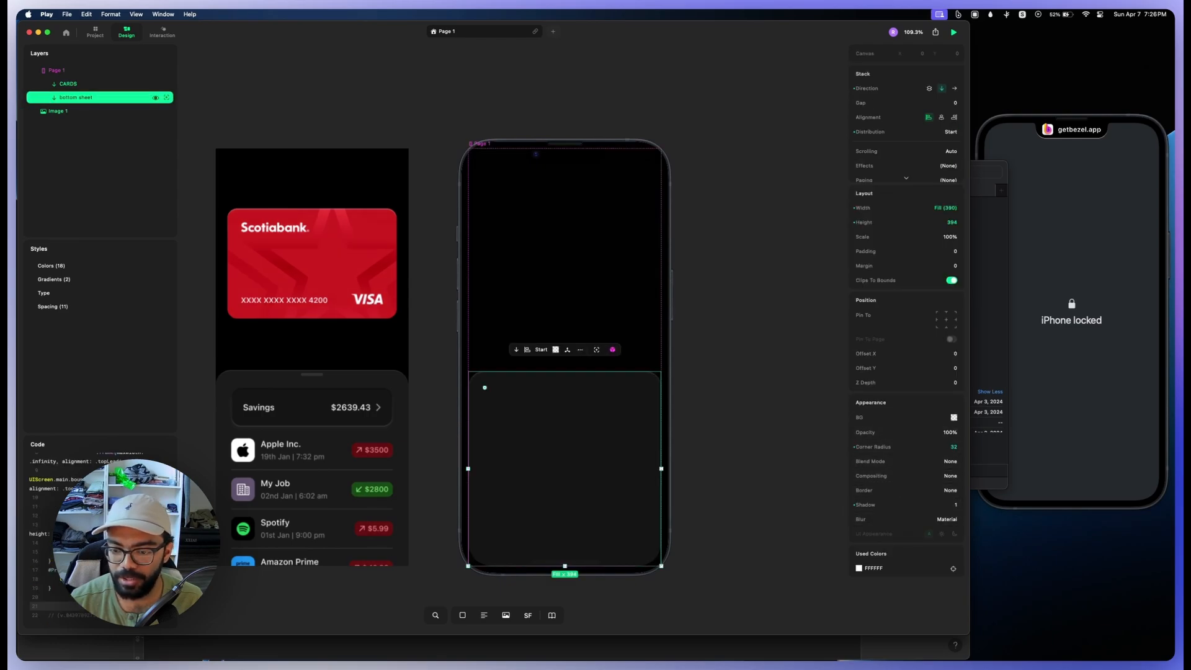
double_click(55, 98)
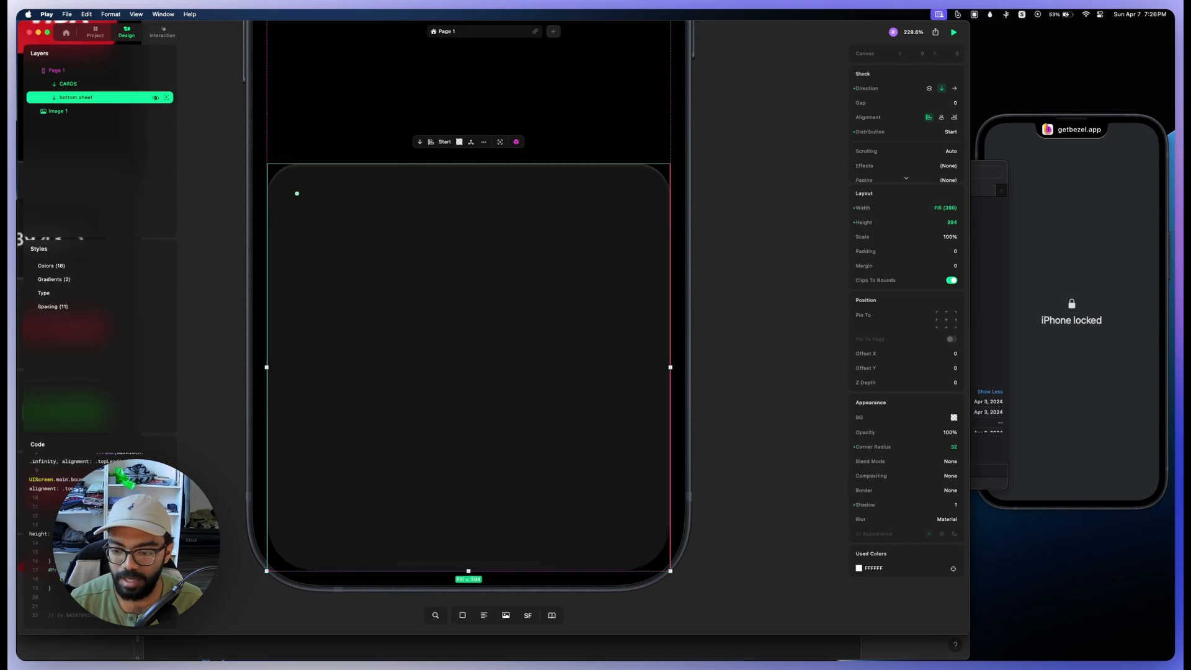
scroll(287, 560, up, 3)
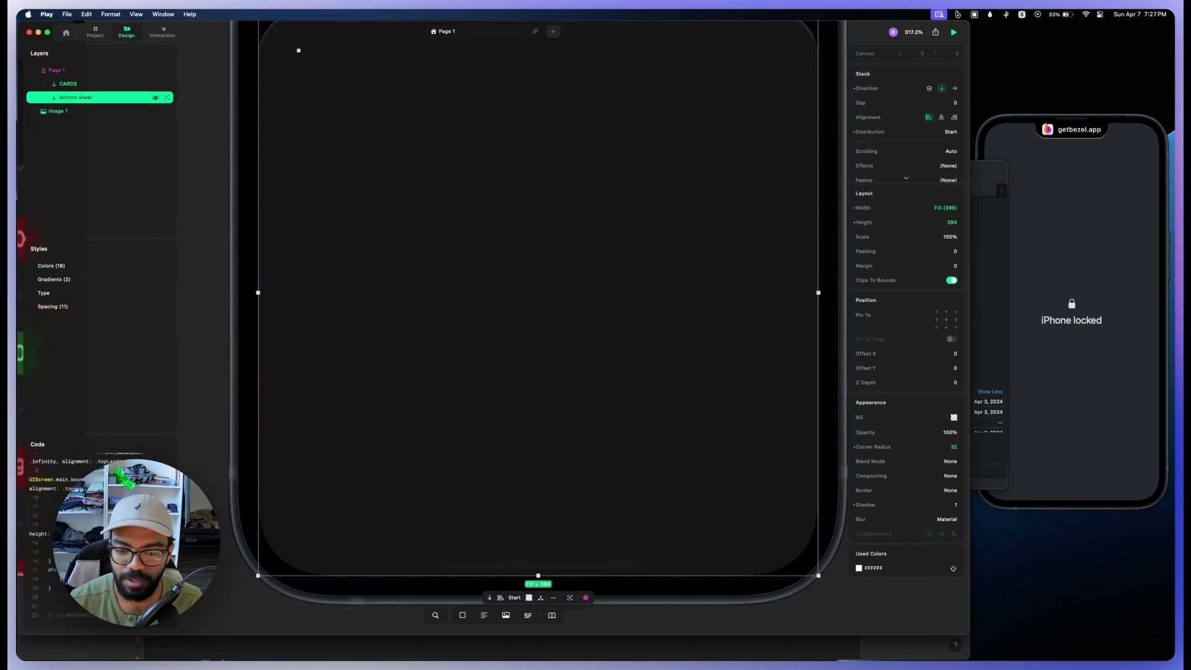
scroll(287, 560, down, 8)
click(918, 446)
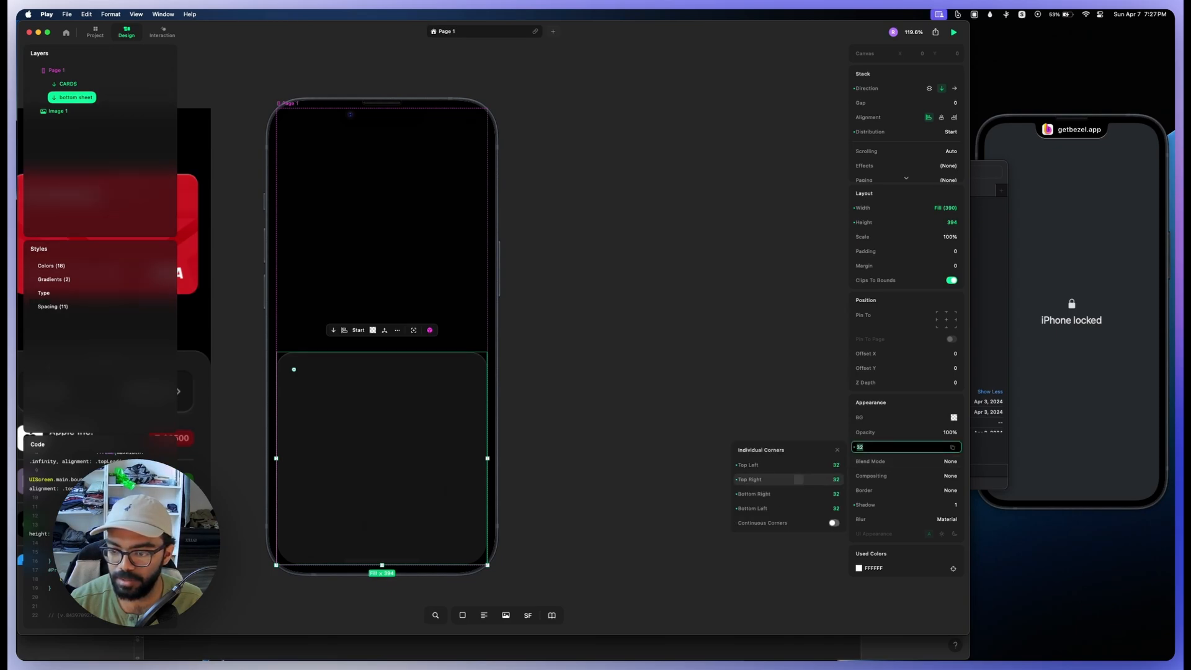
click(798, 494)
text(0)
key(Return)
key(Escape)
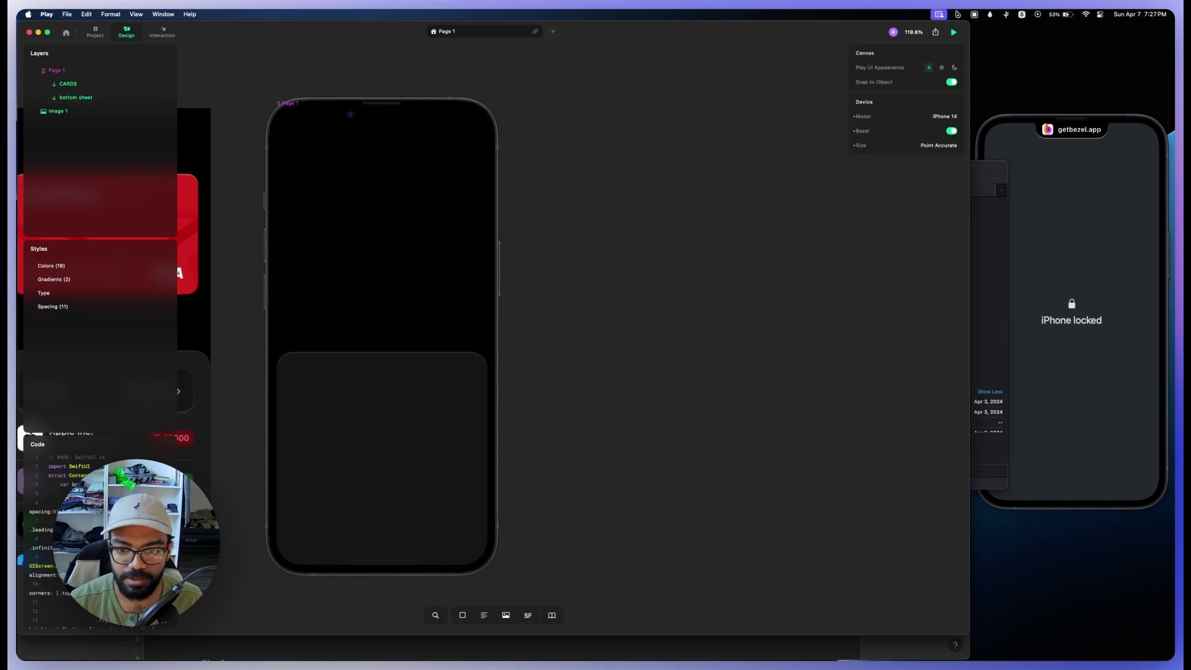
Step: Add a stack inside the bottom sheet and set its height to 5
click(76, 97)
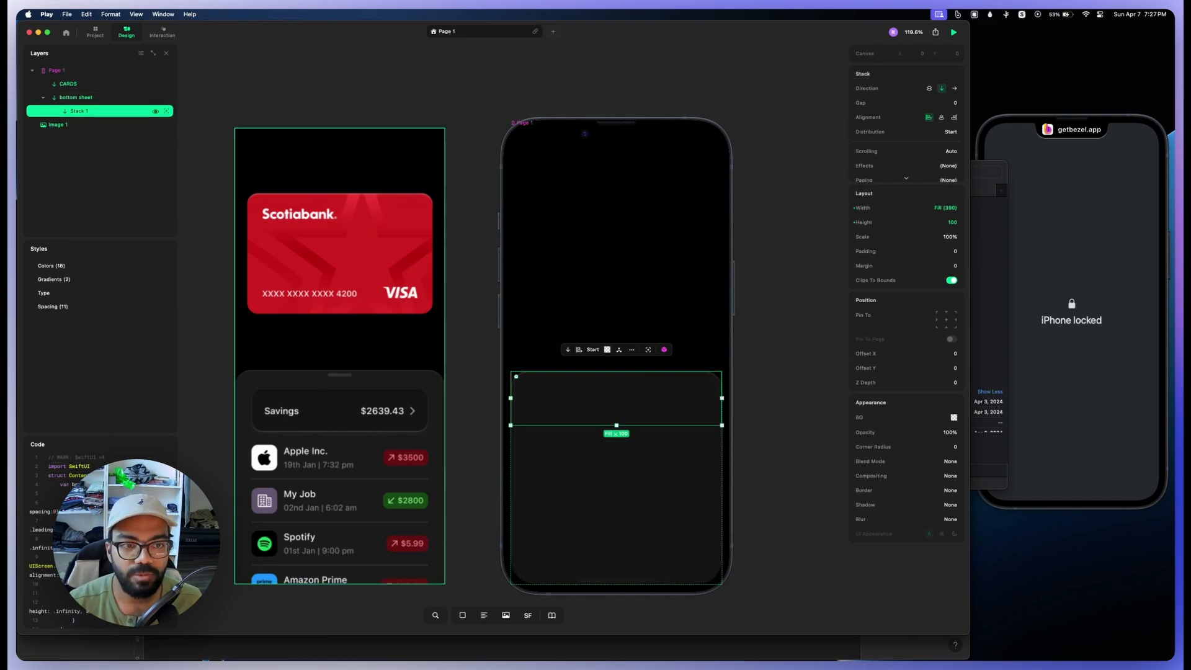
scroll(335, 385, up, 5)
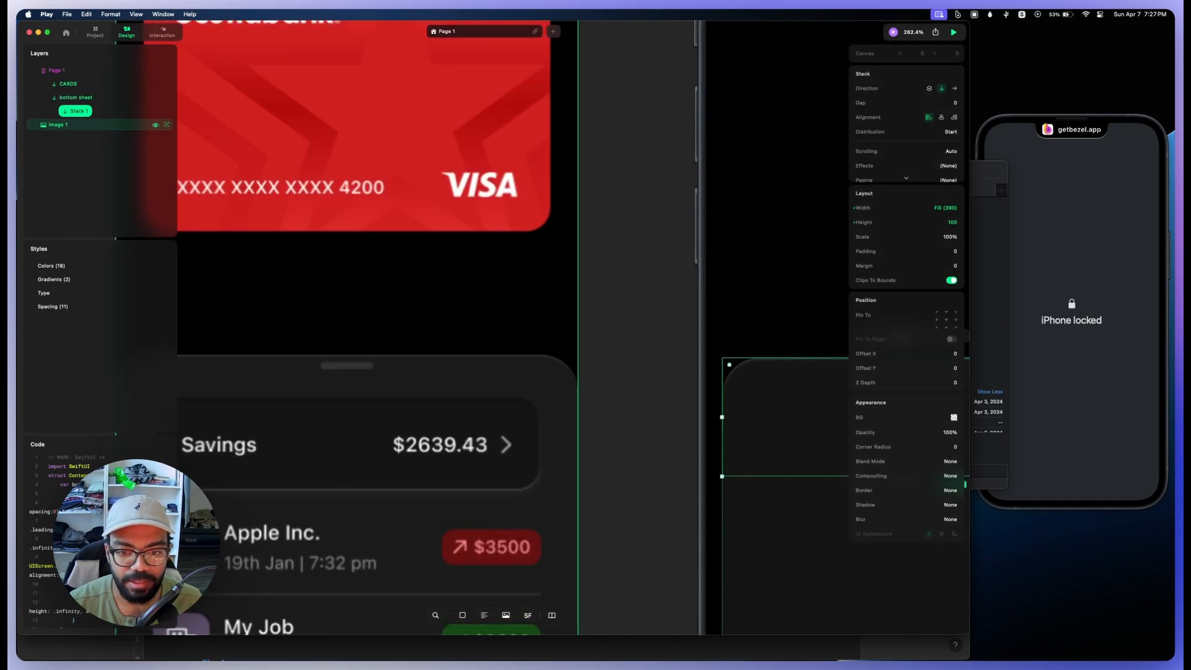
scroll(347, 378, down, 3)
scroll(388, 372, up, 1)
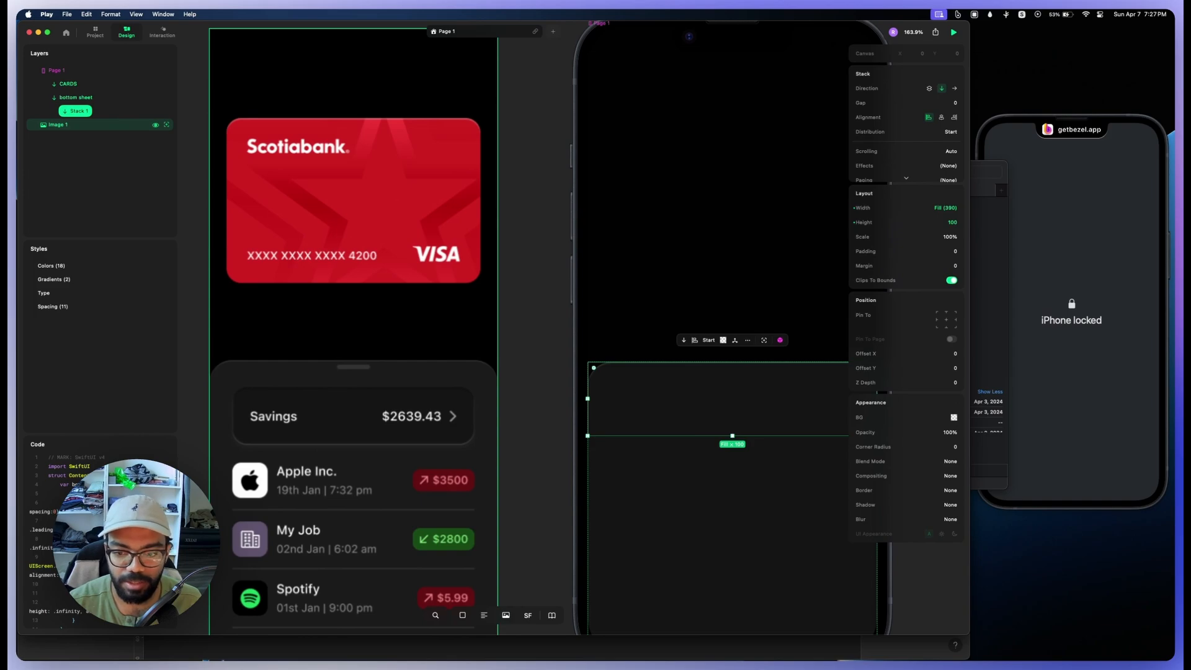
scroll(365, 370, down, 5)
scroll(363, 359, up, 3)
drag(865, 222, 805, 222)
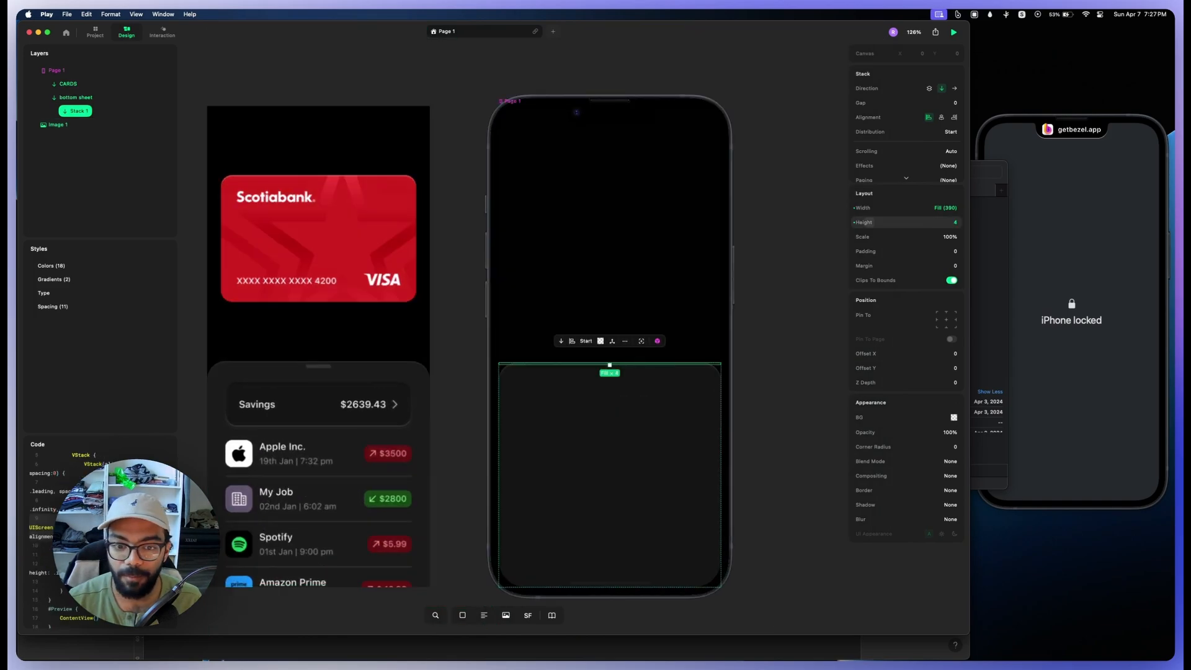
click(869, 222)
text(5)
key(Return)
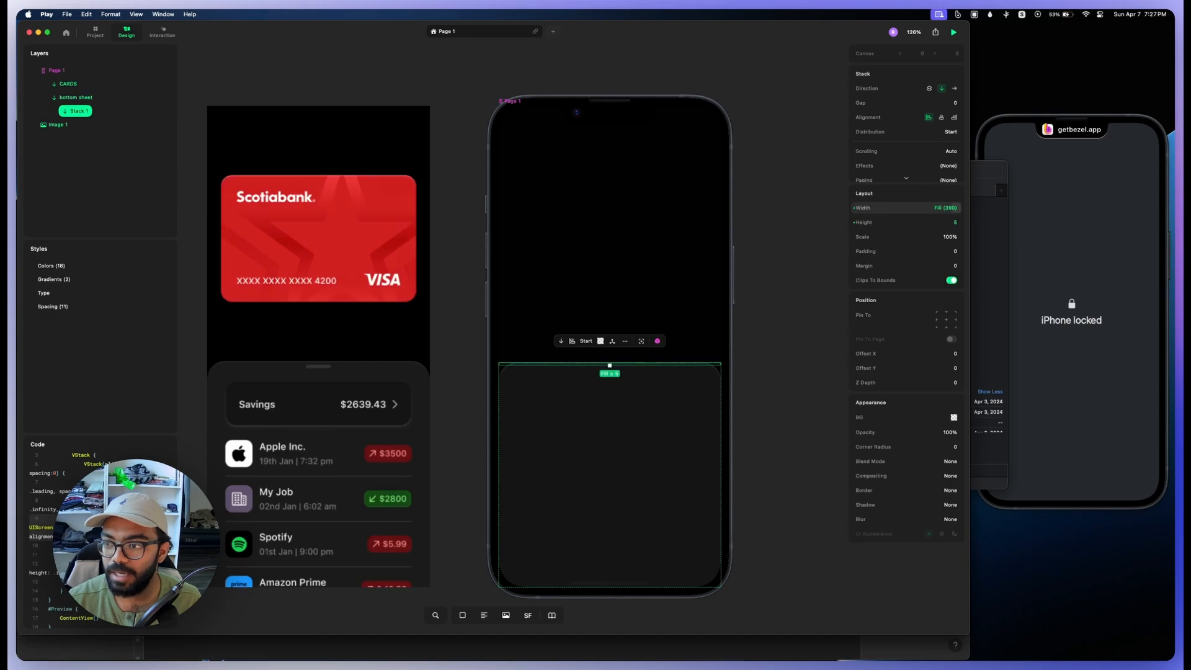
Step: Try widths of 32 and 64 on the new thin stack and settle on 52
click(868, 208)
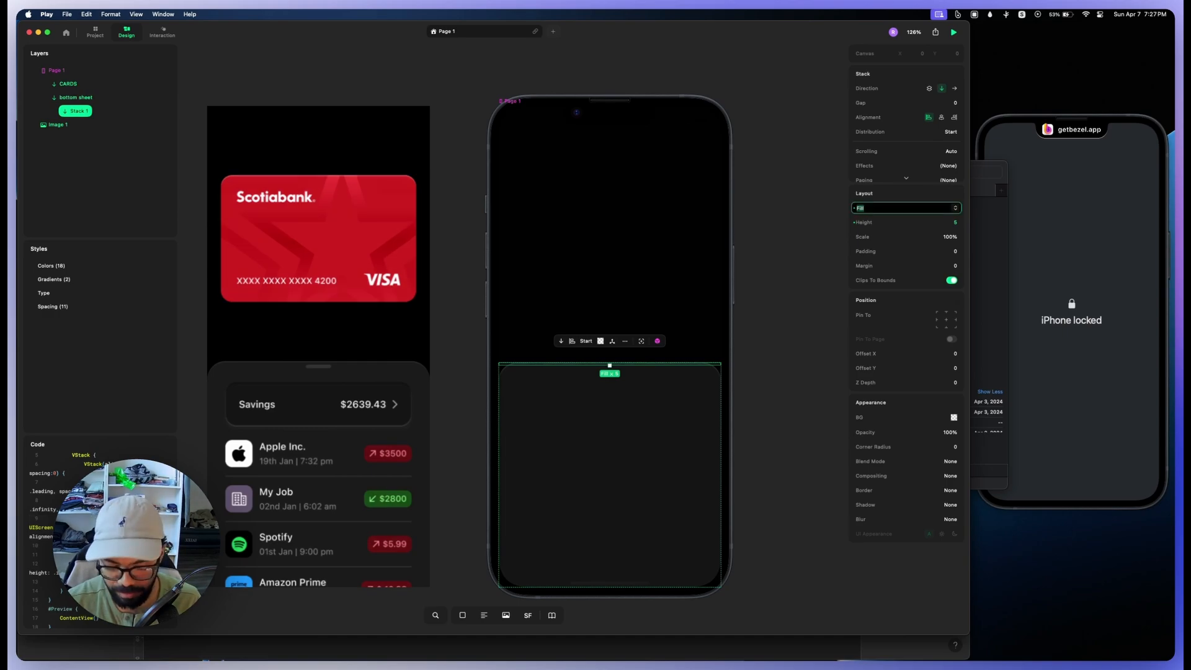
text(32)
key(Return)
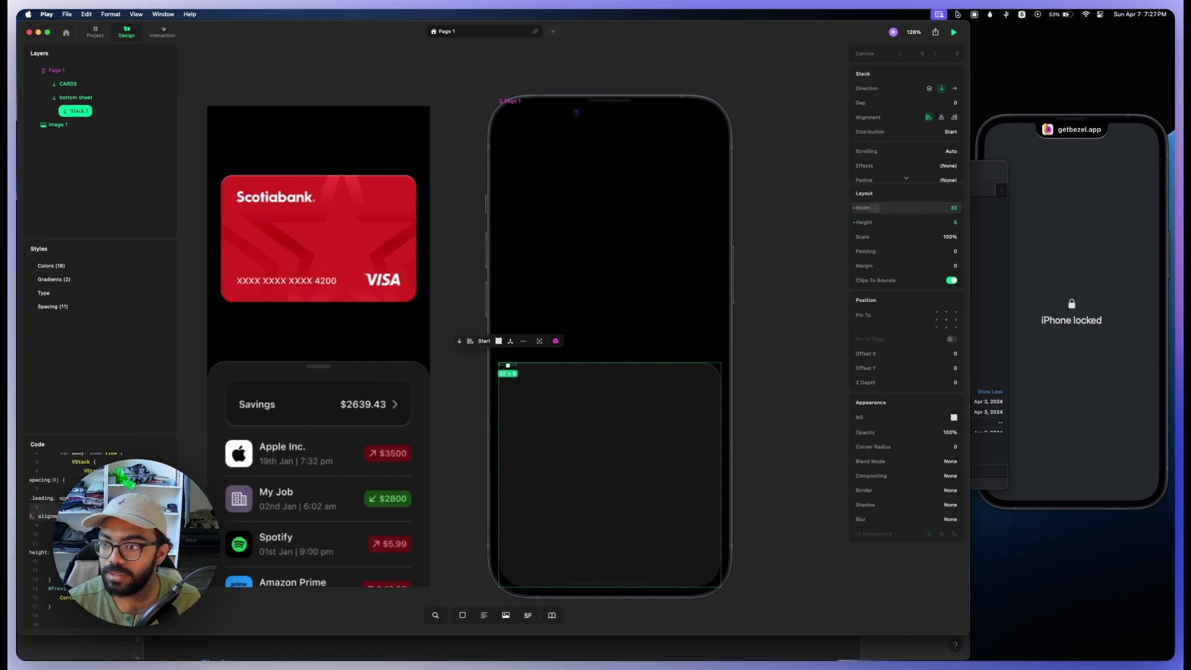
click(875, 208)
text(64)
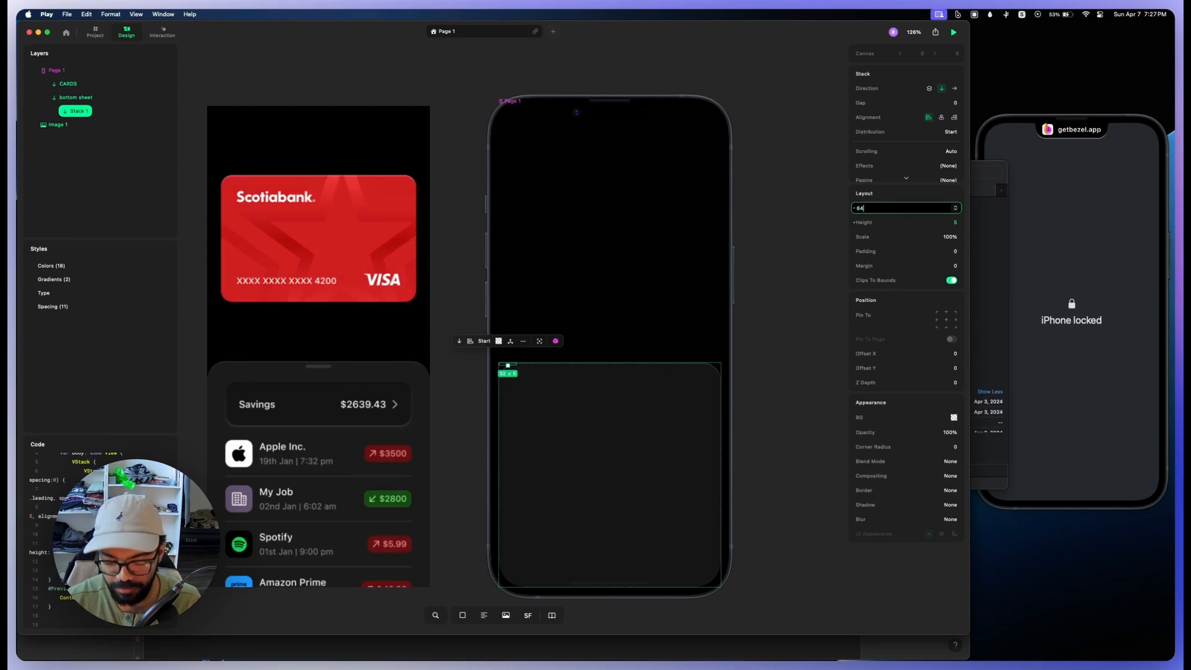
key(Return)
click(877, 208)
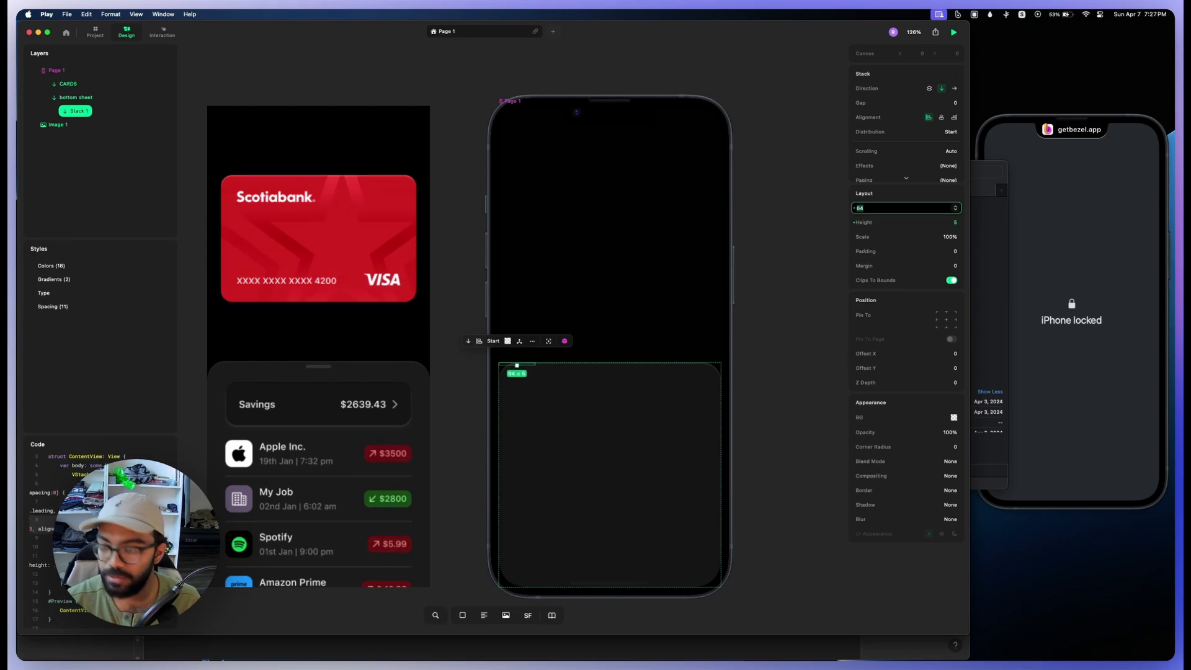
text(52)
key(Return)
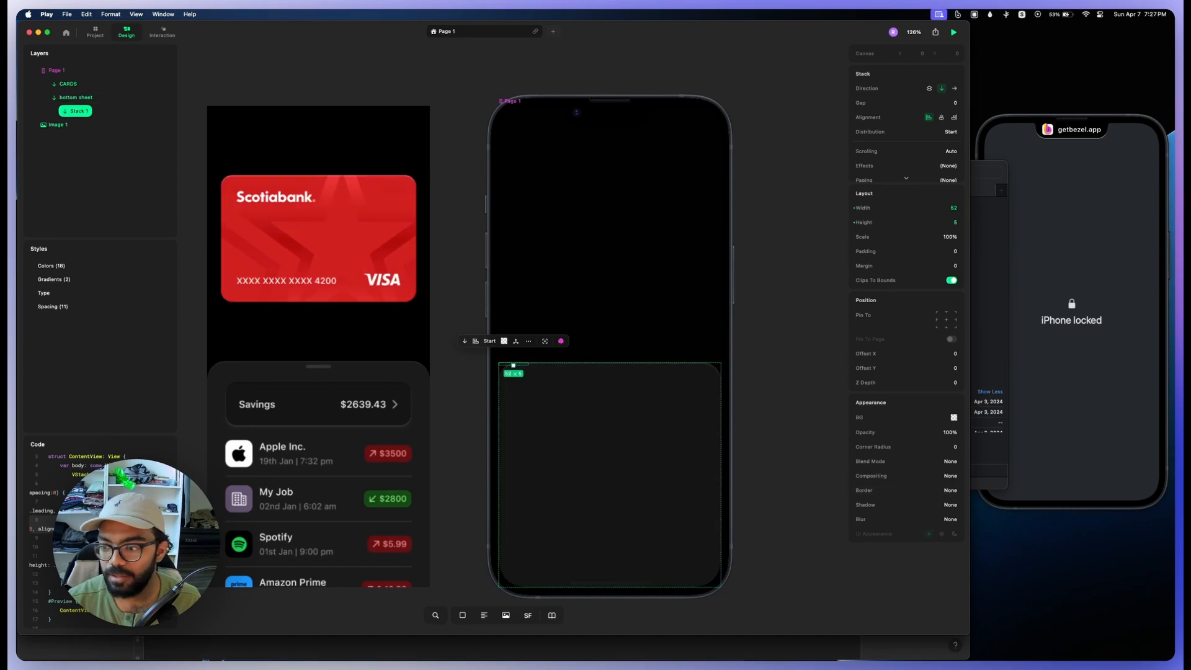
Step: Fill the thin stack with FFFFFF and pin it to the top centre of the bottom sheet
scroll(788, 386, up, 5)
drag(859, 417, 862, 417)
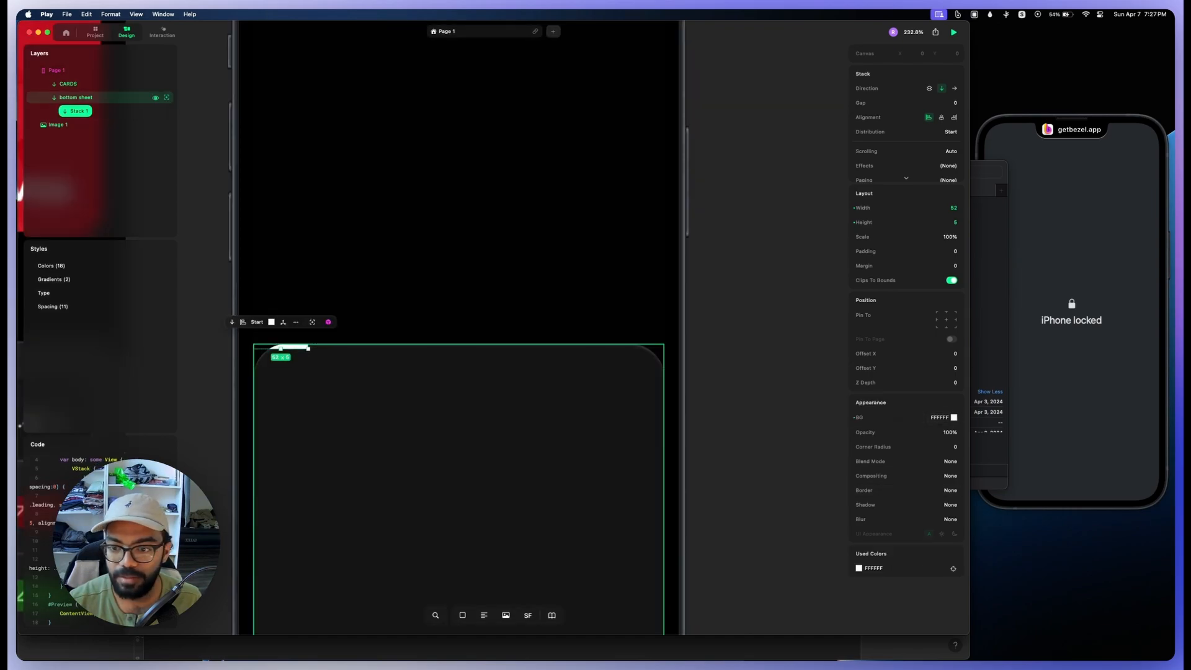
click(946, 312)
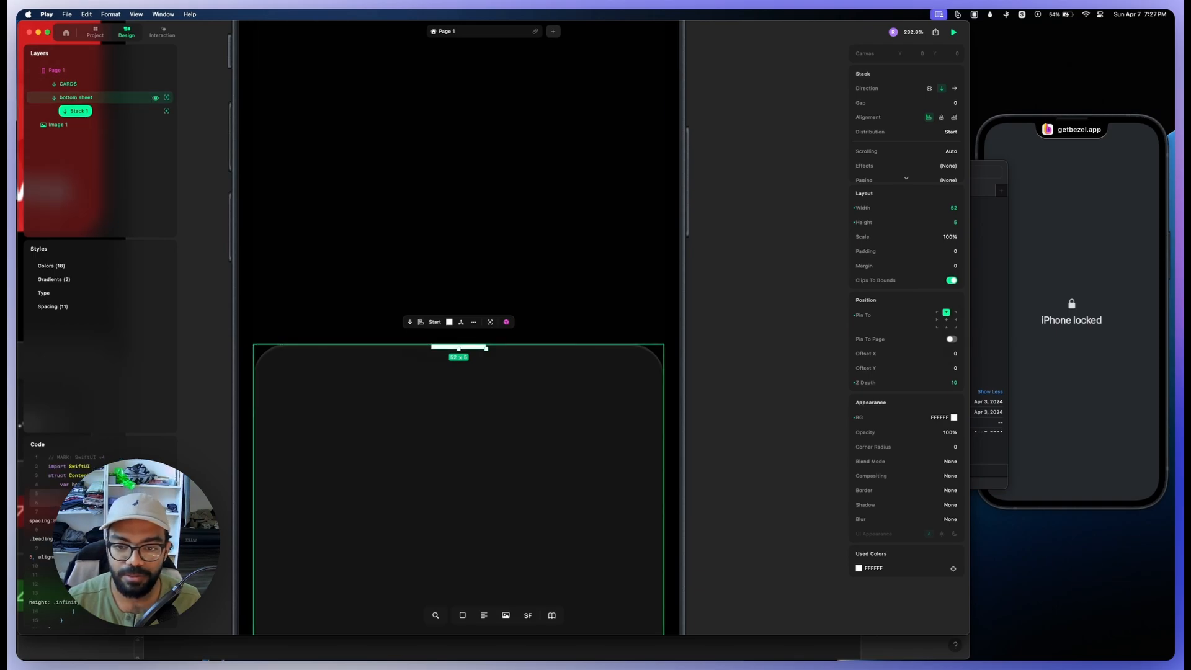
Step: Rename the pinned stack as grabber and give it a corner radius of 40 and an opacity of 10%
click(76, 98)
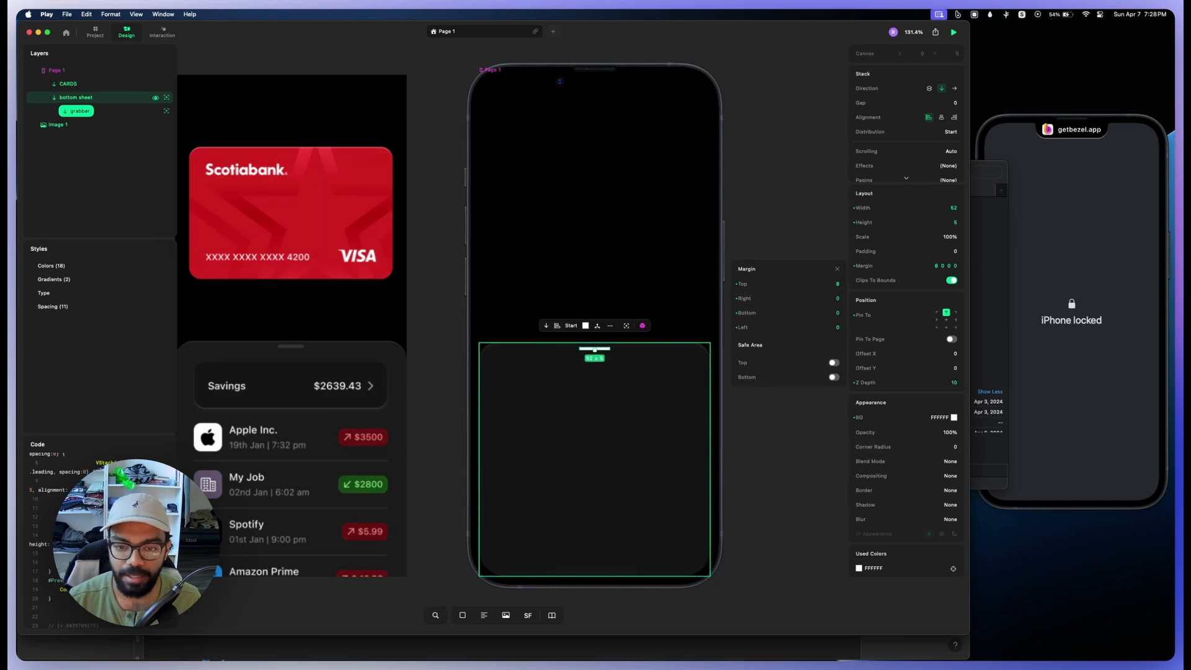
click(77, 97)
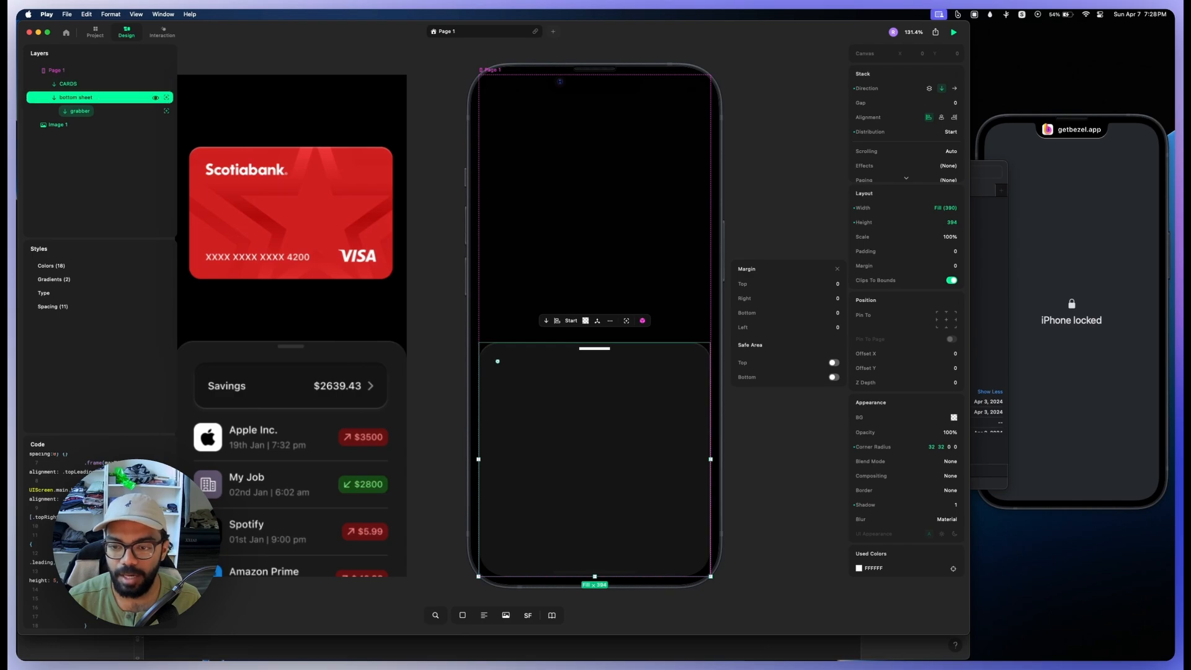
click(79, 111)
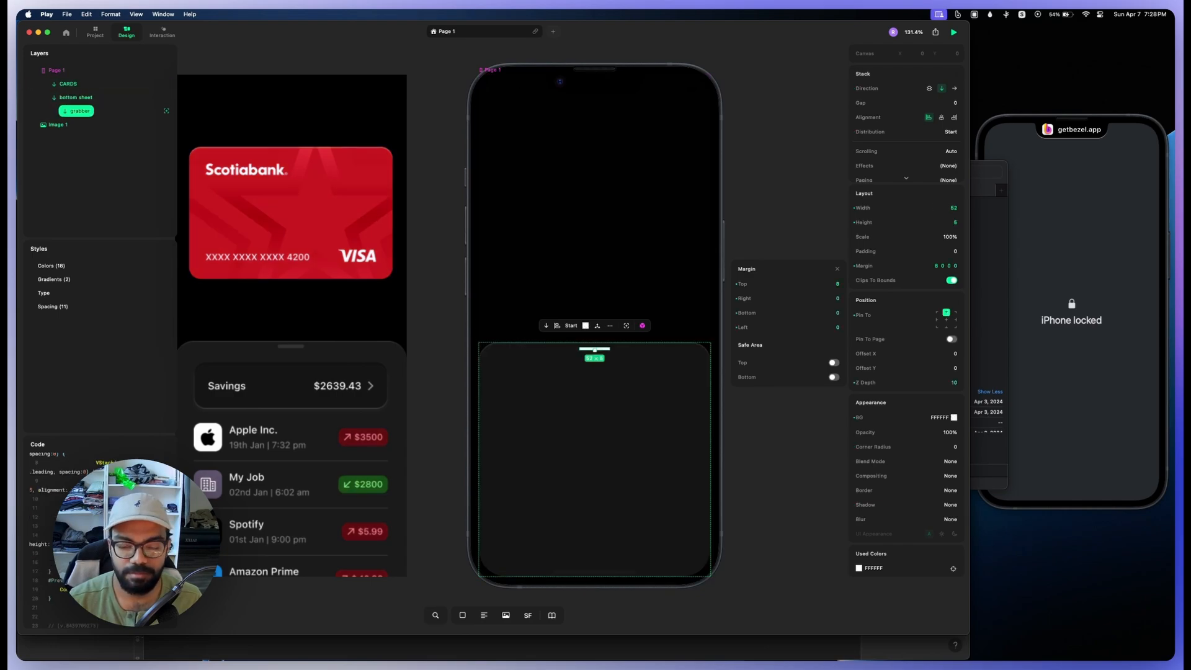
mouse_move(859, 447)
mouse_down()
mouse_move(908, 446)
mouse_move(866, 432)
mouse_up()
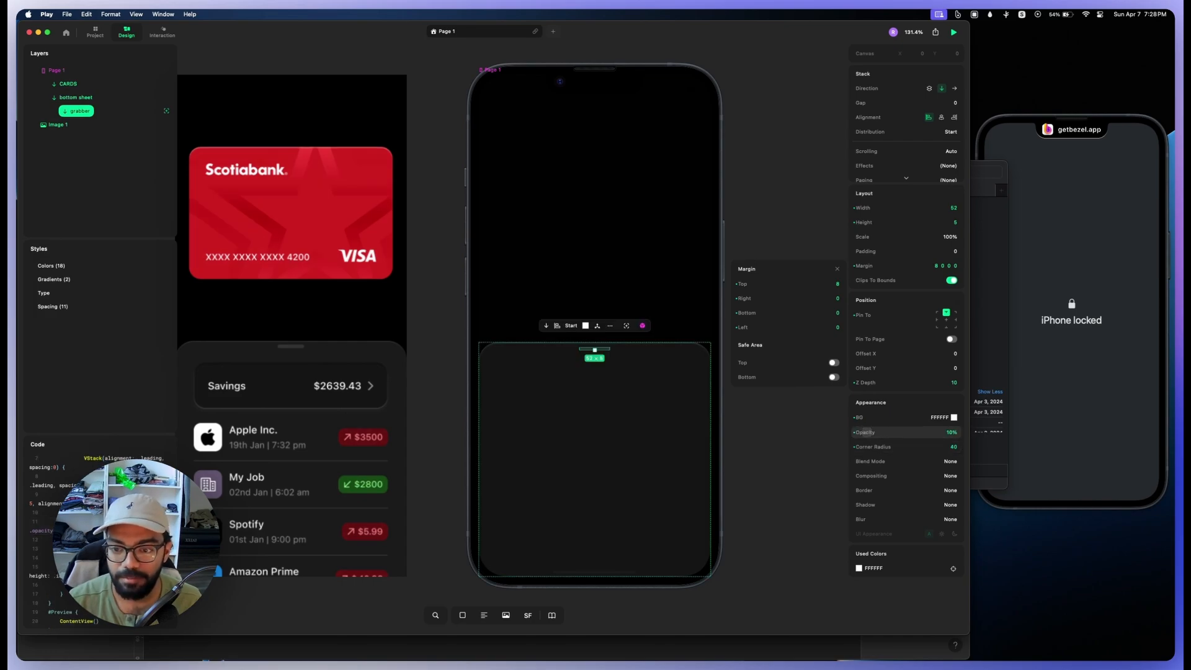
Step: Add another stack inside the bottom sheet and give it a 000000 background at 100% opacity
click(530, 358)
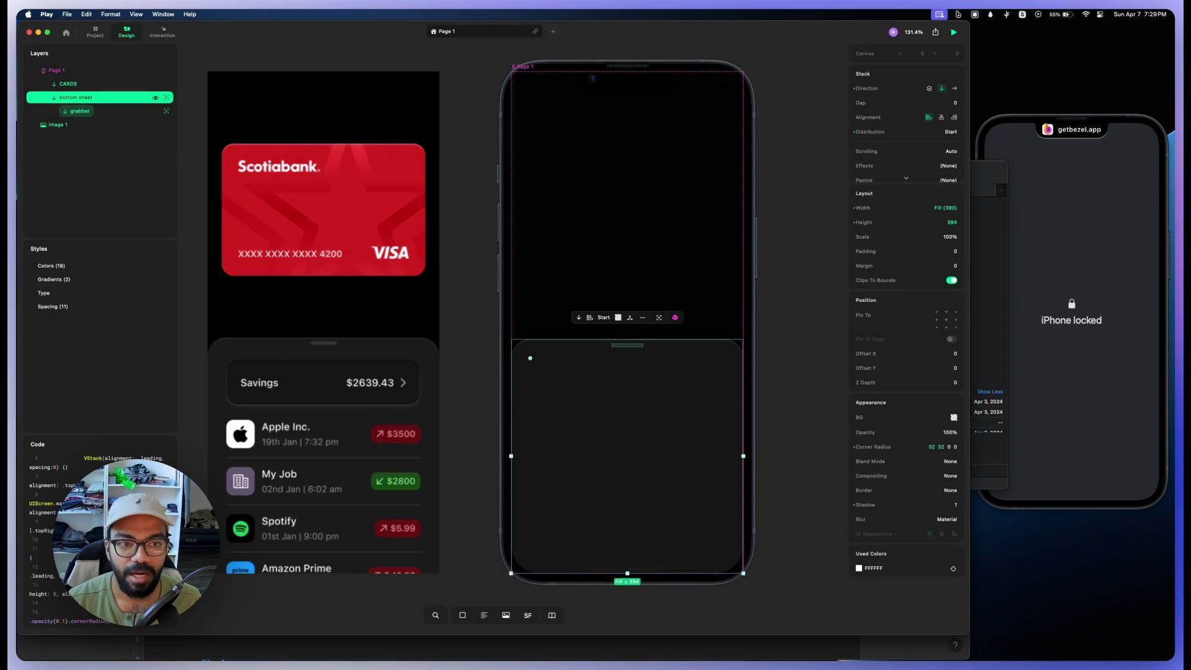
key(s)
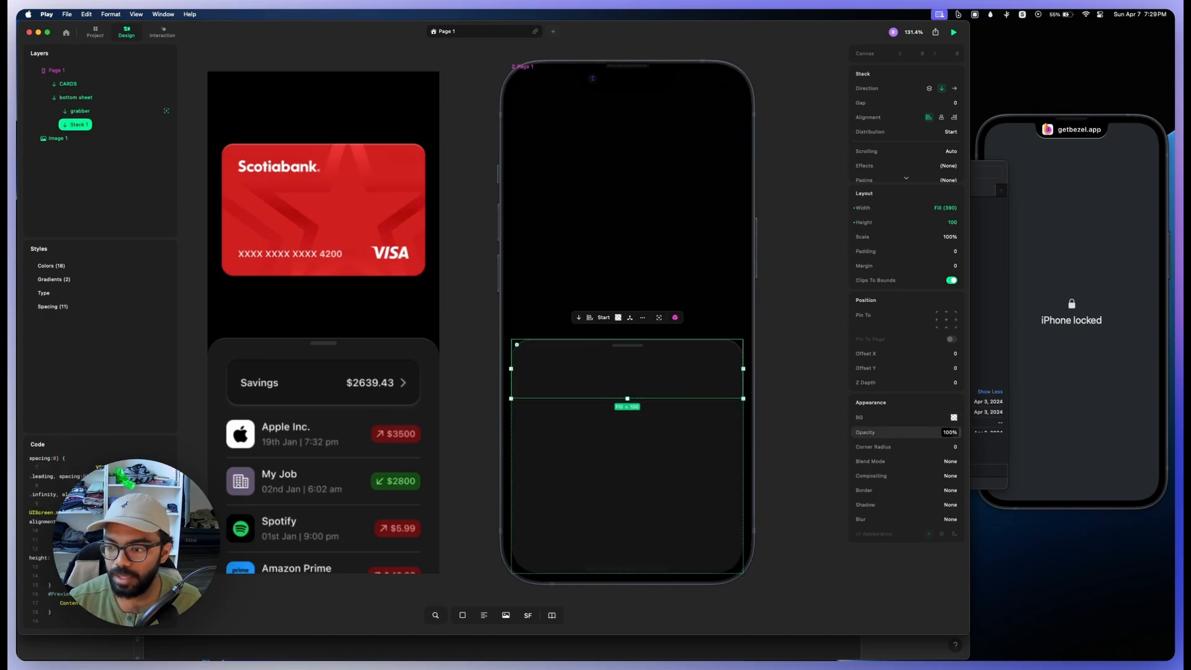
click(866, 417)
drag(857, 417, 865, 417)
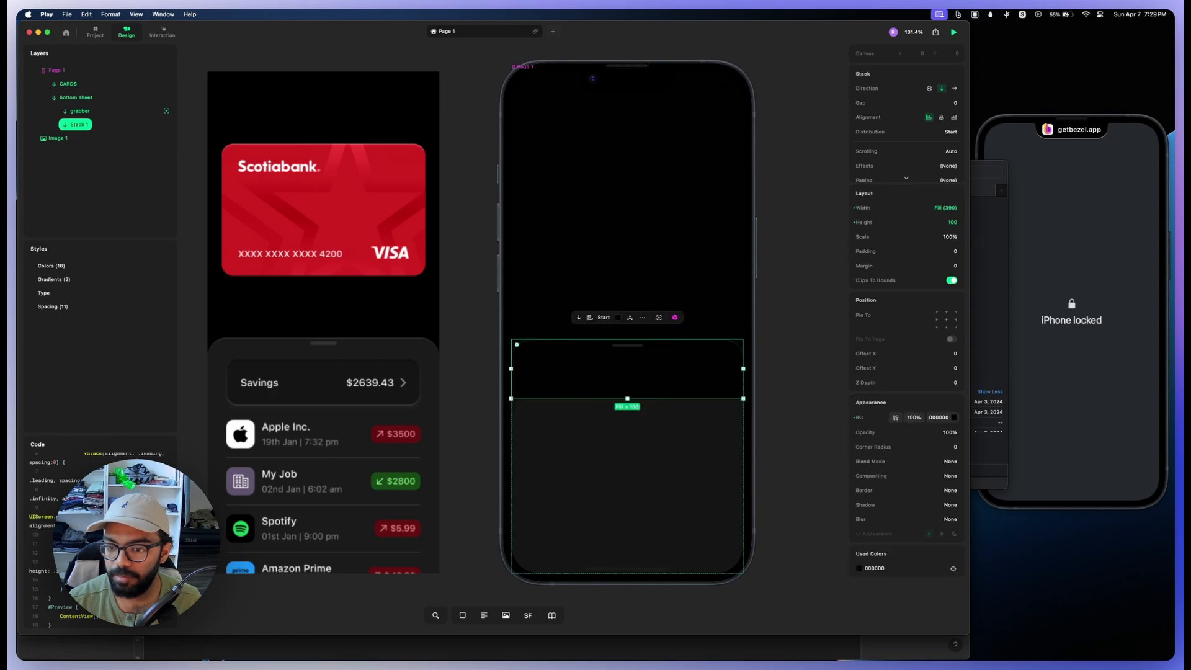
mouse_move(949, 433)
mouse_down()
mouse_move(892, 432)
mouse_move(955, 432)
mouse_up()
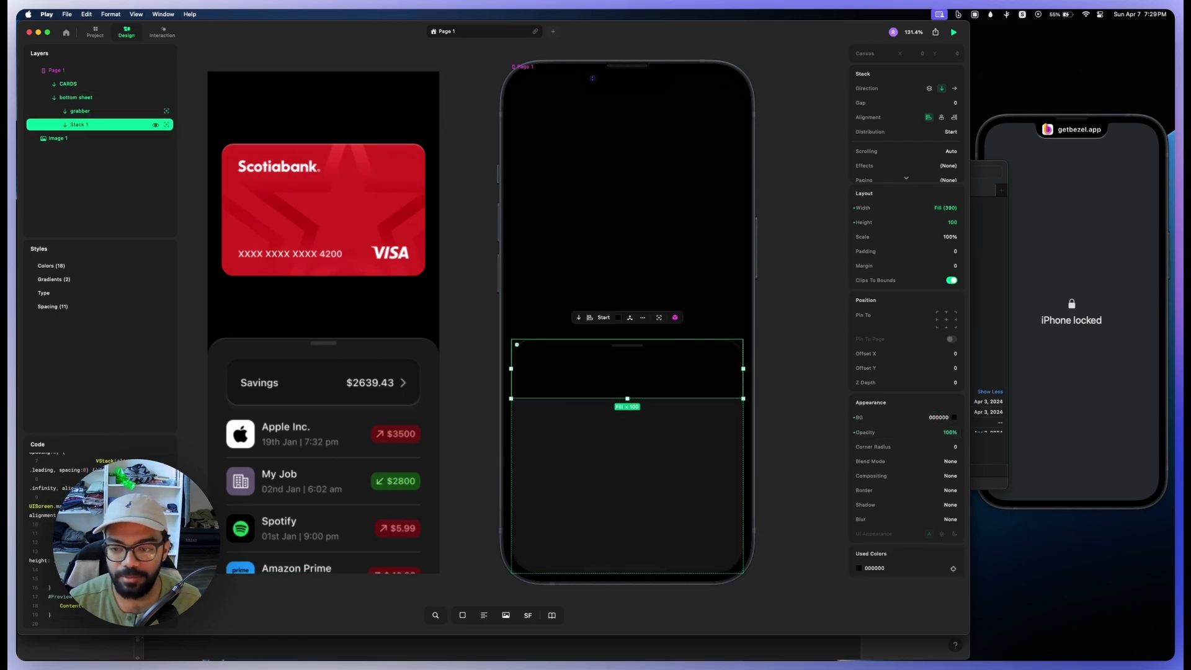
Step: Add a text element inside the black stack and set its fill to FFFFFF
key(t)
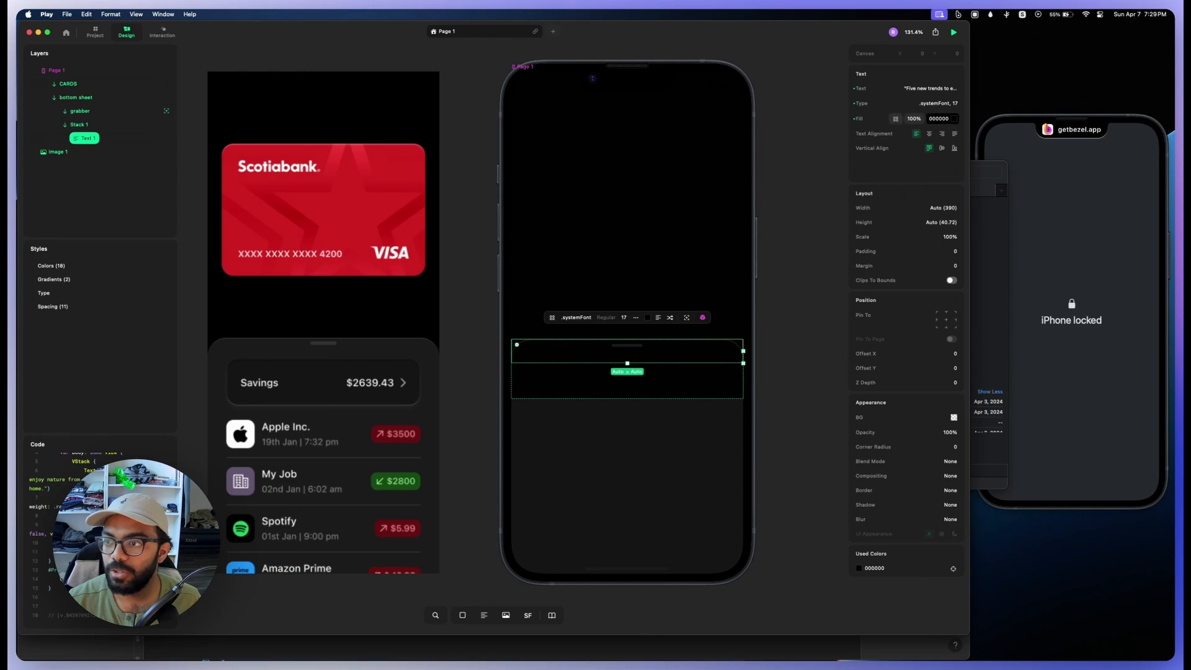
click(954, 118)
drag(833, 90, 791, 39)
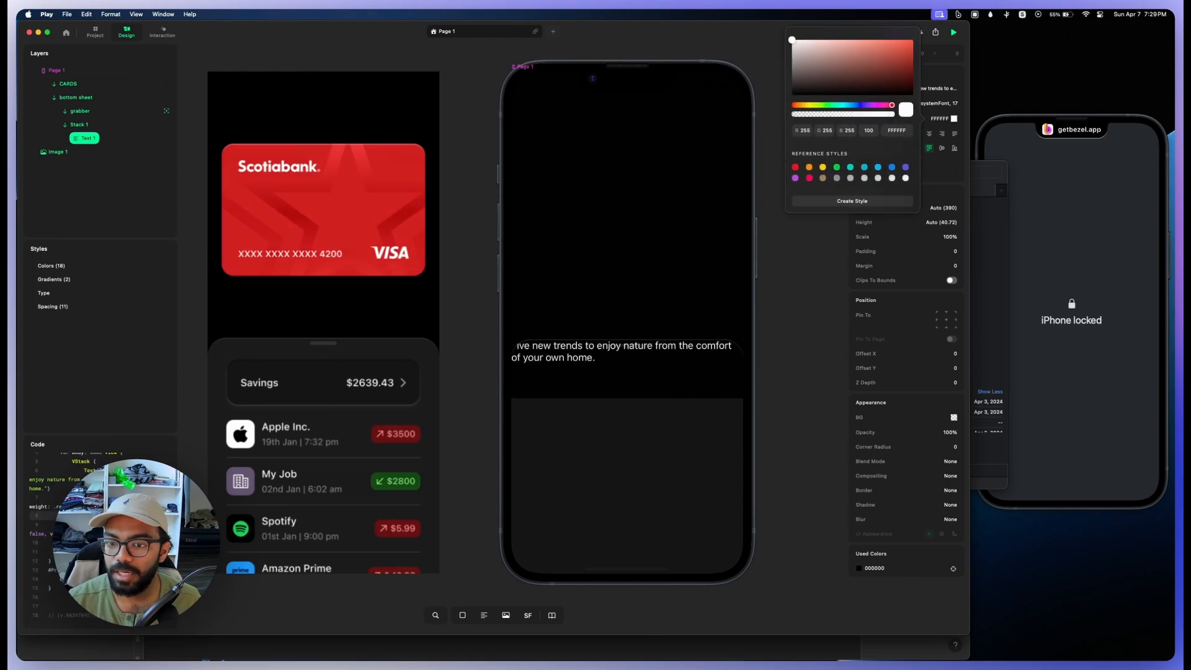
click(93, 124)
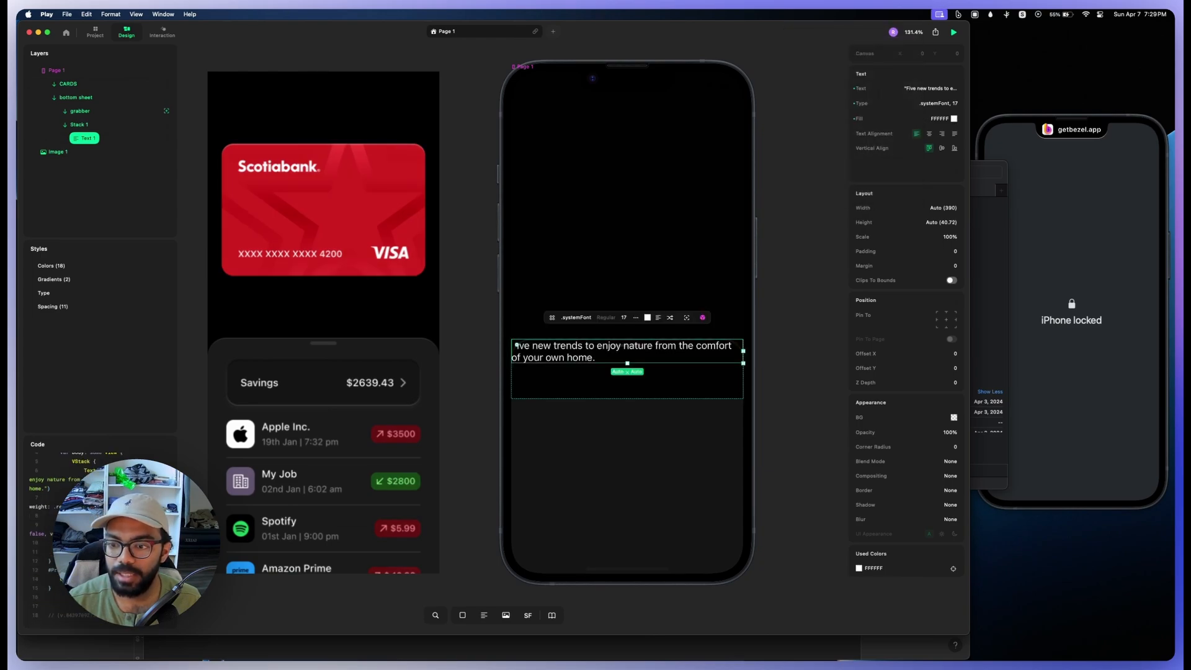
Step: Make the 000000 background of the stack holding the text partly transparent by lowering its fill opacity
click(93, 125)
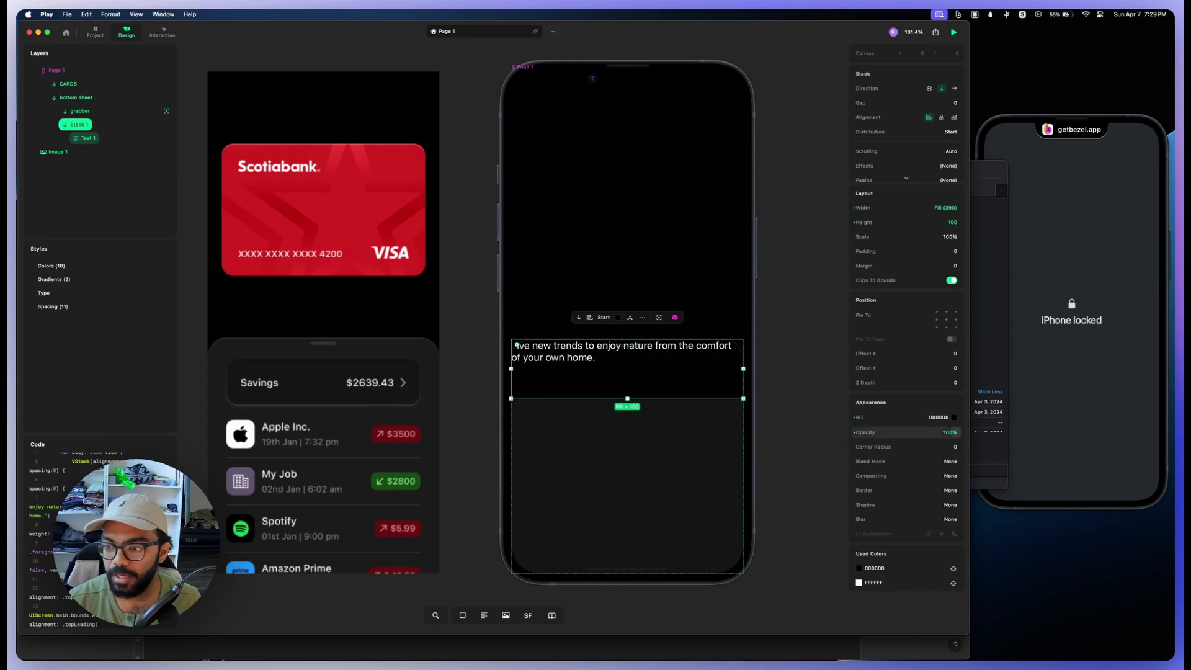
mouse_move(951, 432)
mouse_down()
mouse_move(881, 433)
mouse_move(955, 432)
mouse_up()
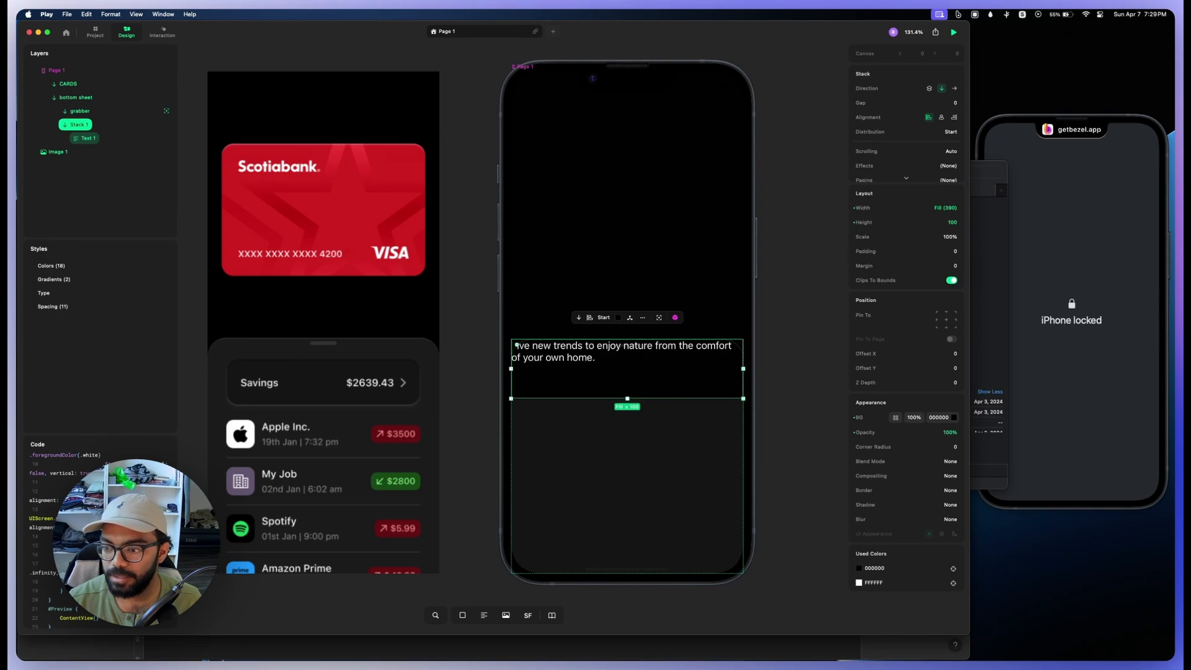
mouse_move(914, 418)
mouse_down()
mouse_move(872, 417)
mouse_move(898, 418)
mouse_up()
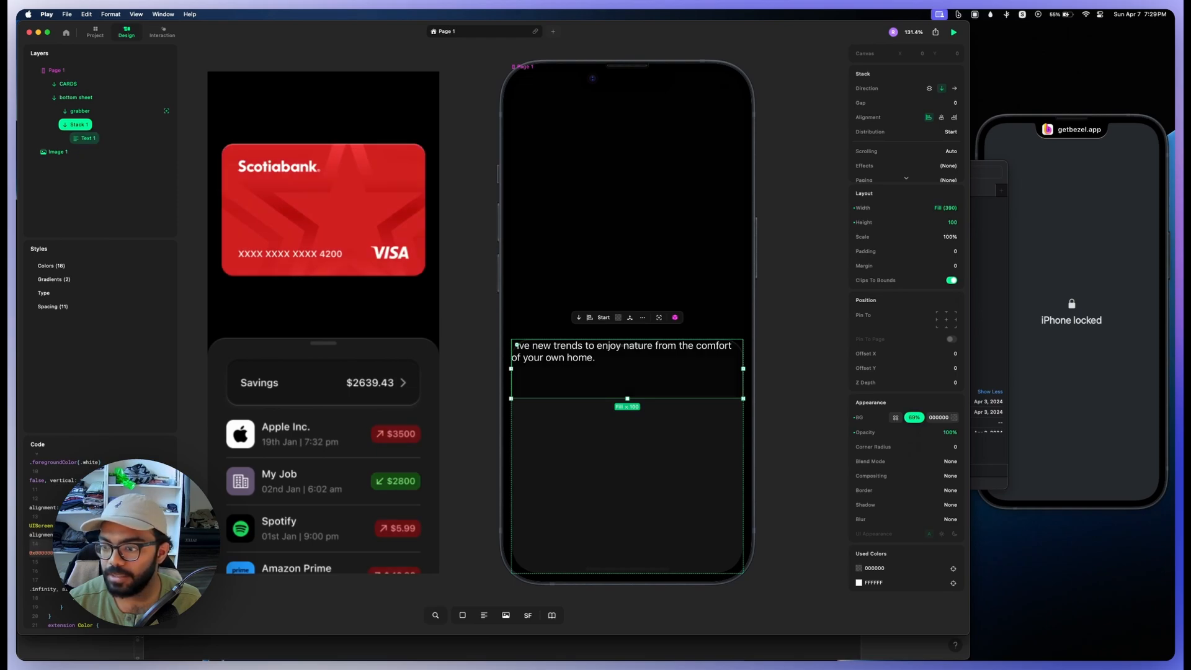
Step: Set the bottom sheet's padding to 32
click(531, 359)
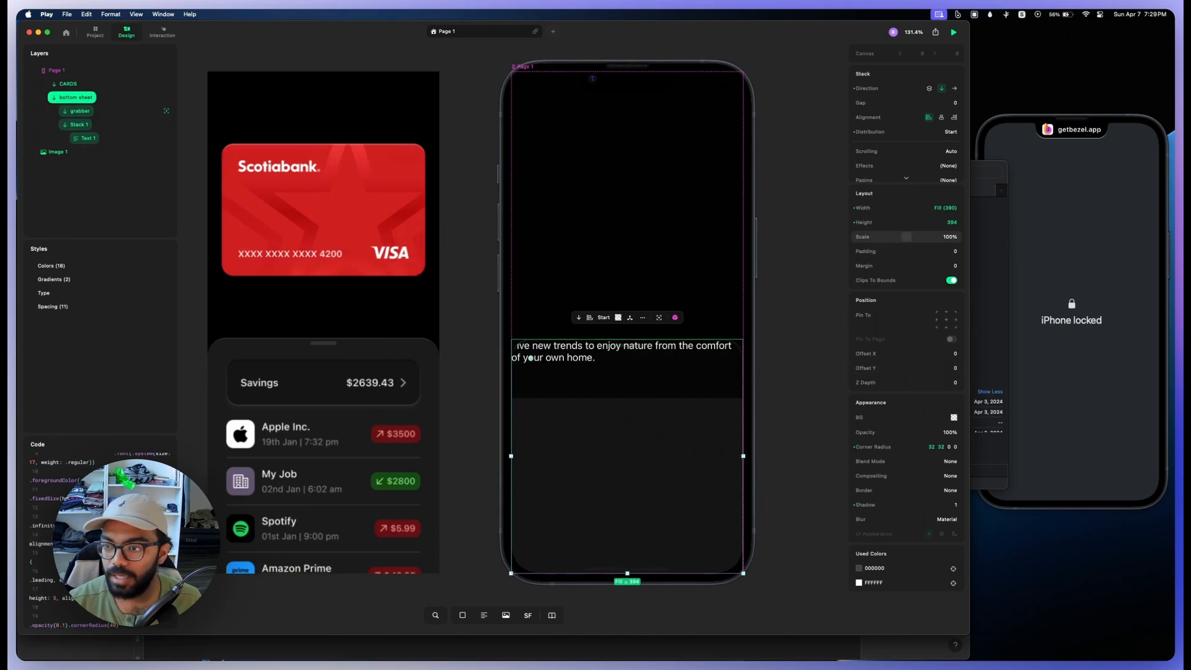
drag(856, 251, 929, 251)
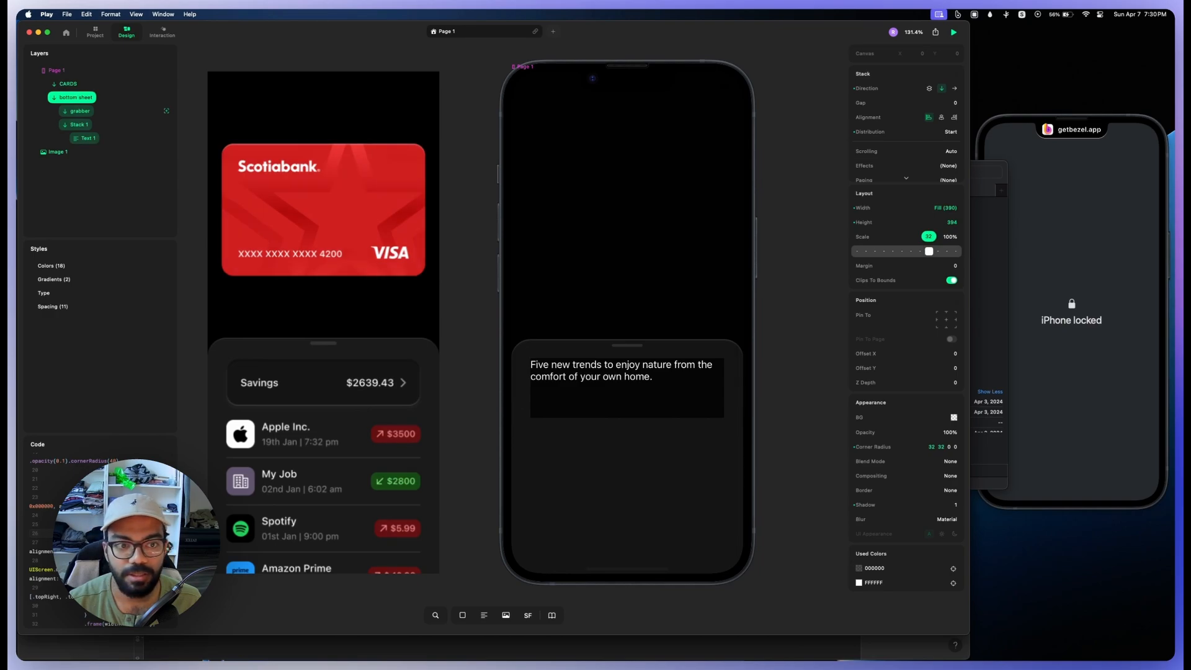
Step: Give the black stack inside the bottom sheet a corner radius of 16 and a padding of 24
drag(928, 251, 928, 251)
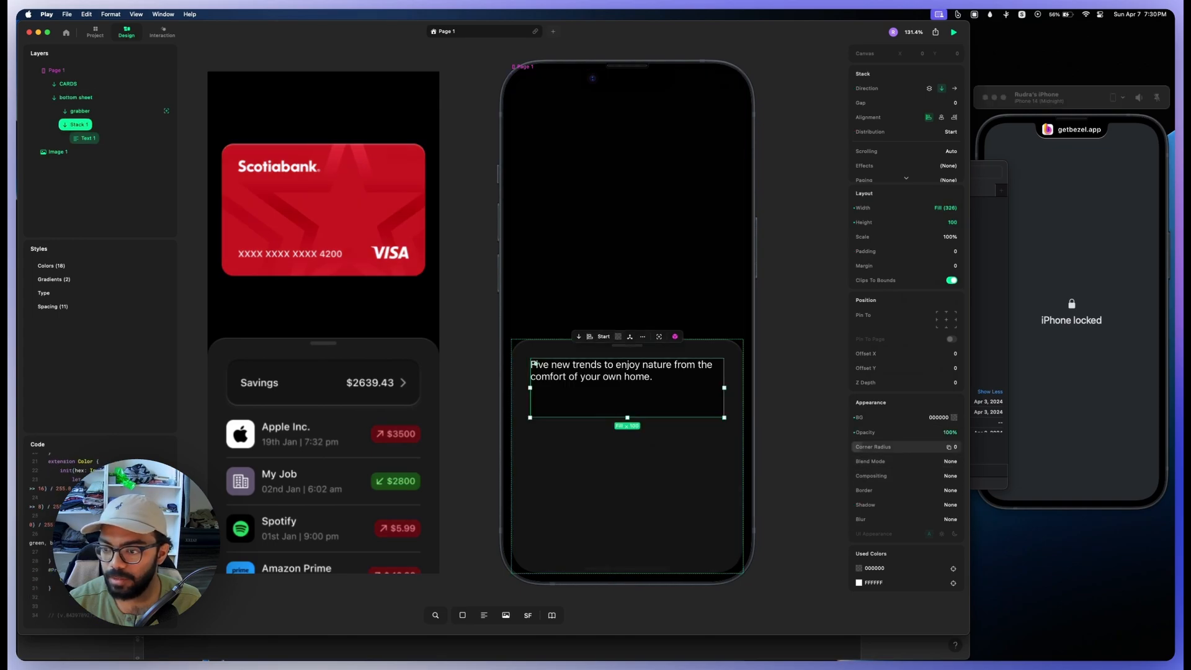
drag(862, 447, 896, 446)
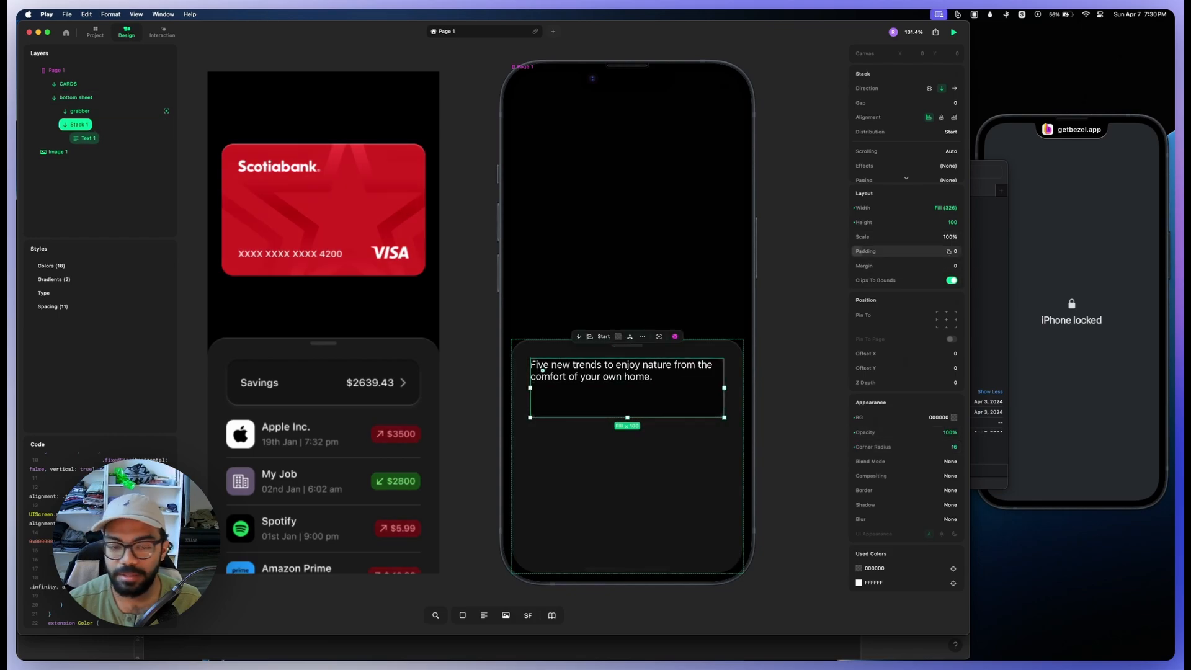
drag(867, 251, 920, 251)
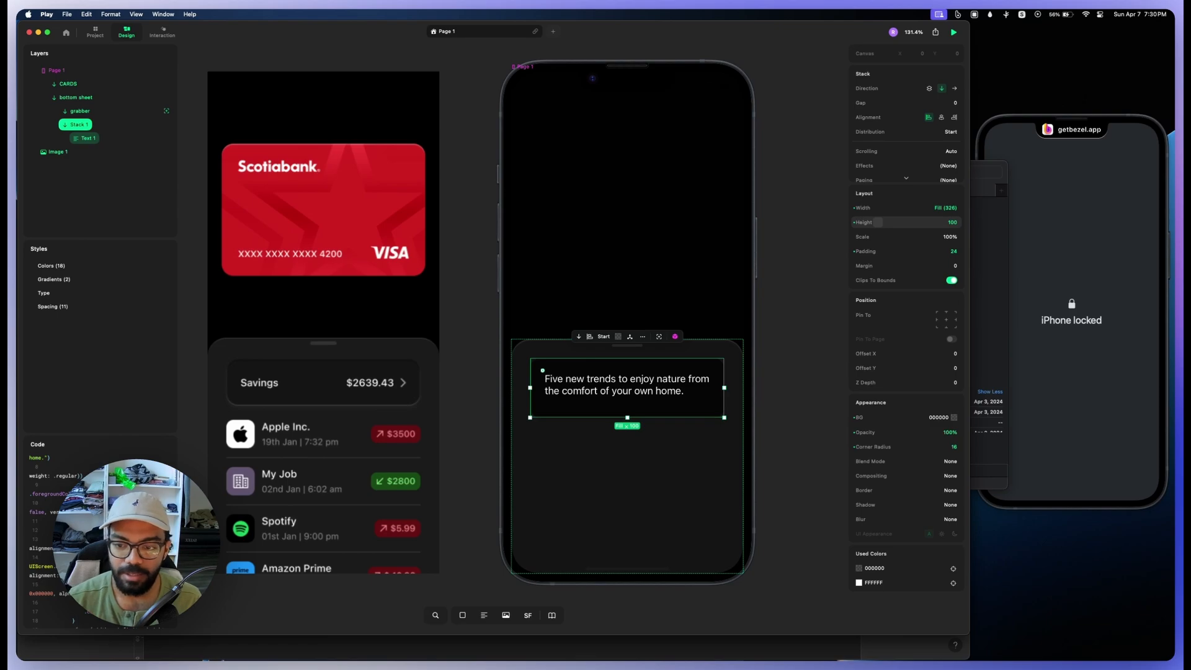
Step: Set the height of the black stack inside the bottom sheet to Auto
drag(627, 418, 627, 463)
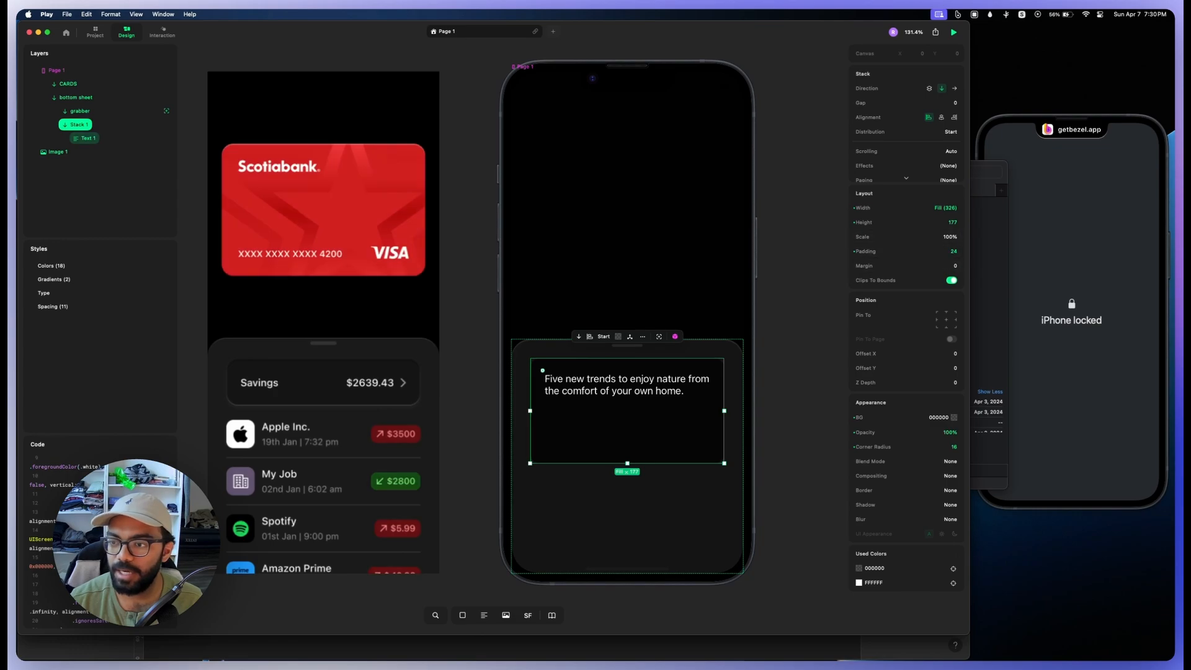
click(884, 222)
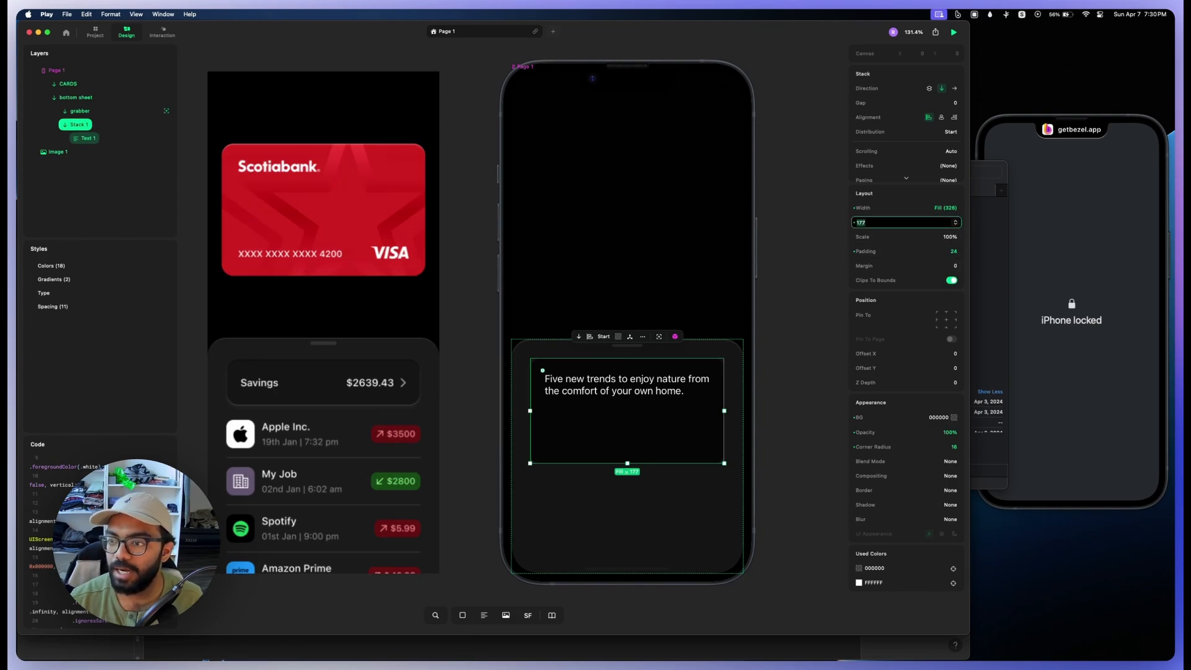
click(955, 222)
click(964, 257)
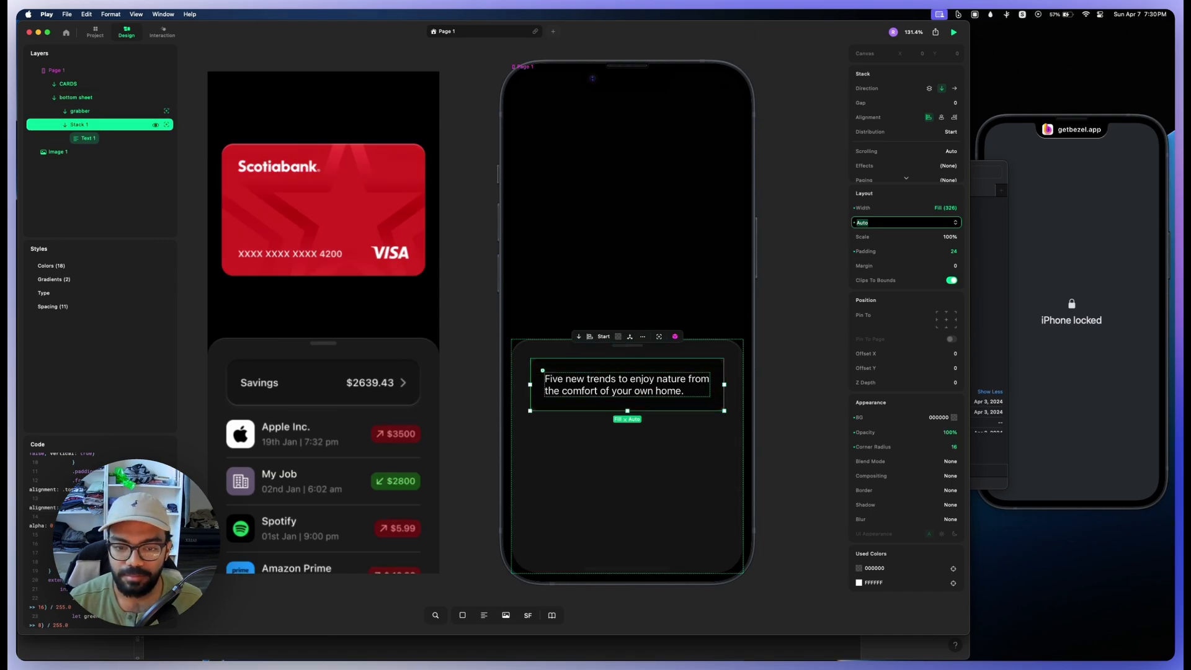
Step: Replace the placeholder sentence in the black stack with "Savings"
click(599, 390)
double_click(600, 391)
text(Savings)
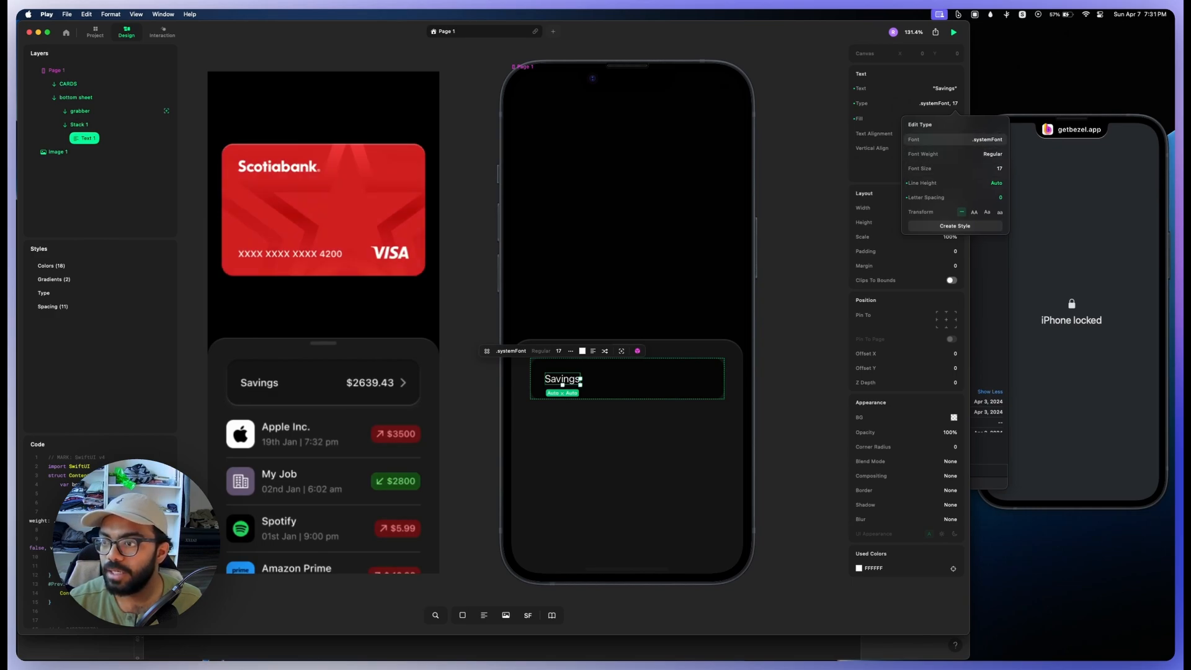
Step: Set the Savings text's font to SF Pro Text with Medium weight
click(985, 139)
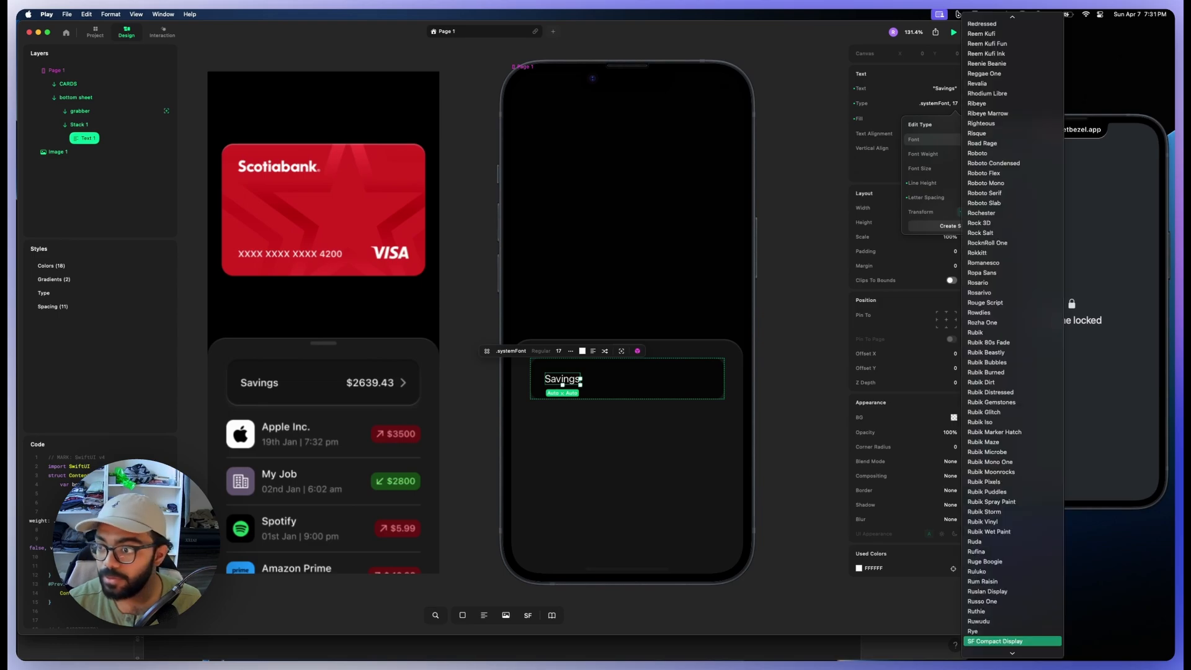
key(Down)
key(Down)
key(Down)
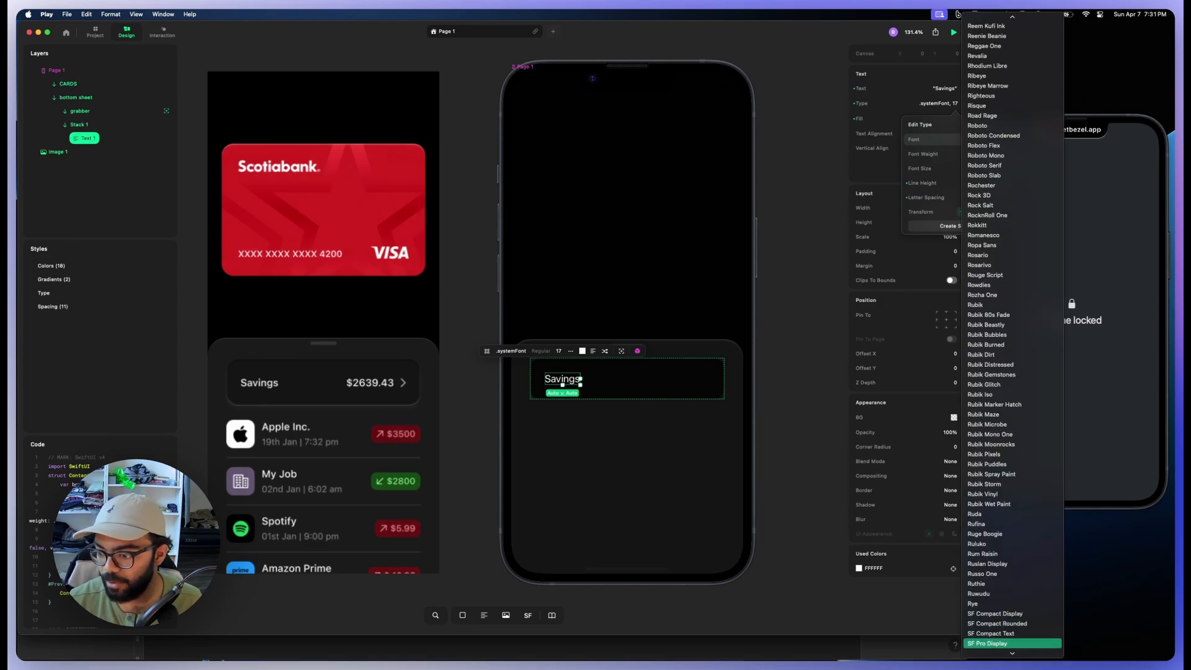
key(Return)
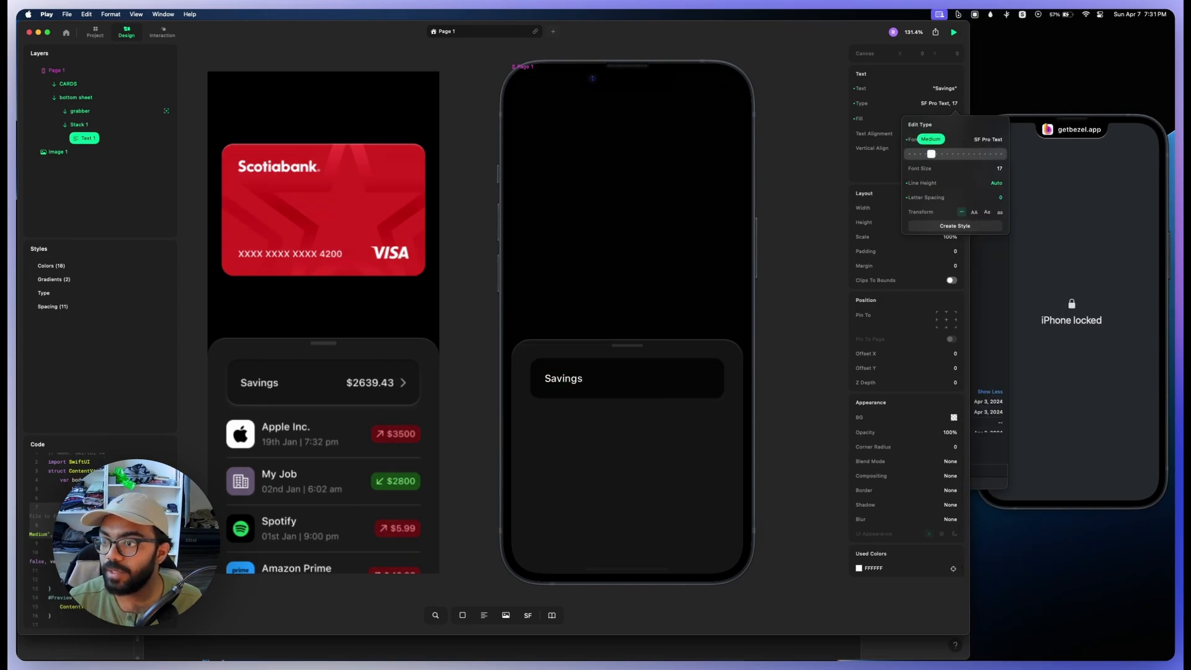
click(639, 379)
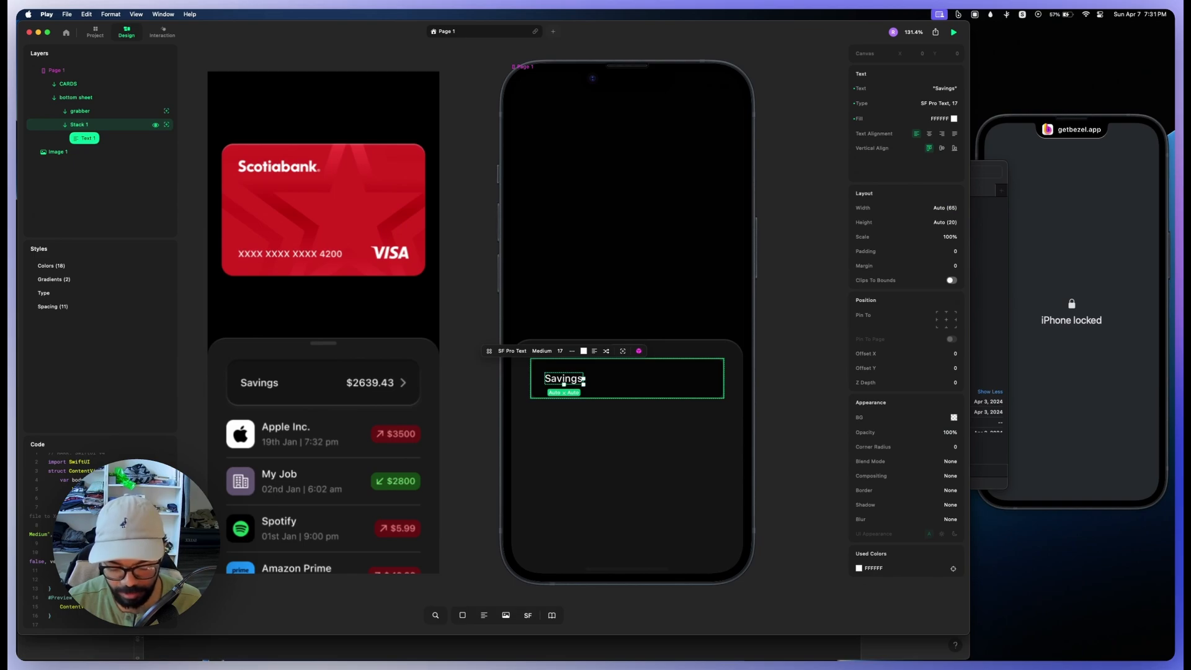
Step: Duplicate the Savings text and switch its parent stack to a horizontal direction
key(super+d)
click(645, 384)
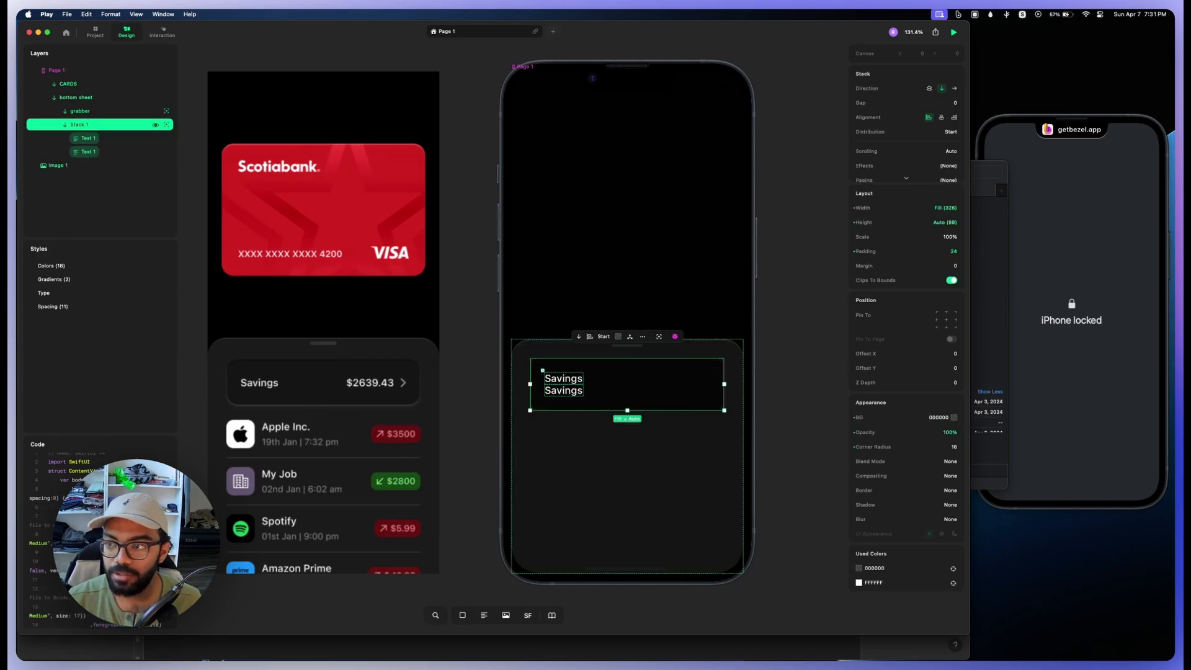
click(953, 88)
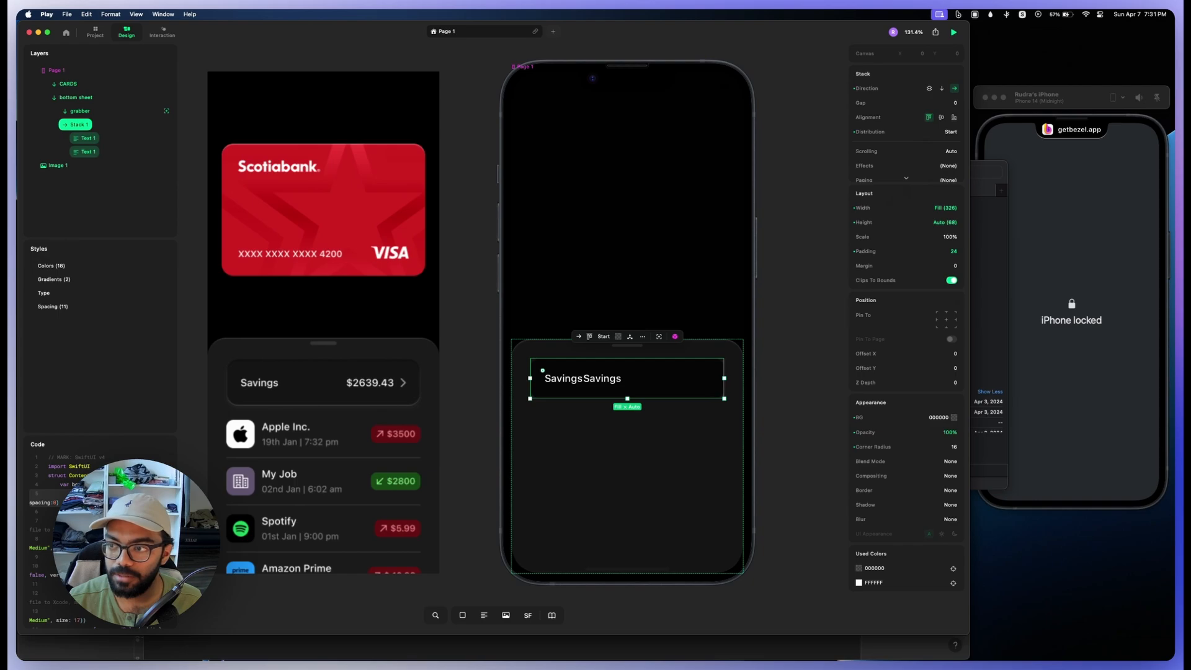
click(1054, 261)
Step: Change the duplicated Savings text to "$2983.43"
double_click(602, 379)
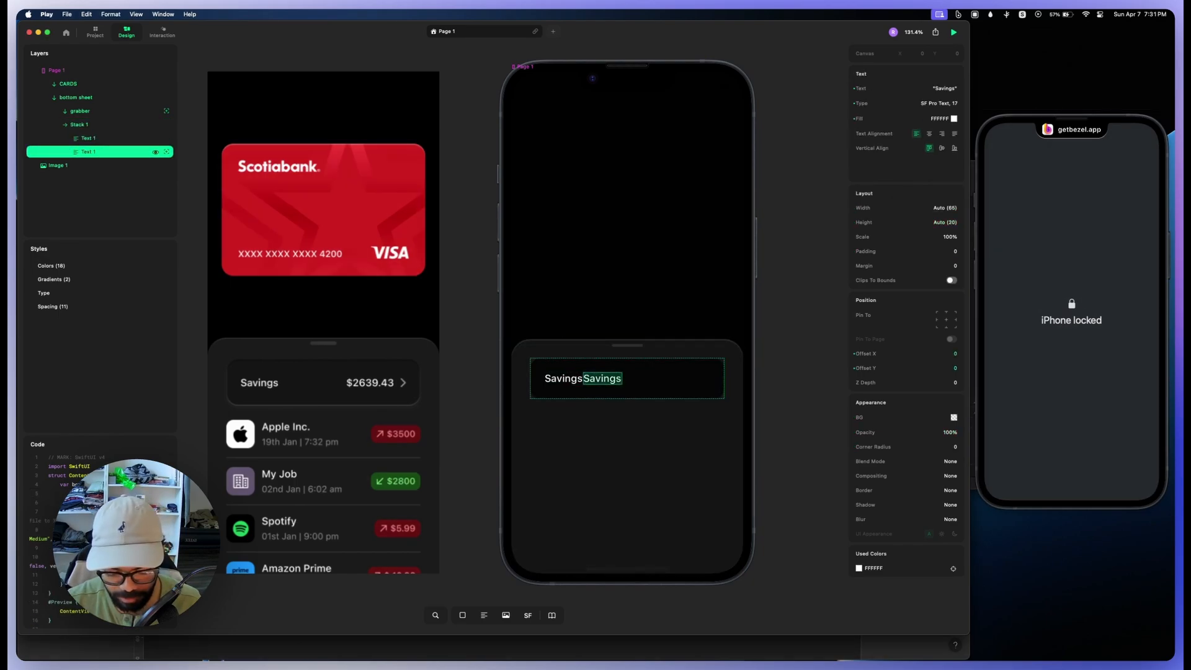
text($2983)
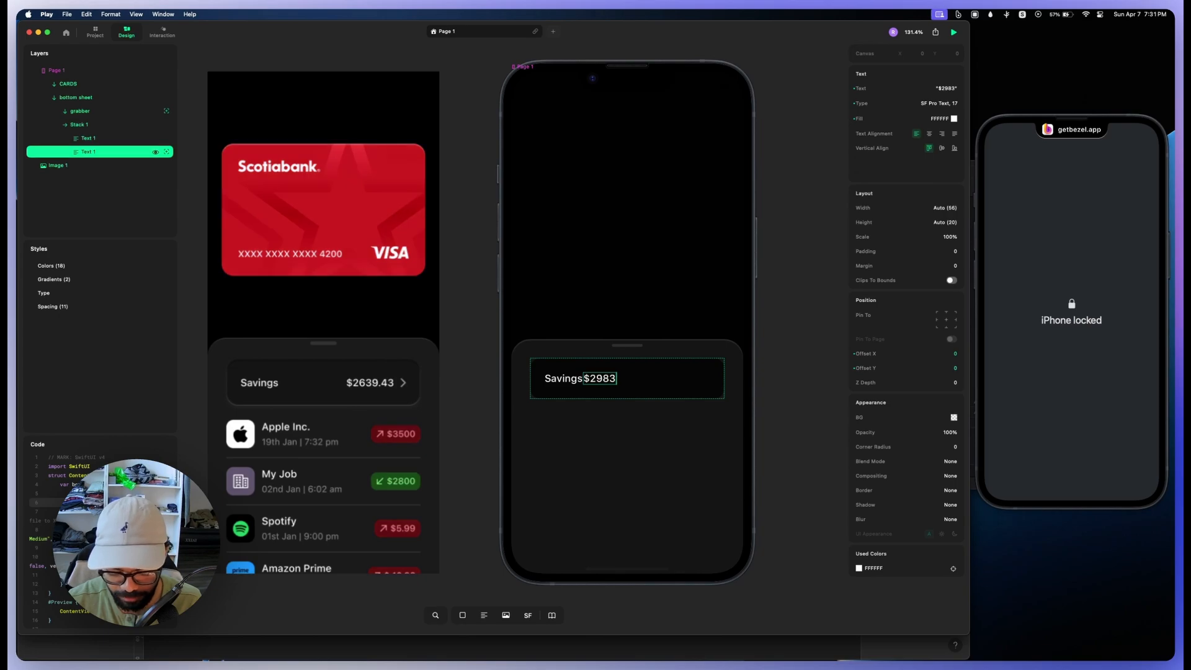
text(,)
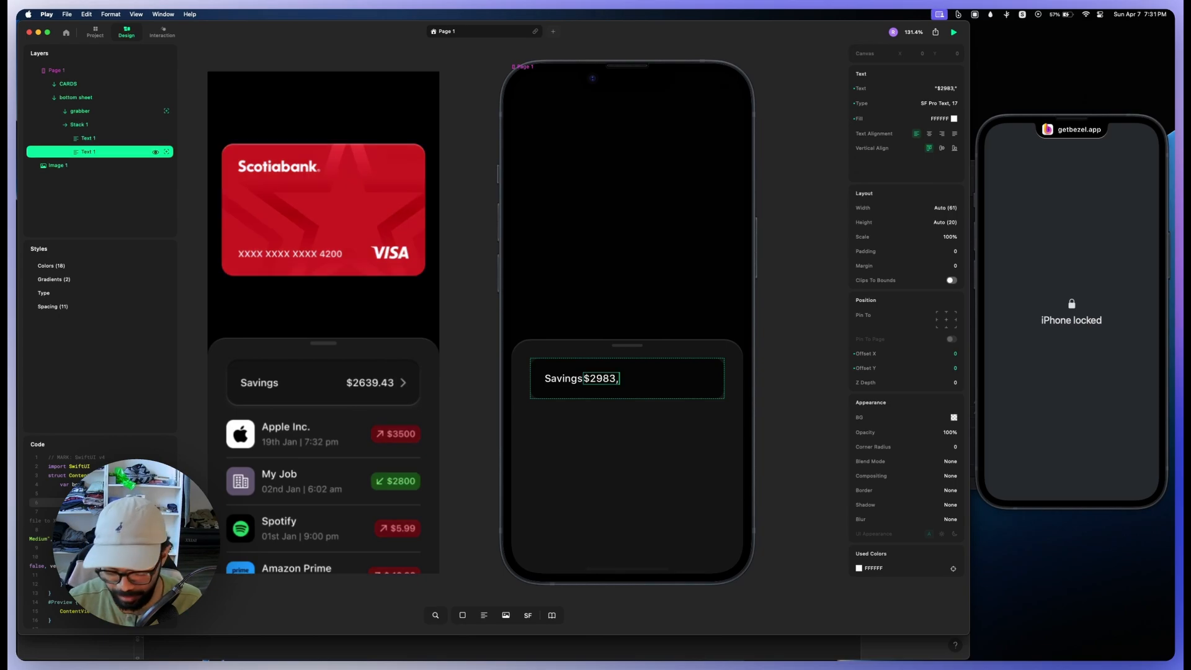
key(BackSpace)
text(.43)
key(Escape)
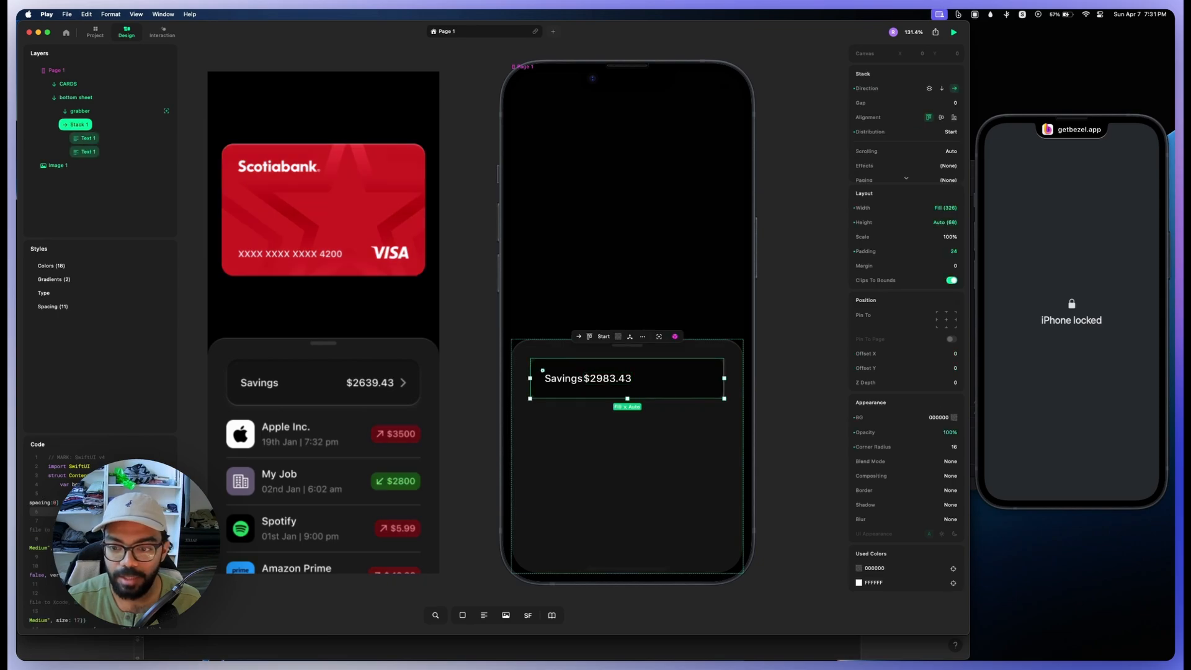
Step: Add an SF Symbol after the $2983.43 amount in the savings row
scroll(665, 379, up, 3)
scroll(662, 381, down, 3)
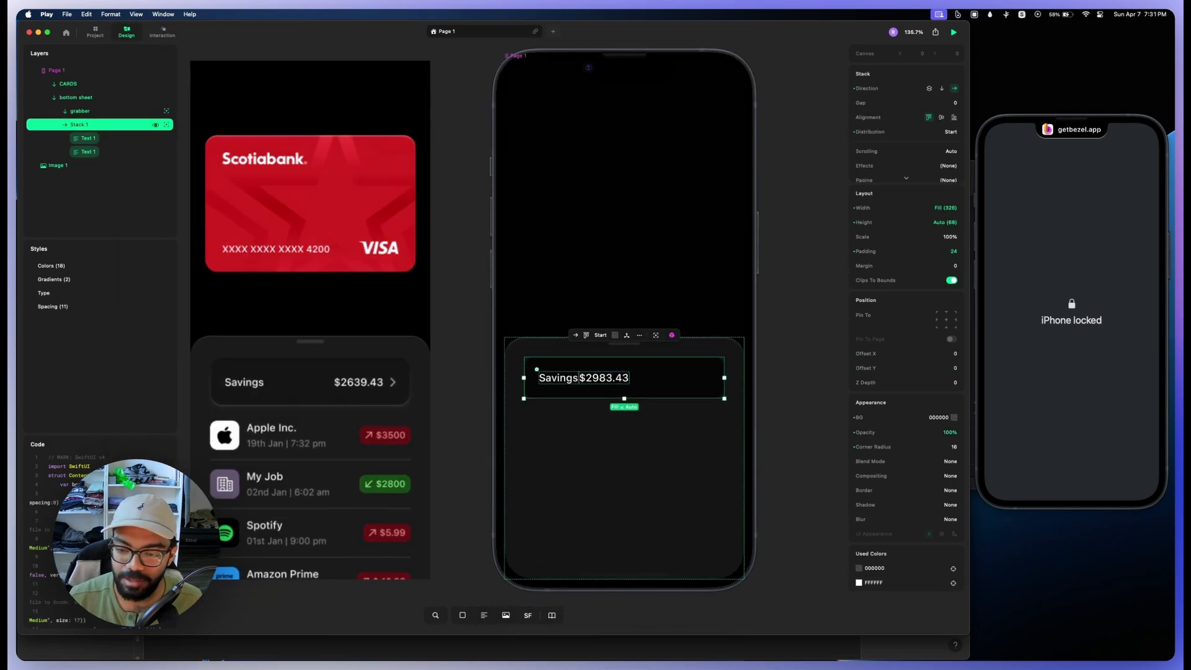
key(s)
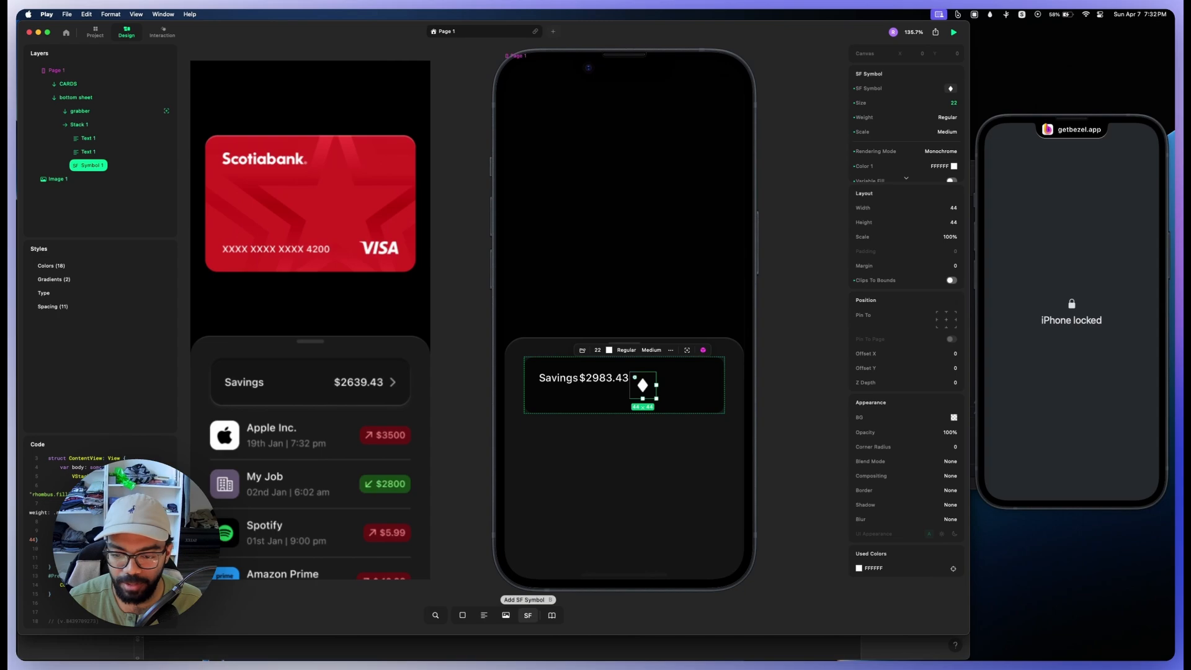
Step: Add a second SF Symbol to the savings row and recolor it from black to a light shade
click(528, 615)
click(680, 386)
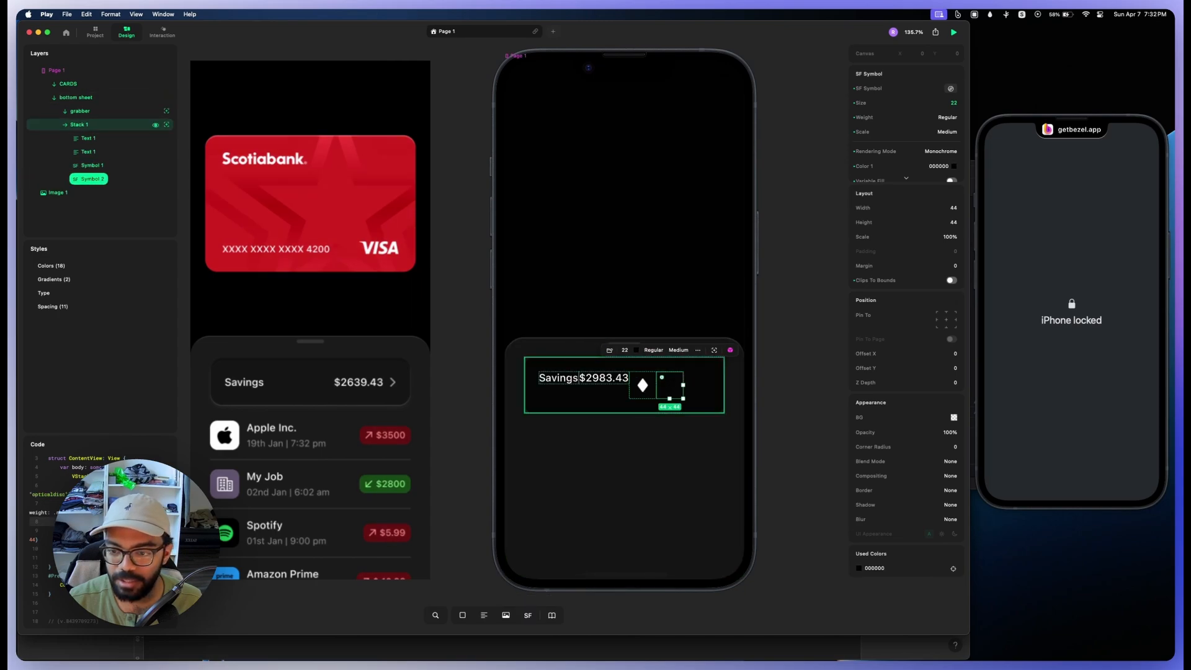
click(954, 166)
drag(793, 141, 792, 87)
Step: Change the diamond symbol in the savings row to chevron.forward and delete the extra circular symbol beside it
double_click(643, 385)
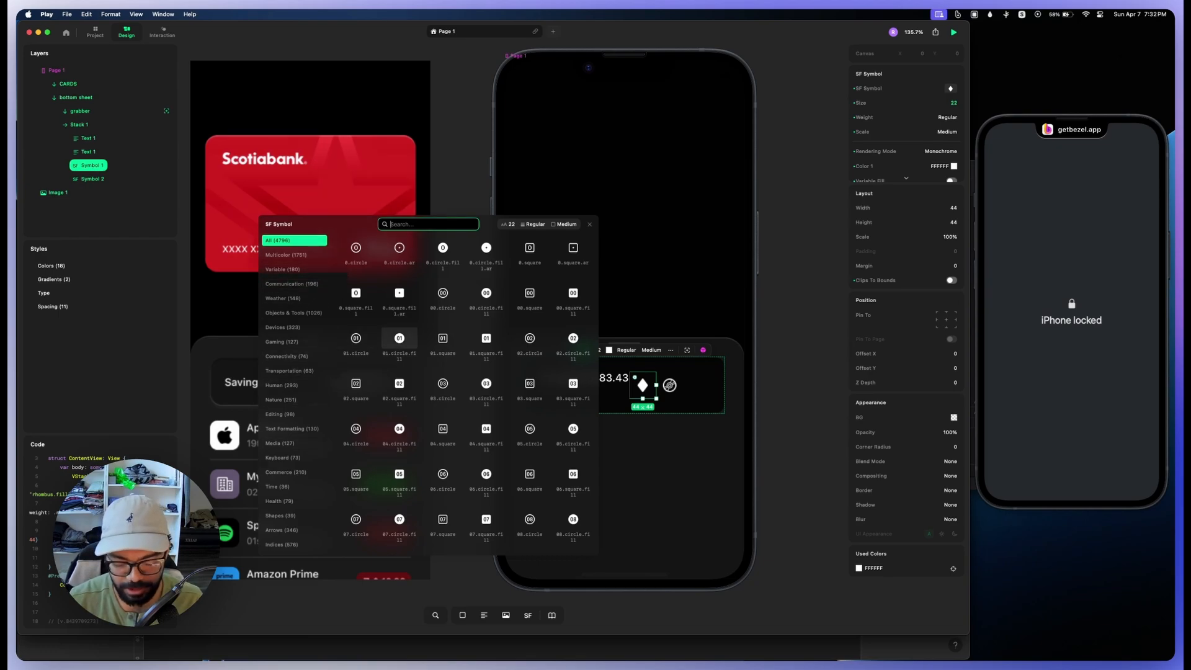
text(right)
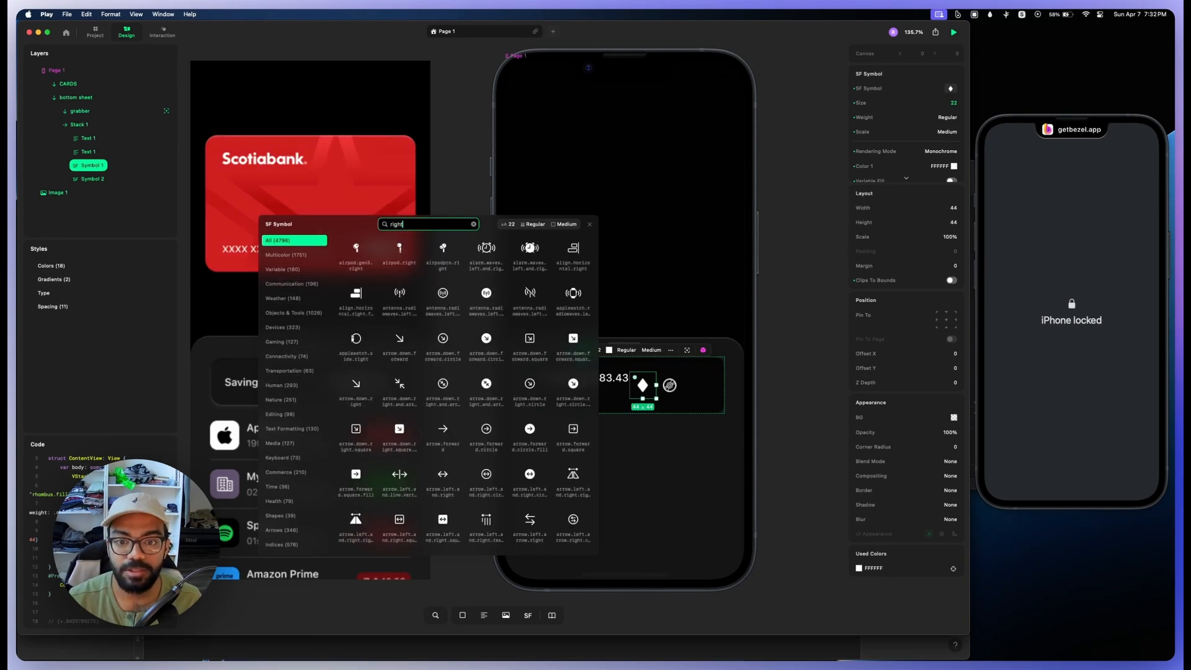
key(BackSpace)
key(BackSpace)
key(BackSpace)
key(BackSpace)
key(BackSpace)
text(chevron)
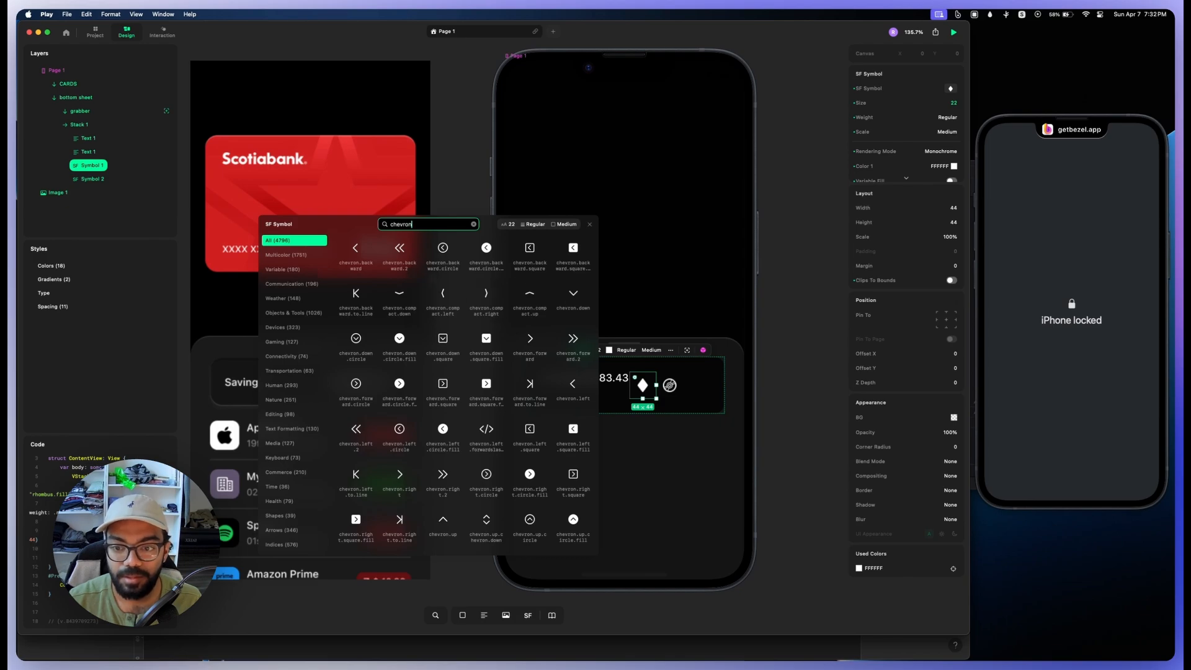
click(529, 338)
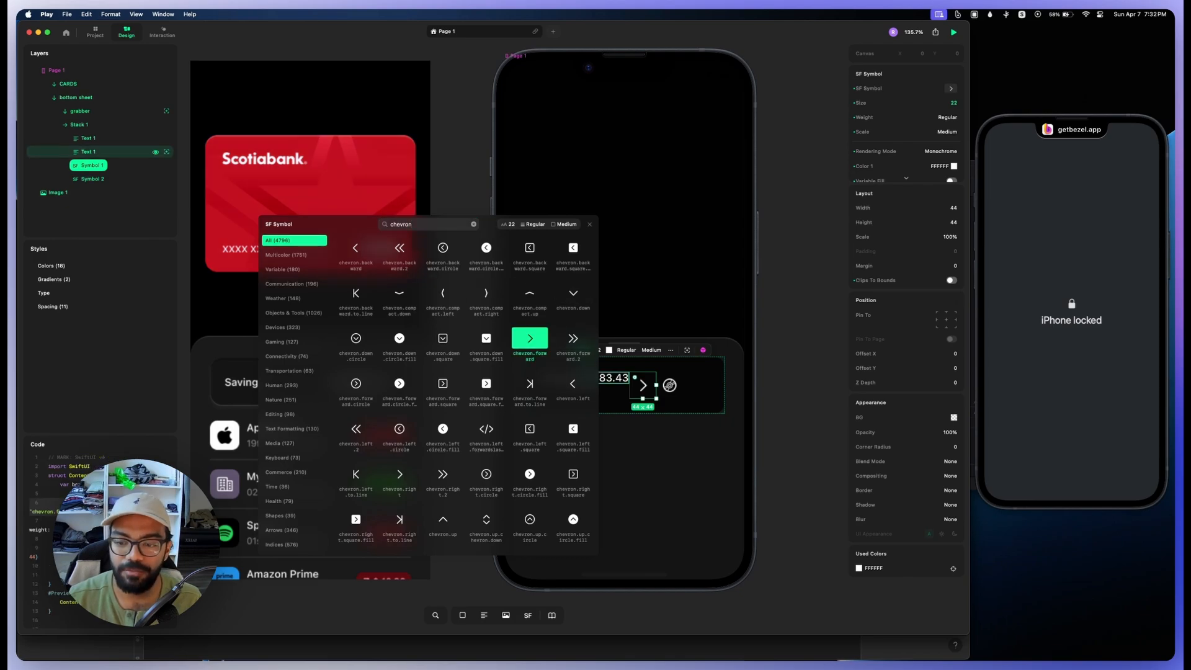
click(589, 225)
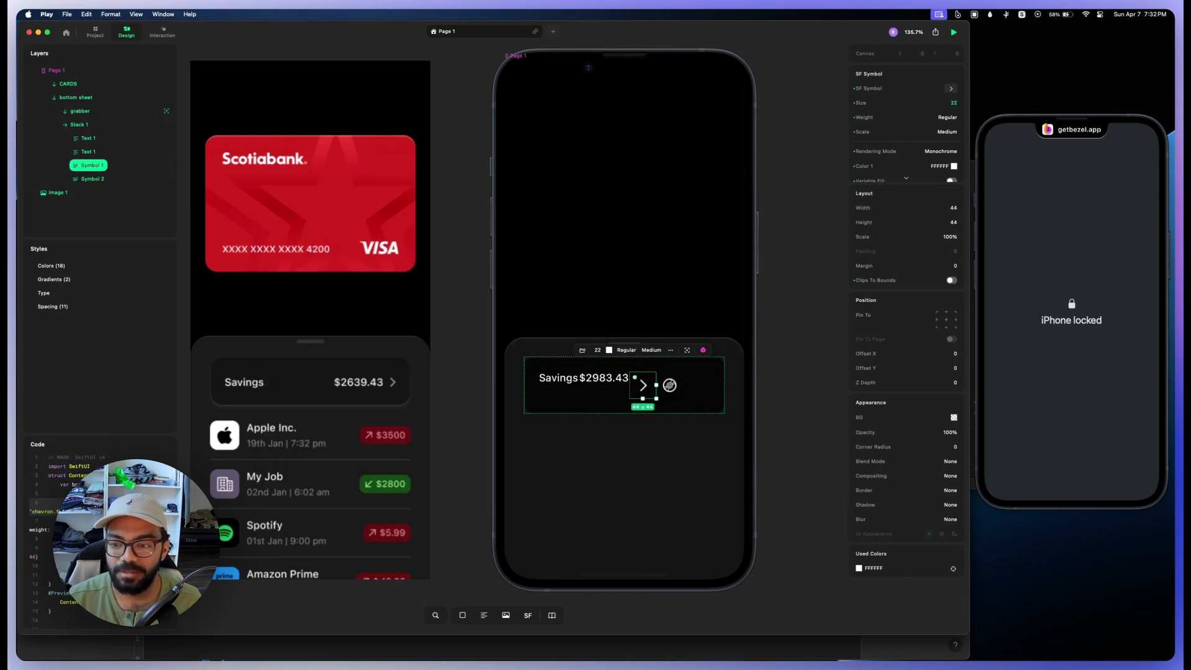
click(669, 386)
key(Delete)
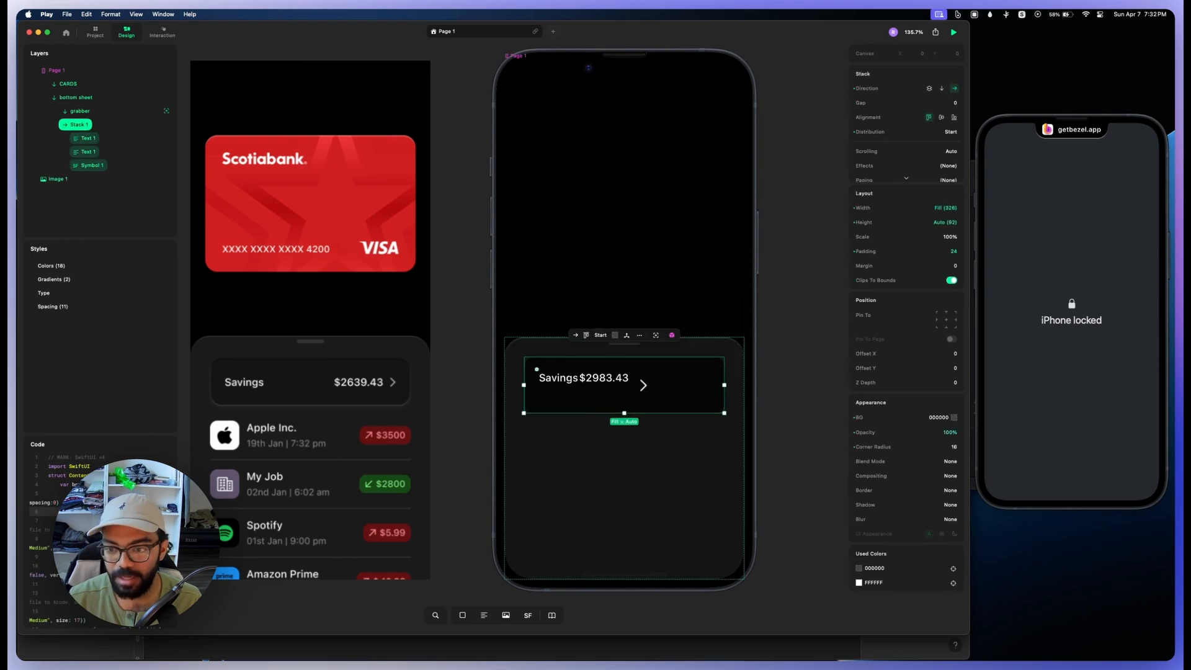
Step: Shrink the chevron's frame to 28 and group it with the $2983.43 text in a horizontal stack with a gap of 8
click(642, 386)
shift+click(604, 377)
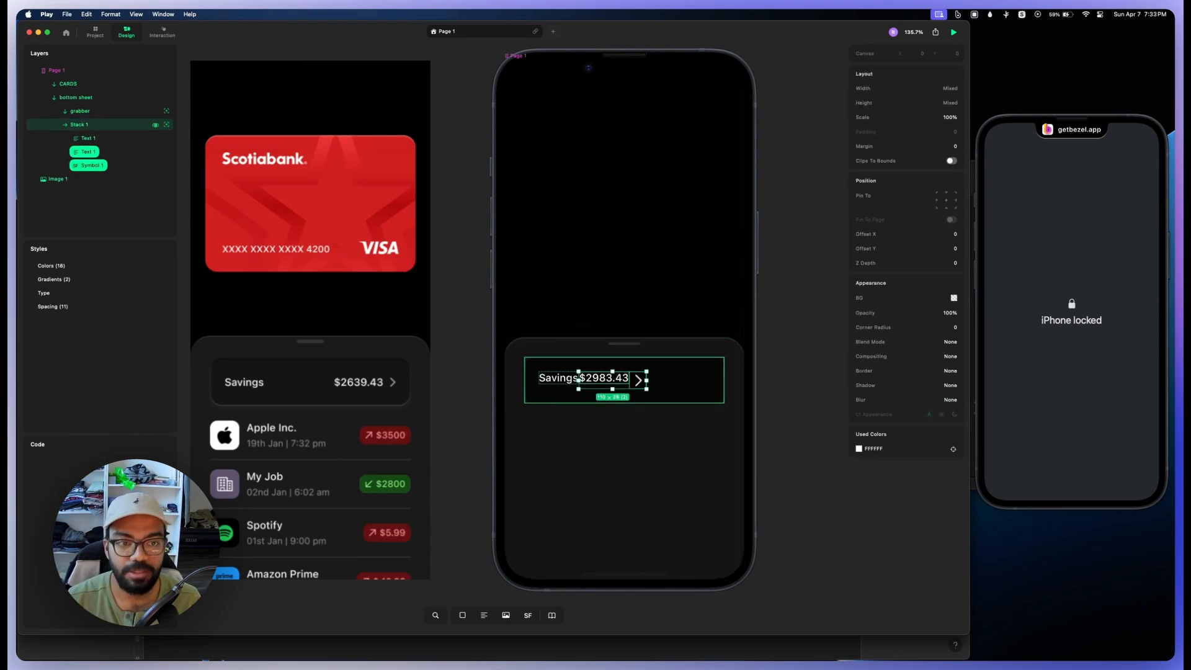
key(super+g)
Step: Center the contents vertically in both the amount-and-chevron stack and the surrounding savings row stack
click(88, 152)
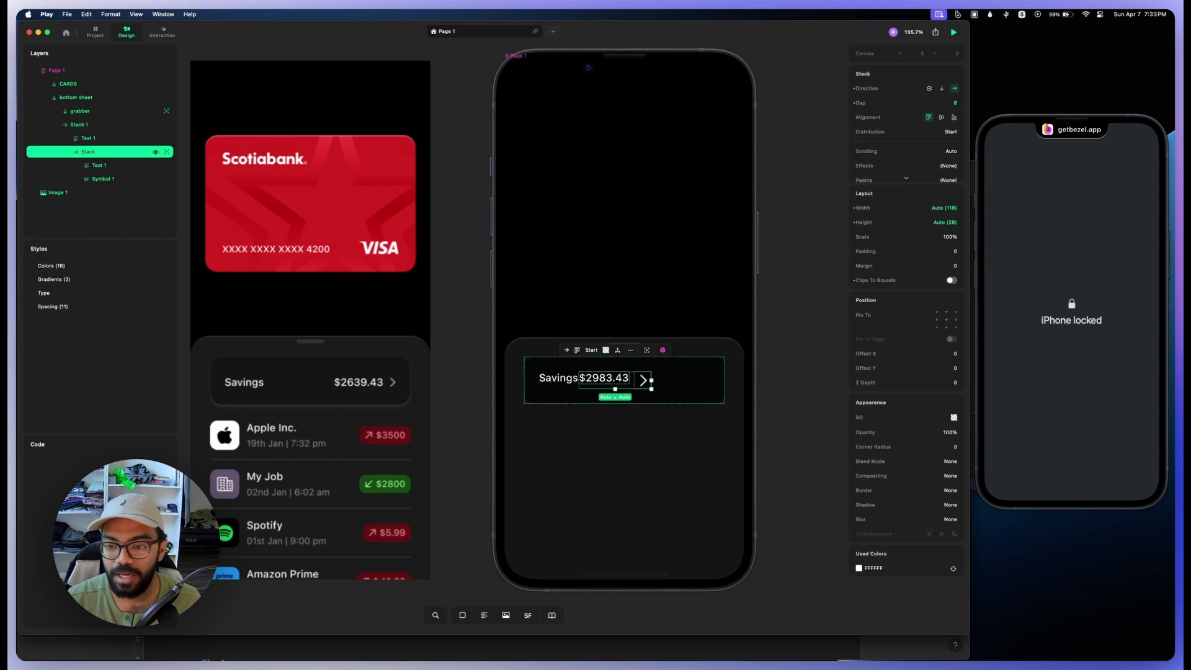
click(941, 117)
click(688, 385)
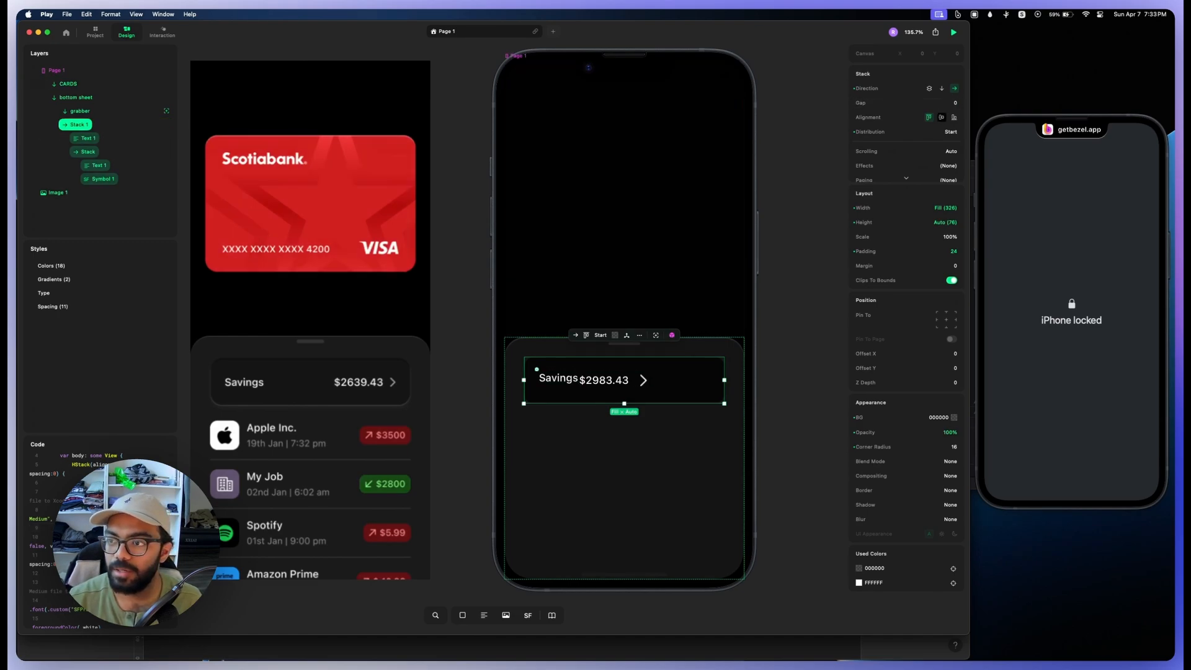
click(942, 118)
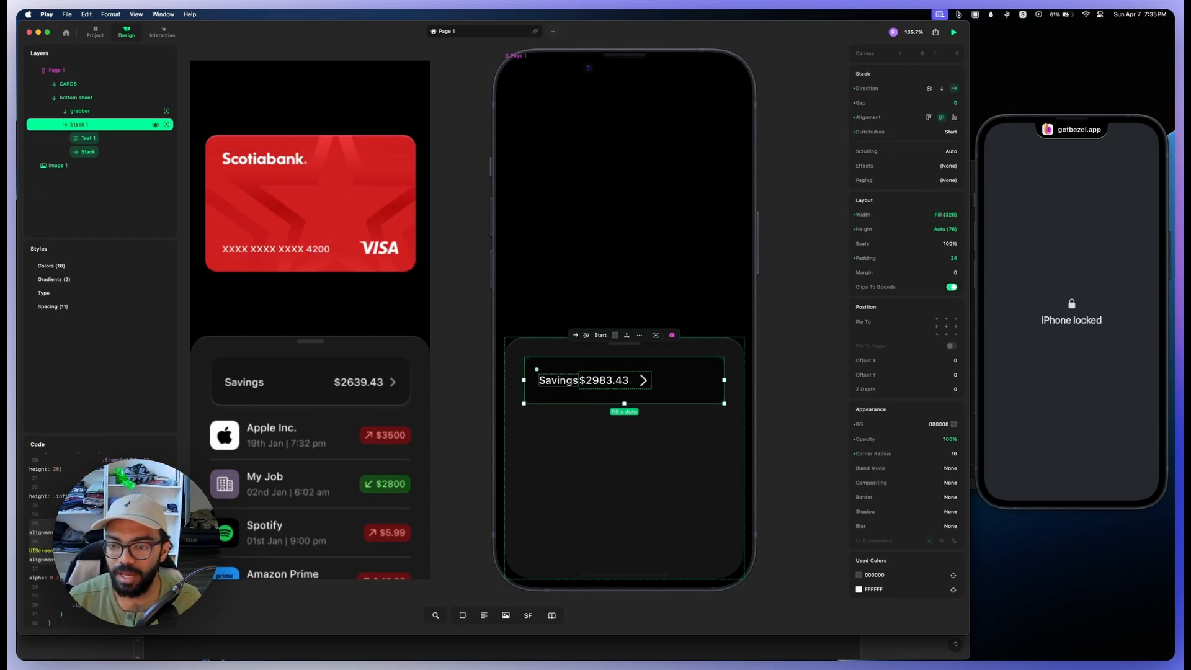
Step: Set the Savings text's width to Fill within the savings row
click(557, 380)
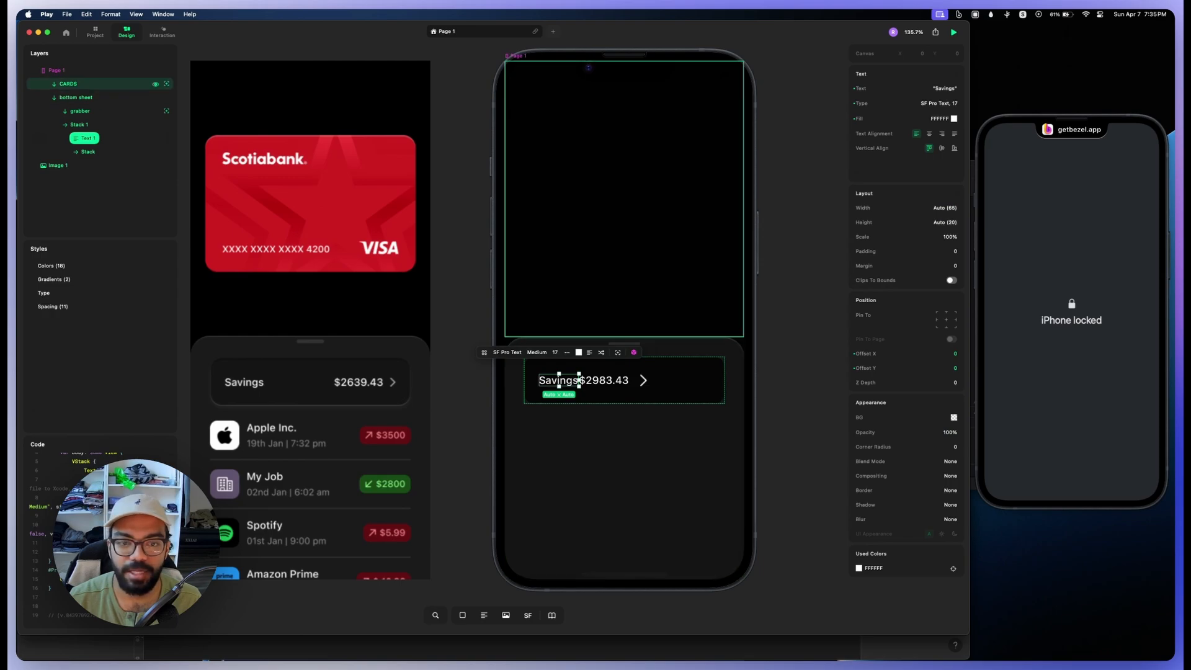
click(945, 208)
text(Fill)
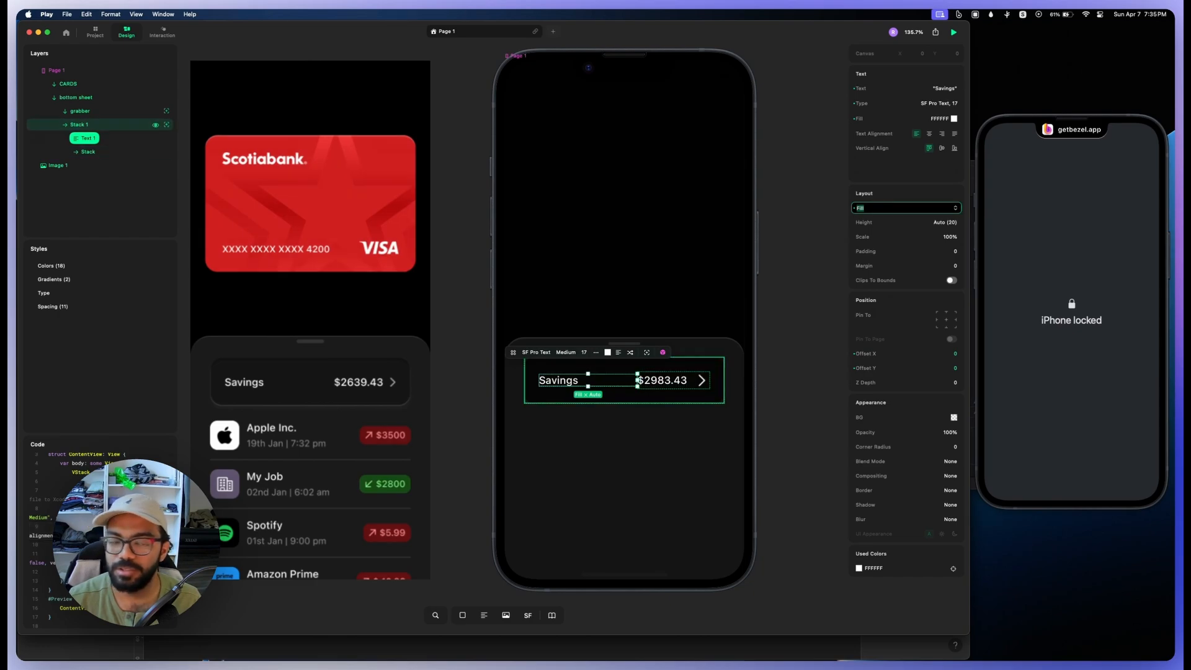
click(800, 388)
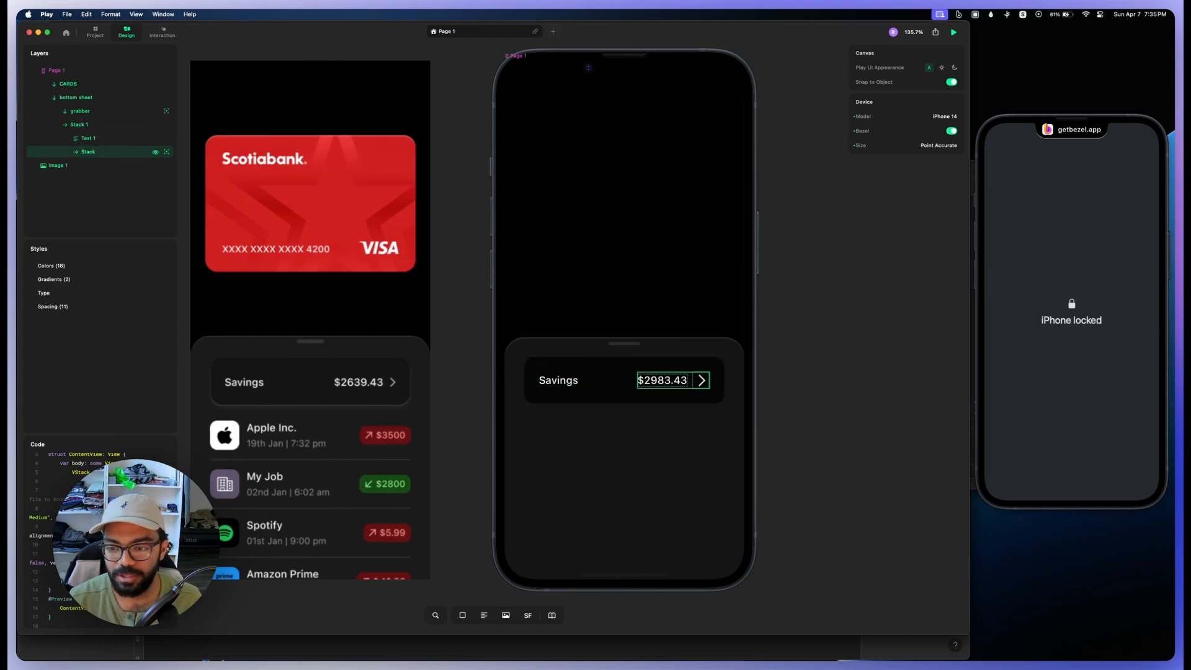
Step: Try a shorter $293.43 amount in the savings row and restore it to $2983.43
double_click(662, 380)
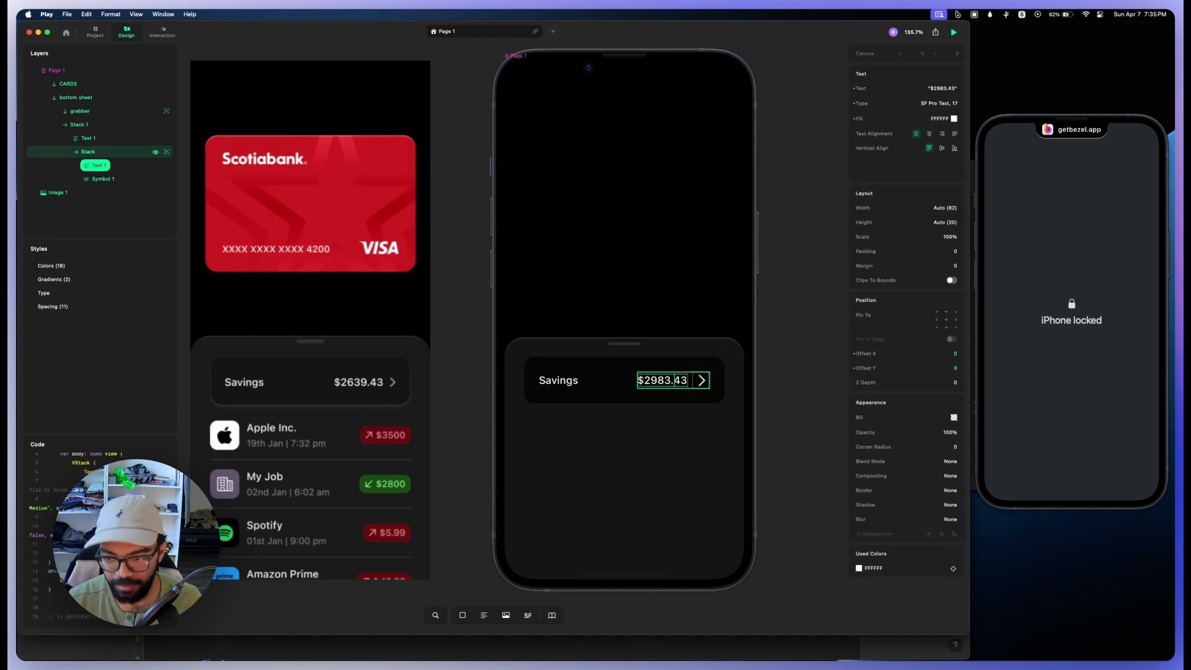
key(BackSpace)
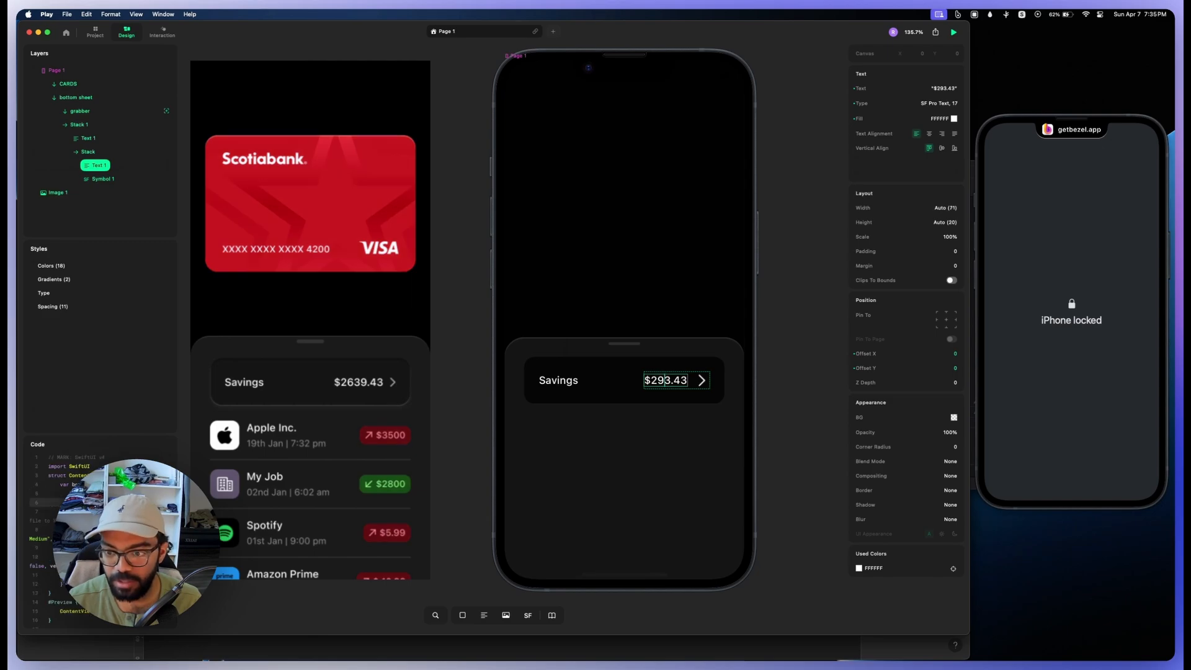
click(627, 380)
click(626, 380)
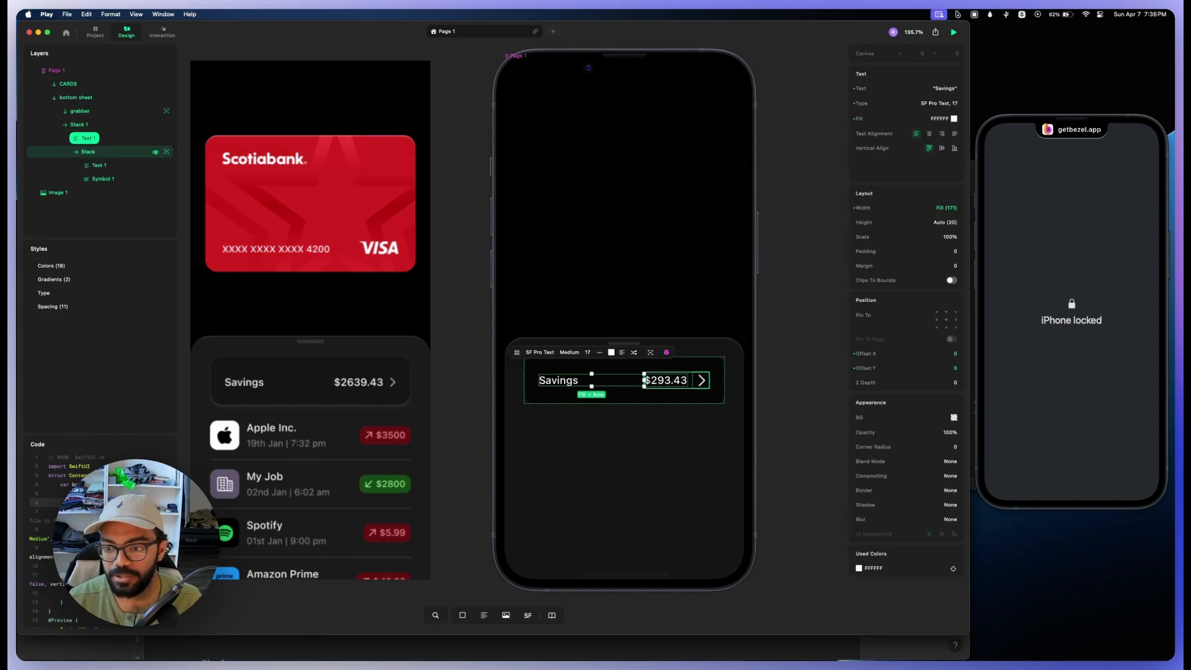
double_click(665, 381)
double_click(666, 380)
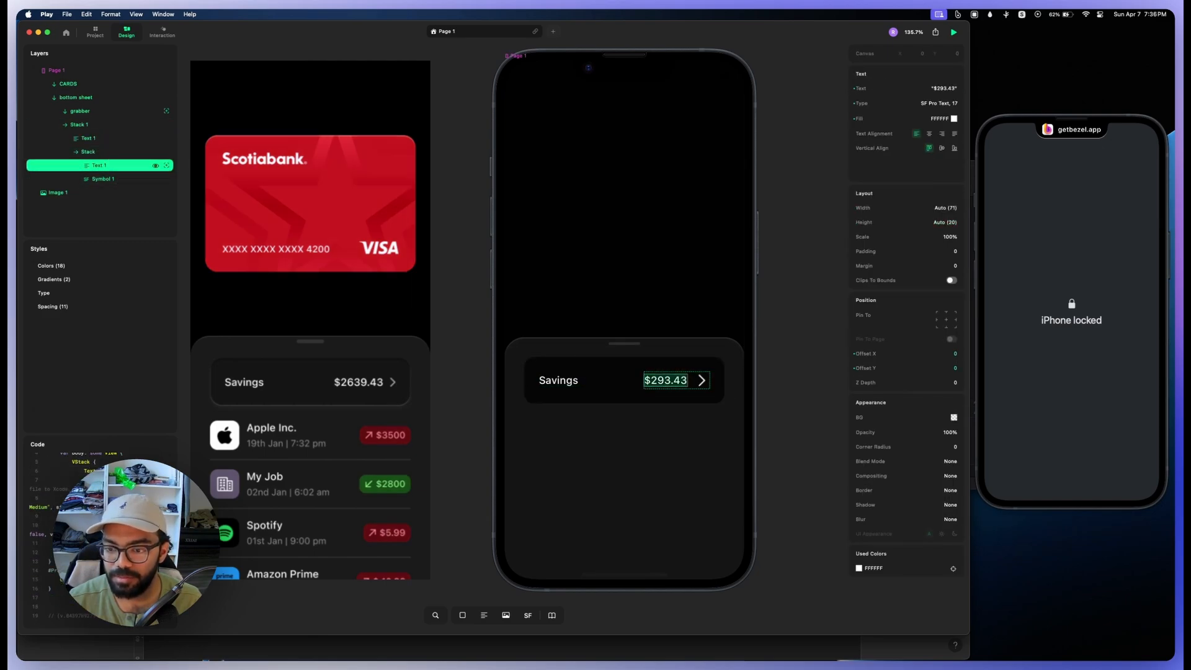
click(664, 380)
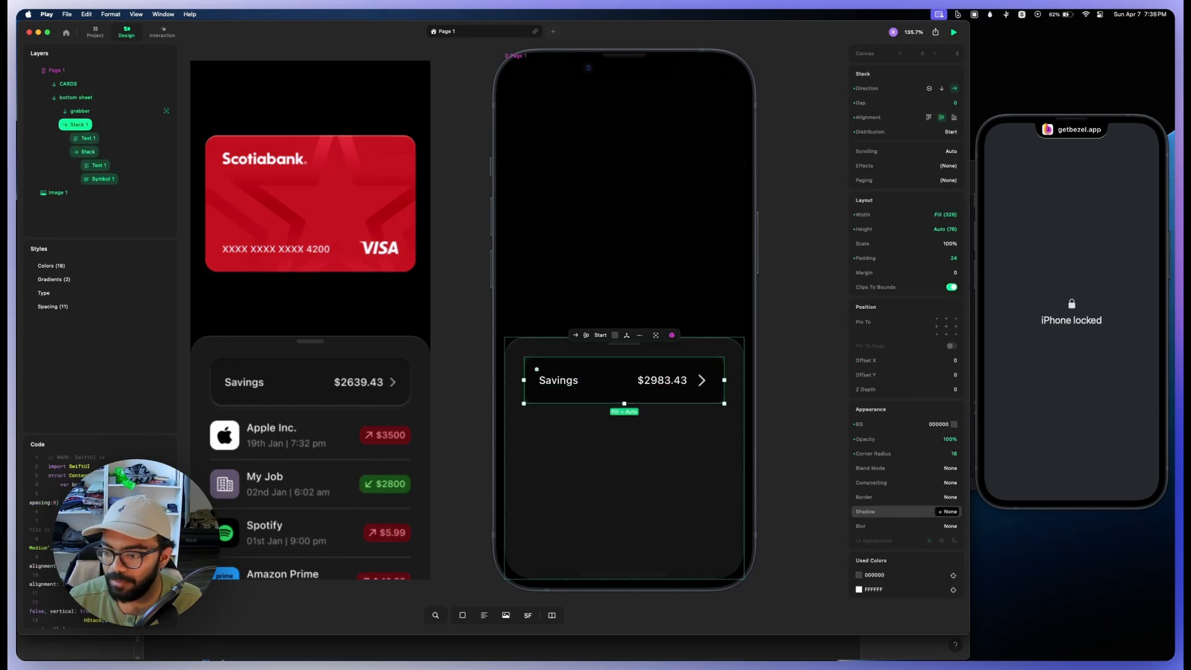
Step: Add a shadow to the savings row stack with type Inner and opacity 100%
click(949, 512)
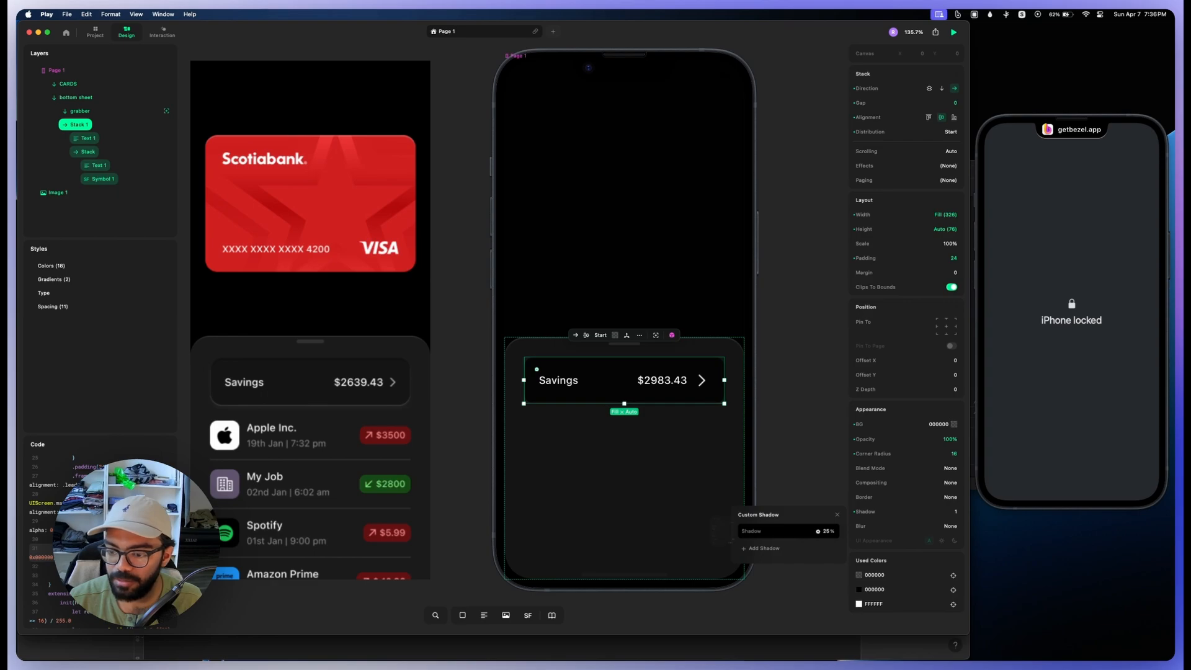
click(827, 531)
click(713, 494)
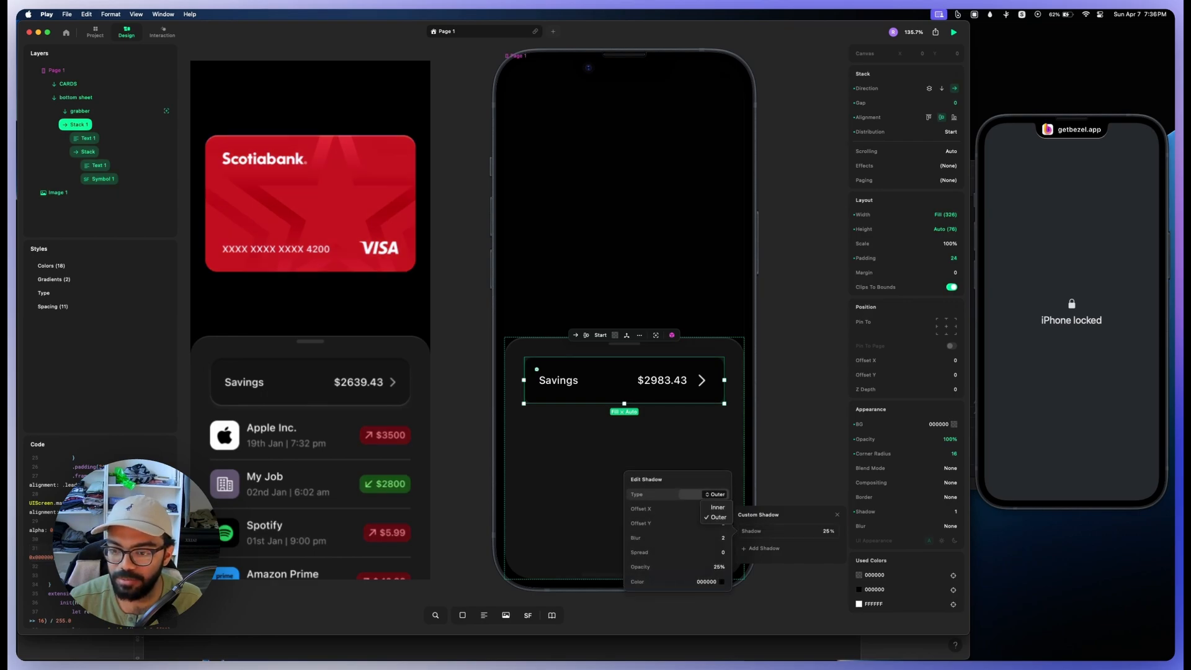
click(716, 507)
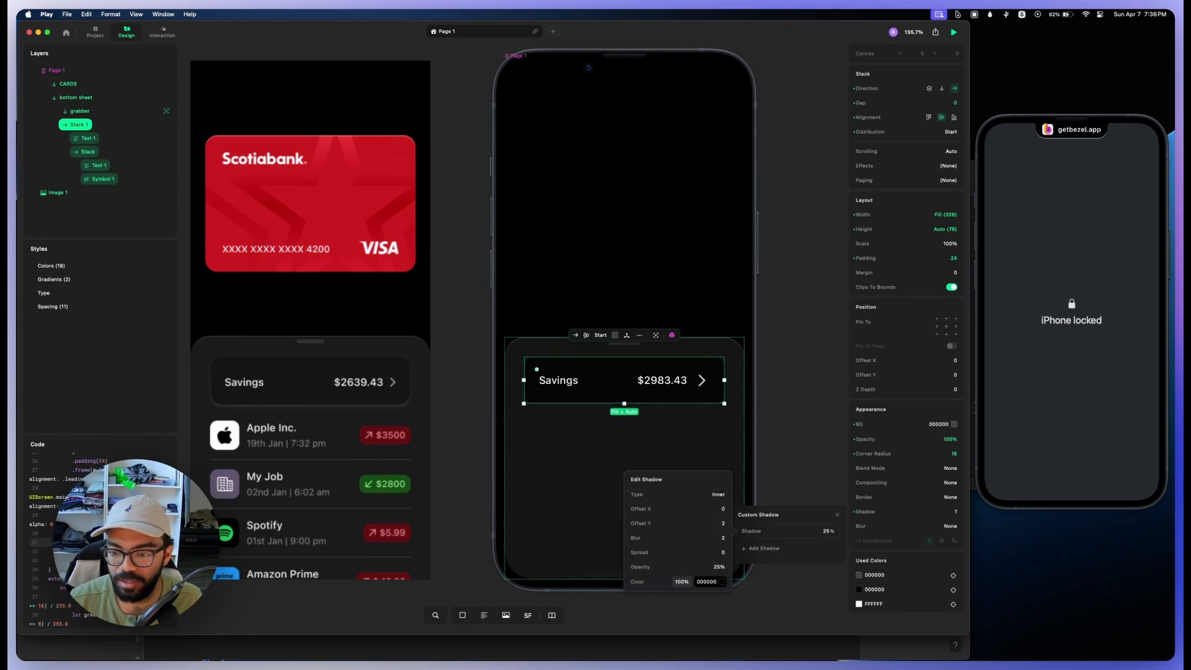
drag(654, 566, 723, 566)
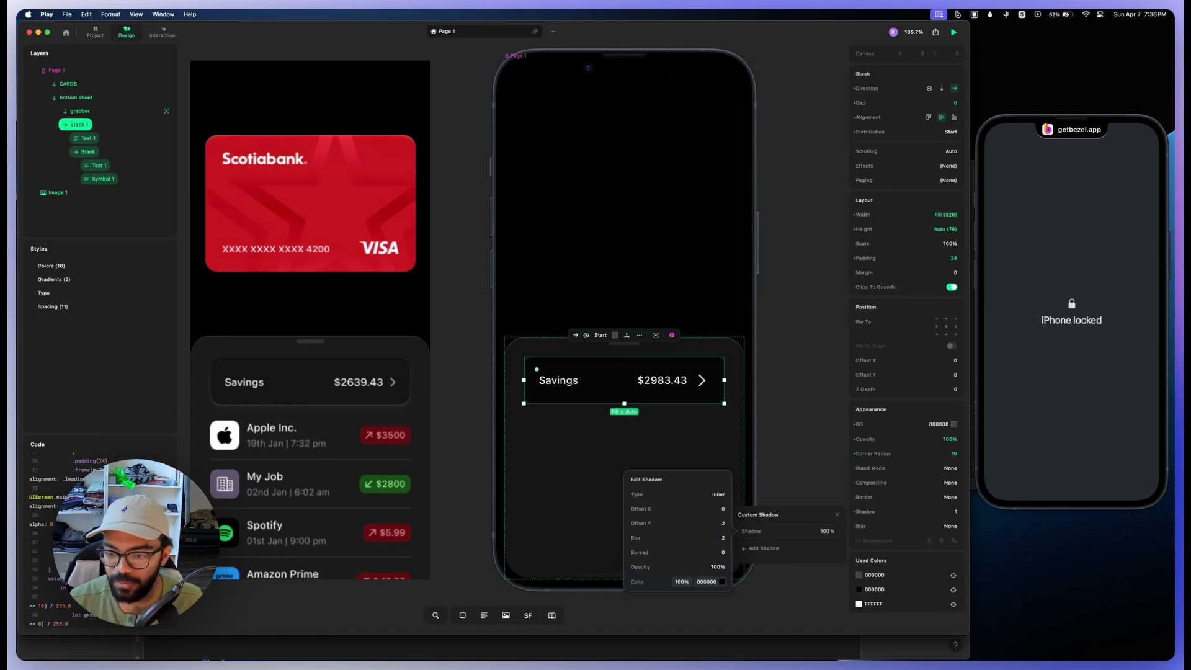
drag(635, 538, 638, 537)
Step: Lower the opacity of the savings row's black background to about 14%
click(953, 424)
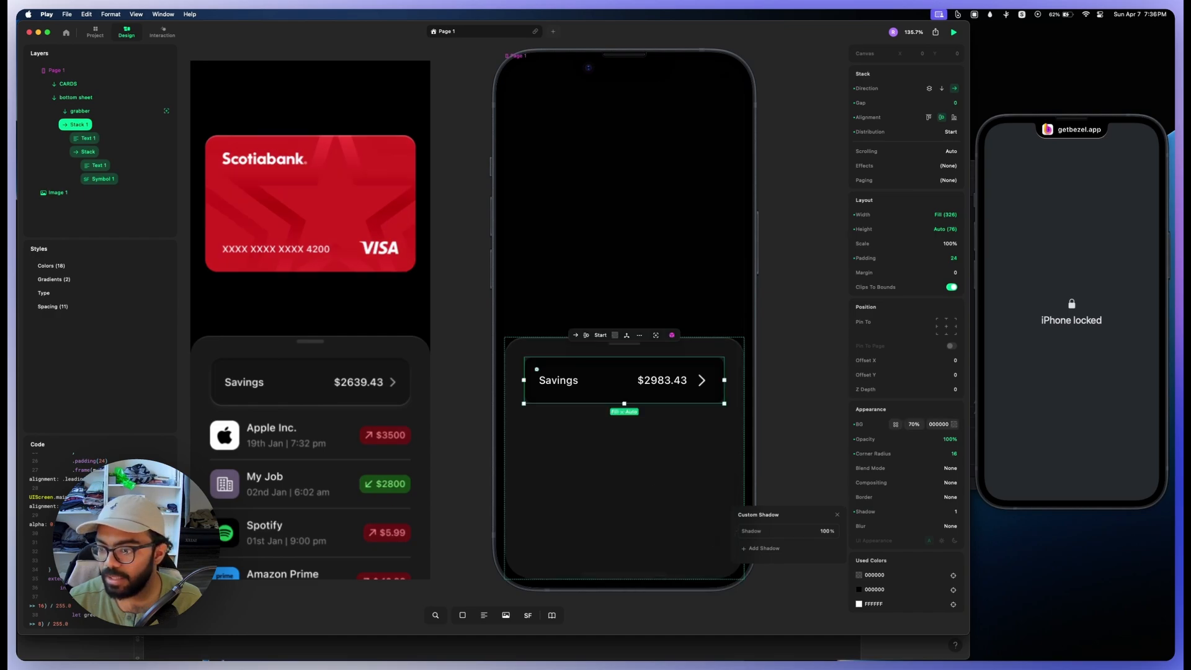
drag(914, 425, 871, 425)
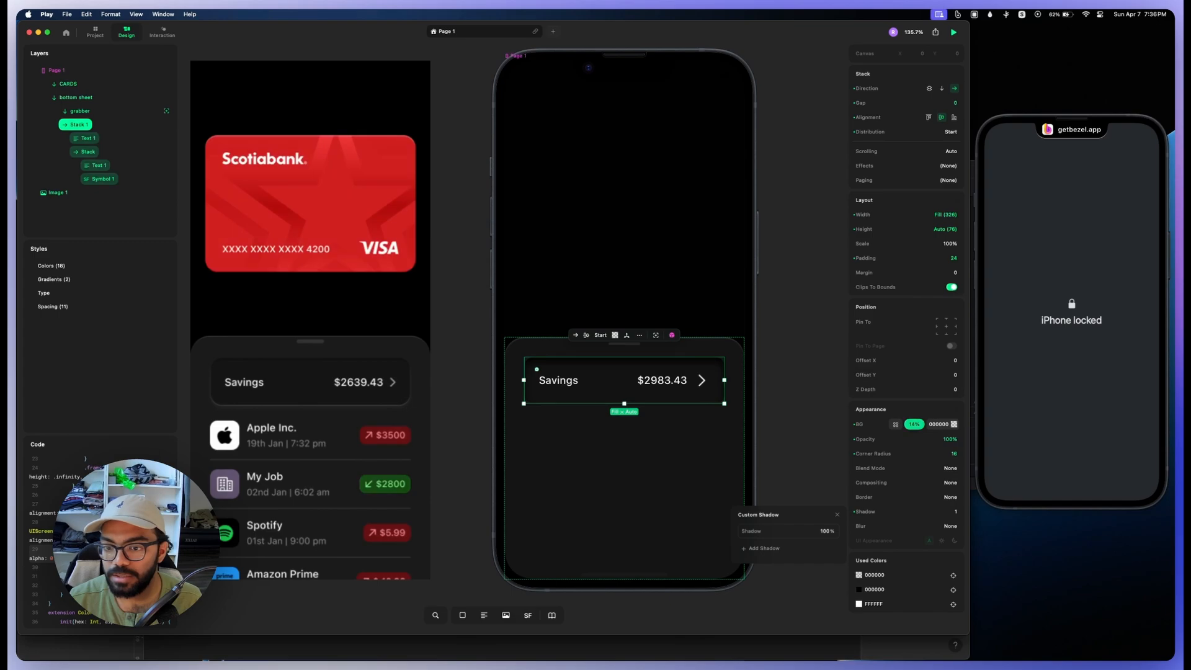
key(Escape)
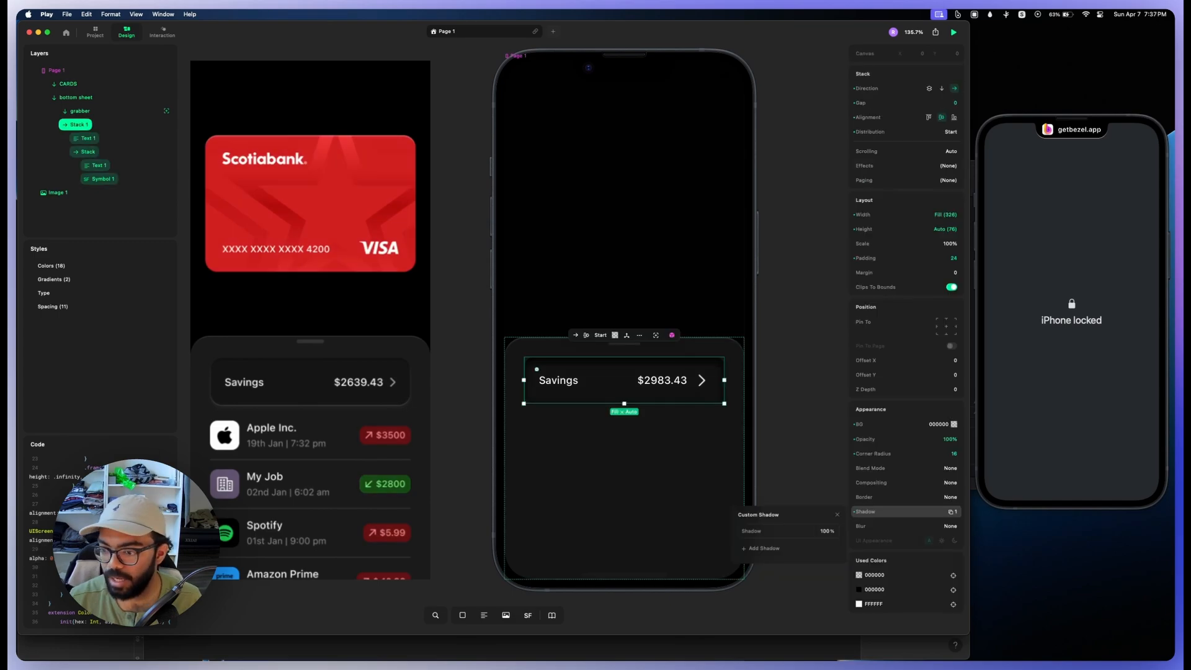
Step: Add a second, outer shadow to the savings row in white (FFFFFF) with 5% opacity
click(762, 548)
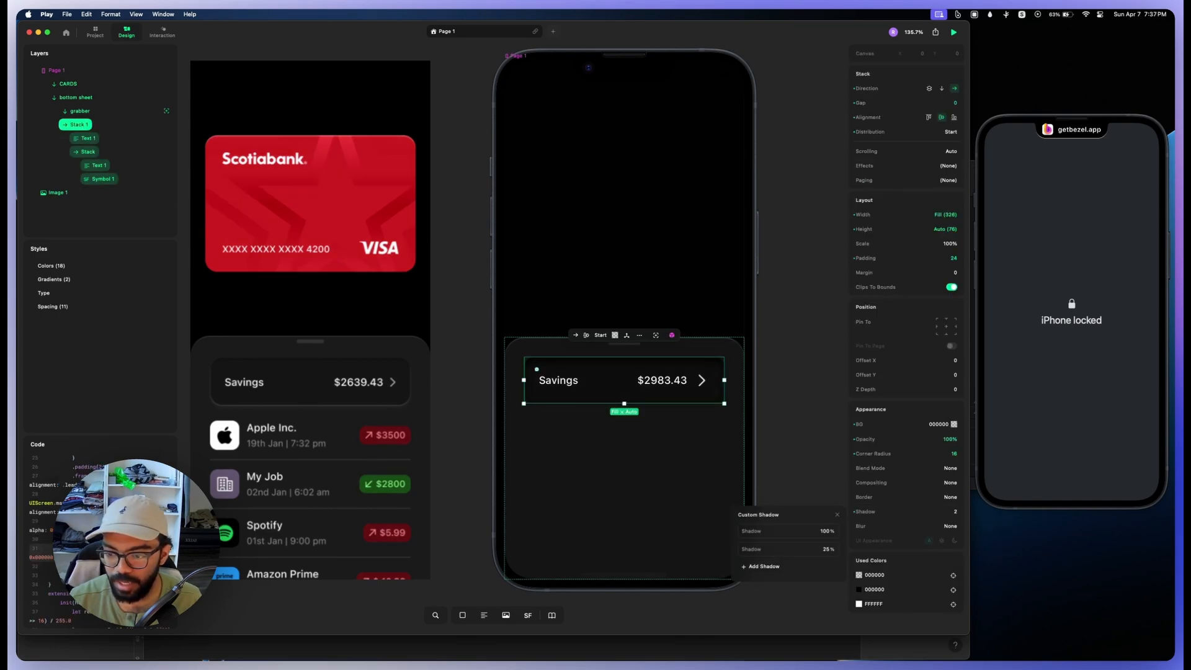
click(769, 549)
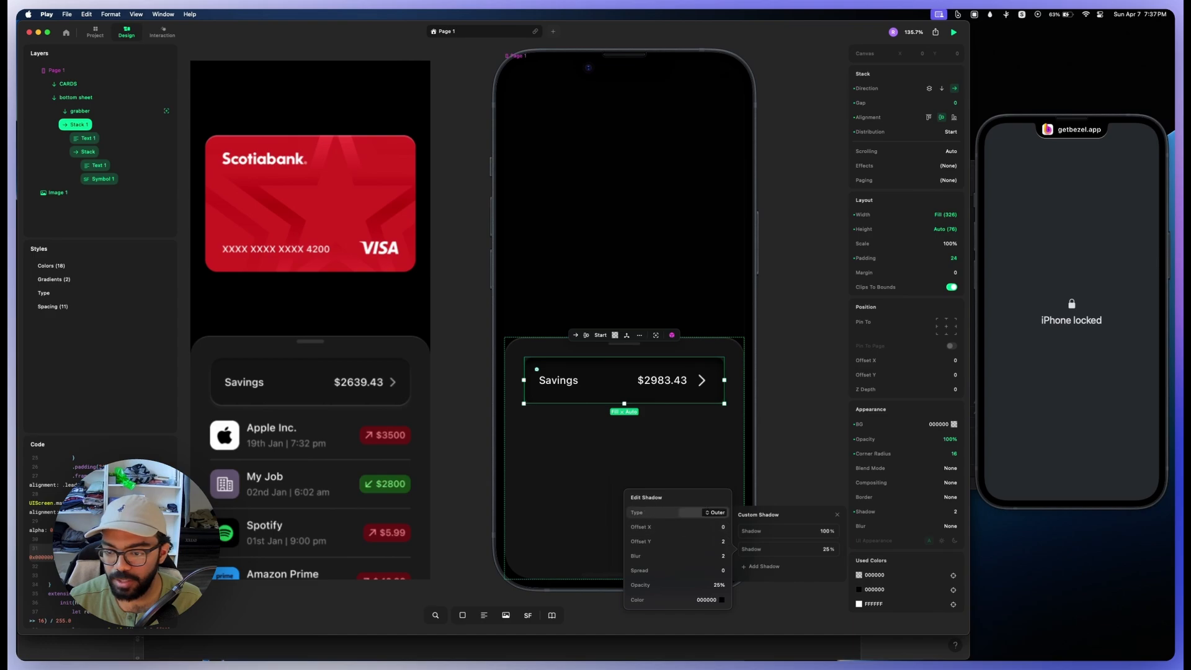
click(720, 599)
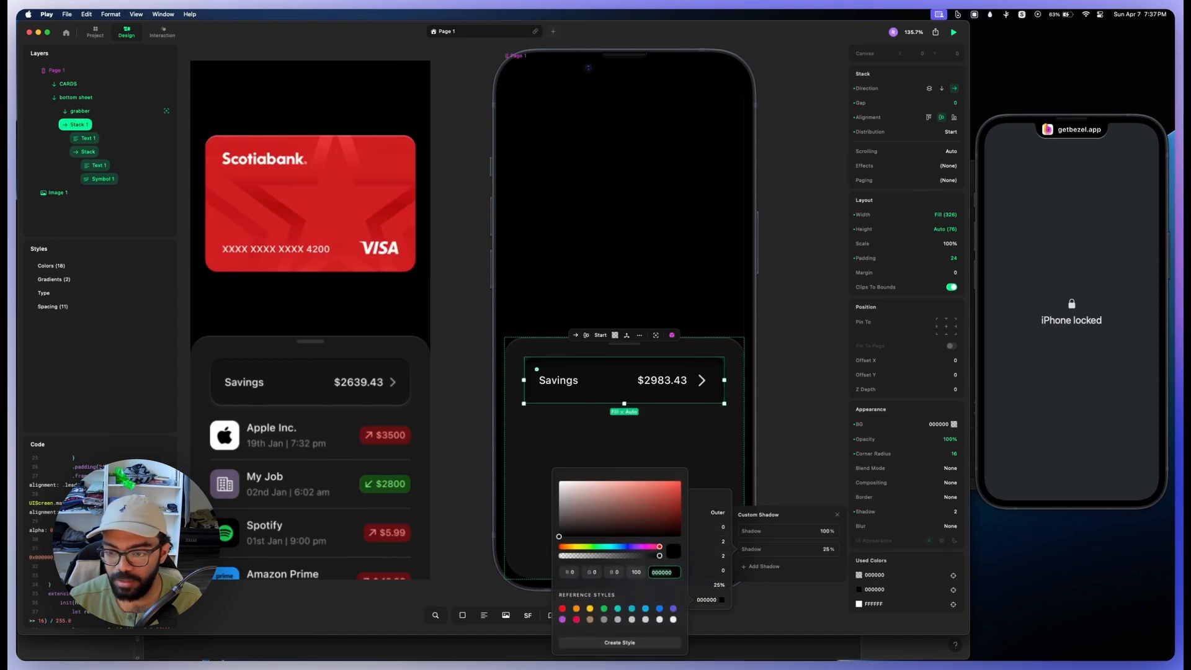
click(638, 525)
drag(638, 525, 560, 481)
click(707, 585)
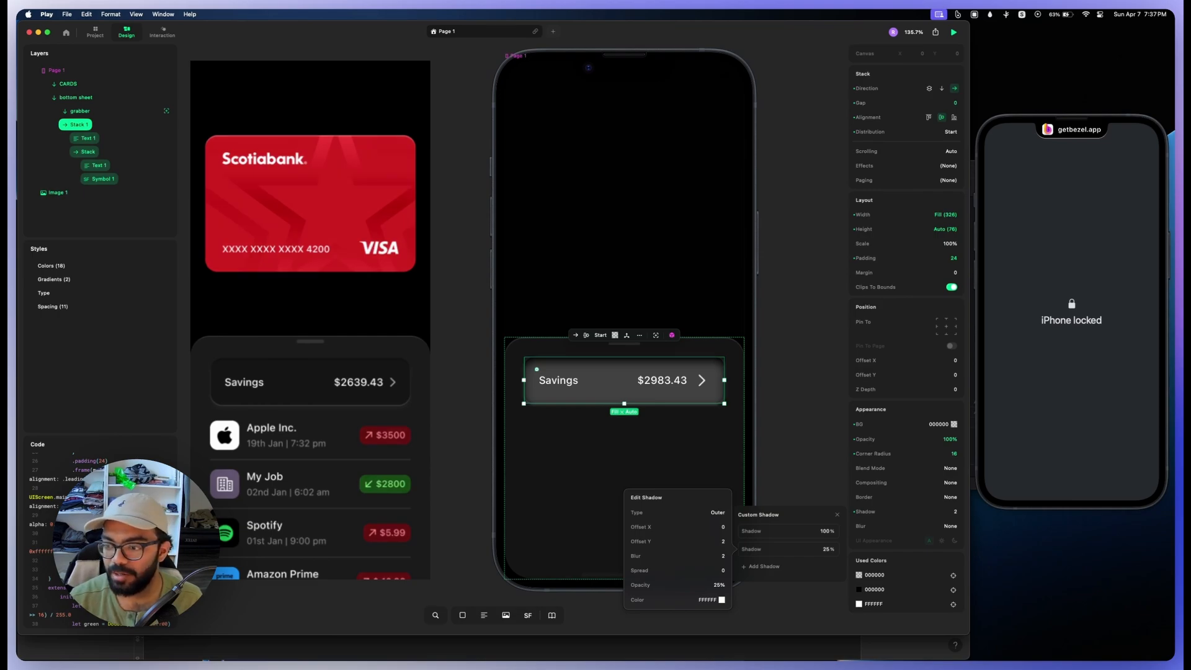
drag(654, 584, 637, 584)
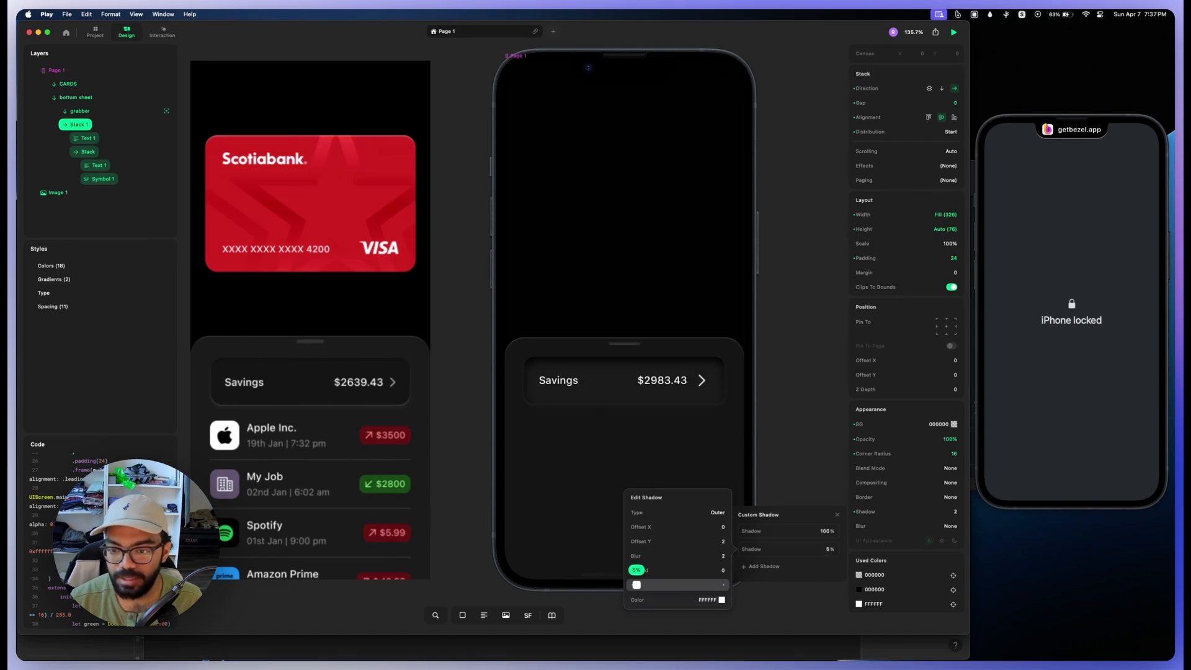
Step: Set the savings row's background opacity to 51% and the white outer shadow's blur to 0
click(536, 368)
drag(913, 425, 926, 424)
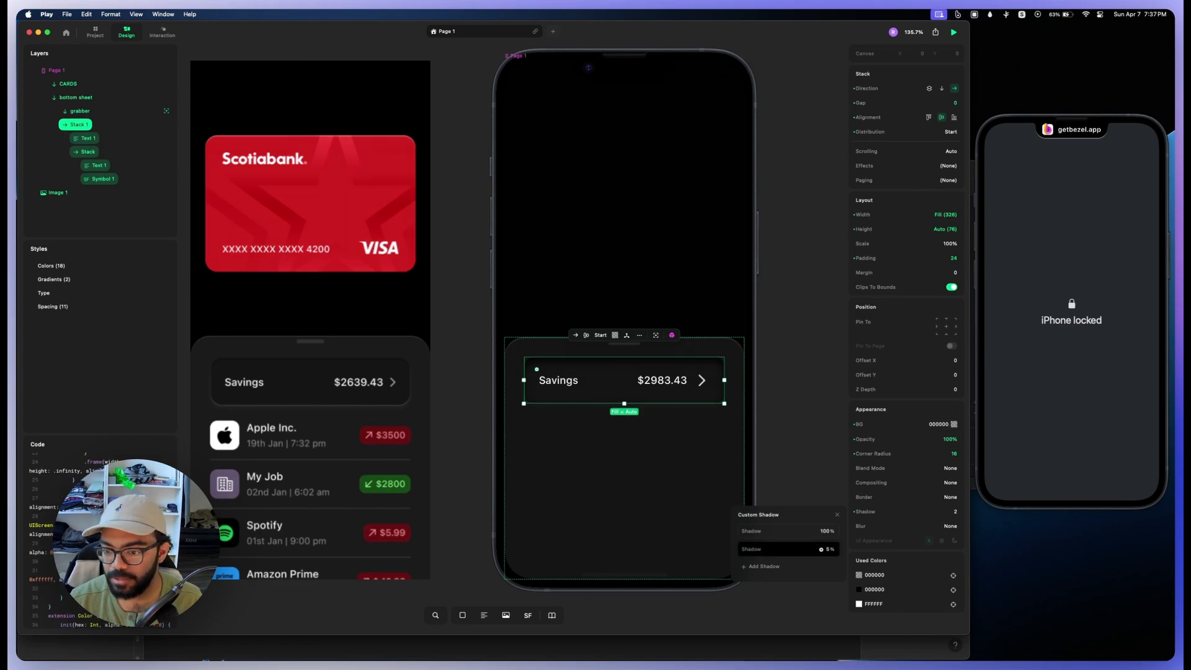
click(787, 549)
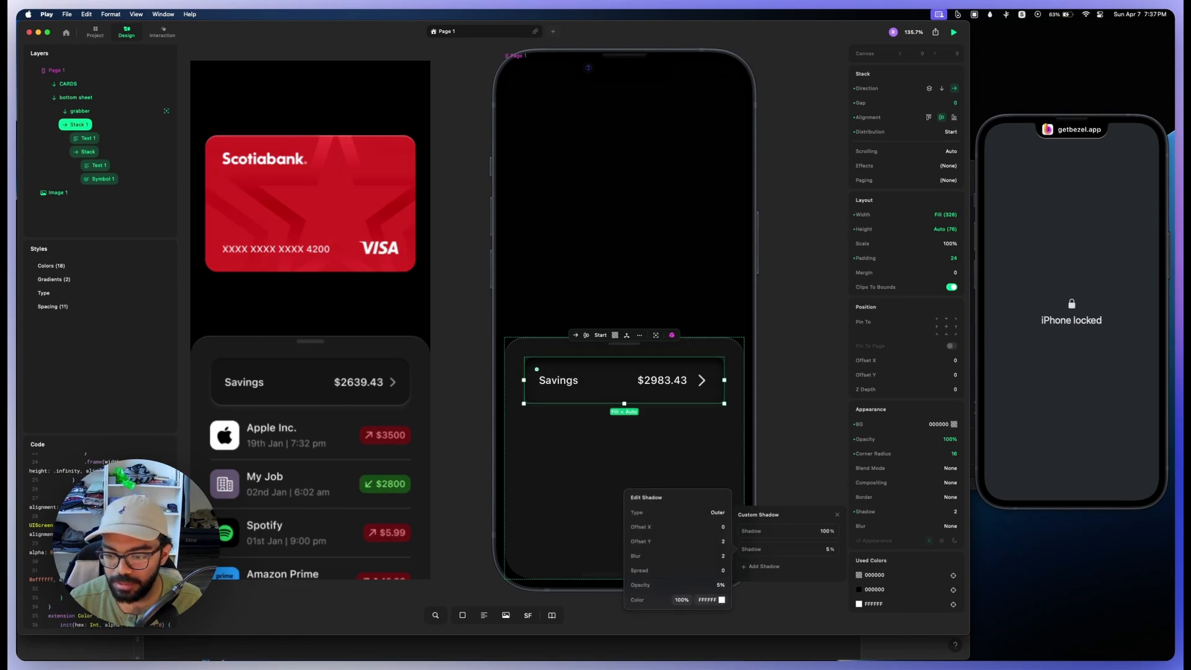
mouse_move(636, 585)
mouse_down()
mouse_move(634, 556)
mouse_move(637, 585)
mouse_up()
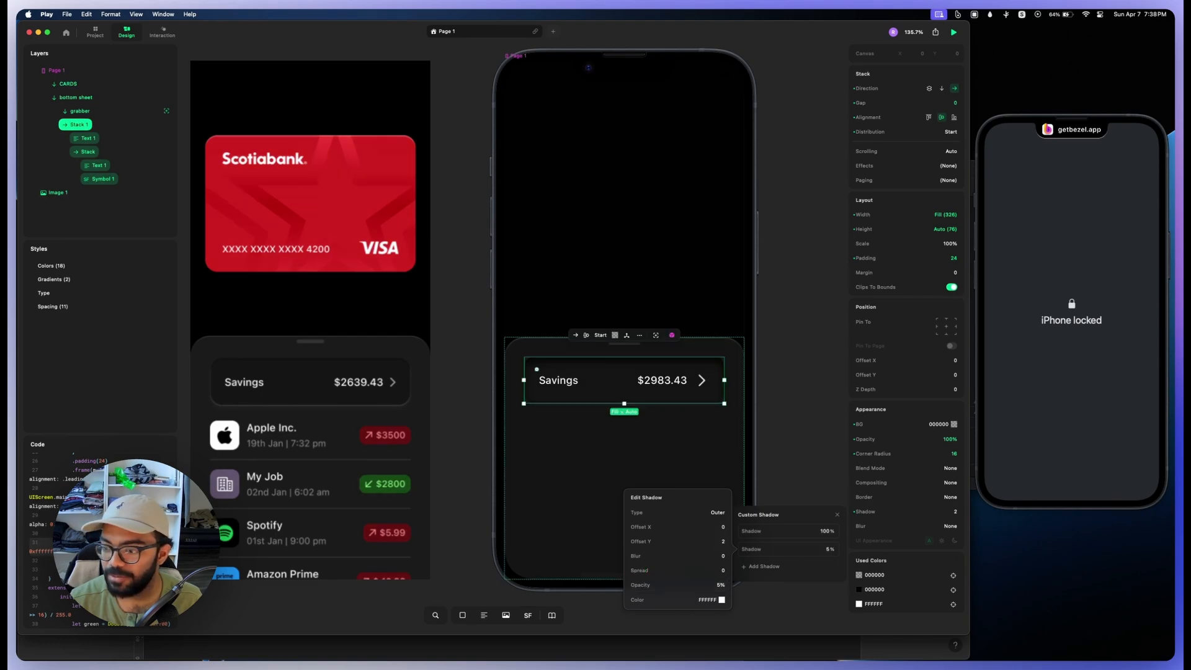
Step: Adjust the savings row's inner shadow to offset Y 4, blur 3 and opacity 84%
click(802, 357)
scroll(802, 357, down, 5)
scroll(802, 357, up, 5)
click(680, 386)
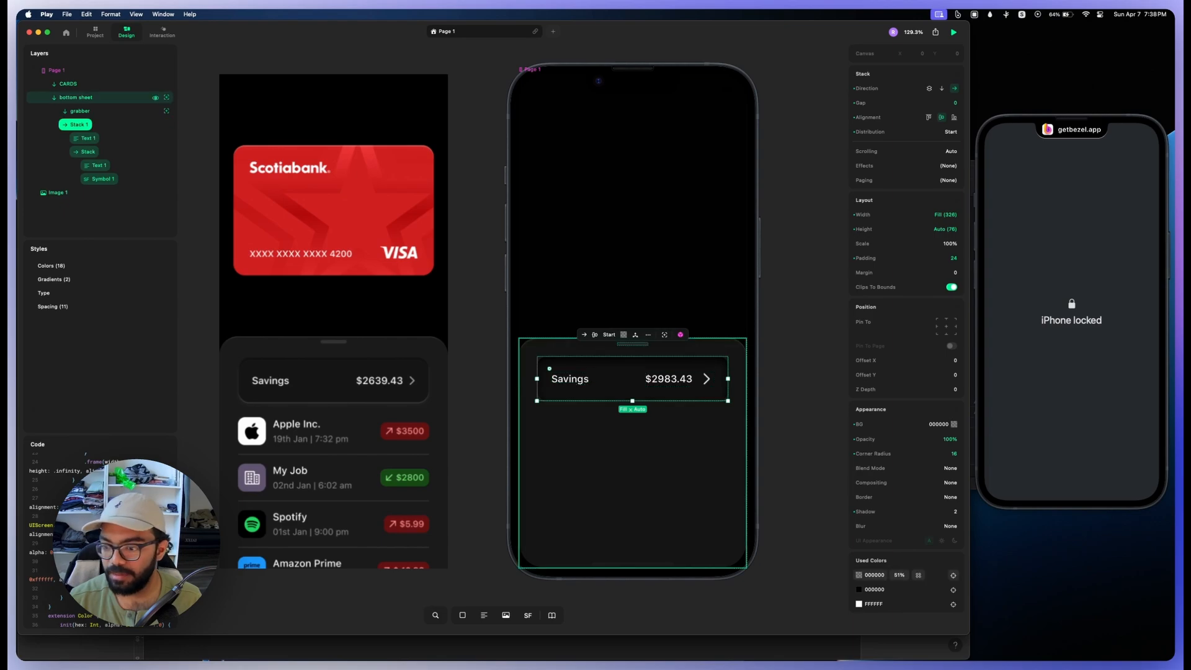
click(951, 511)
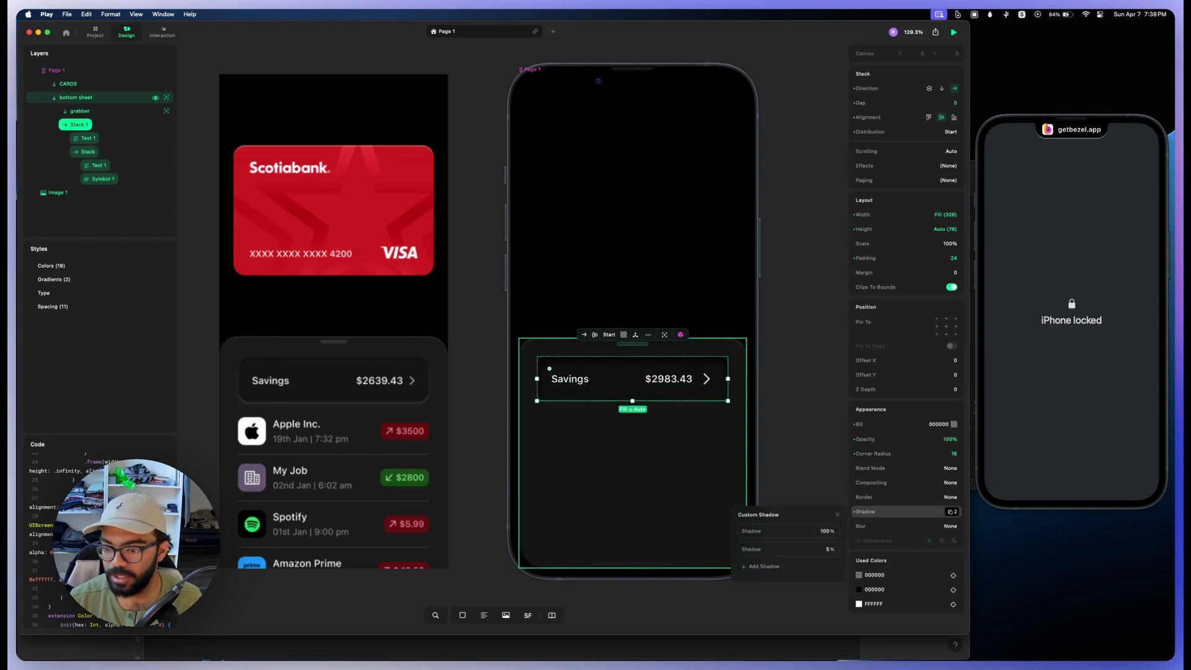
click(789, 530)
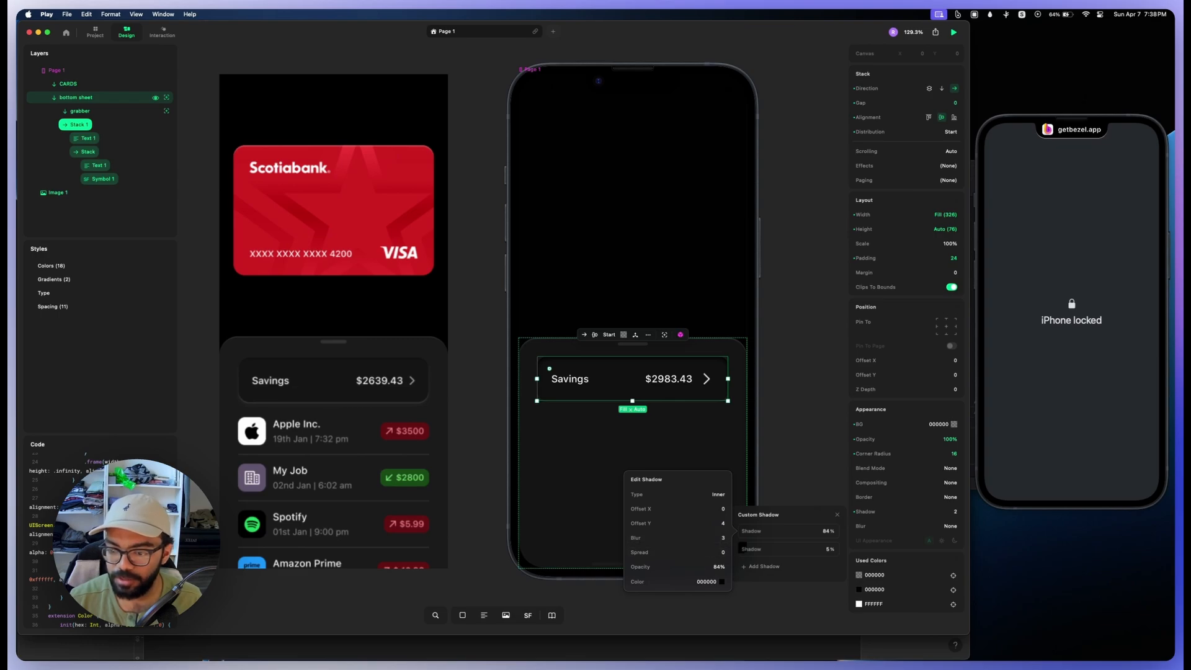
Step: Set the white outer shadow's offset Y to 3 and deselect the savings row
click(786, 549)
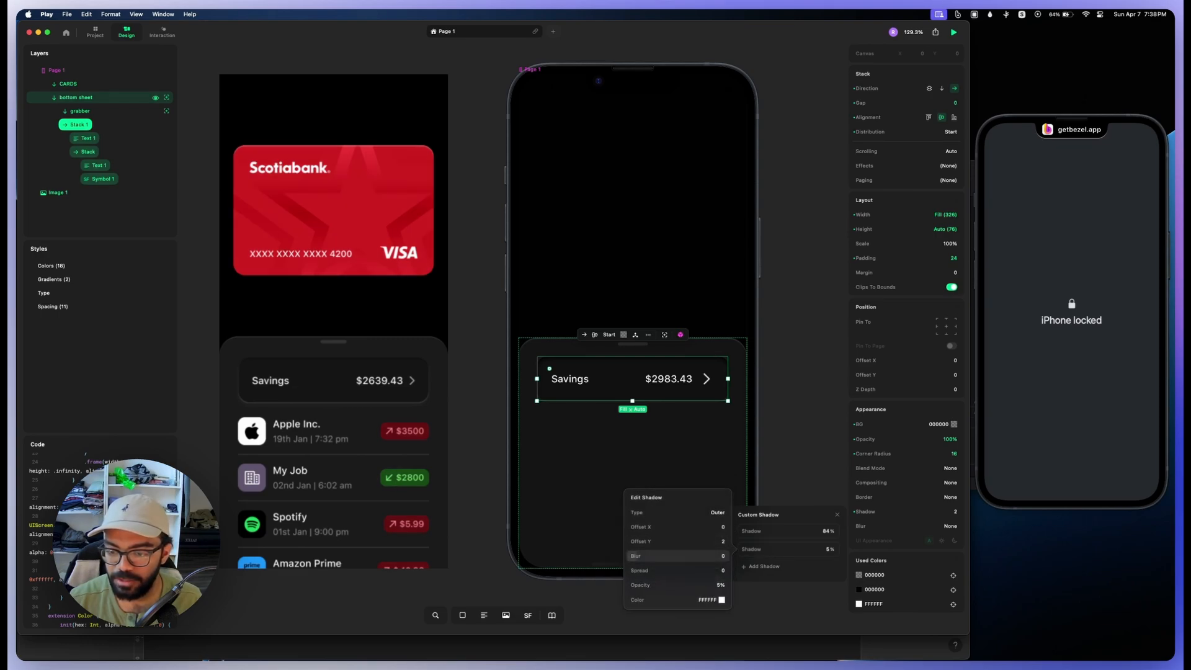
click(679, 541)
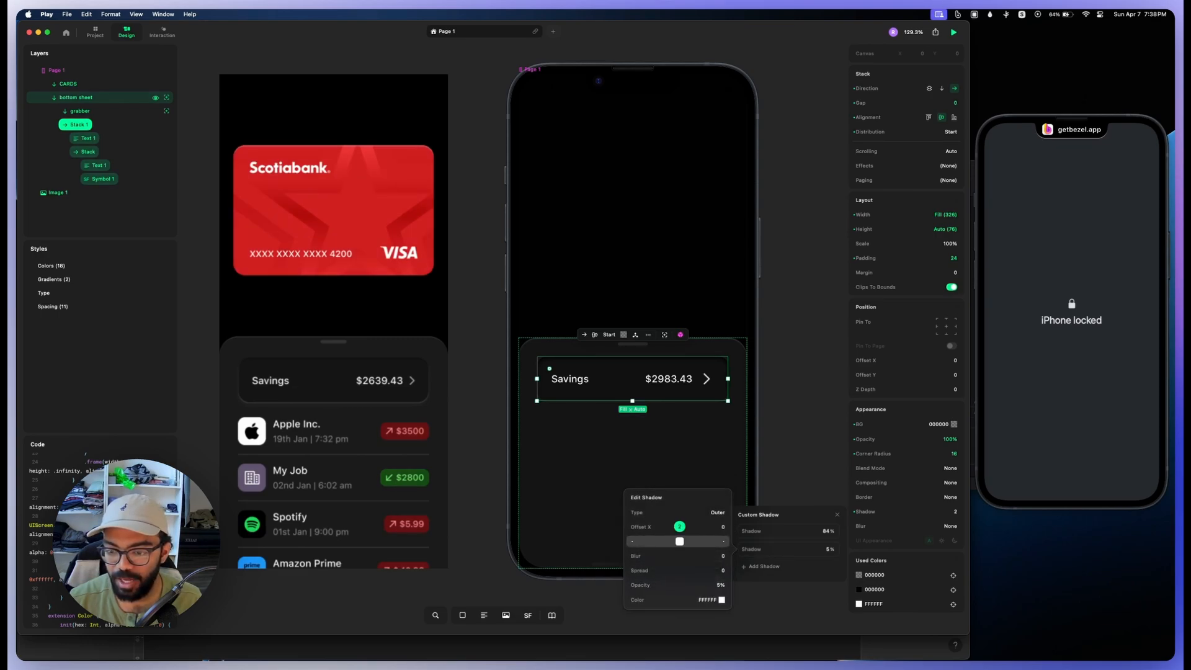
drag(679, 542, 683, 542)
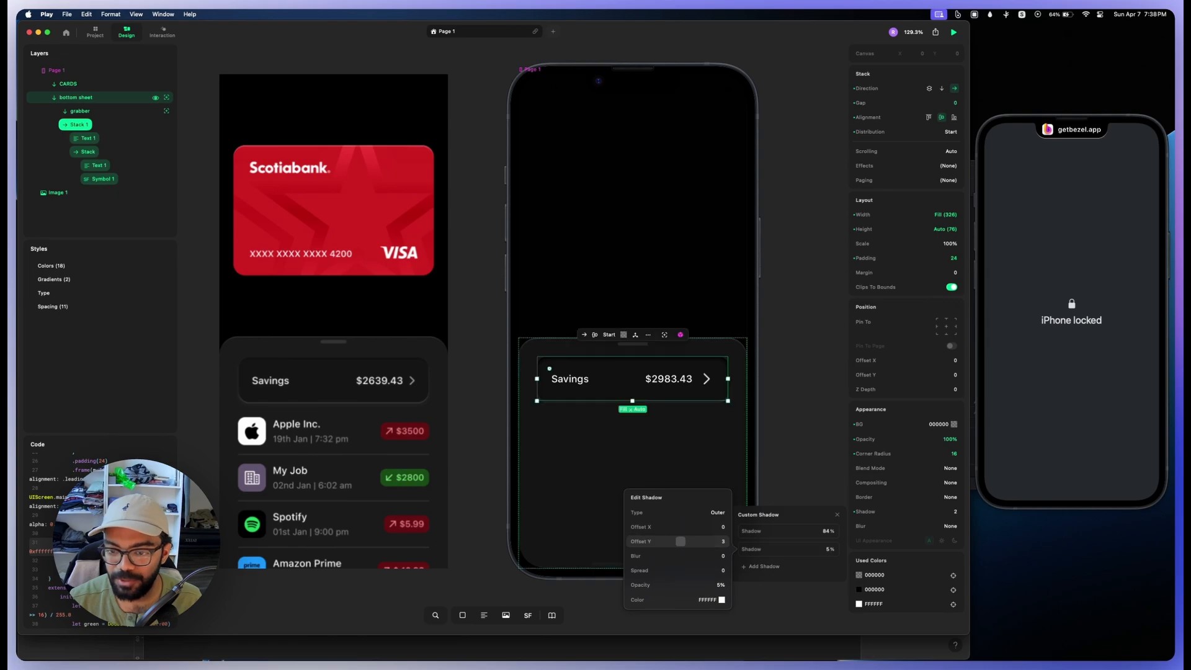
key(Escape)
key(Escape)
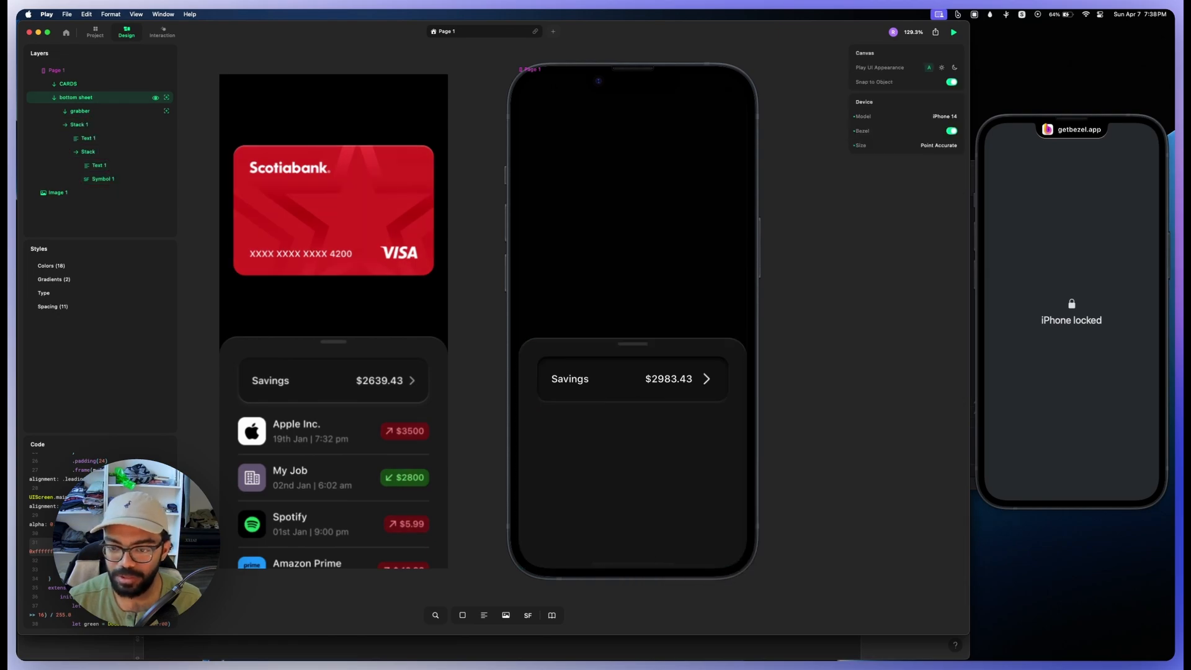
Step: Add a new stack below the savings row inside the bottom sheet and set its height to Fill
scroll(493, 315, down, 1)
click(99, 98)
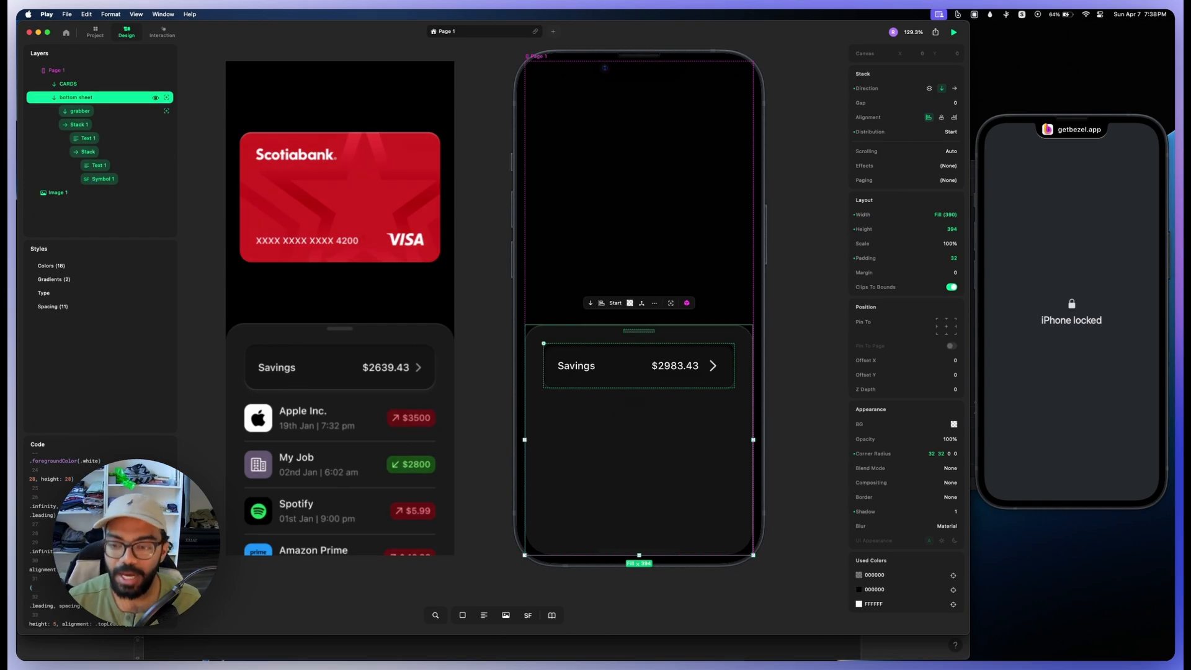
key(s)
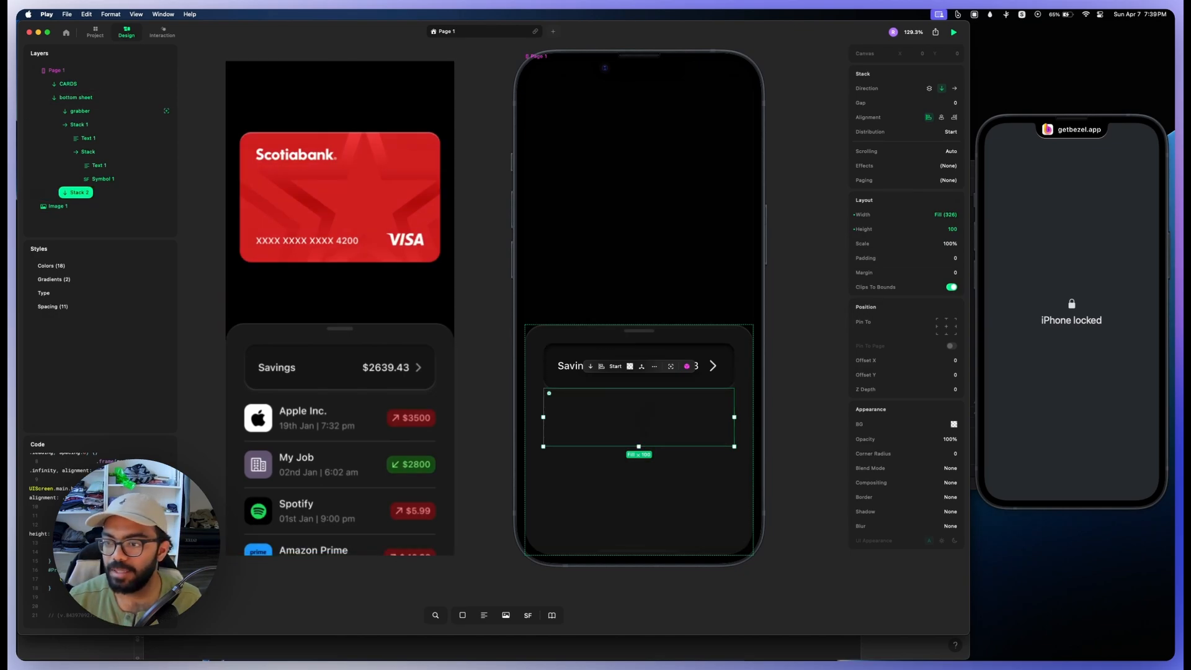
click(944, 229)
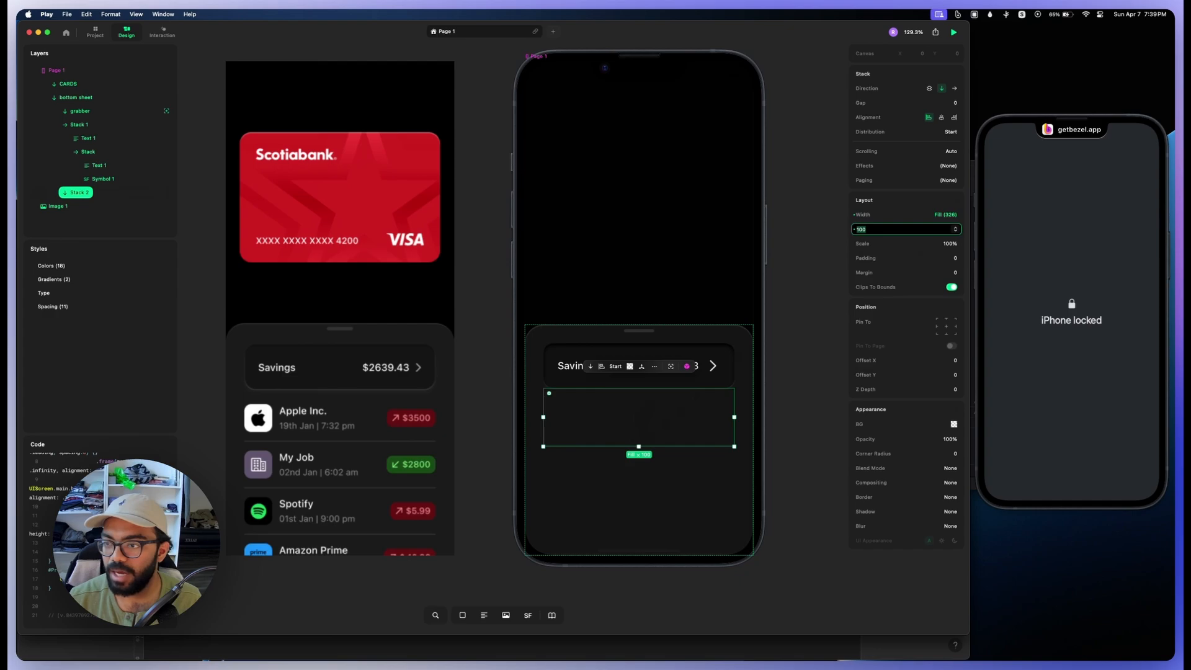
click(955, 230)
click(963, 272)
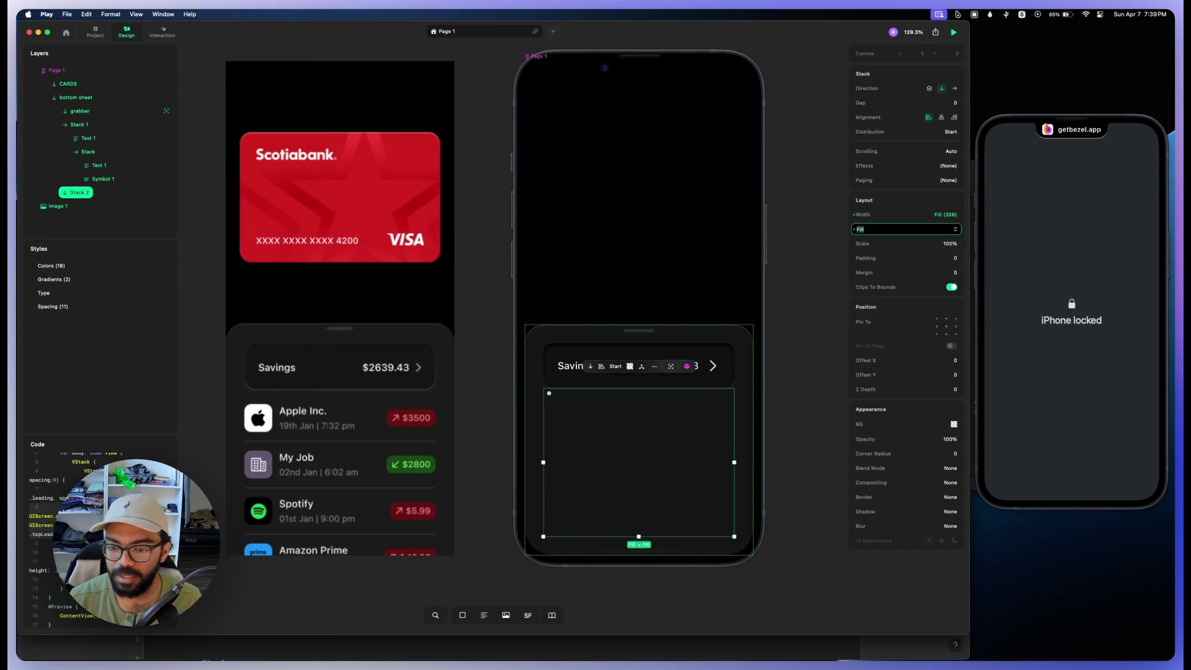
Step: Set the bottom sheet's bottom padding to 0, keeping the other sides at 32
click(76, 98)
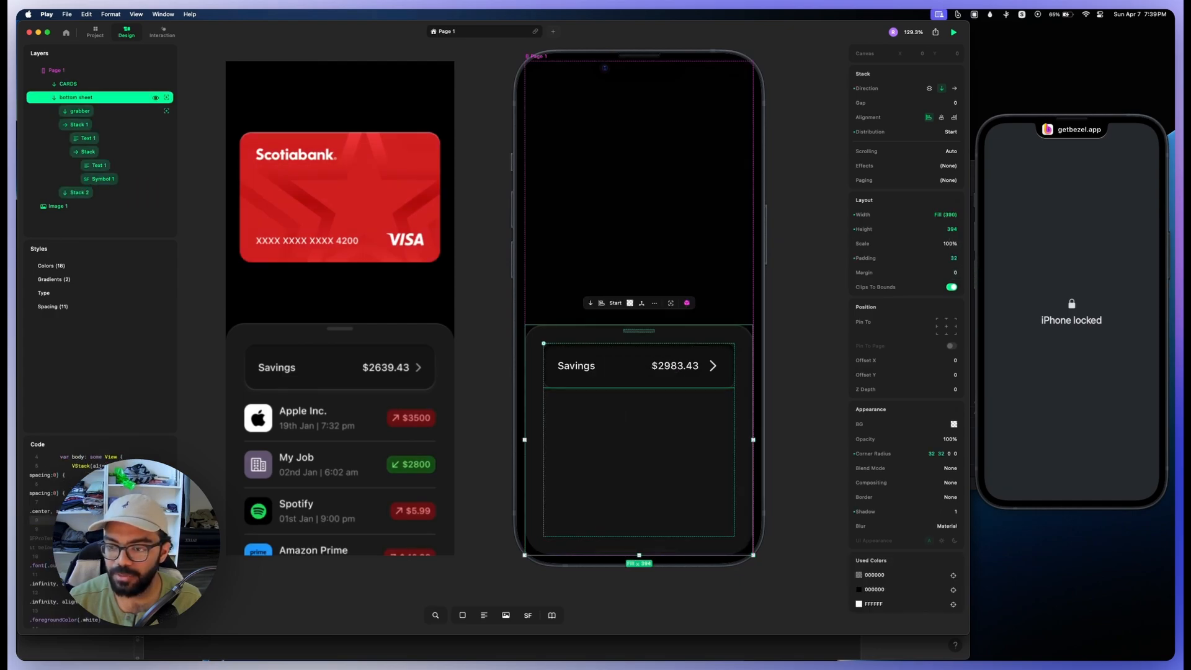
click(907, 258)
click(809, 305)
text(0)
key(Return)
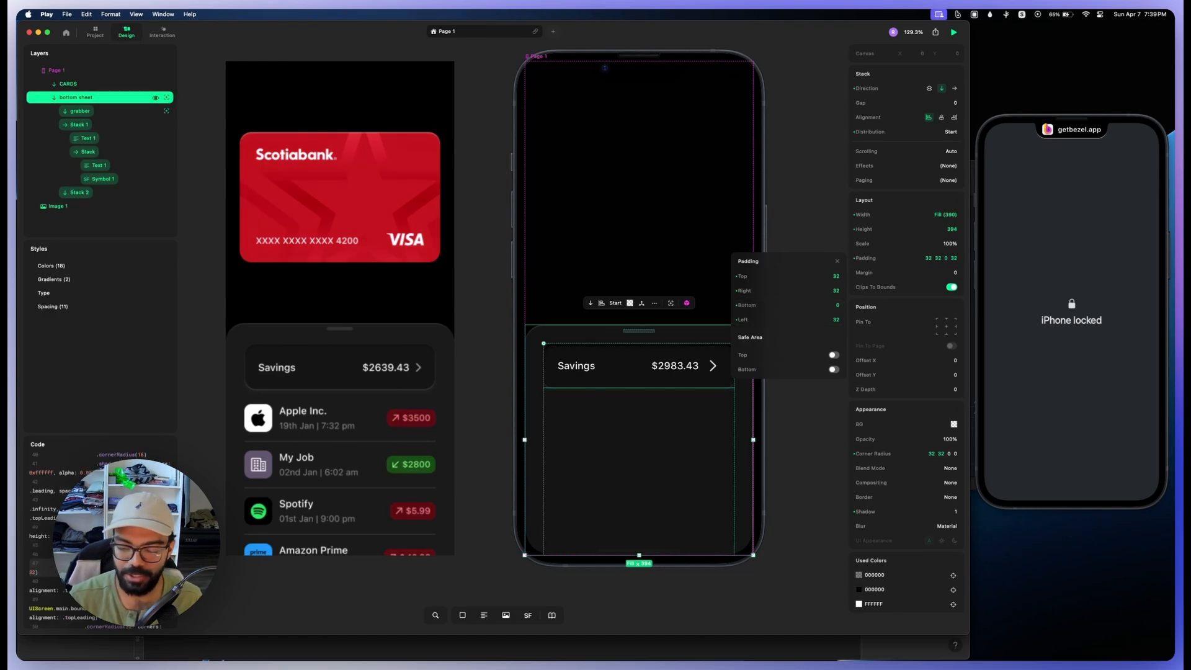
Step: Nest another stack inside the new fill-height stack and set its direction to horizontal
click(79, 192)
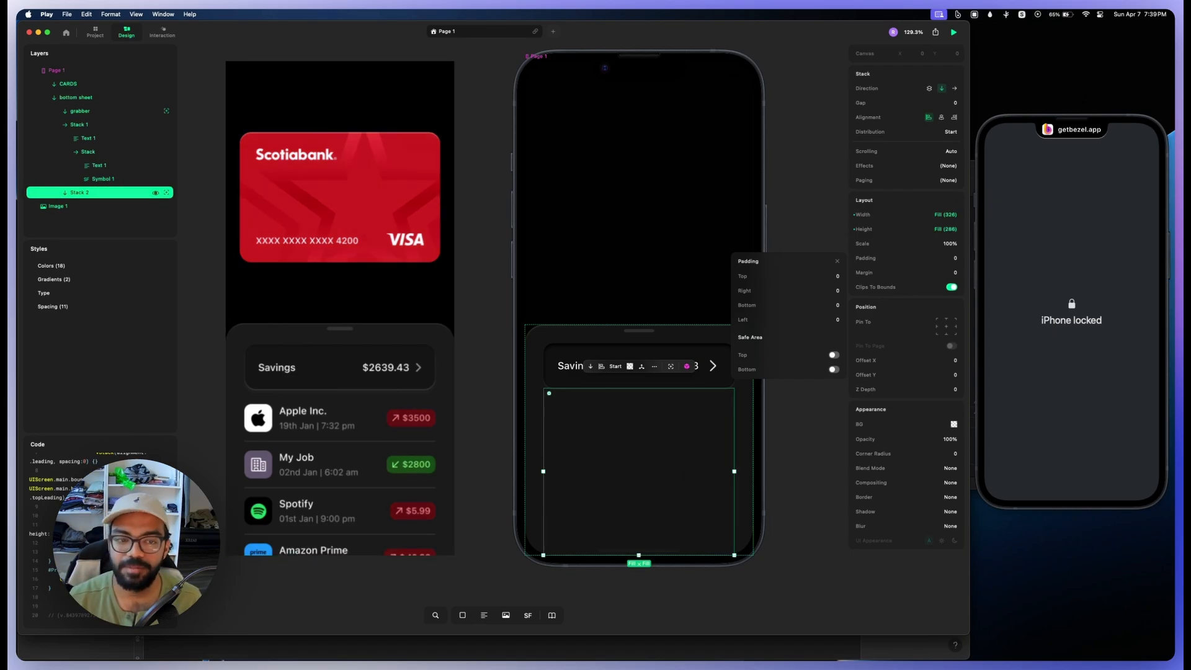
key(s)
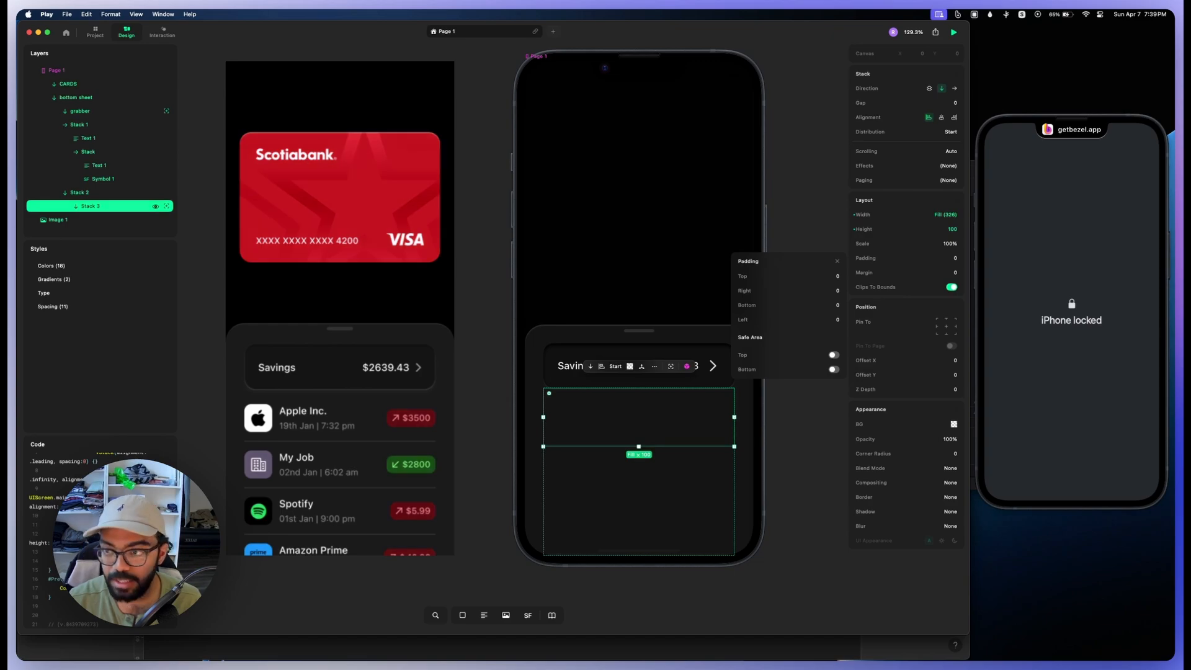
click(954, 88)
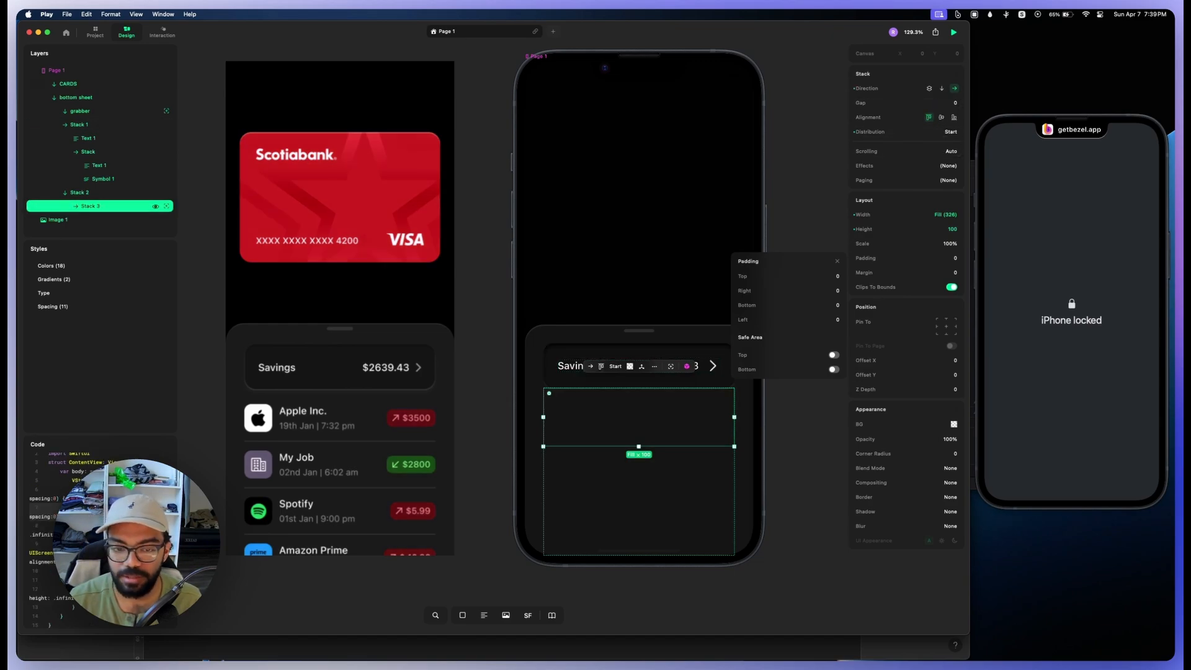
Step: Add an image placeholder inside the horizontal row stack and set its size to 58 by 58
key(i)
drag(734, 492, 576, 422)
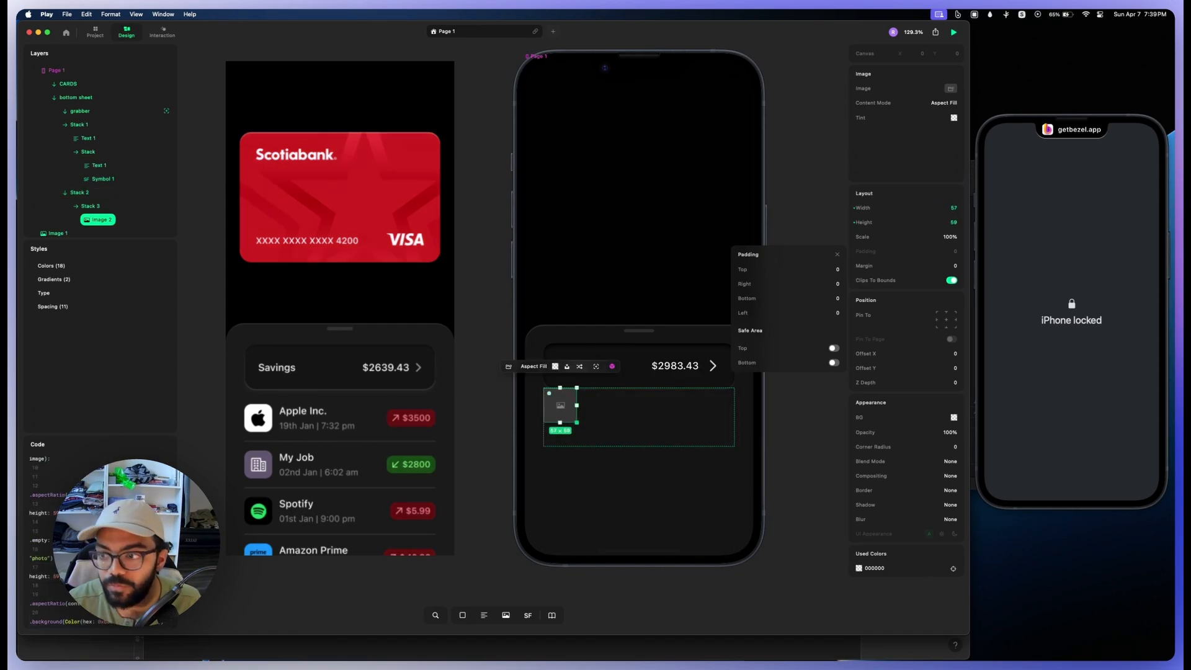
click(907, 222)
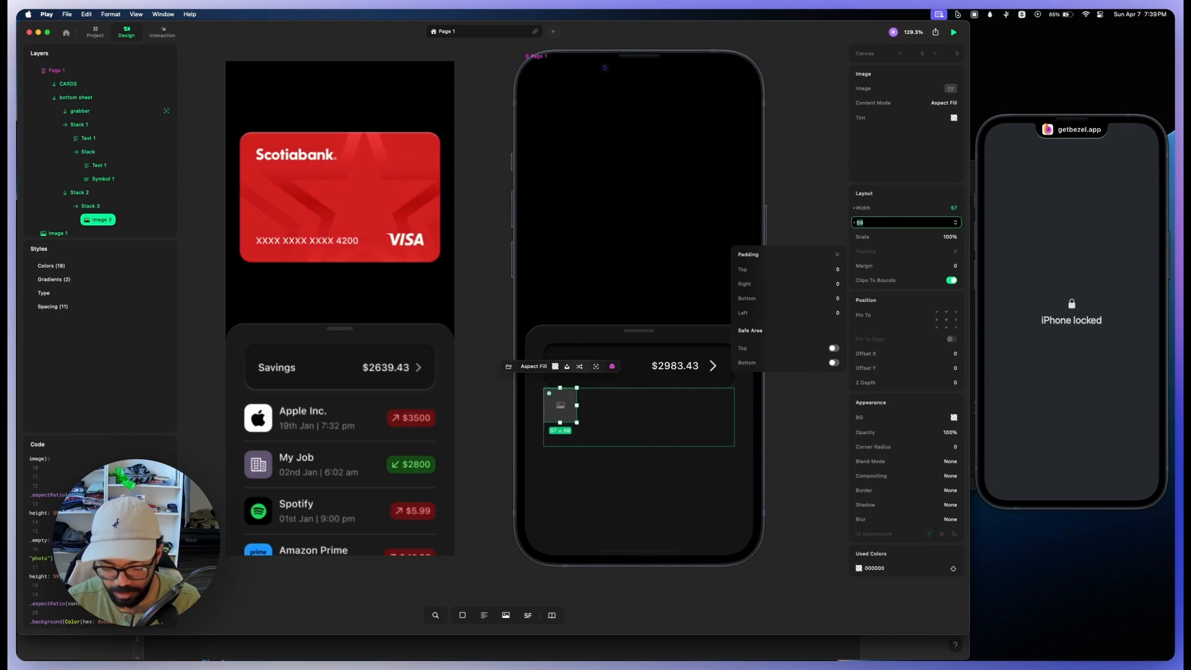
text(58)
key(Return)
Step: Fill the image placeholder with the Apple logo asset
click(509, 366)
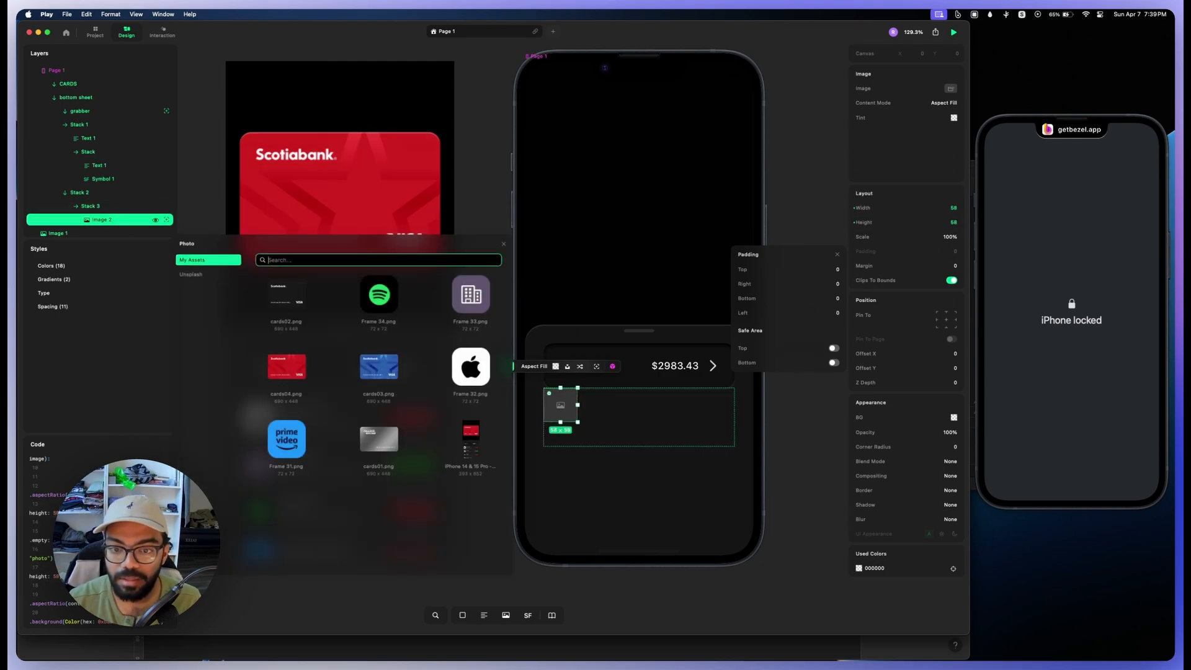
click(471, 368)
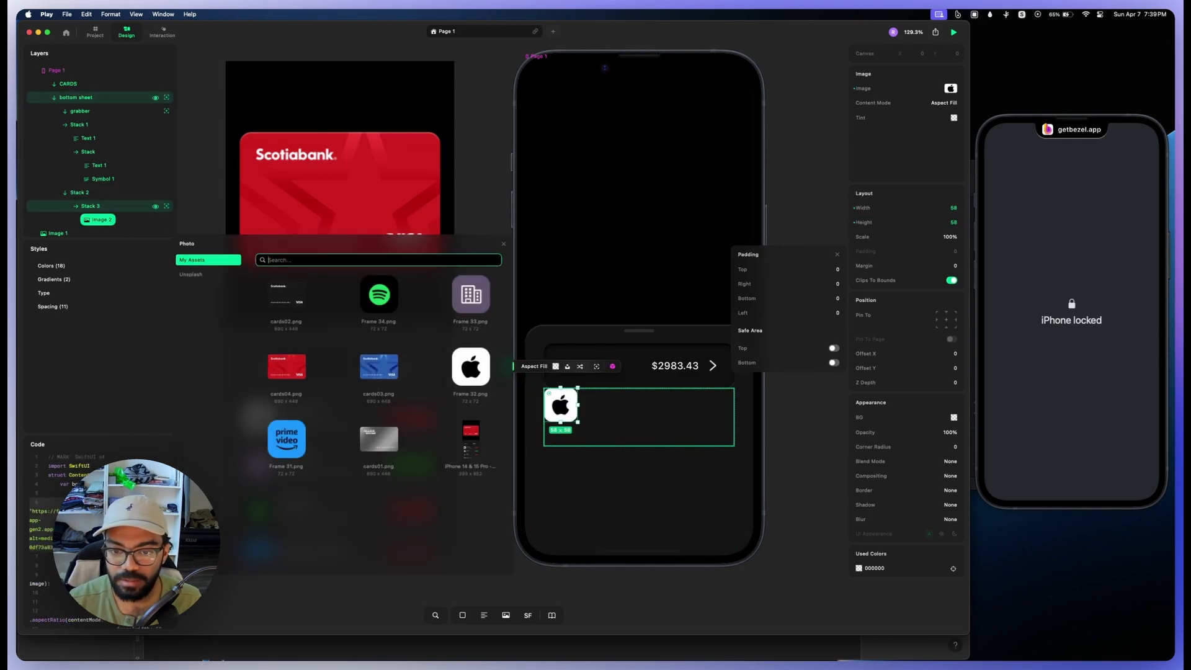
key(Escape)
Step: Add a text layer beside the Apple logo, colour it white FFFFFF and set its content to "Apple Inc."
key(t)
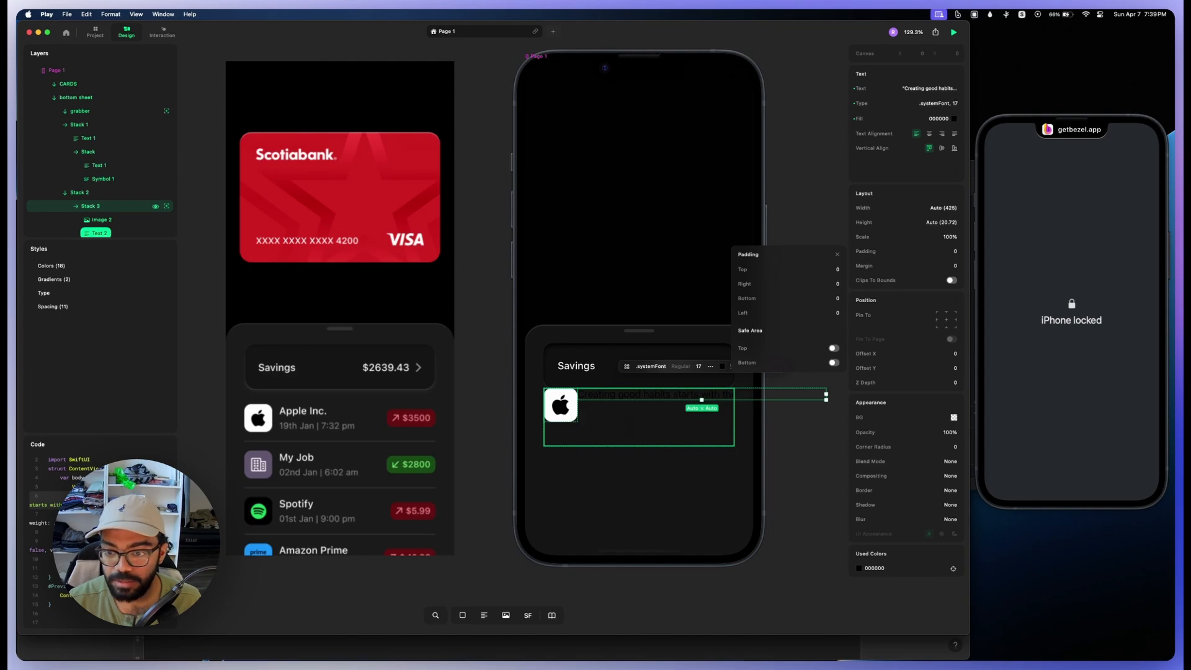
click(954, 118)
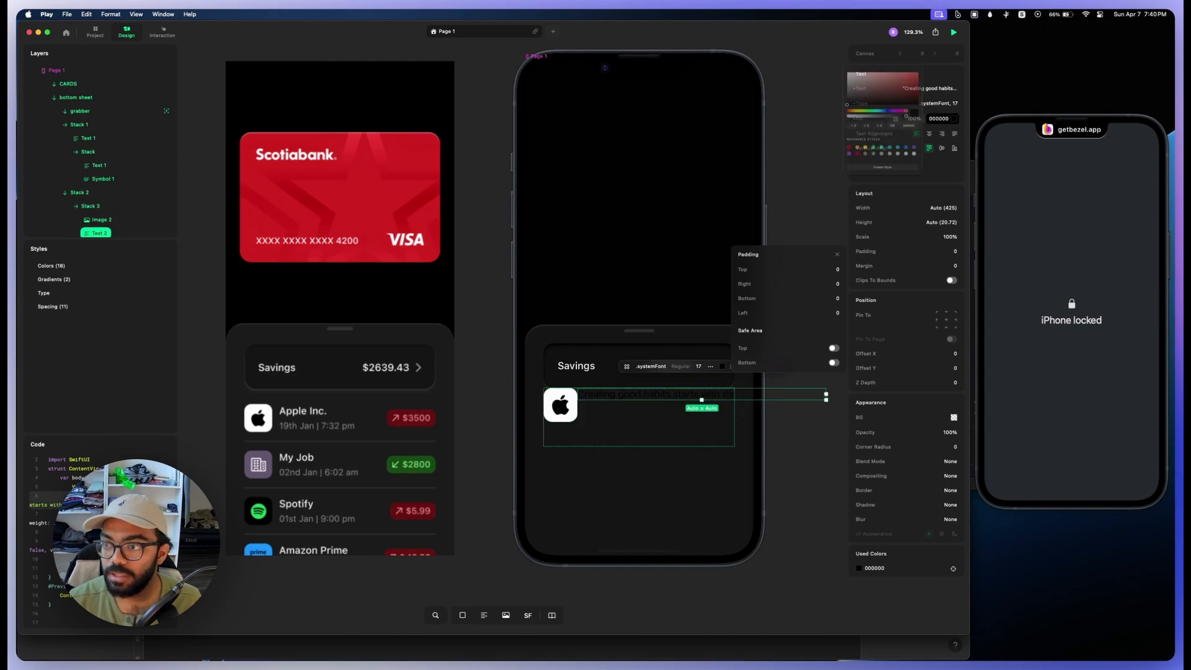
drag(809, 54, 790, 38)
text(Apple Inc.)
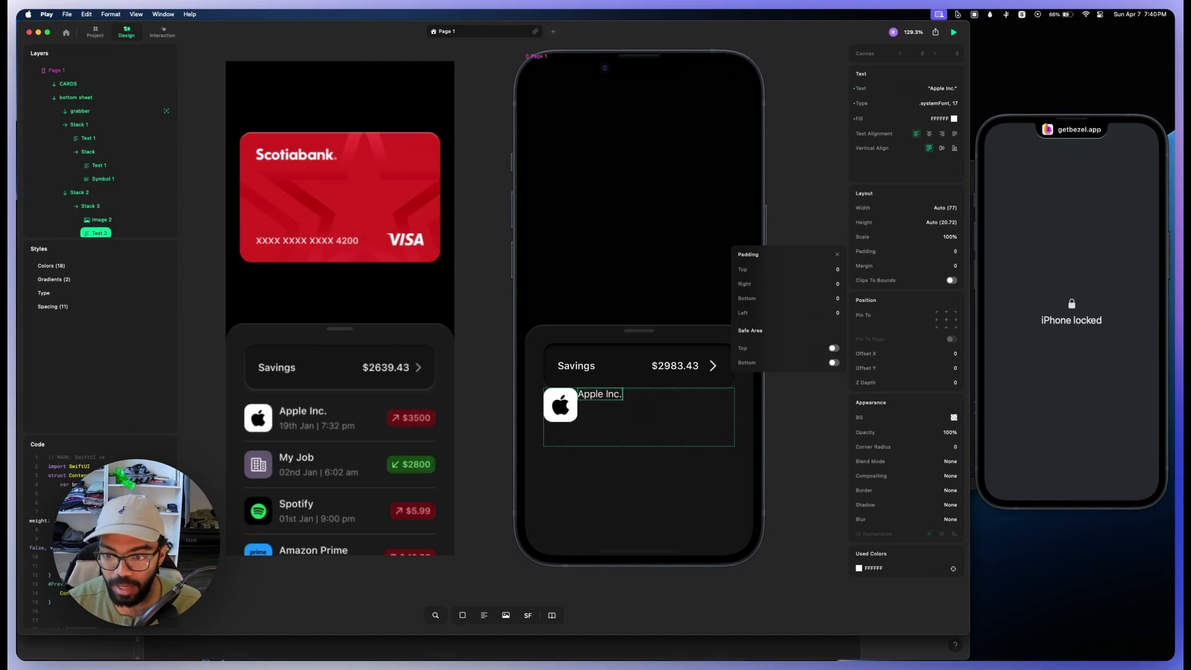
Step: Paste a copy of the Apple Inc. text into the row and change its content to "19th Jan | 7:32 pm"
click(648, 416)
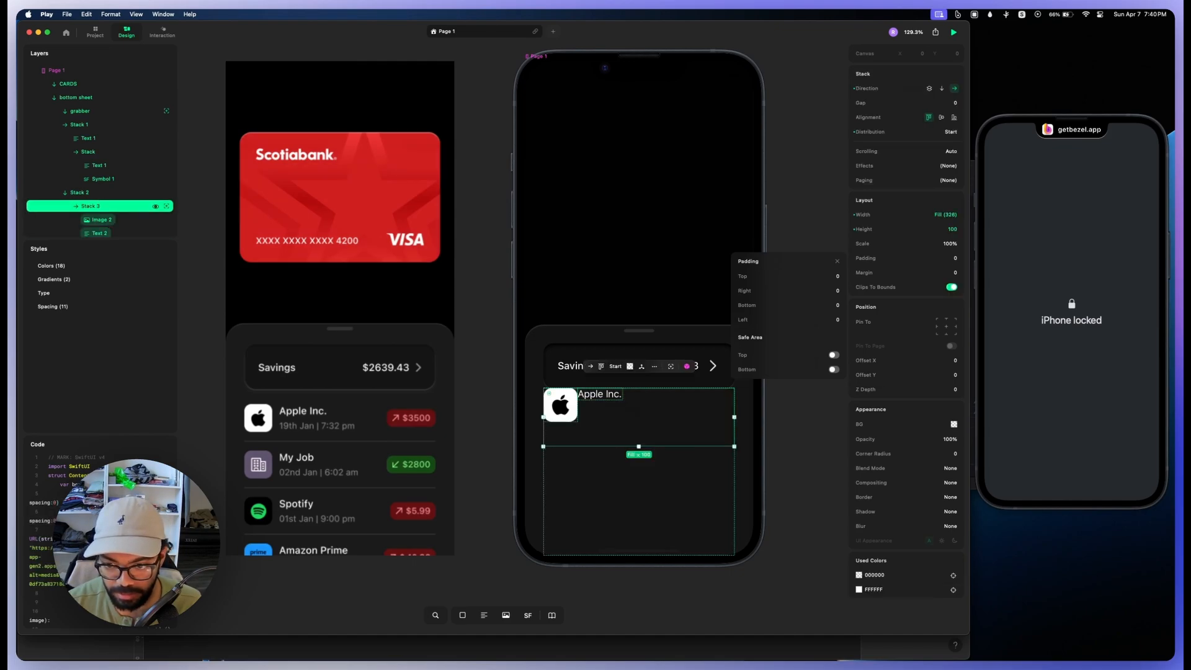
key(super+v)
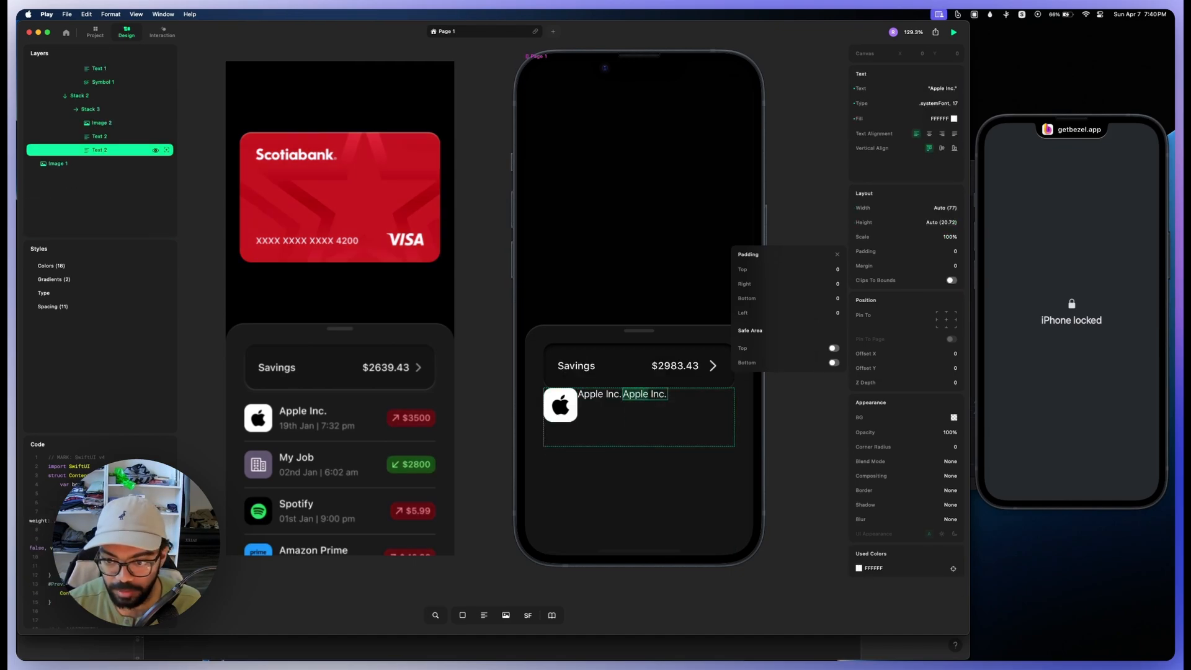
text(19t)
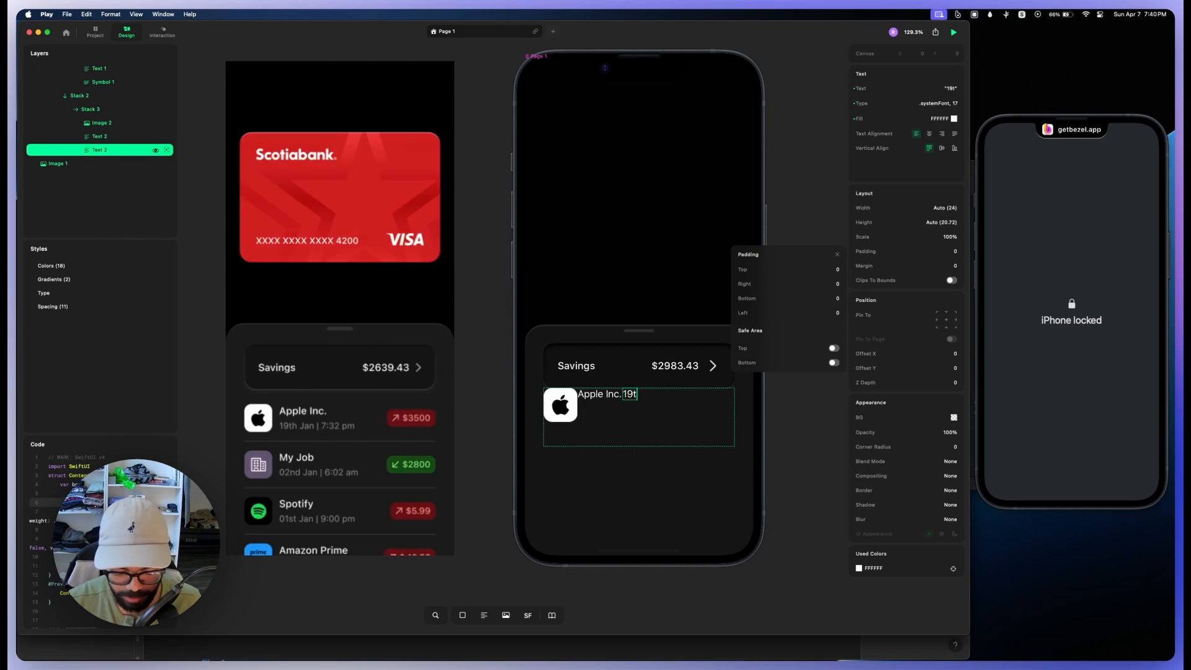
click(648, 415)
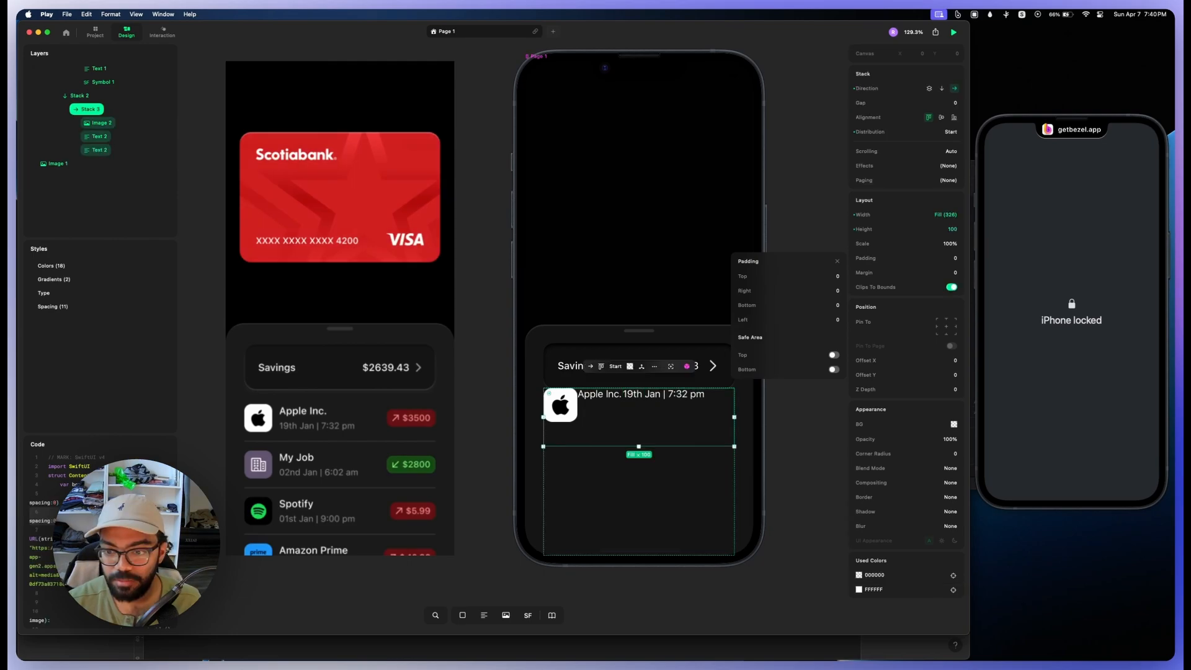
Step: Group the Apple Inc. and date texts into a stack and set its direction to vertical
click(611, 395)
shift+click(101, 150)
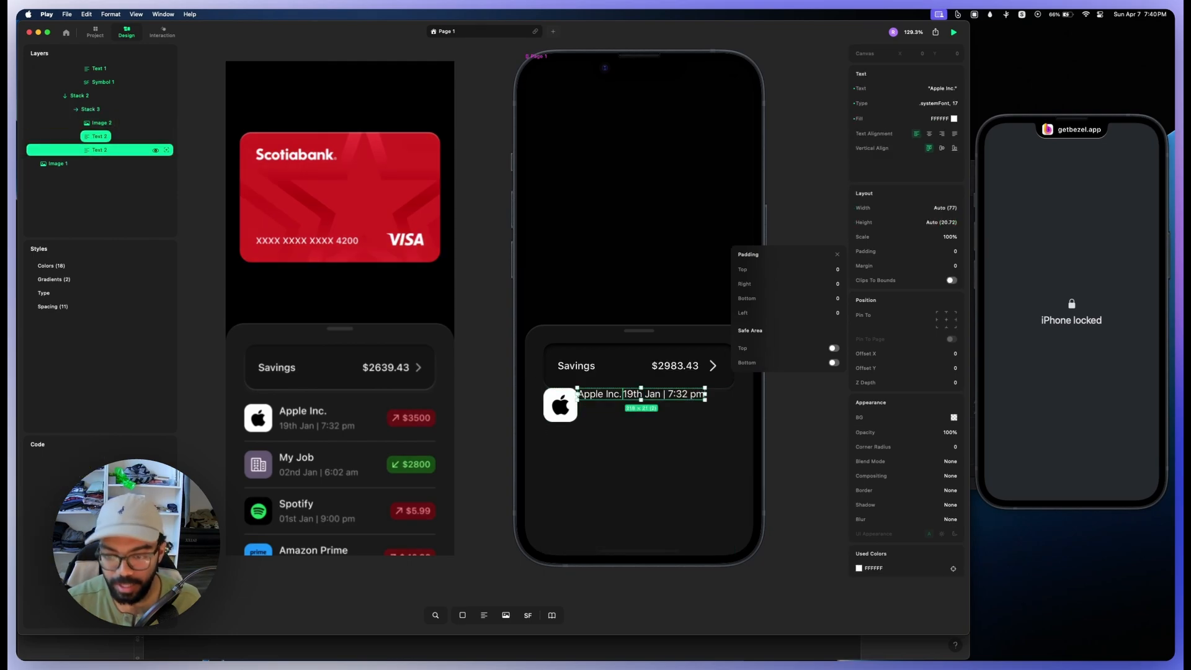
key(super+g)
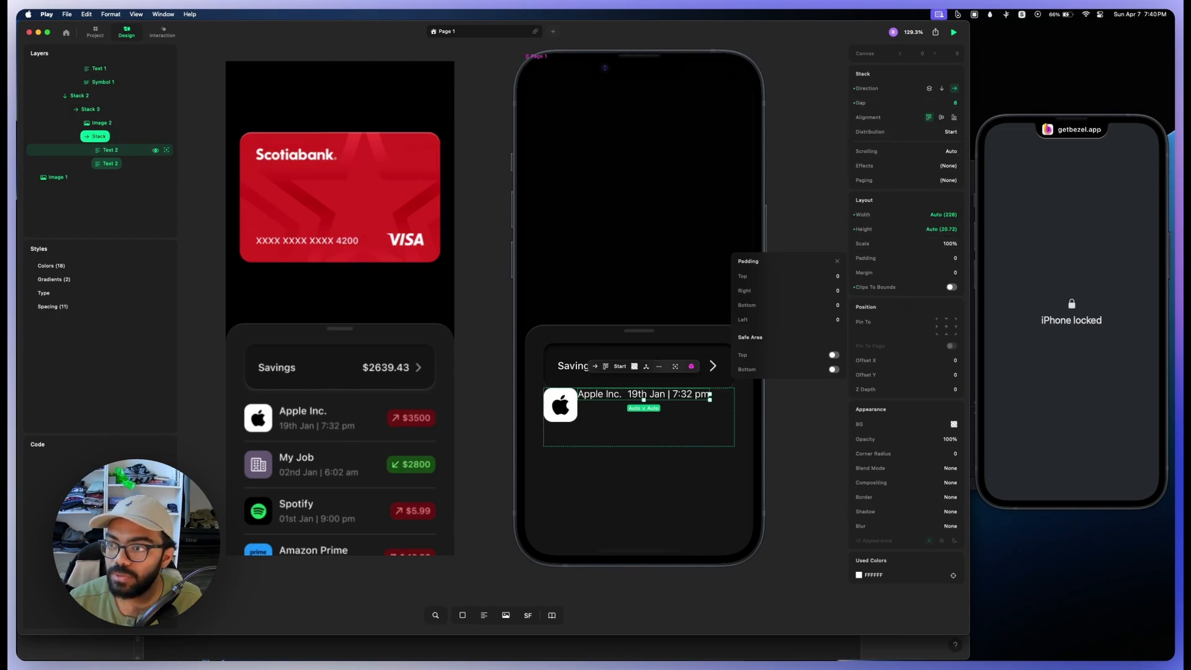
click(941, 88)
Step: Dim the date text by lowering its fill opacity and set its font size to 15
double_click(618, 411)
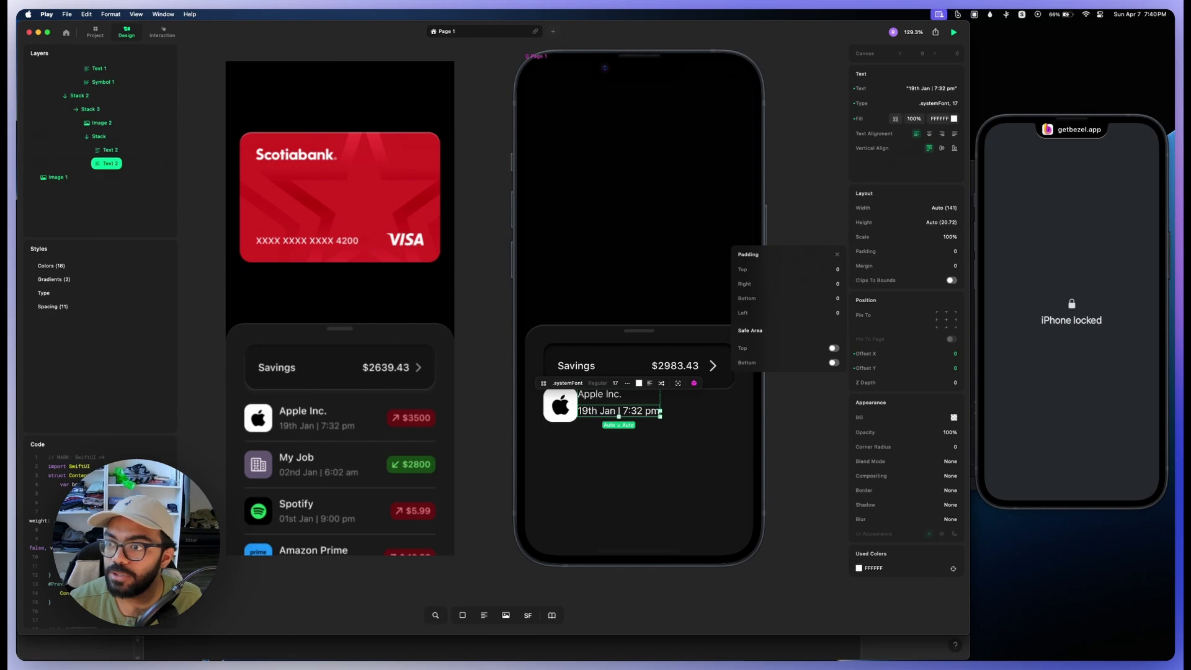
drag(914, 118, 882, 118)
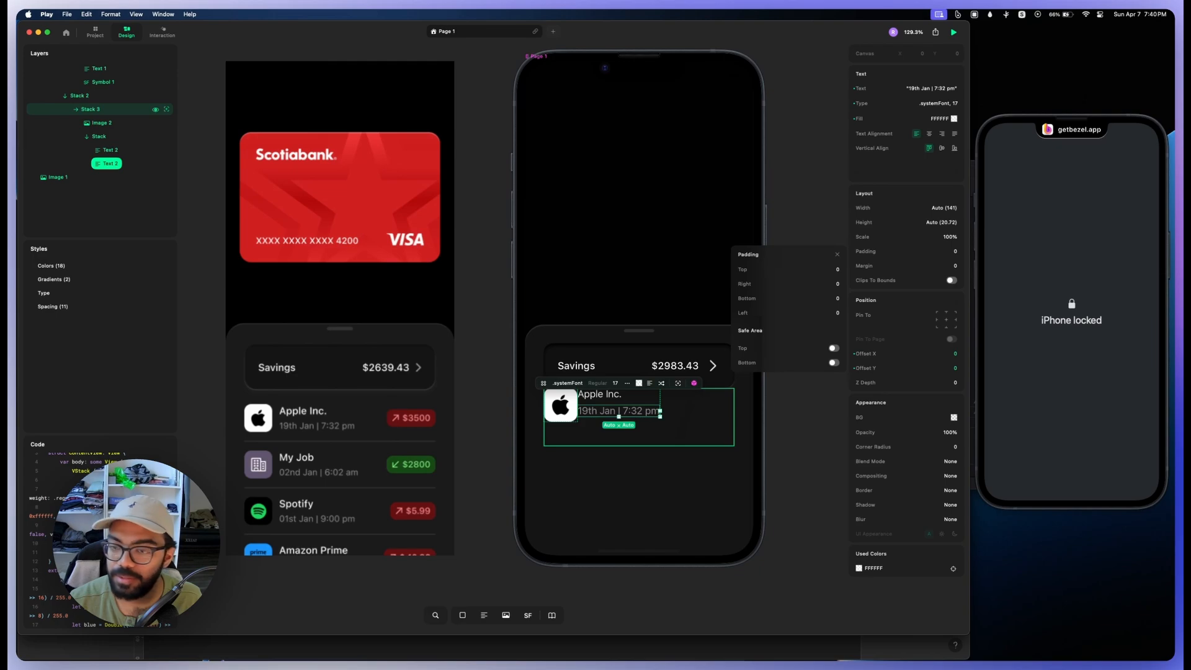
click(938, 103)
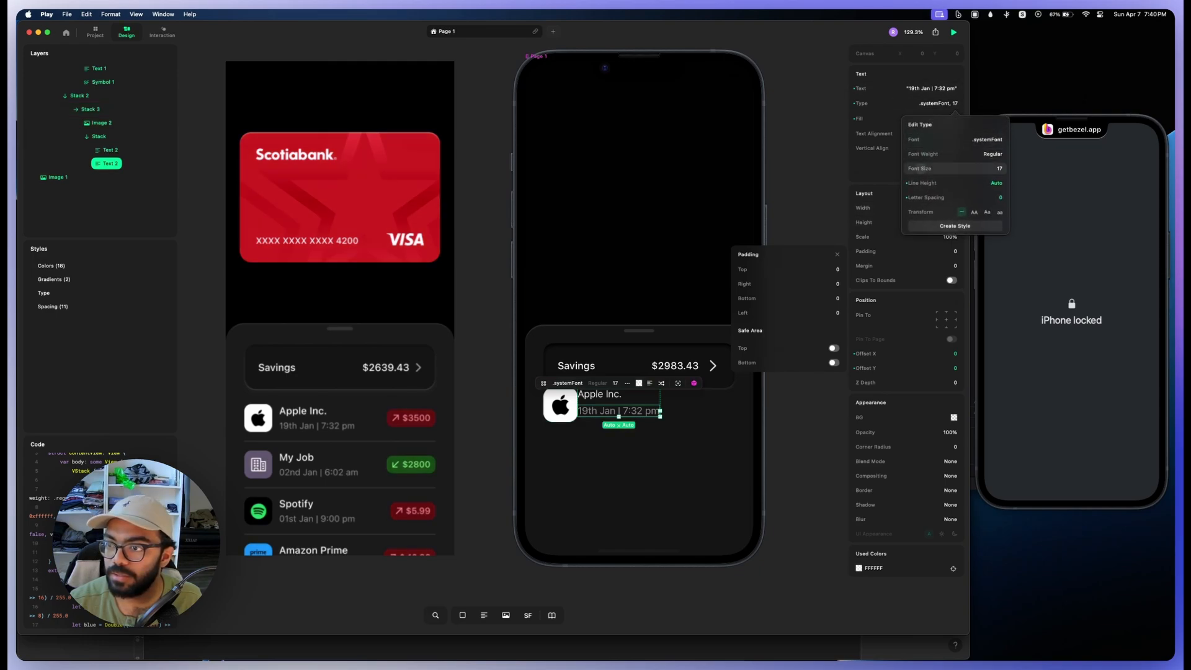
click(955, 168)
drag(921, 168, 920, 168)
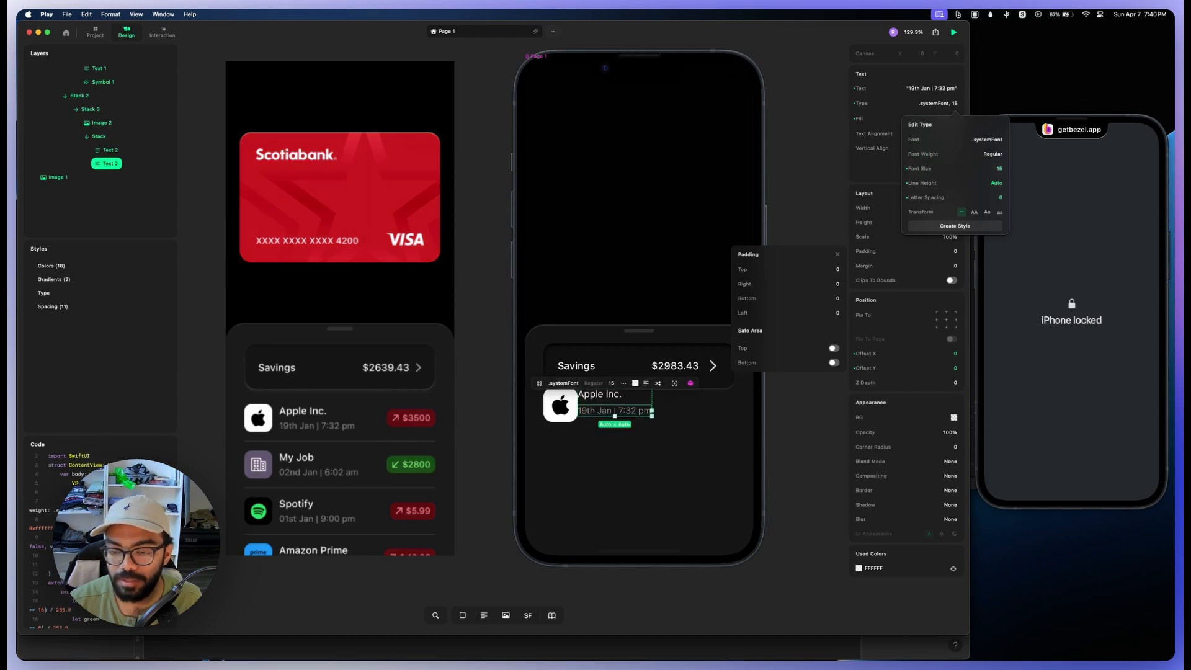
key(Escape)
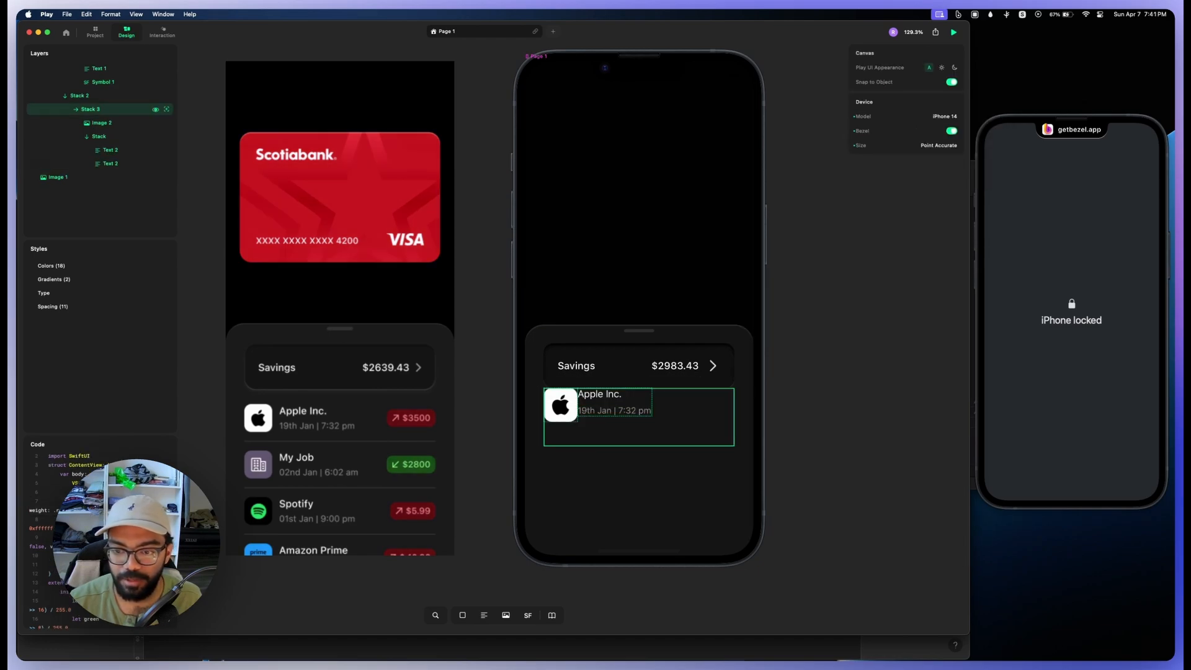
Step: Set the height of the Apple Inc. transaction row stack to Auto
click(90, 110)
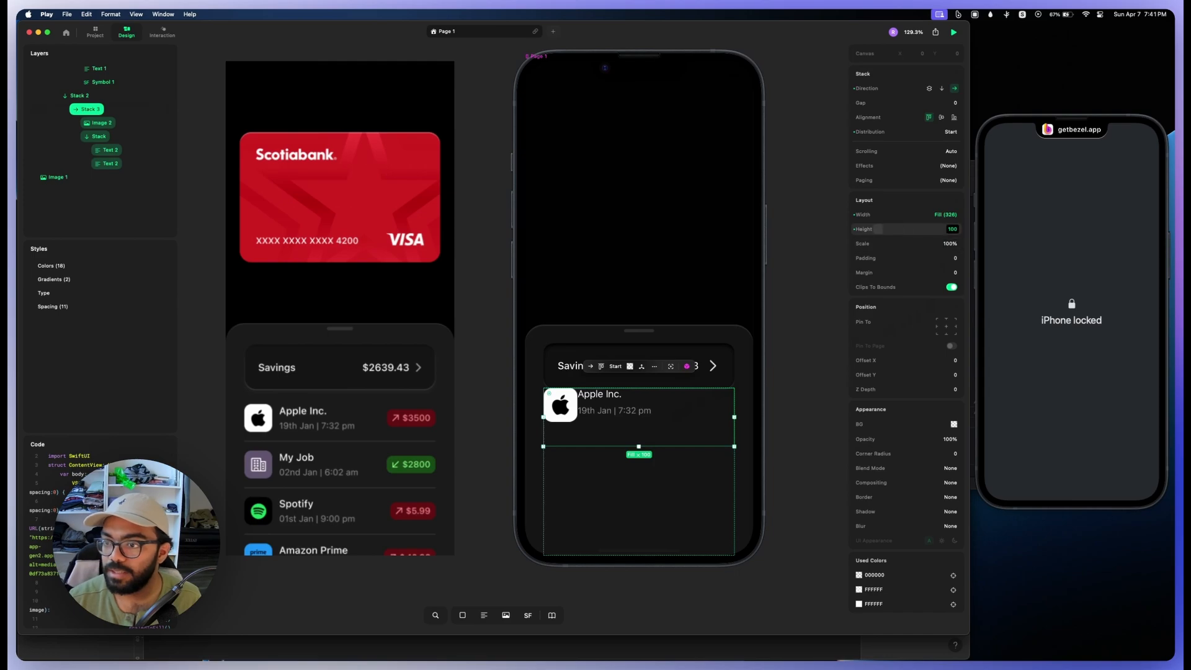
click(878, 228)
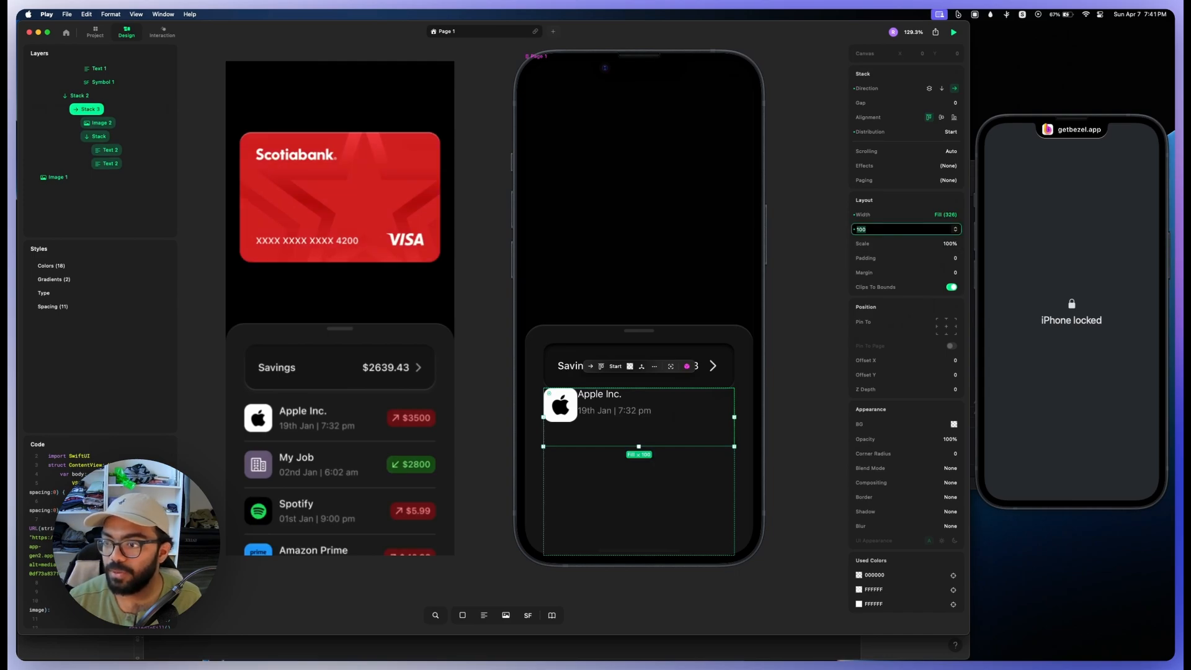
click(956, 230)
click(964, 267)
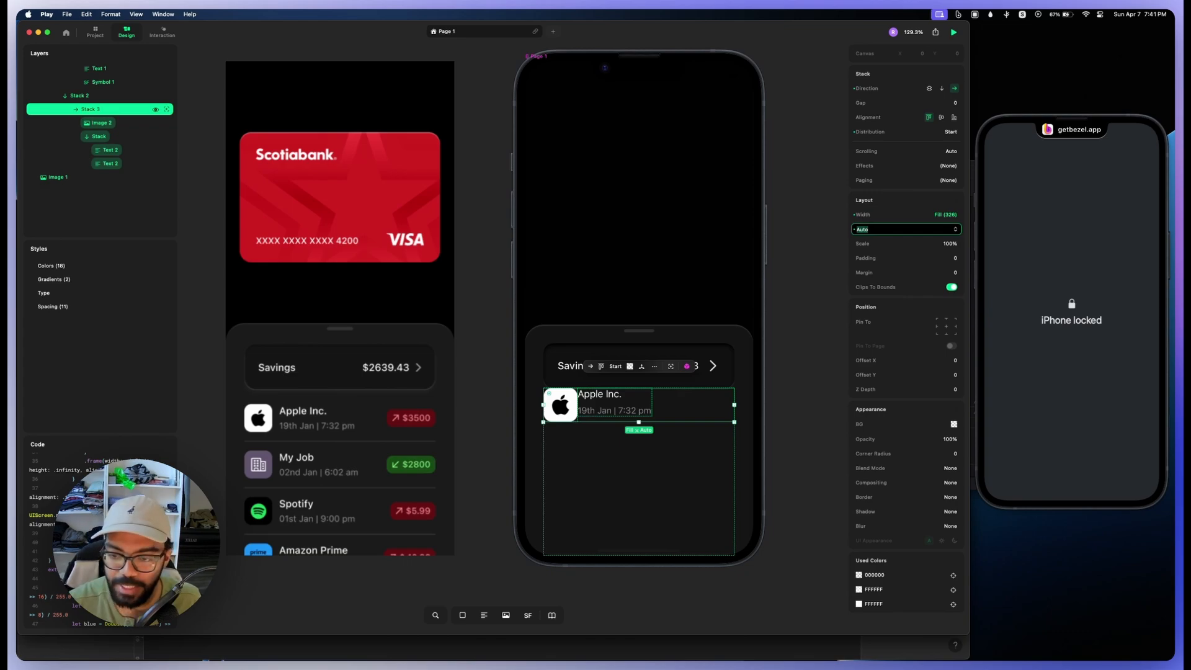
key(Return)
Step: Add a "$3500" text layer to the end of the transaction row and colour it white FFFFFF
key(t)
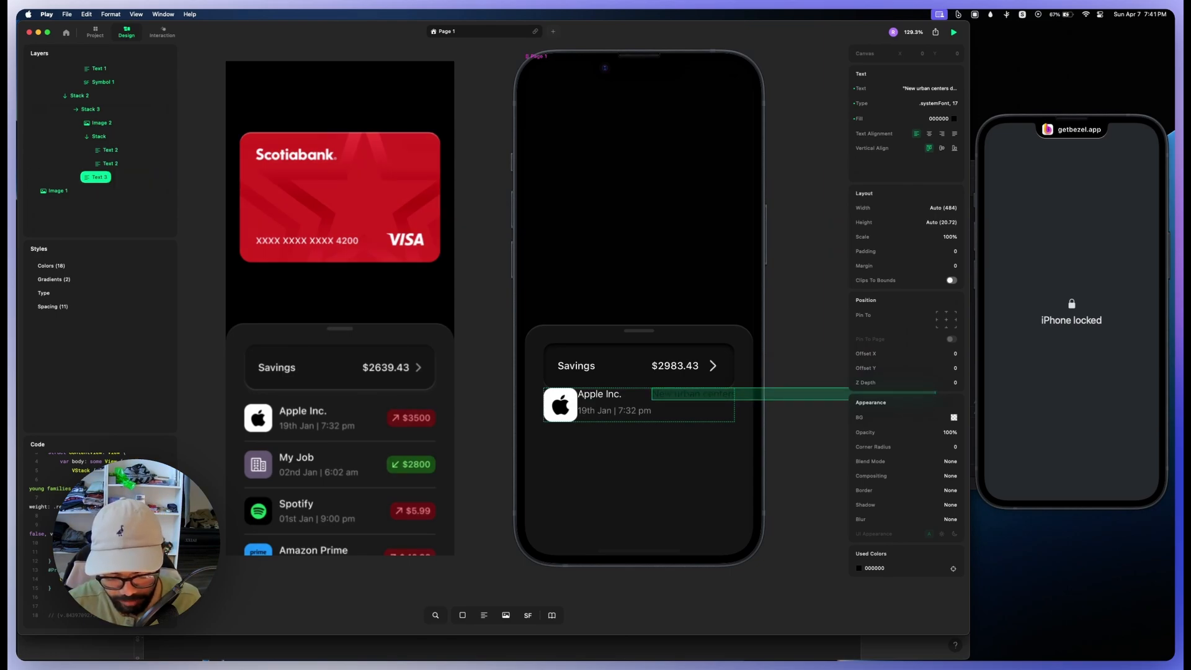
text($3500)
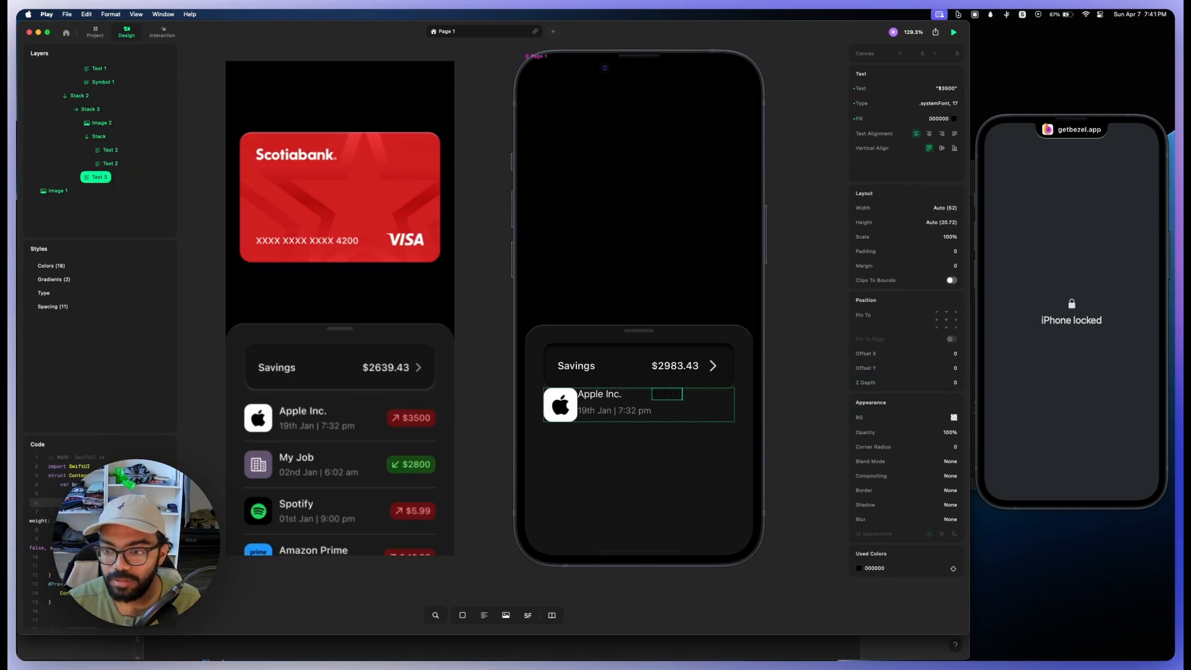
click(708, 406)
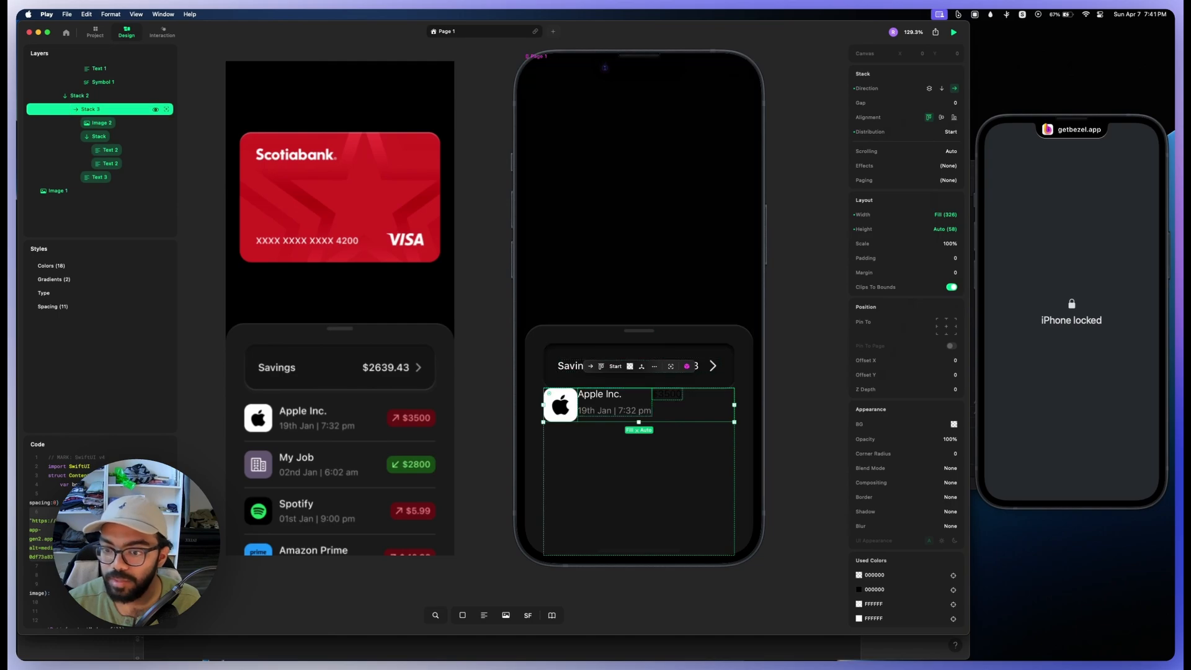
click(99, 177)
click(954, 119)
drag(806, 53, 791, 40)
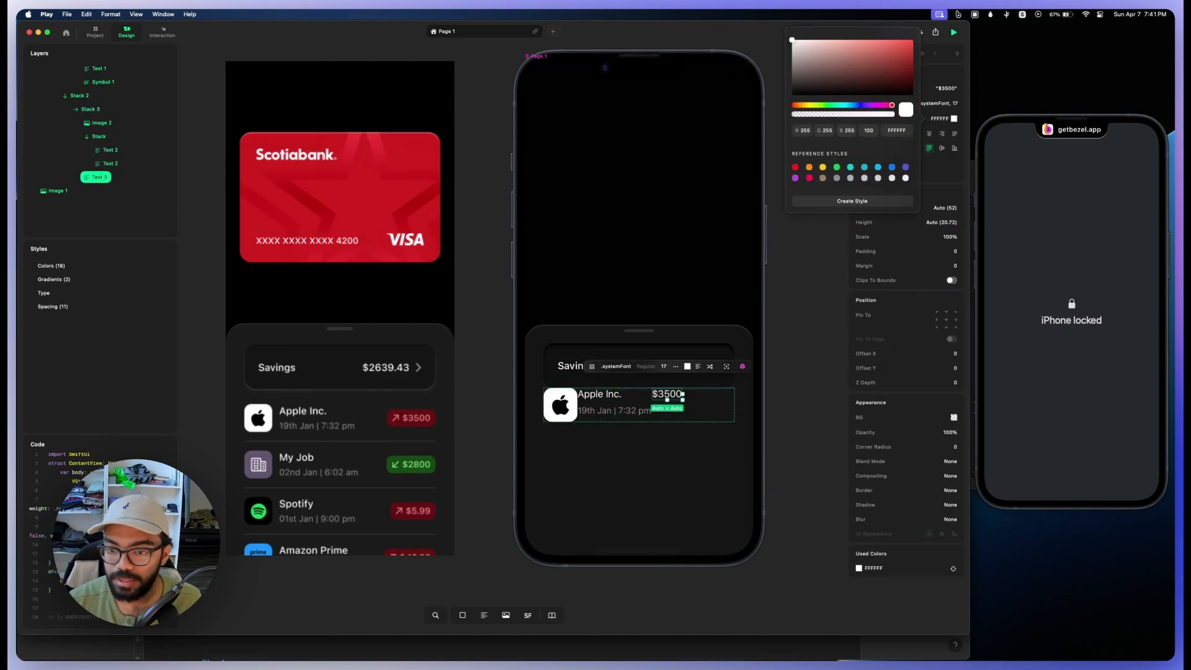
key(Escape)
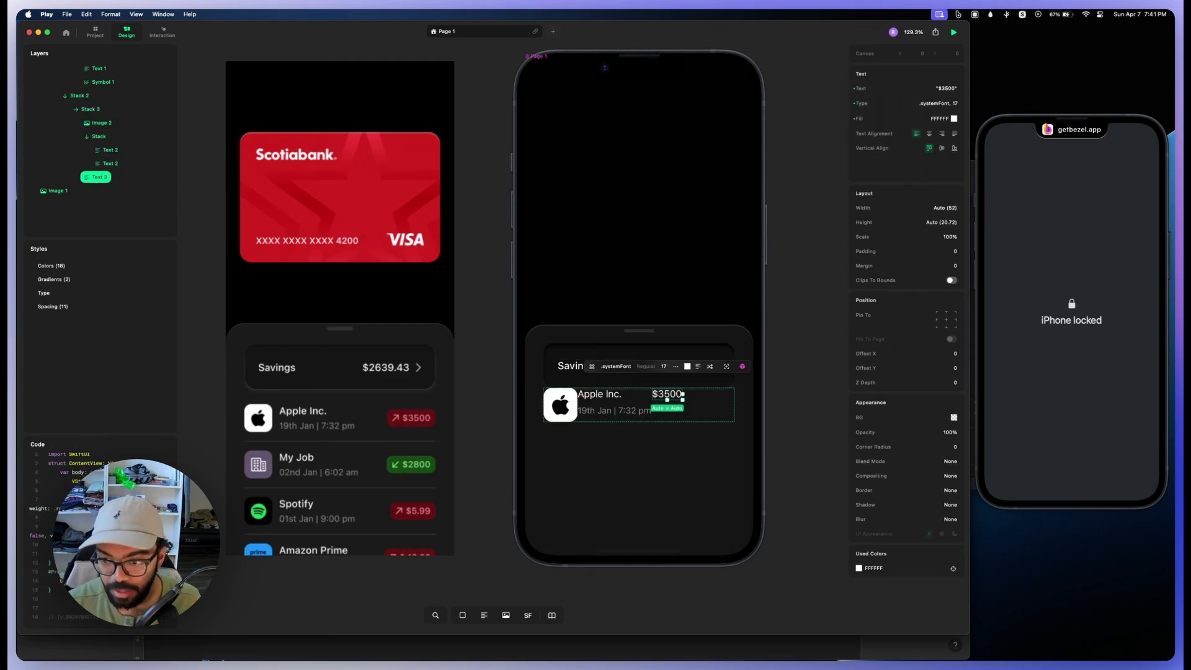
Step: Add an arrow.up.forward symbol to the transaction row and group it with the $3500 text in a stack
click(90, 109)
key(s)
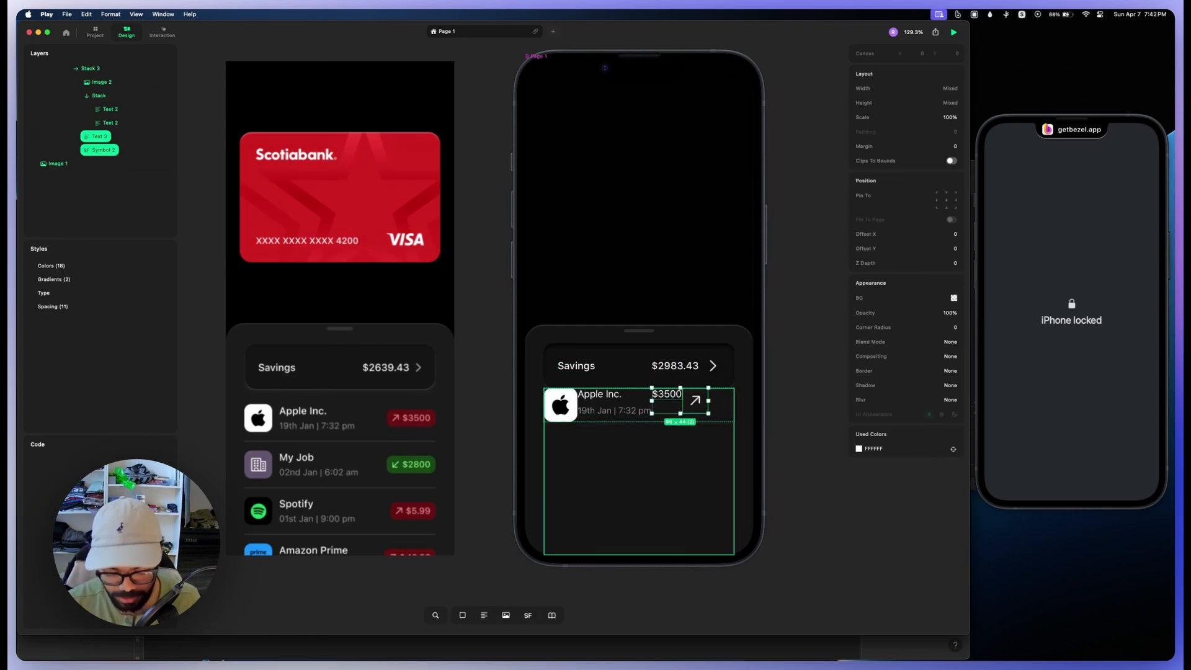
key(super+g)
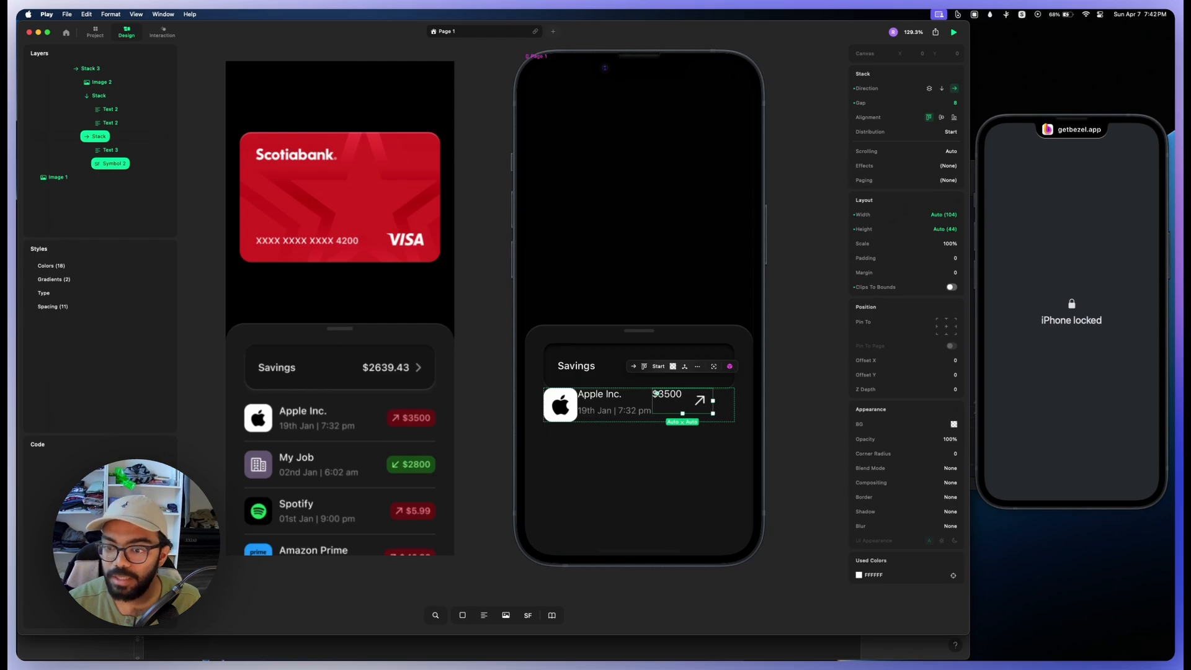
Step: Resize the arrow symbol's frame to 24 by 24 and reduce its symbol size
double_click(700, 400)
drag(712, 413, 703, 407)
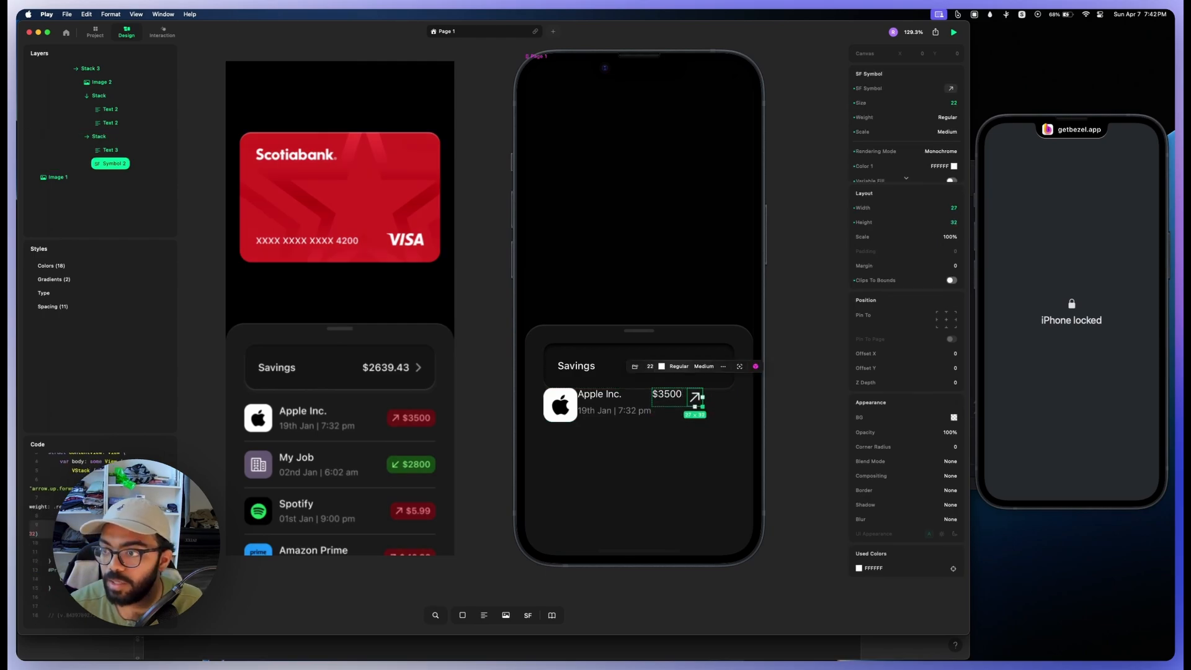
click(947, 208)
text(24)
click(947, 222)
text(4)
key(Return)
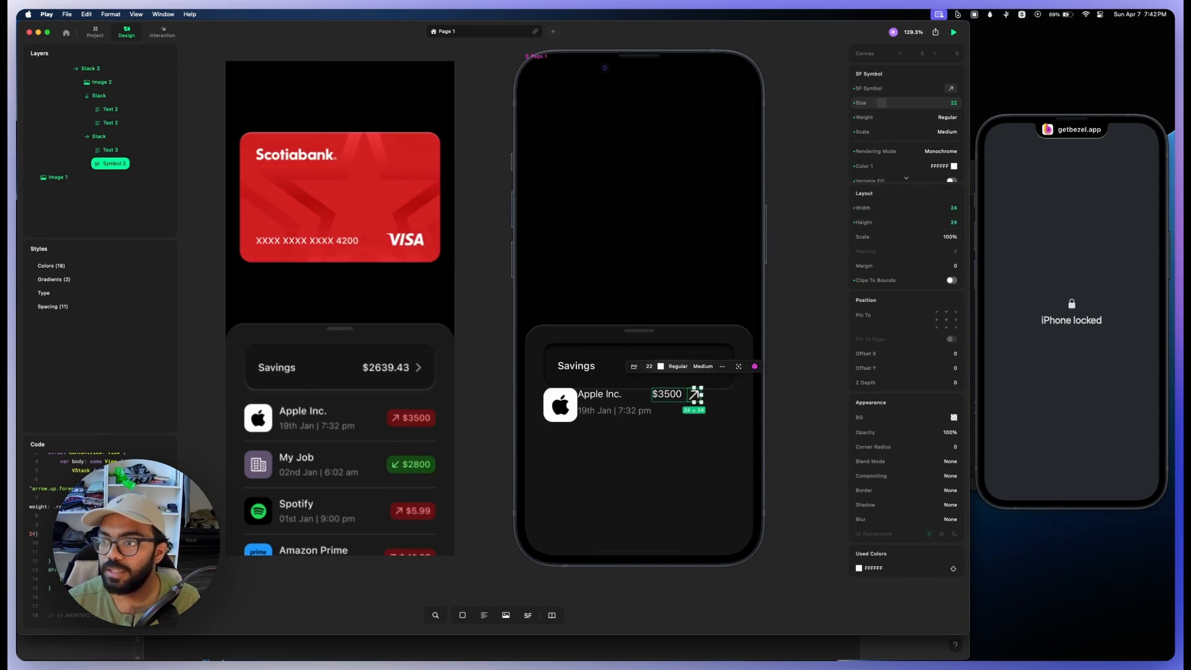
drag(881, 103, 873, 103)
Step: Centre-align the amount stack's contents, with a gap of 4 and padding of 8
click(99, 137)
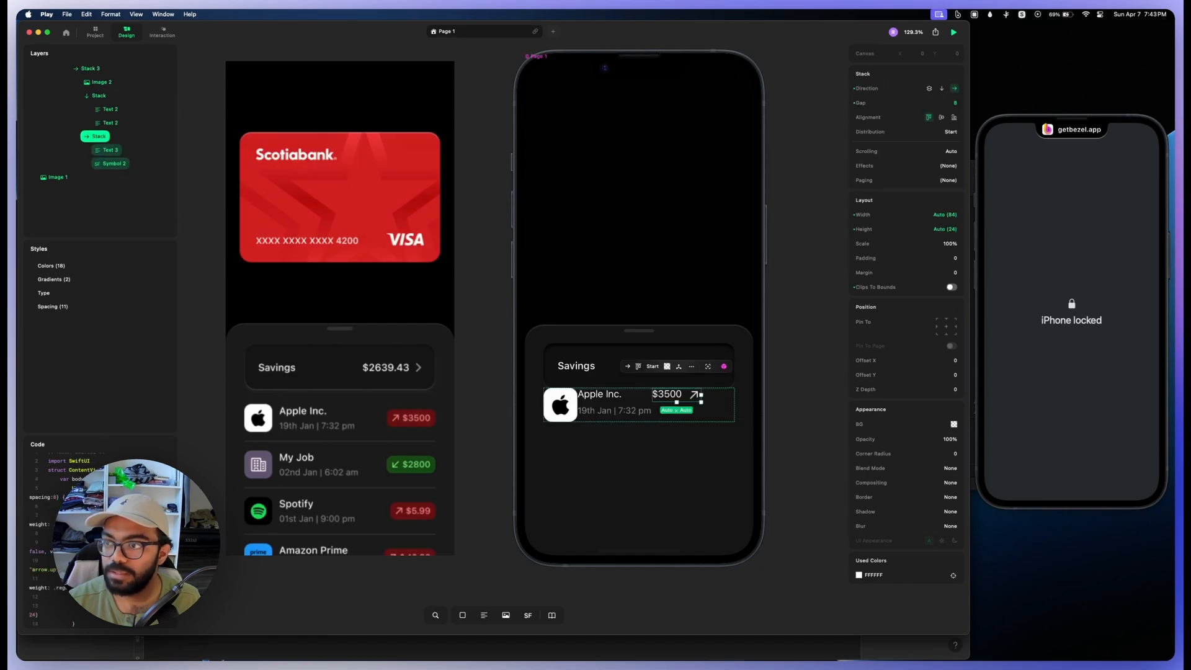
click(941, 117)
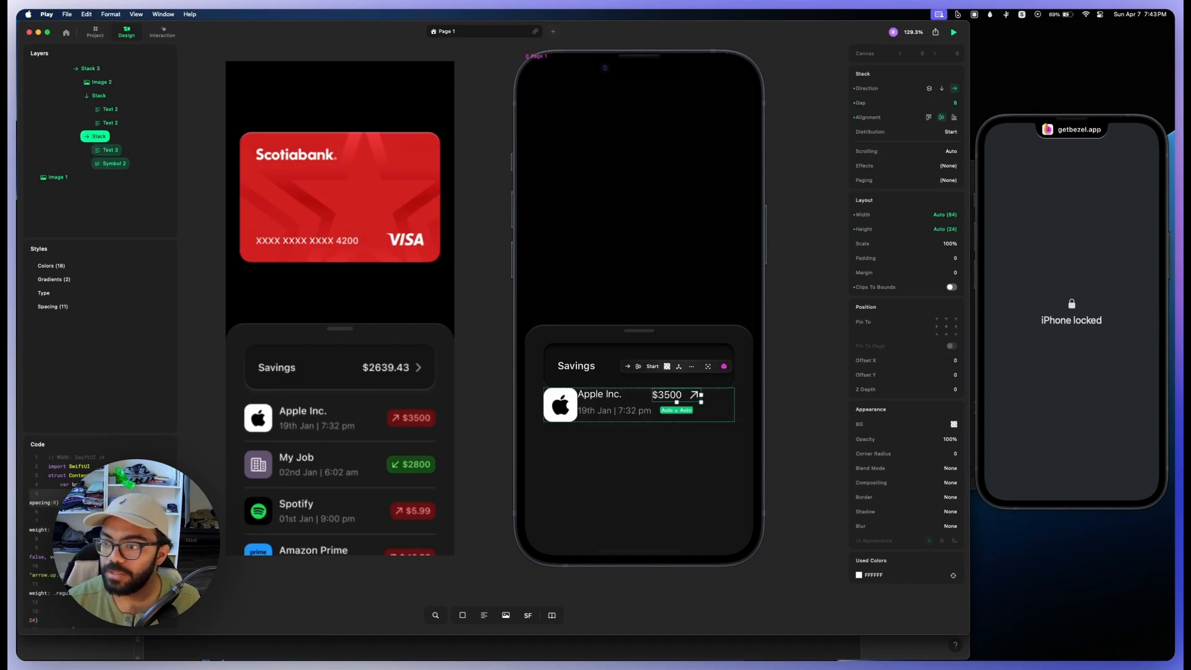
drag(857, 258, 889, 258)
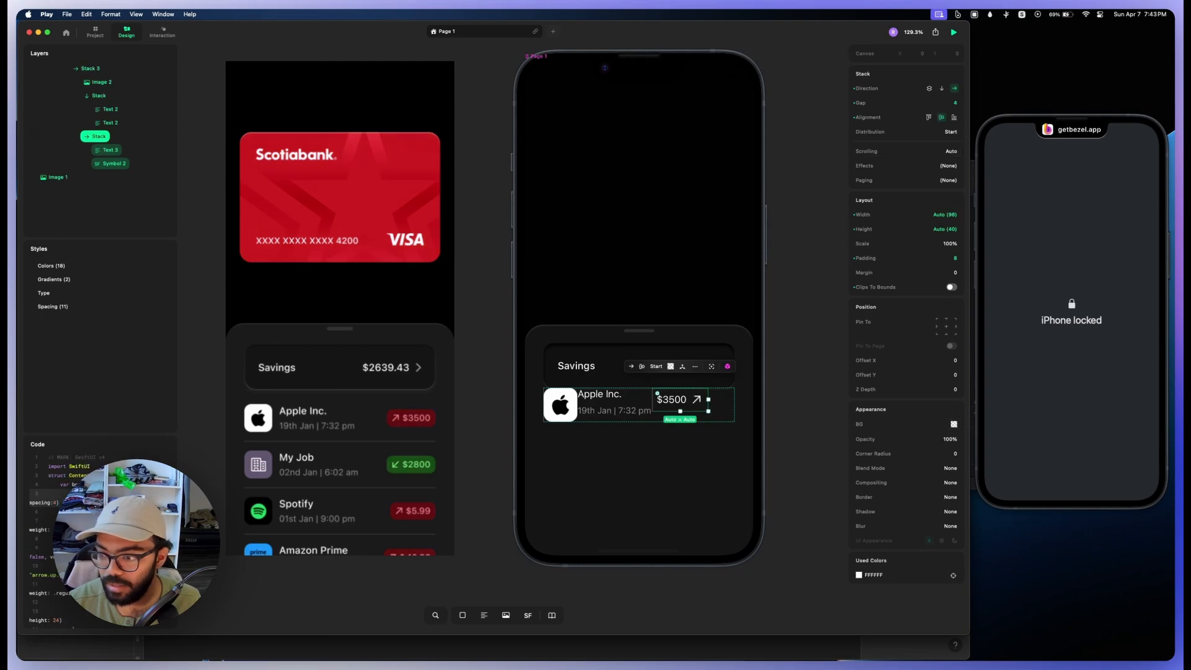
Step: Give the amount stack a translucent red FC0000 background and a corner radius of 12
drag(859, 425, 871, 425)
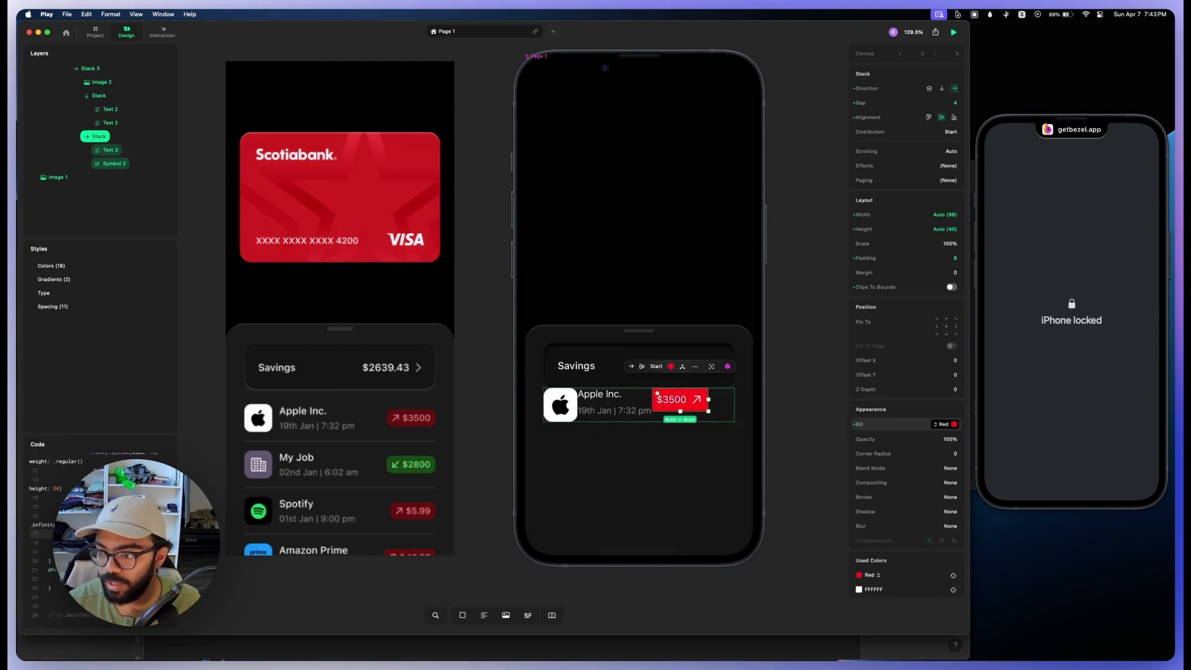
click(942, 424)
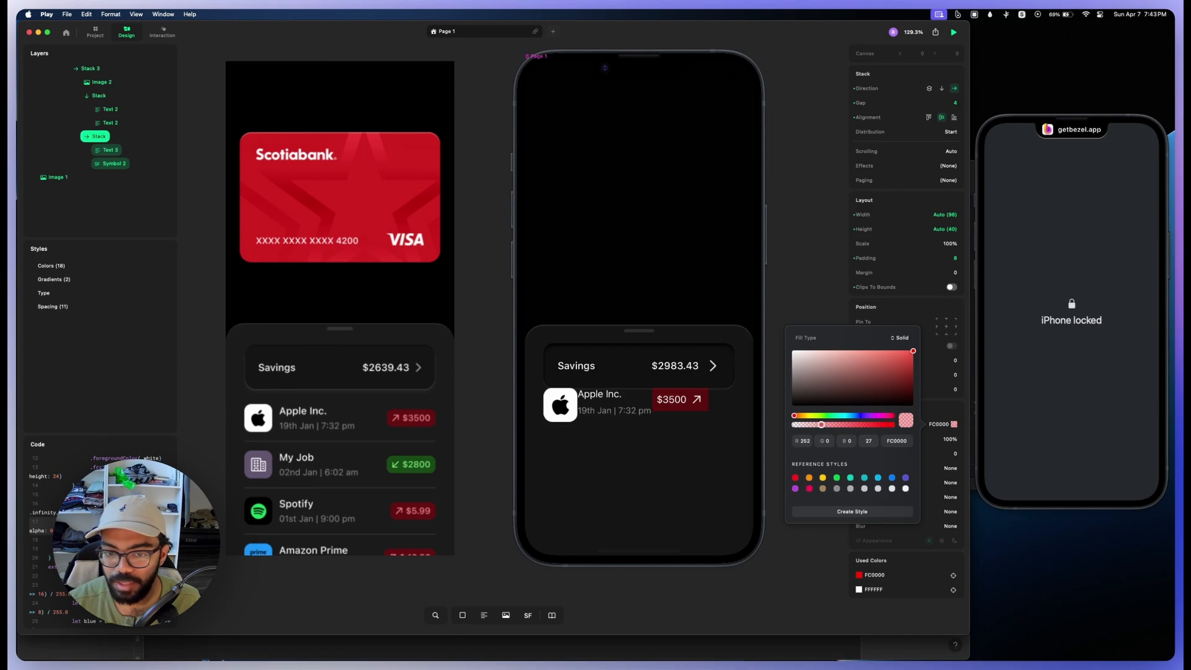
drag(818, 424, 887, 454)
click(937, 452)
Step: Recolour the white amount text and arrow symbol to light red E28B8B
click(859, 589)
drag(776, 490, 759, 488)
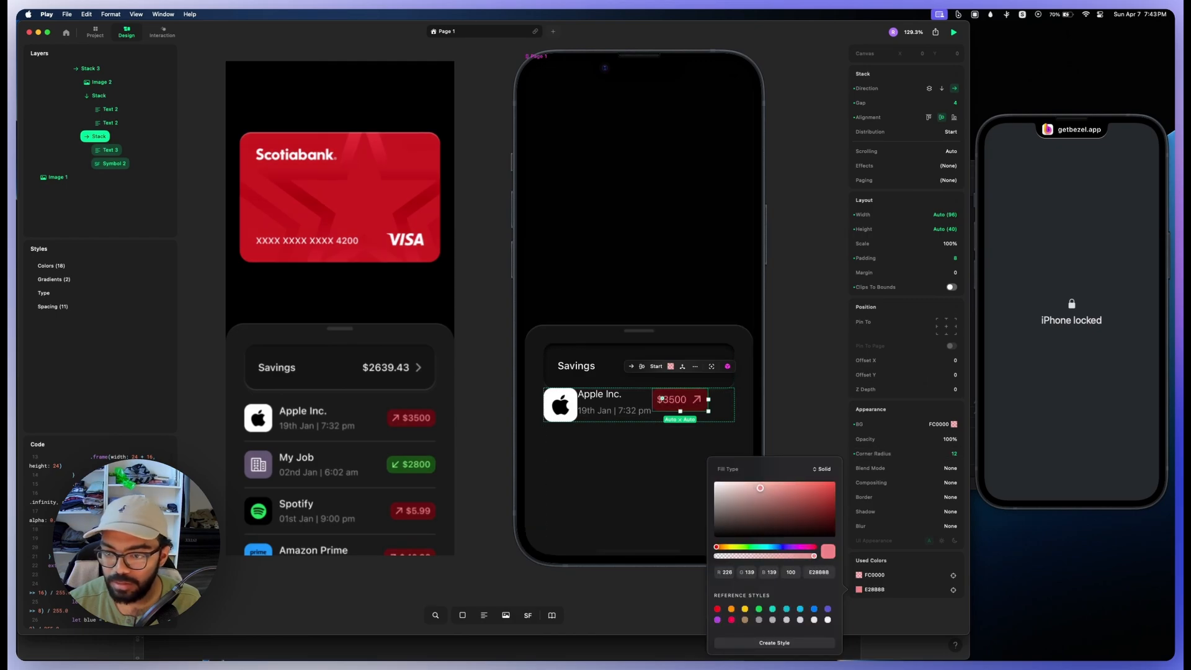
Step: Move the arrow symbol in front of the $3500 text inside the amount stack
click(673, 399)
drag(114, 164, 113, 144)
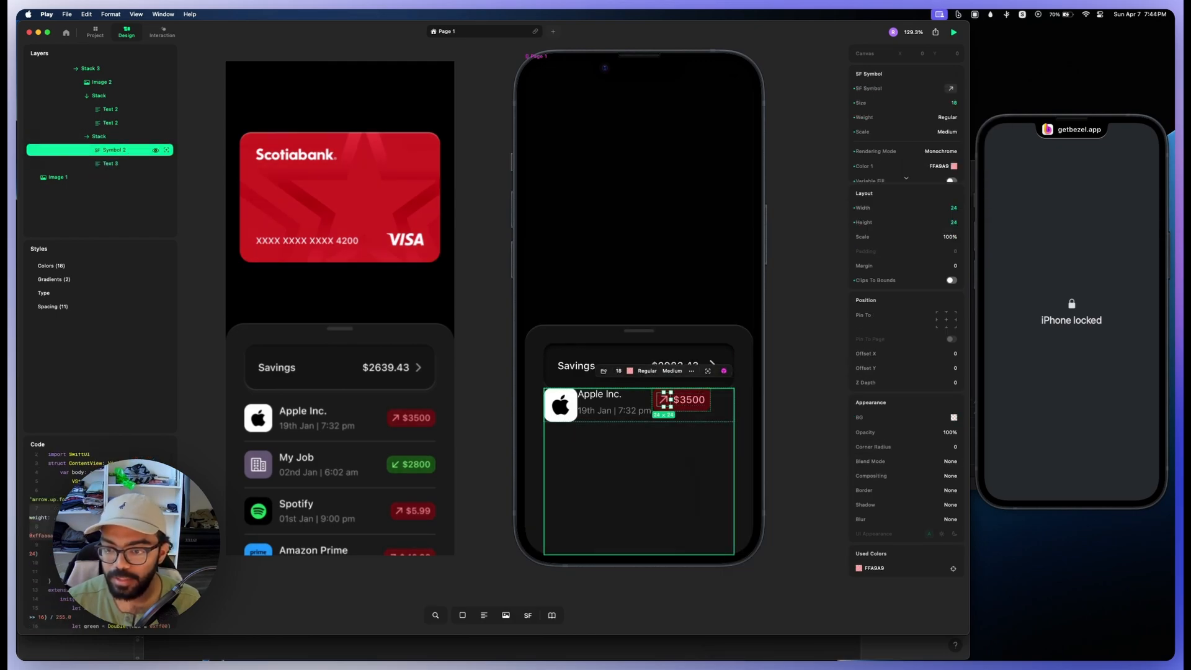
click(99, 137)
click(90, 68)
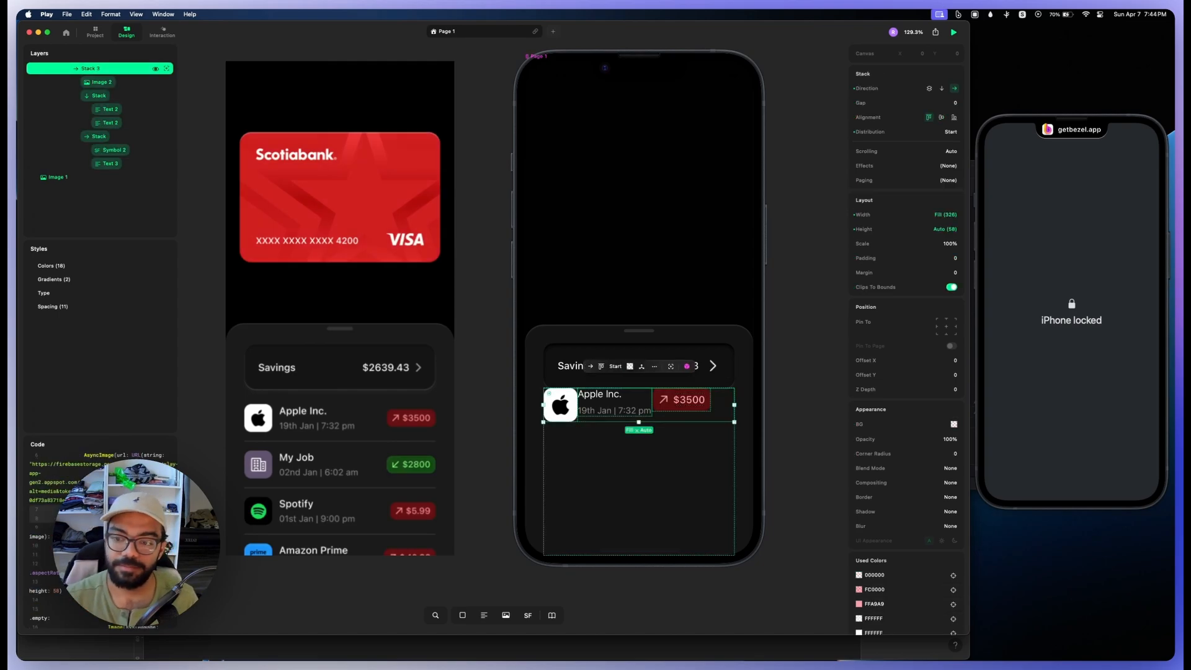
Step: Set the Apple Inc. text stack's width to Fill, and centre-align the whole row's contents with a gap of 12
click(581, 393)
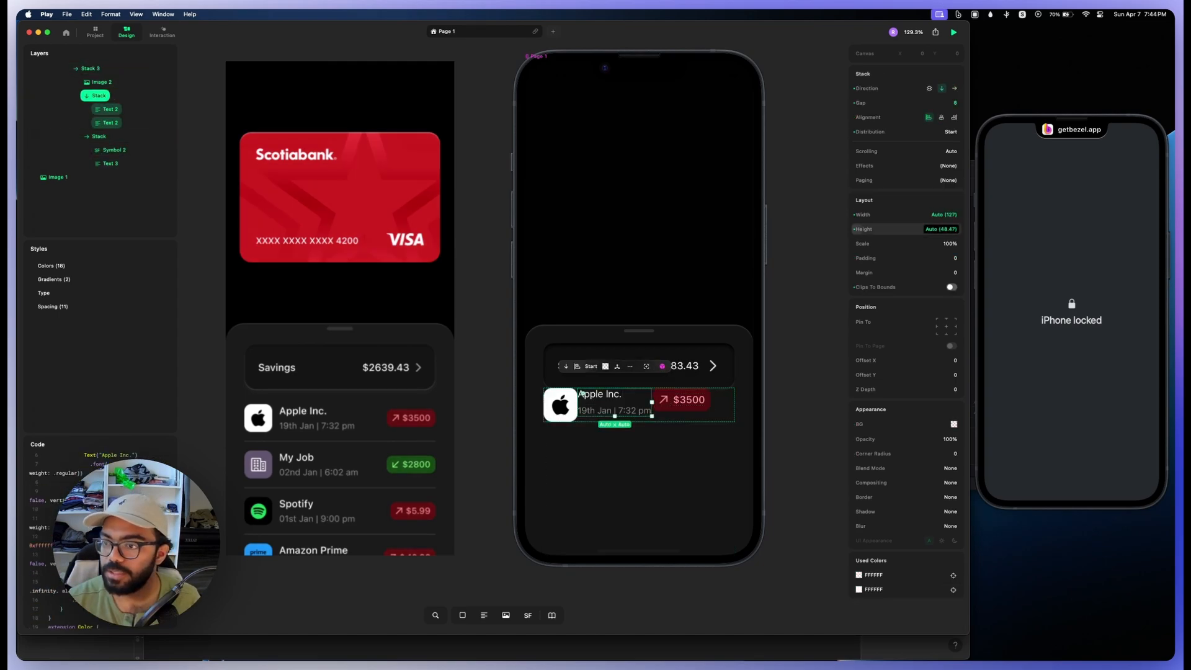
click(944, 215)
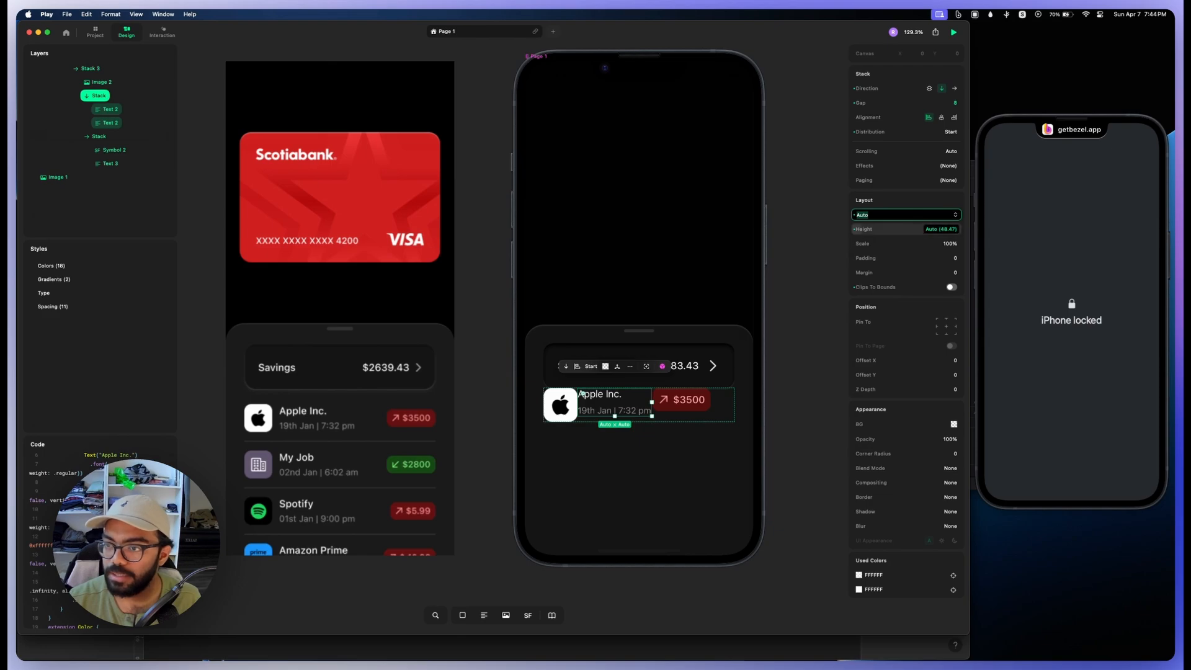
click(942, 229)
key(shift+Tab)
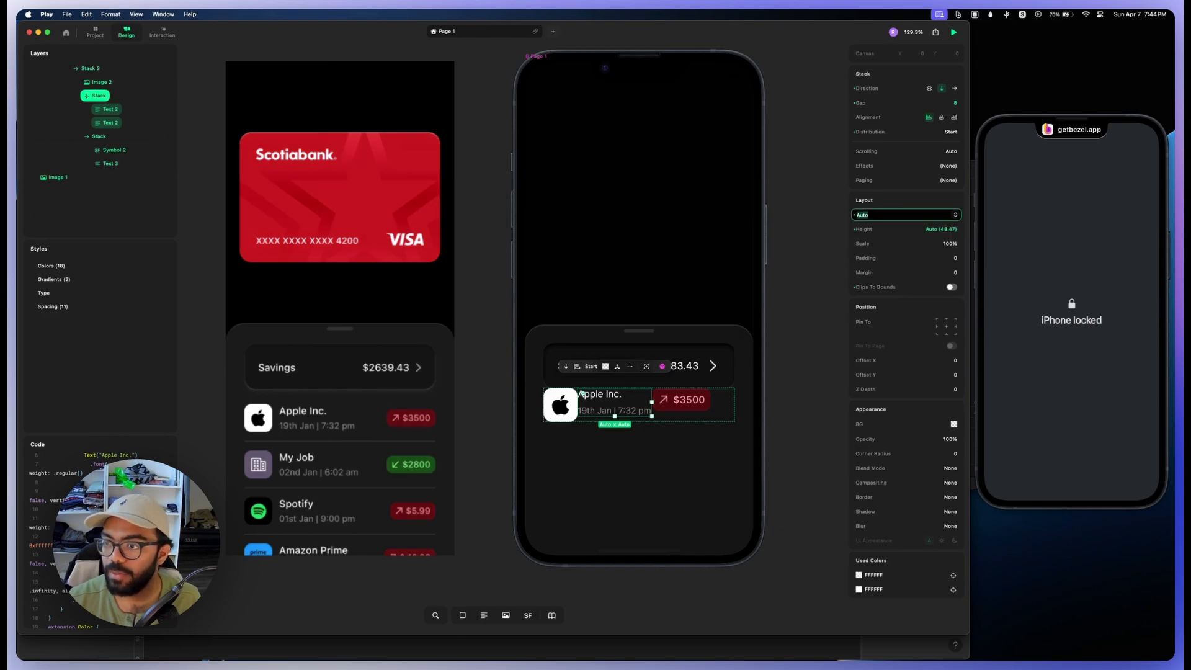
text(Fill)
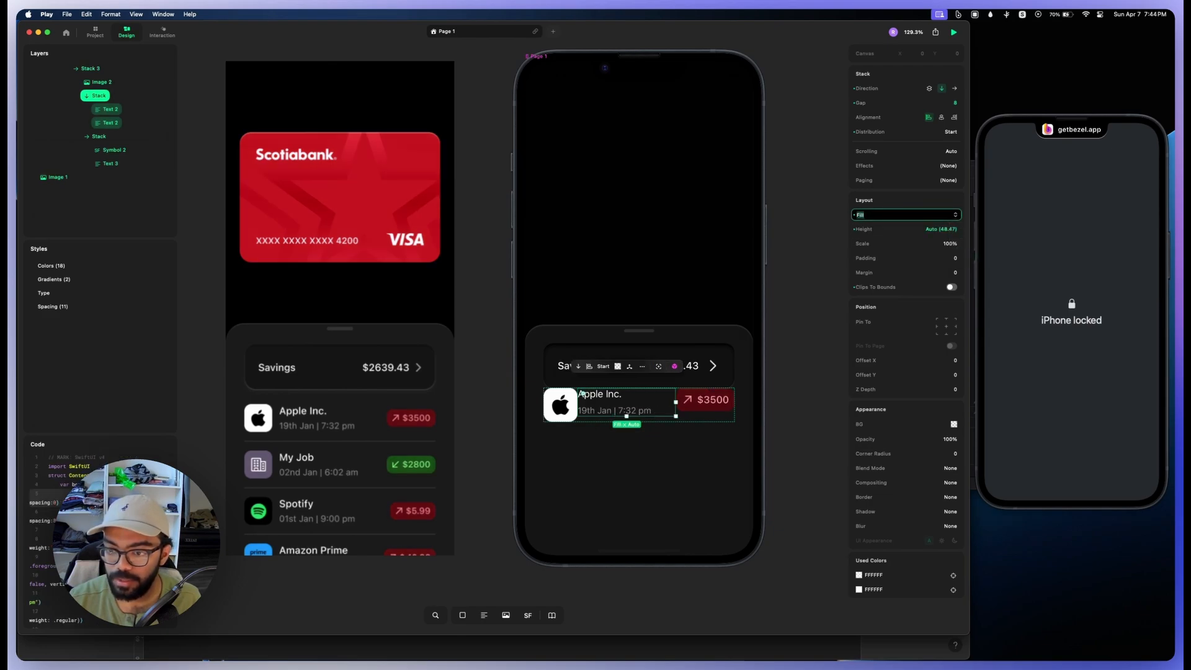
click(90, 68)
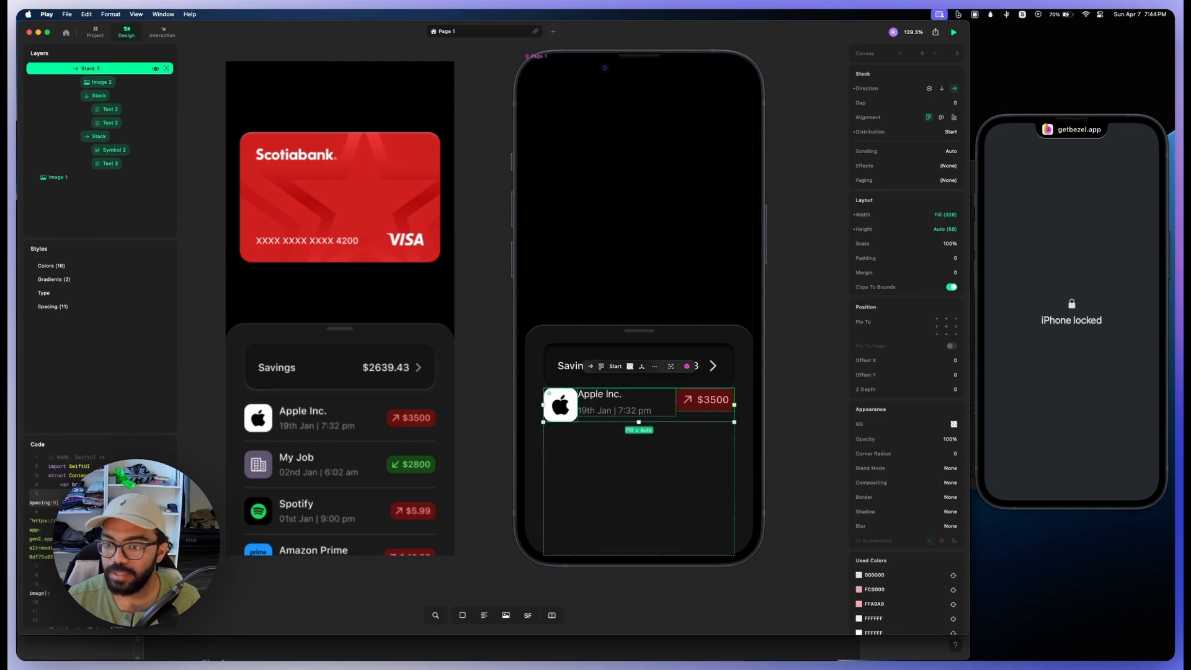
click(941, 117)
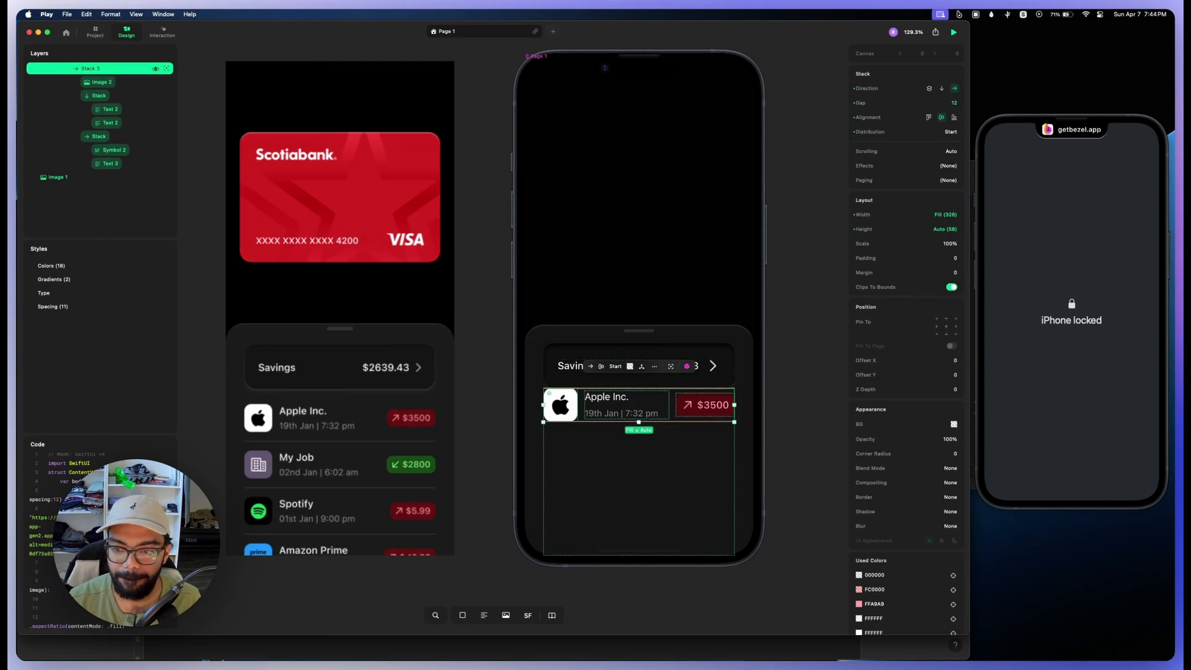
Step: Set the top padding of the stack holding the transaction row to 24
click(638, 478)
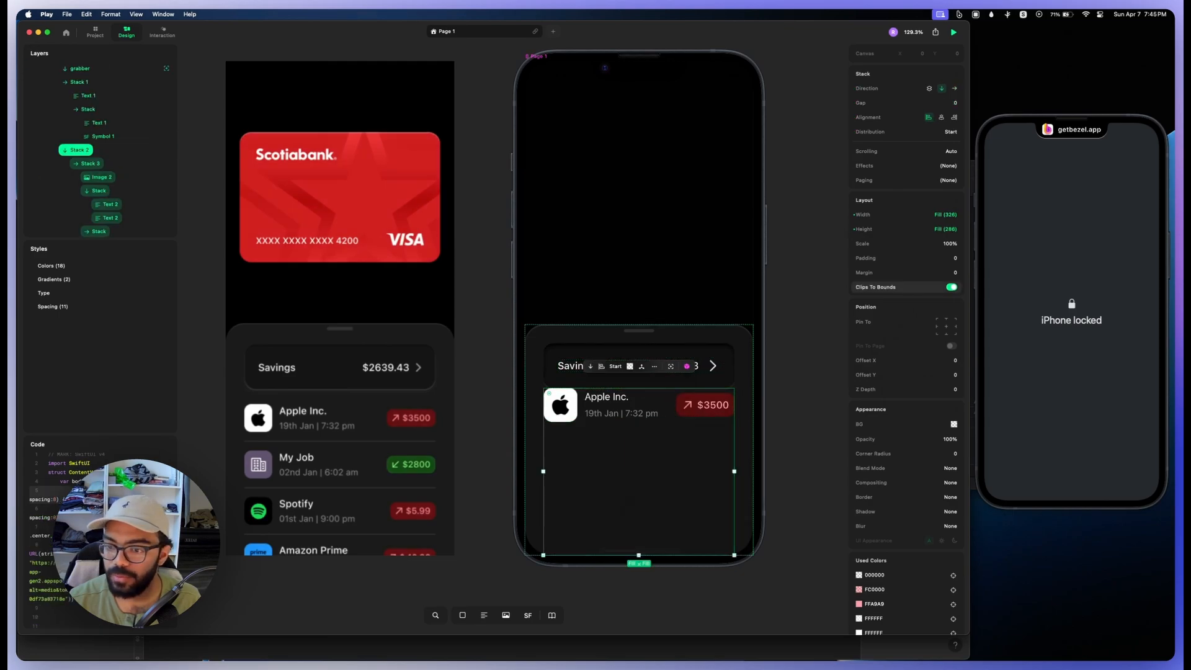
click(951, 258)
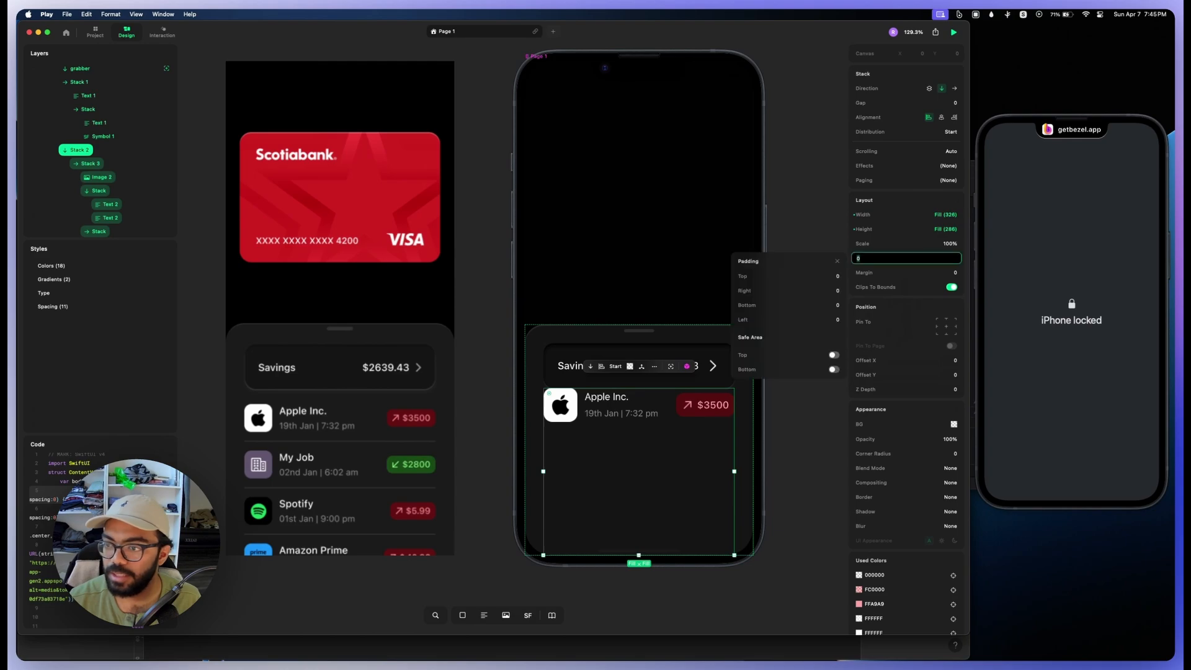
drag(739, 276, 802, 276)
double_click(645, 419)
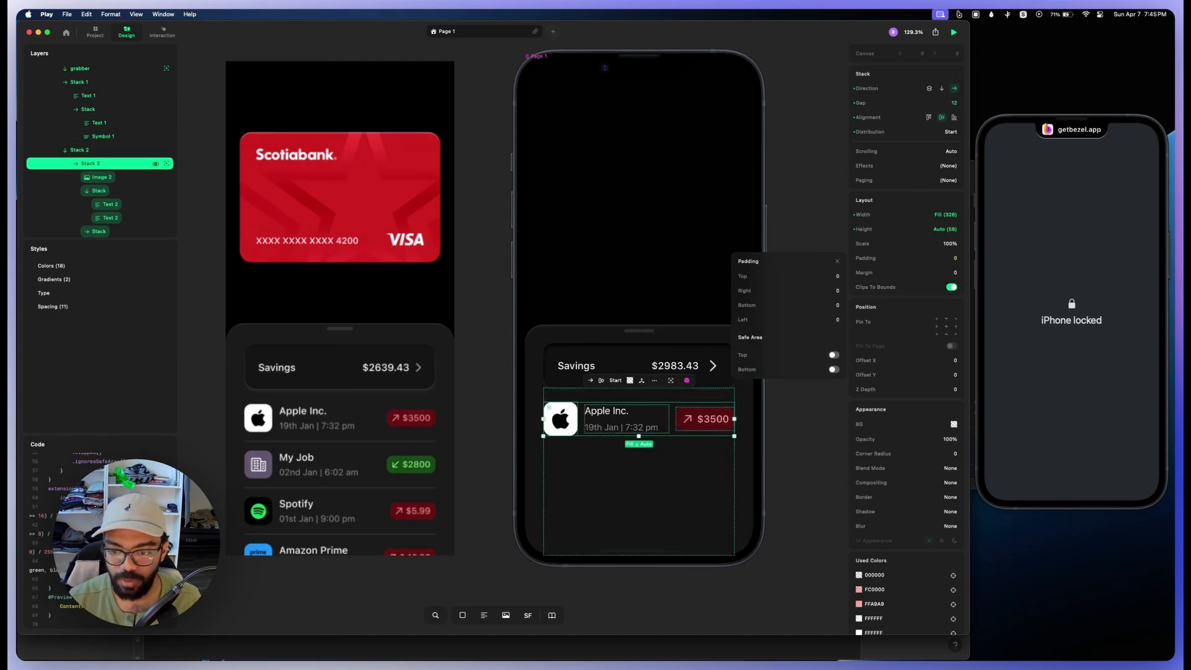
Step: Add a full-width divider stack 3 high below the Apple Inc. row, with white FFFFFF background and 10% opacity
click(87, 150)
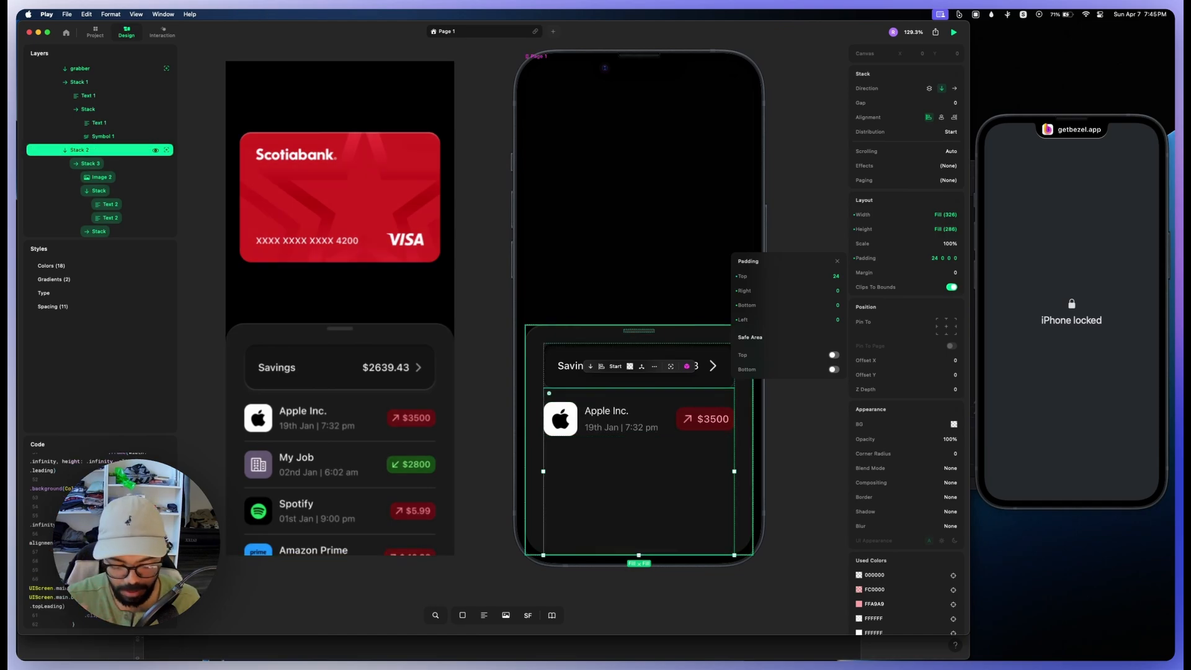
key(s)
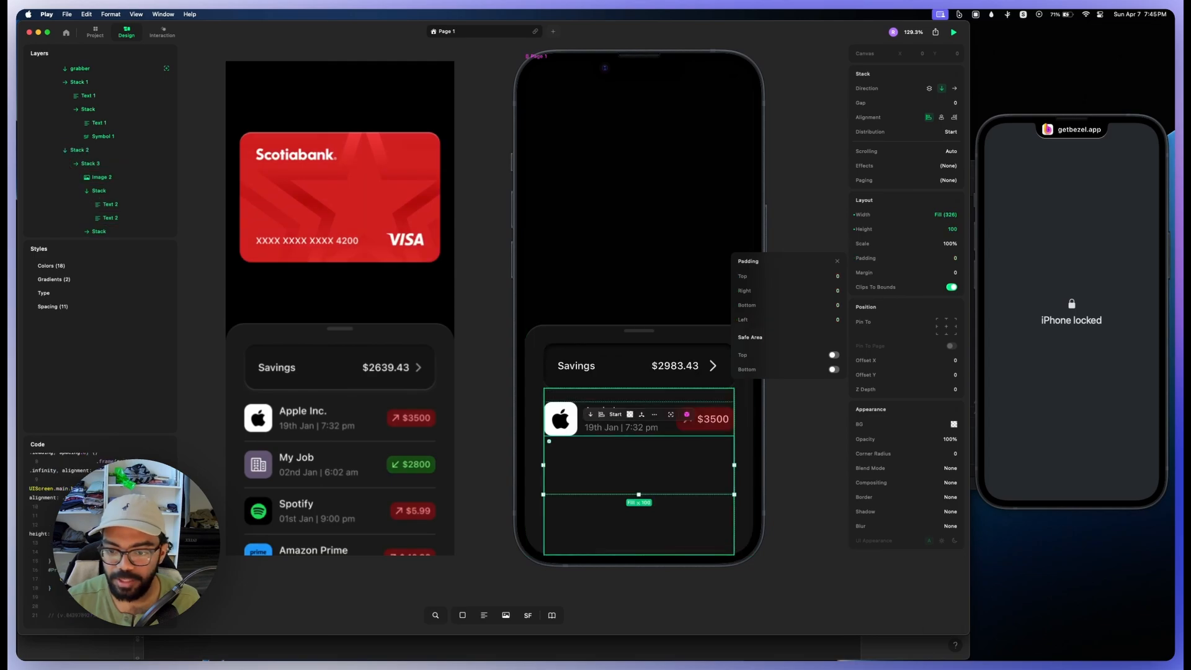
click(878, 229)
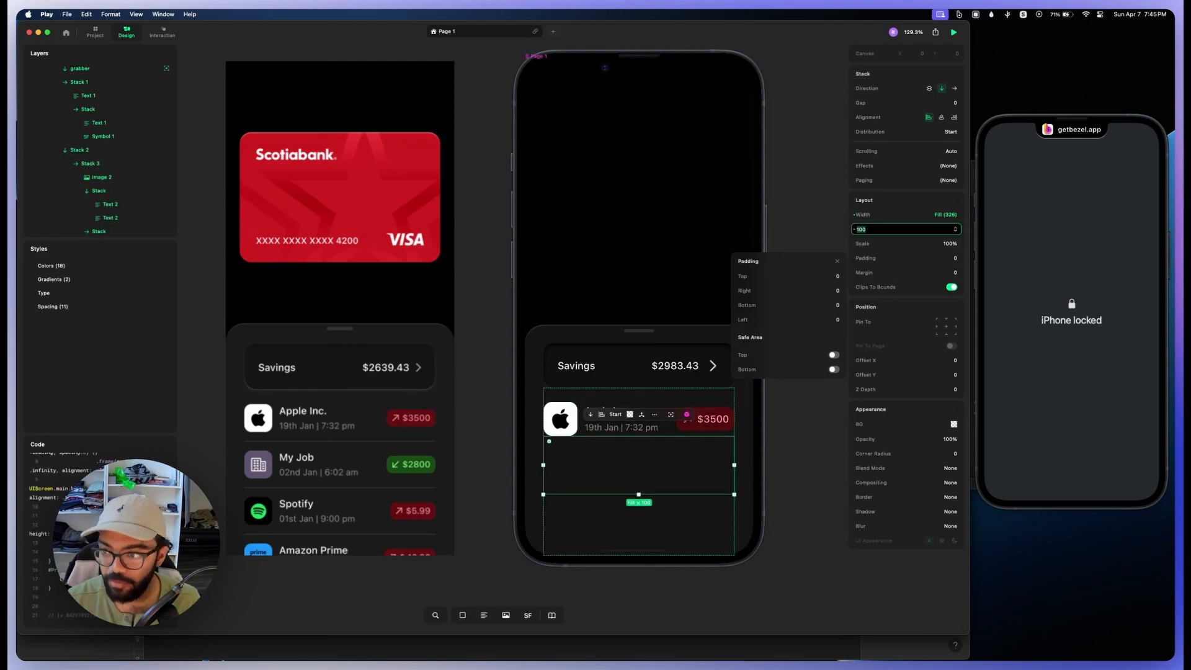
text(3)
key(Return)
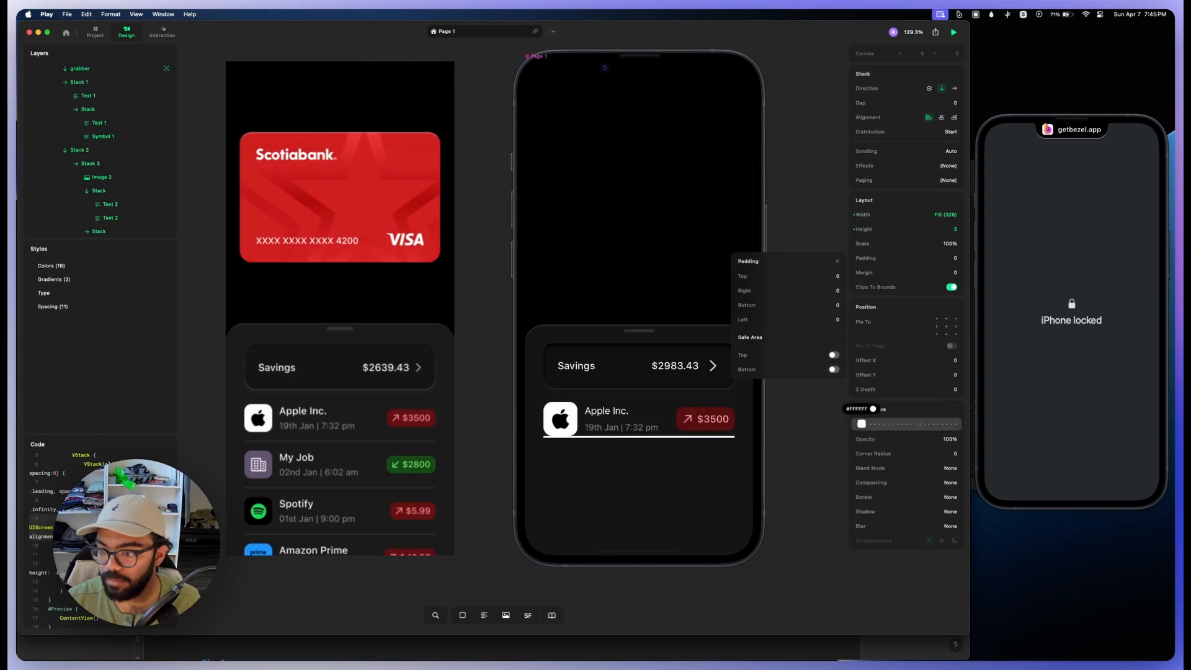
click(861, 424)
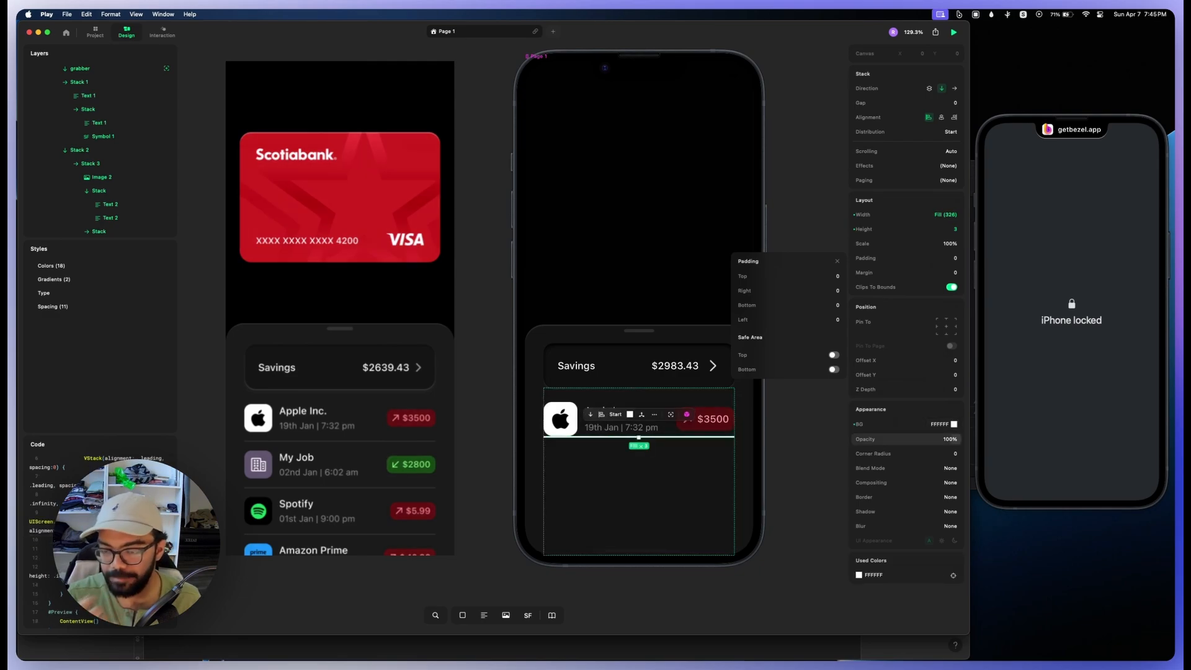
drag(951, 439, 866, 439)
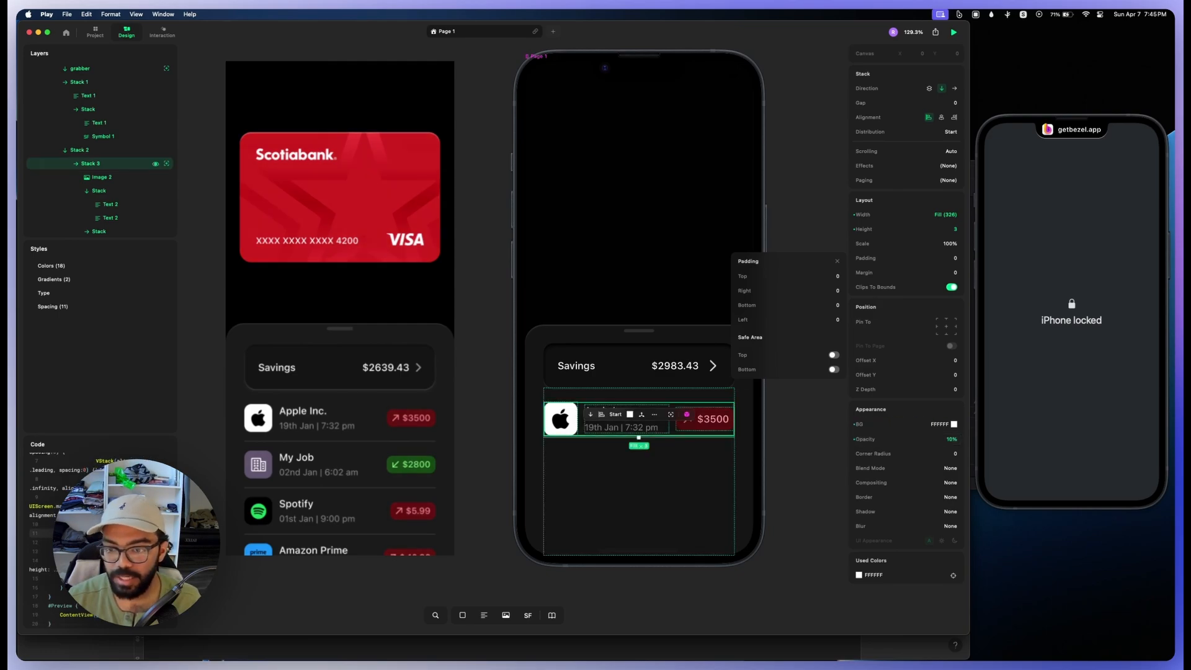
Step: Set the transaction list's gap to 16 and duplicate the Apple Inc. row together with its divider twice
click(81, 150)
drag(857, 103, 911, 103)
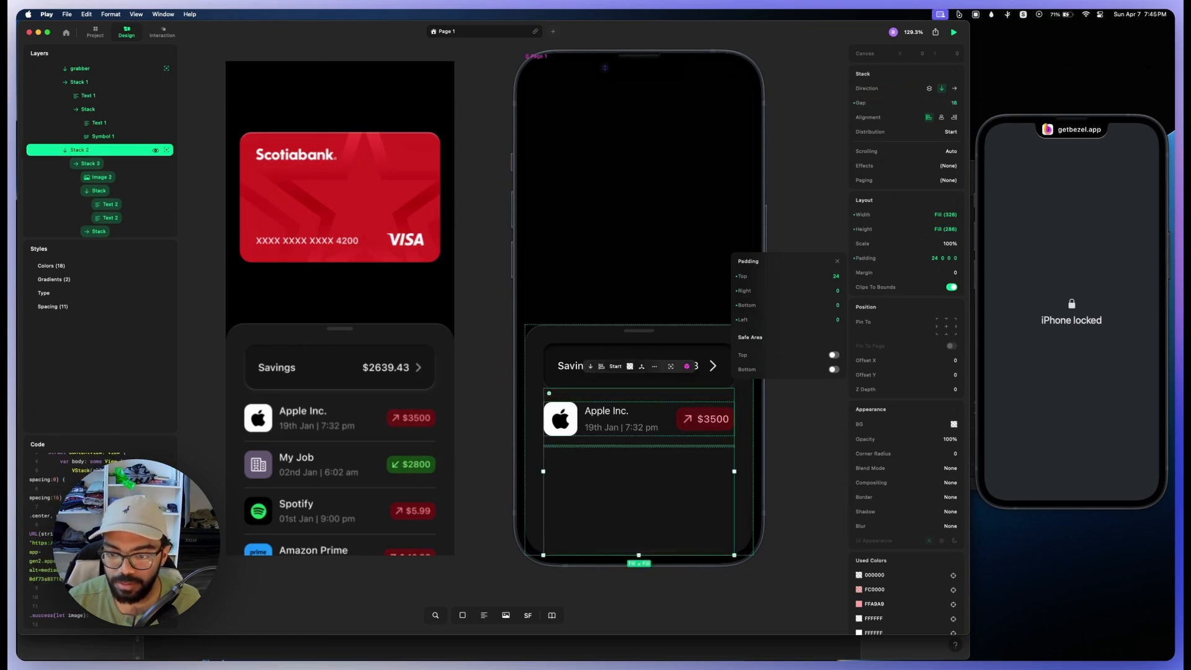
click(632, 424)
shift+click(625, 446)
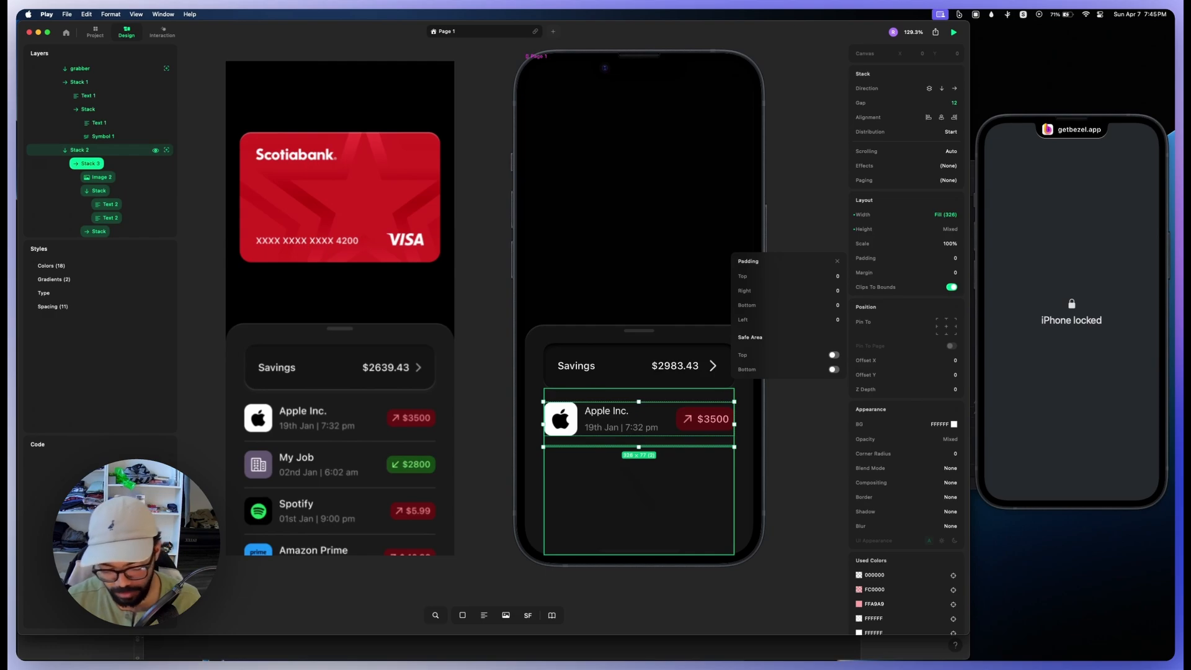
key(super+d)
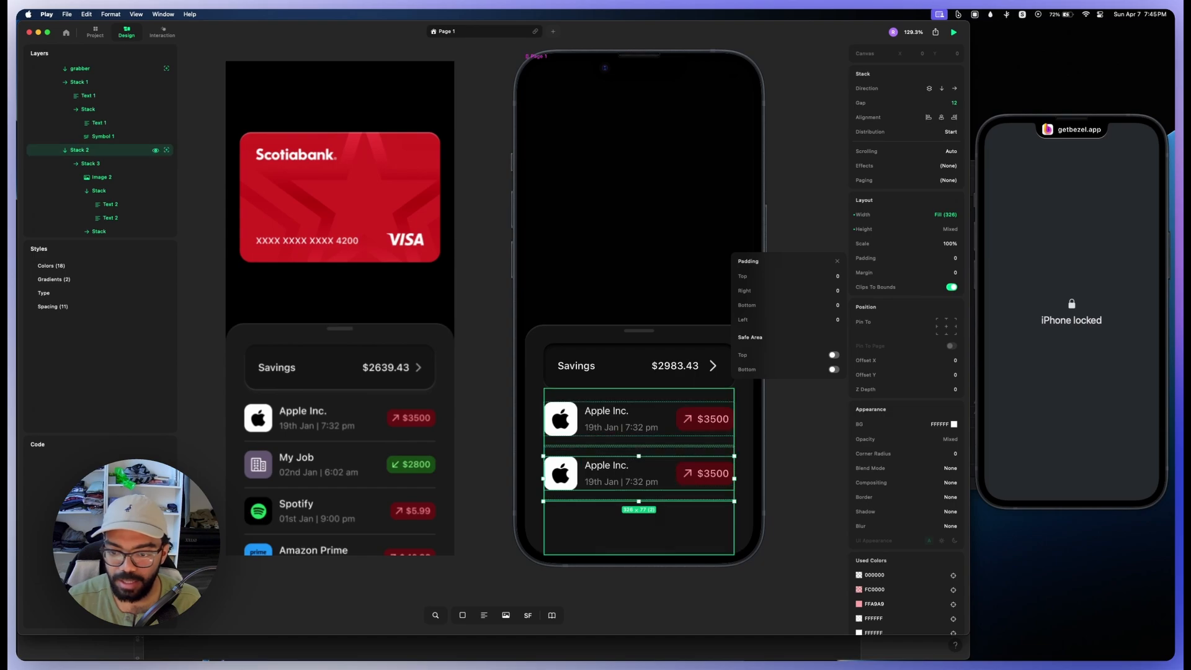
key(super+d)
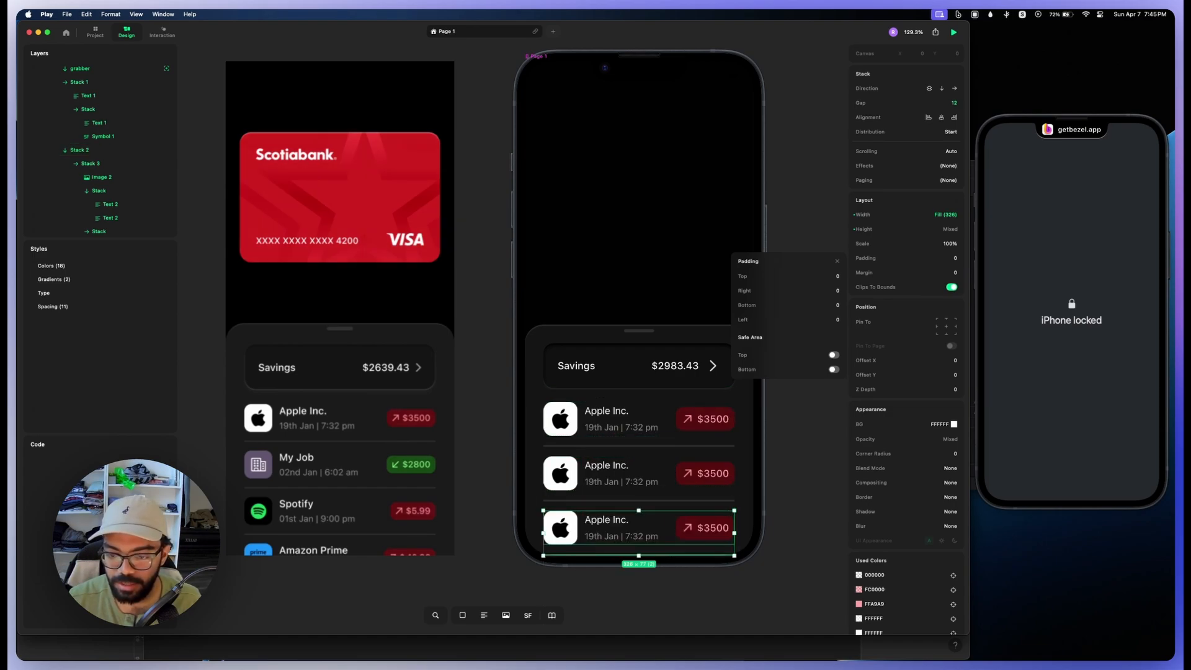
key(Escape)
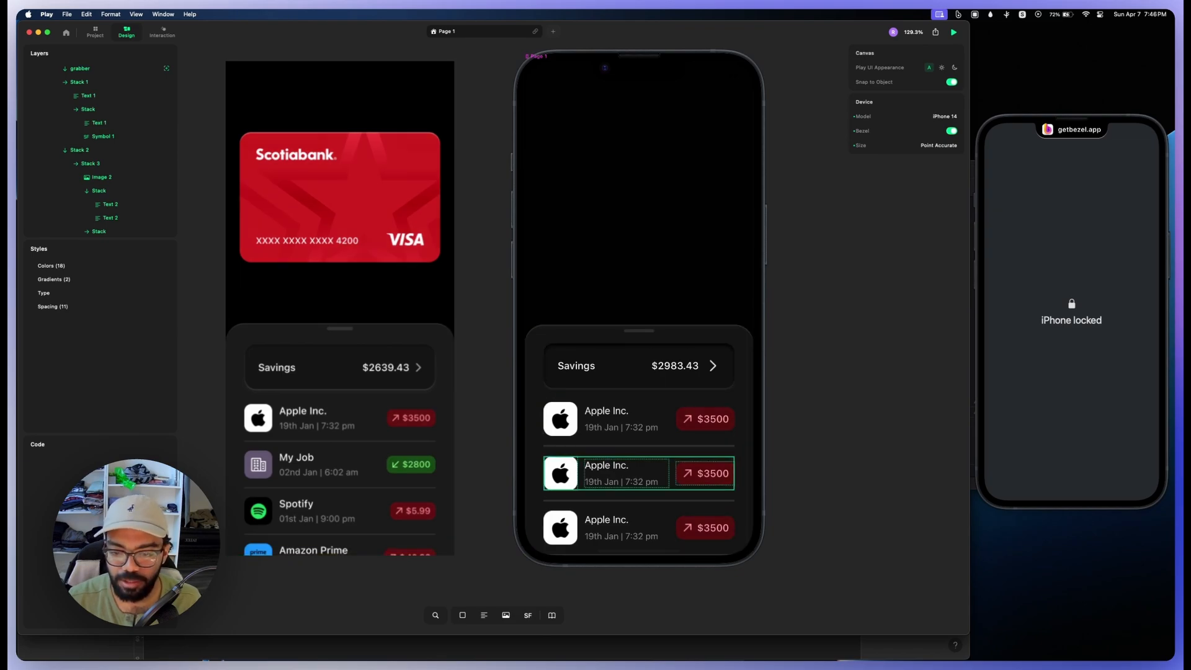
Step: Replace the second transaction row's Apple icon with the green Spotify image from the project's assets
double_click(560, 474)
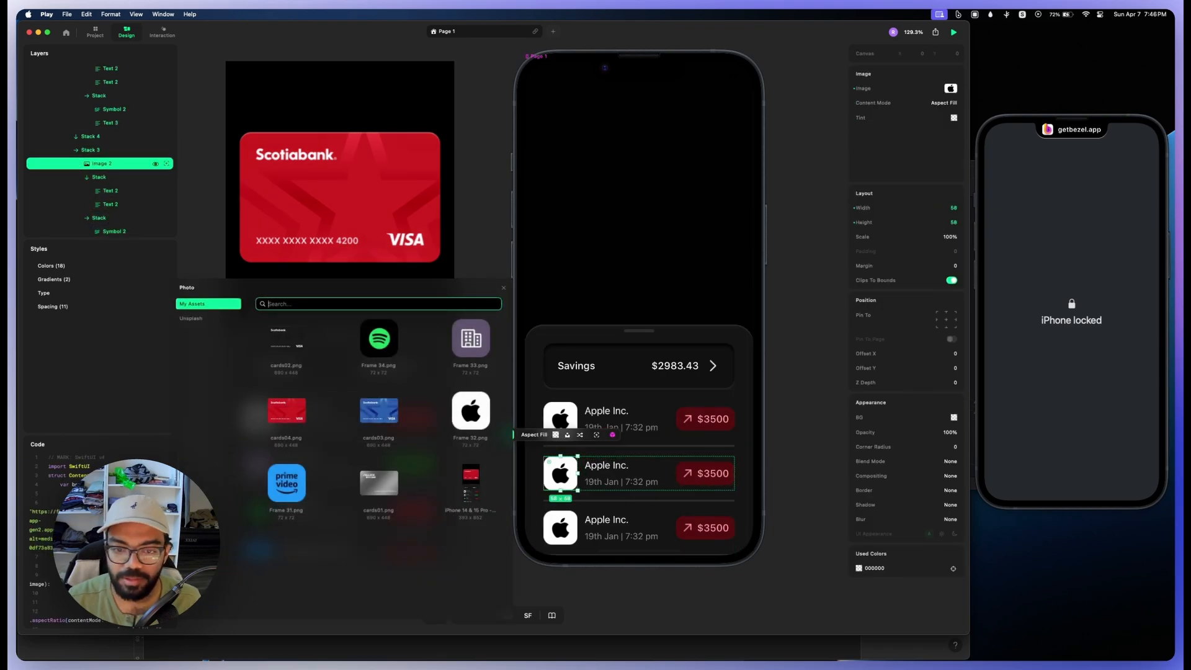
click(379, 338)
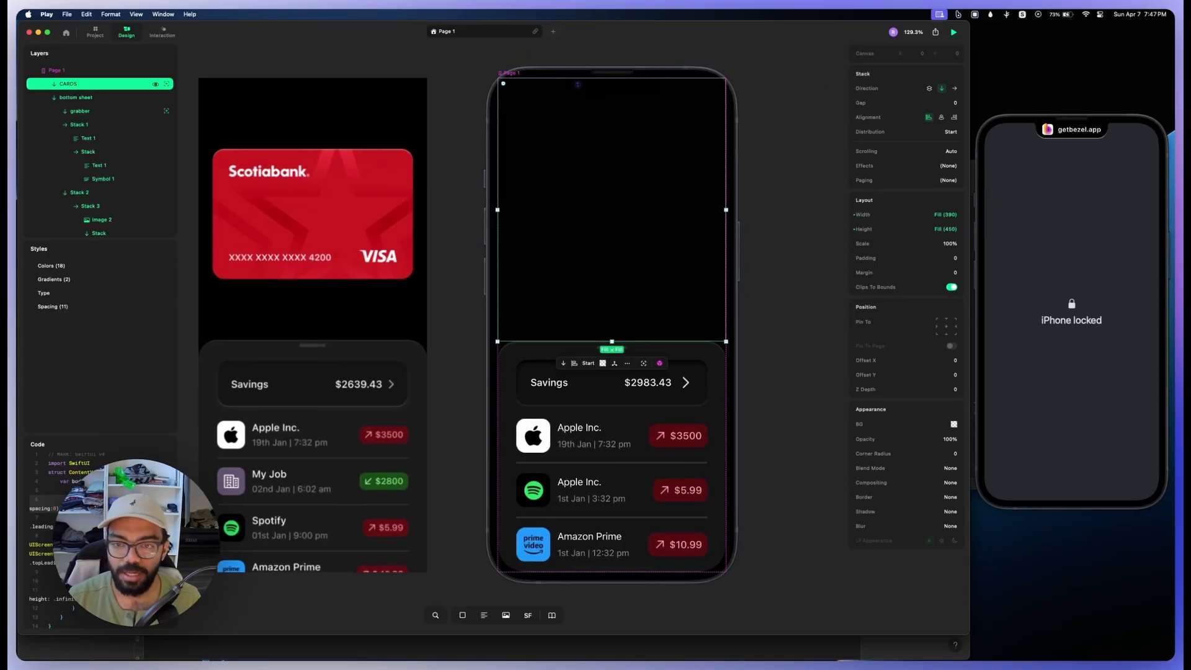
Step: Give the CARDS stack padding of 12 and add an auto-height nested stack containing the red card image cards04.png
click(77, 98)
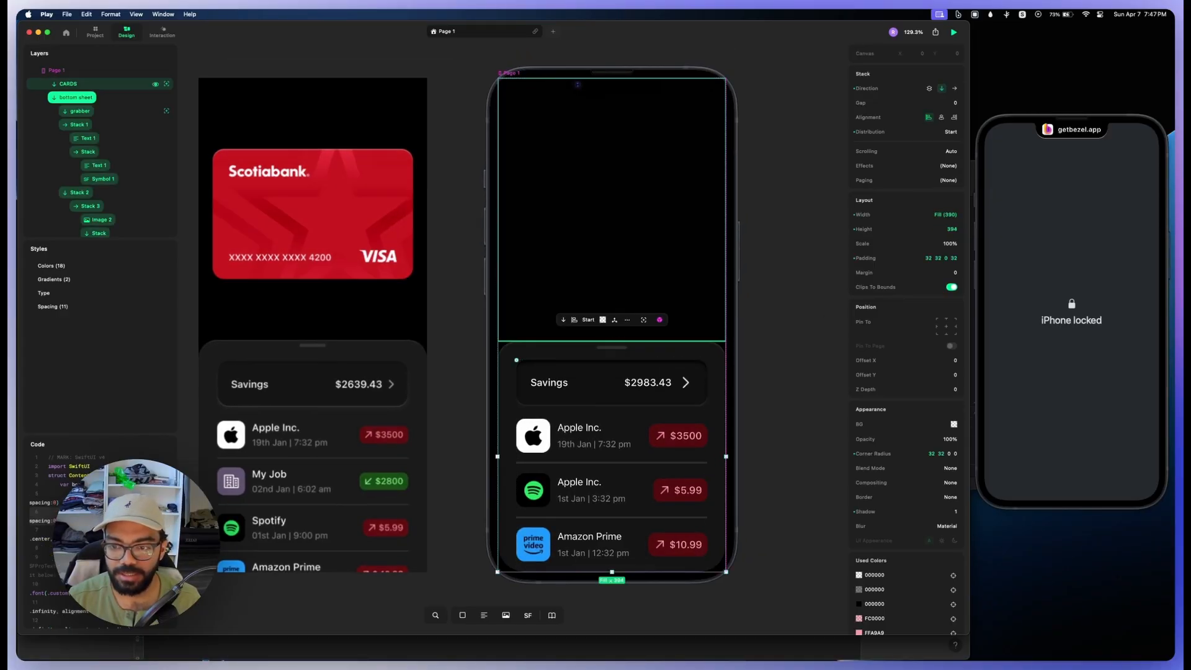
click(69, 84)
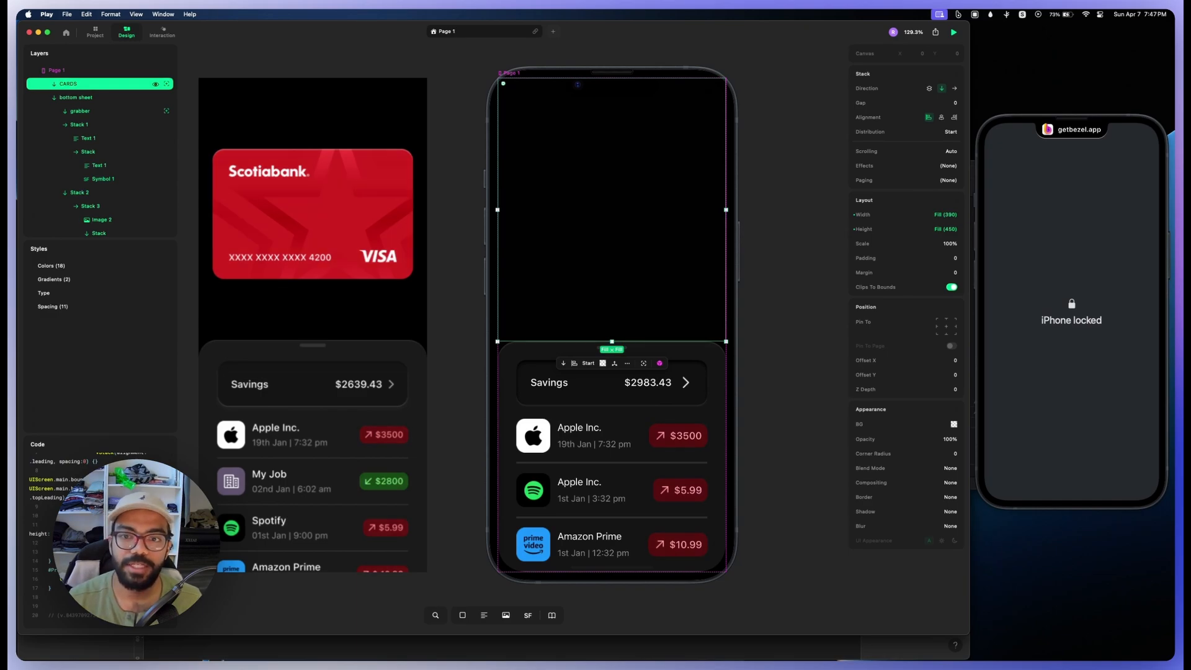
key(s)
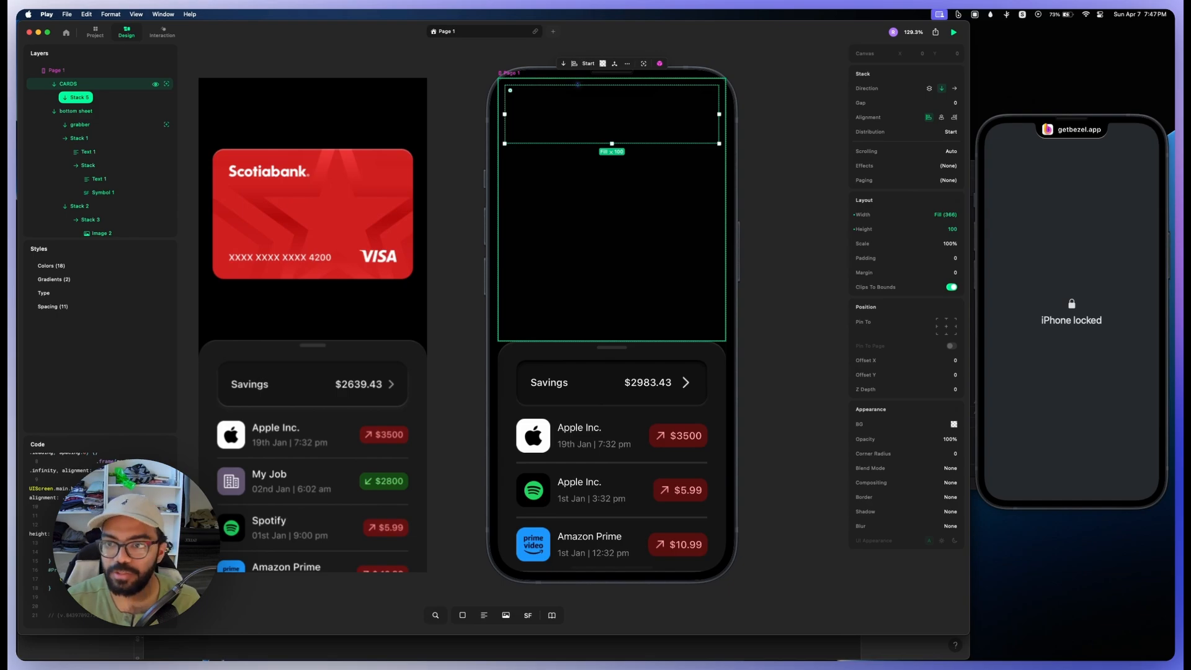
key(i)
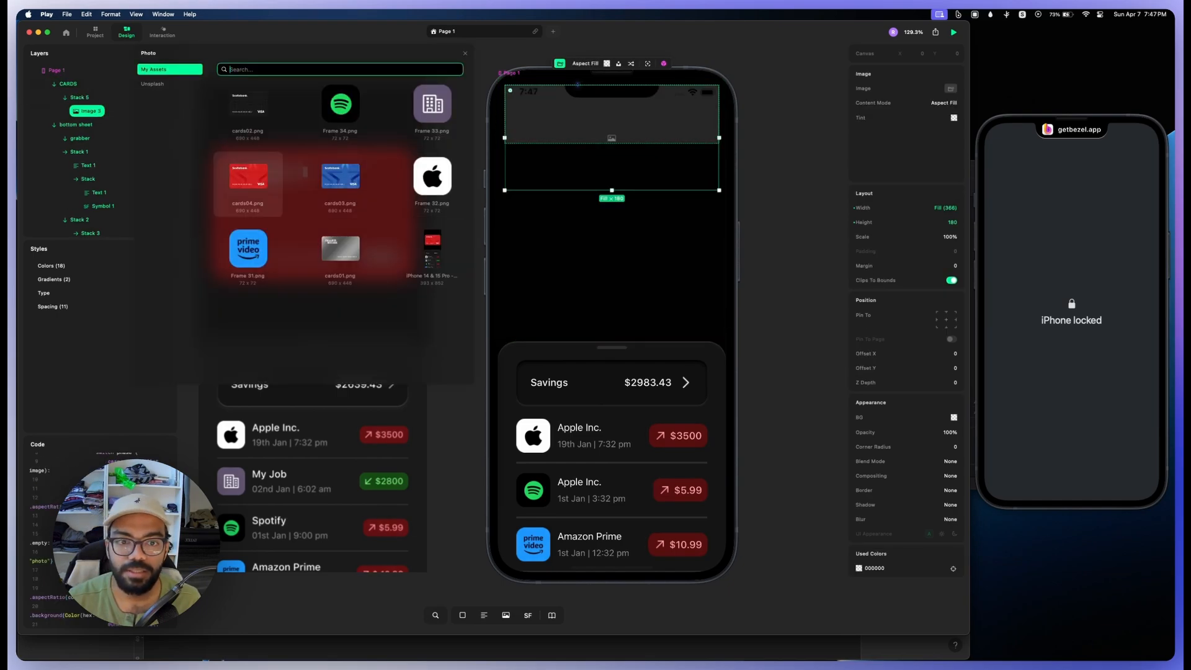
click(248, 180)
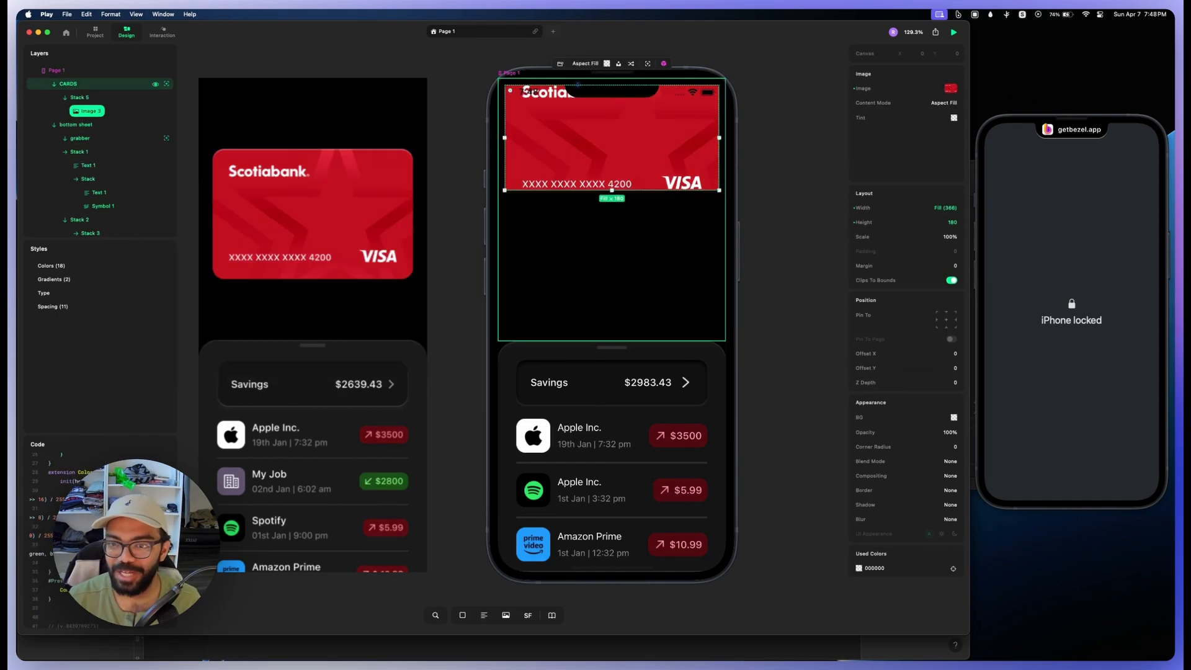
click(83, 84)
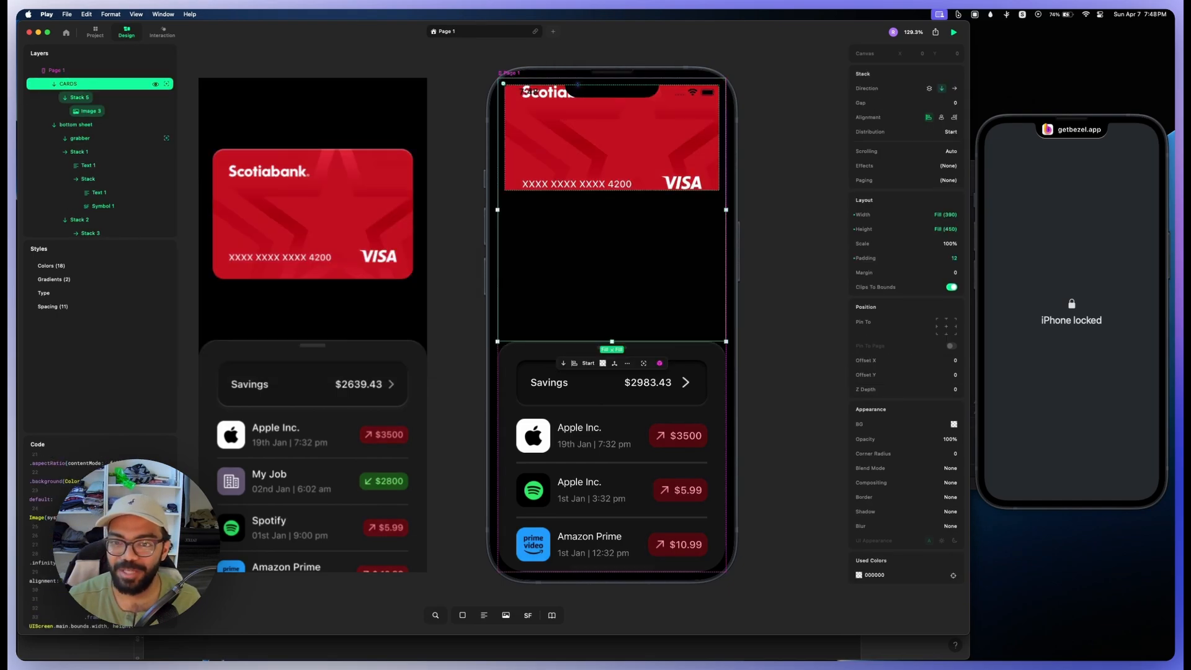
Step: Set the card image's content mode to Aspect Fit and increase its height to about 226
click(79, 98)
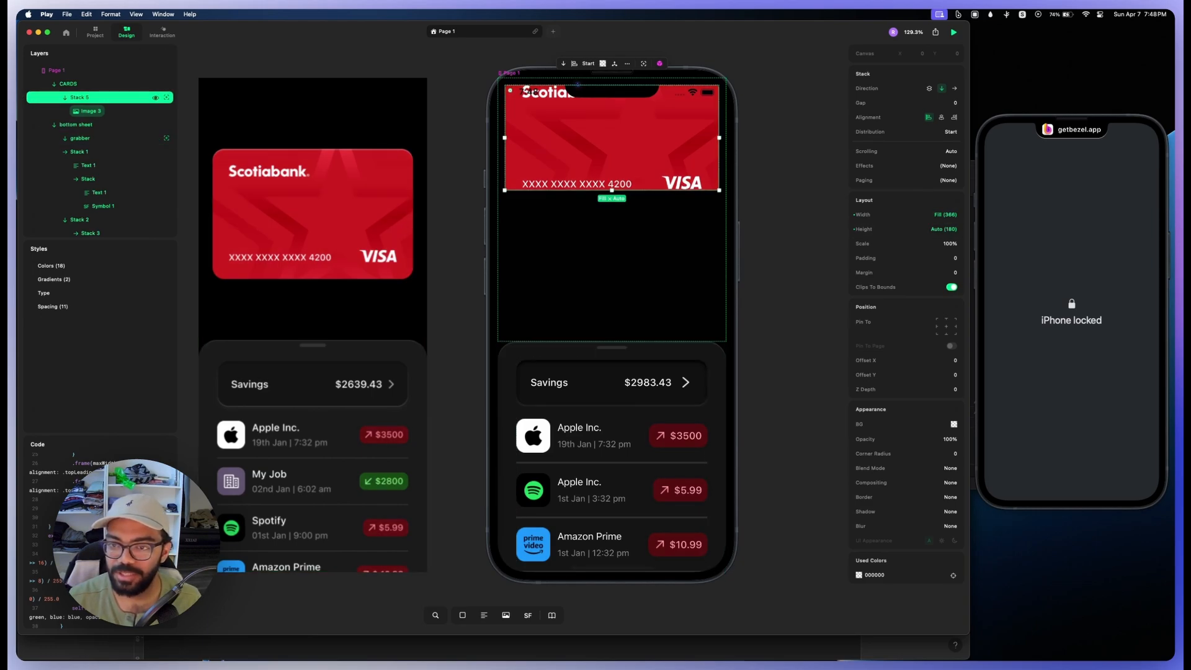
click(87, 111)
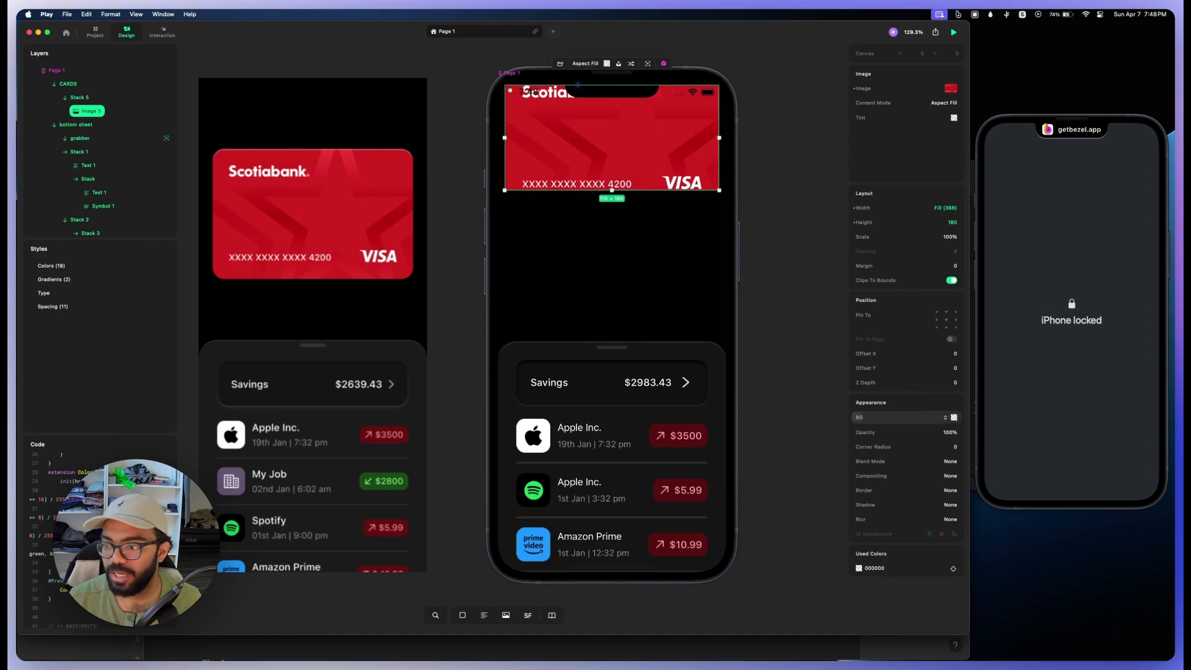
click(943, 103)
click(943, 117)
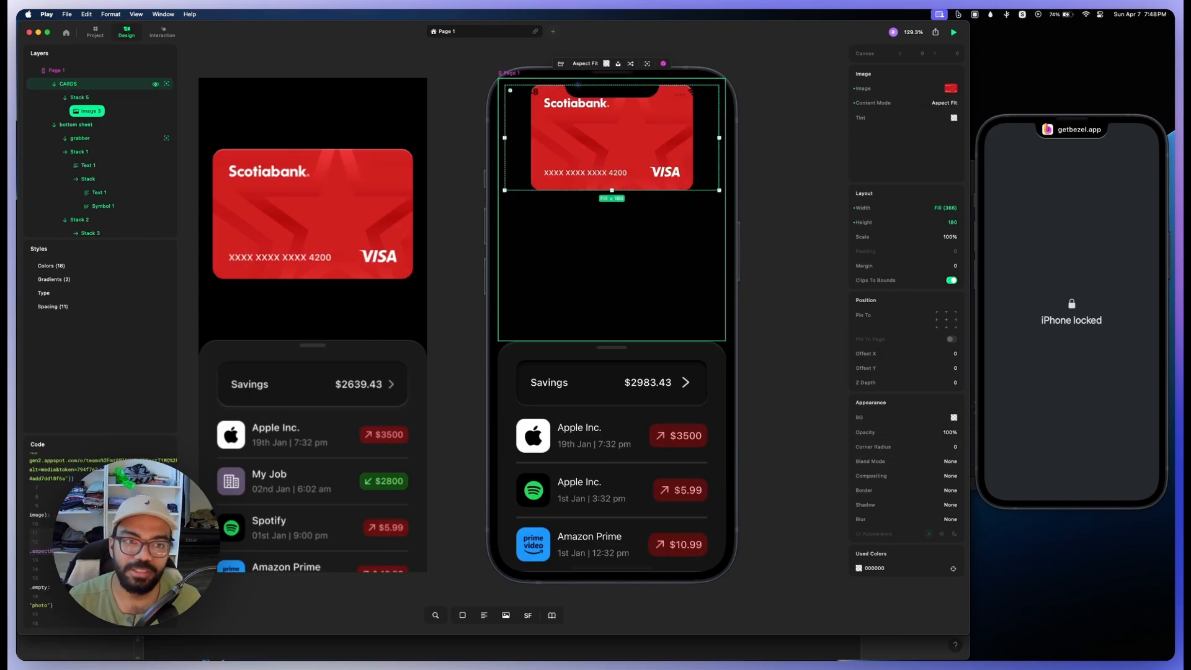
drag(611, 191, 611, 217)
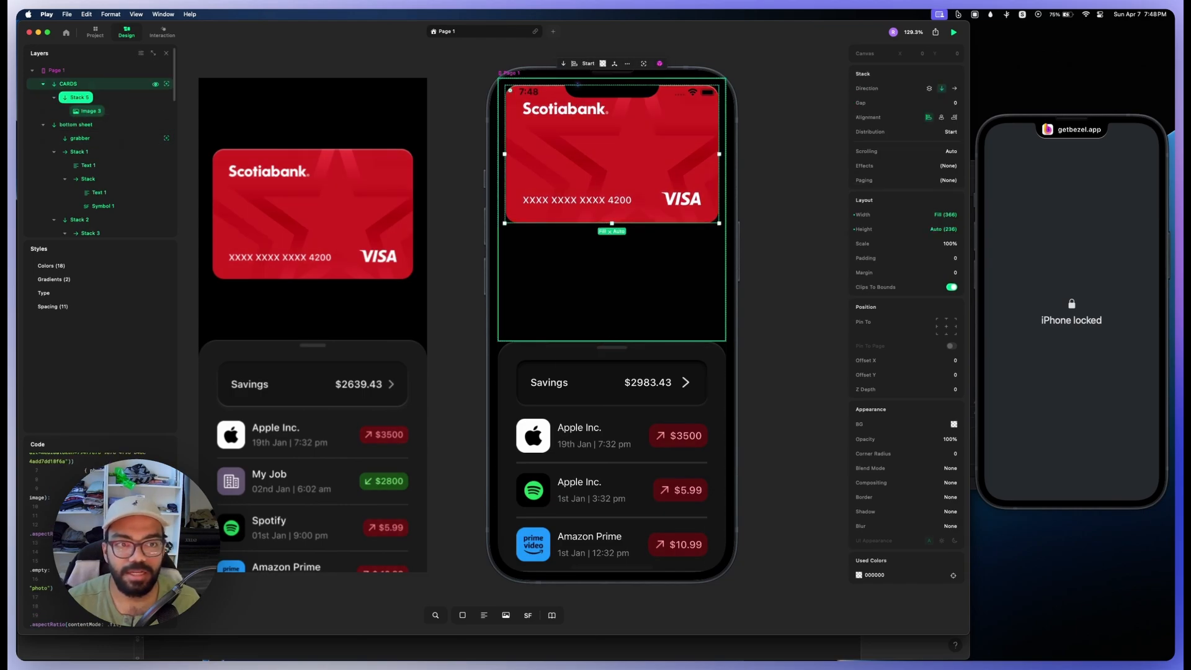
Step: Set the CARDS stack's padding to 24
click(68, 84)
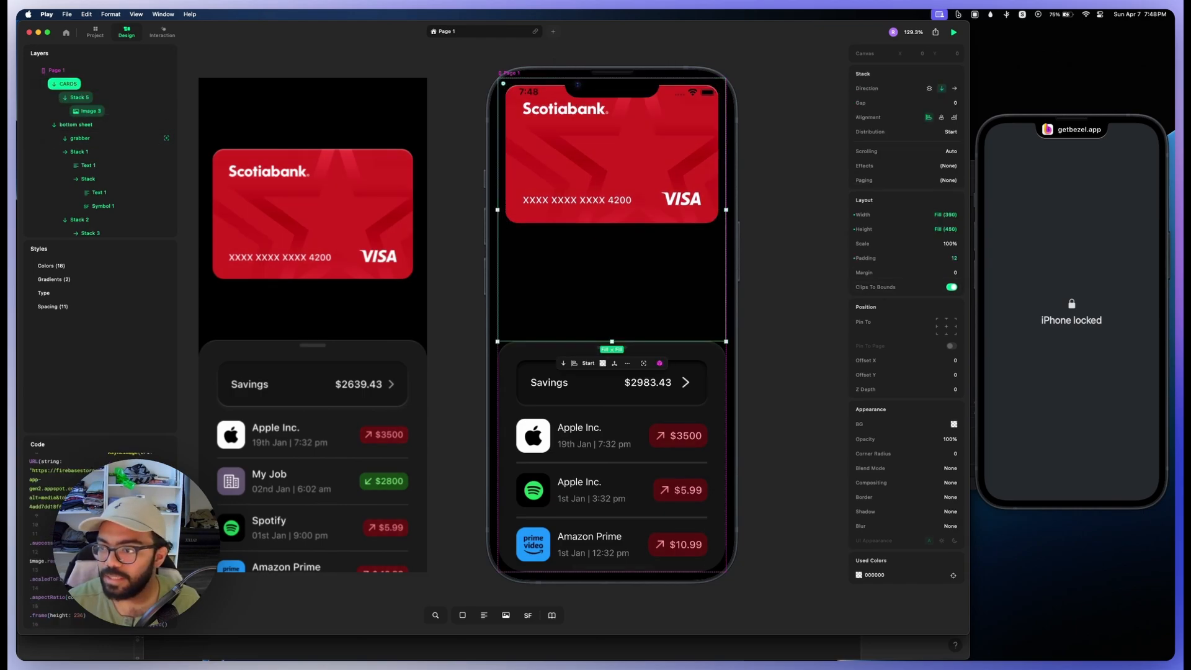
drag(901, 258, 919, 258)
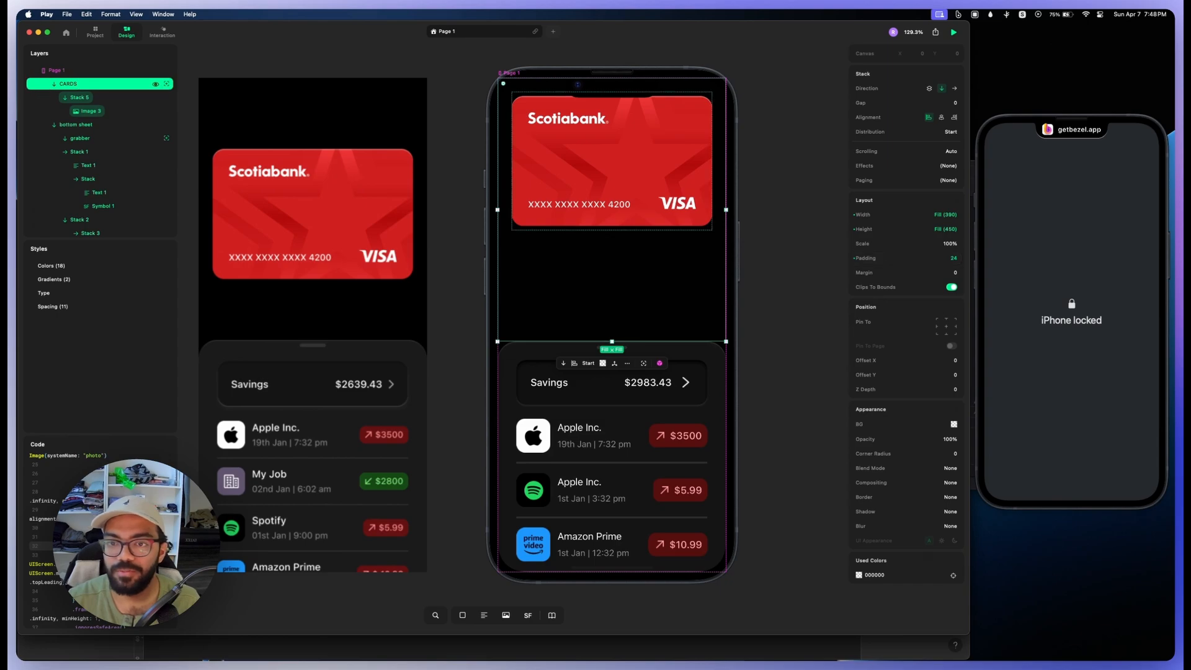
Step: Set the CARDS stack's top padding to 128, keeping 24 on the other three sides
click(79, 98)
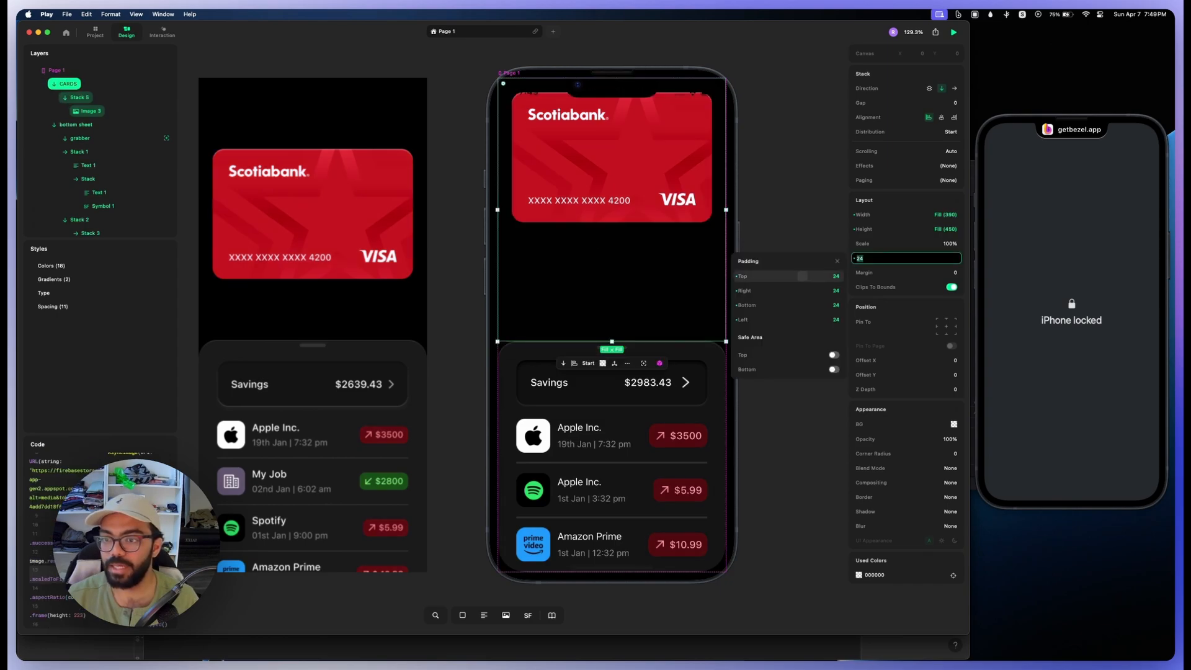
drag(802, 276, 838, 276)
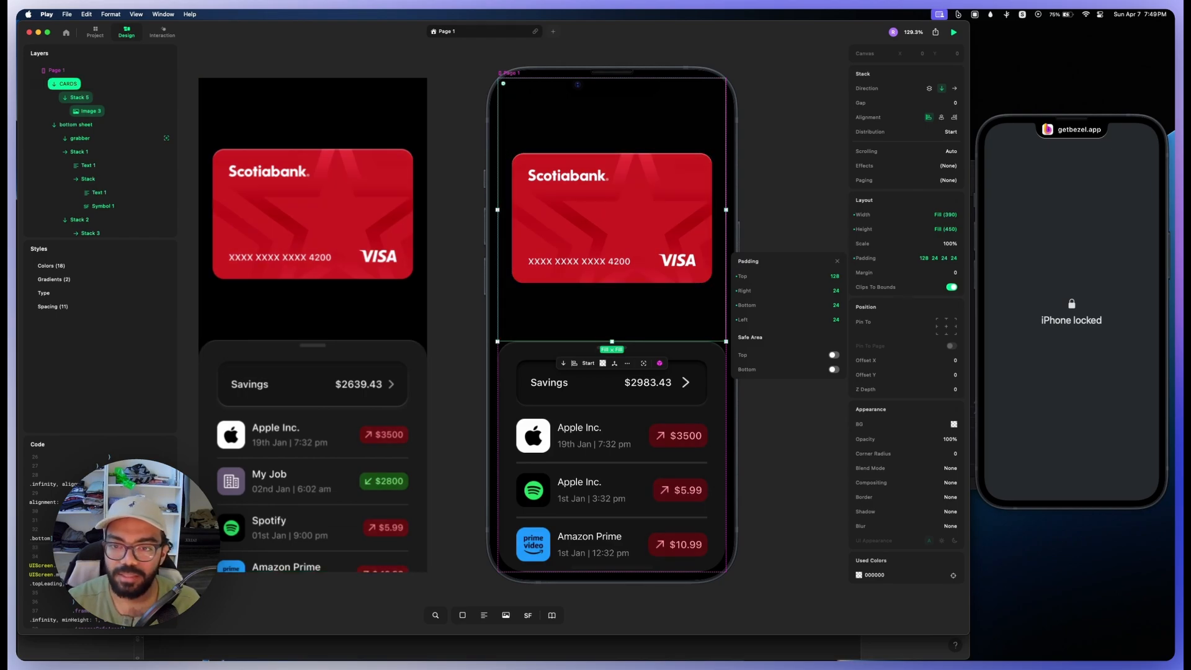
key(Escape)
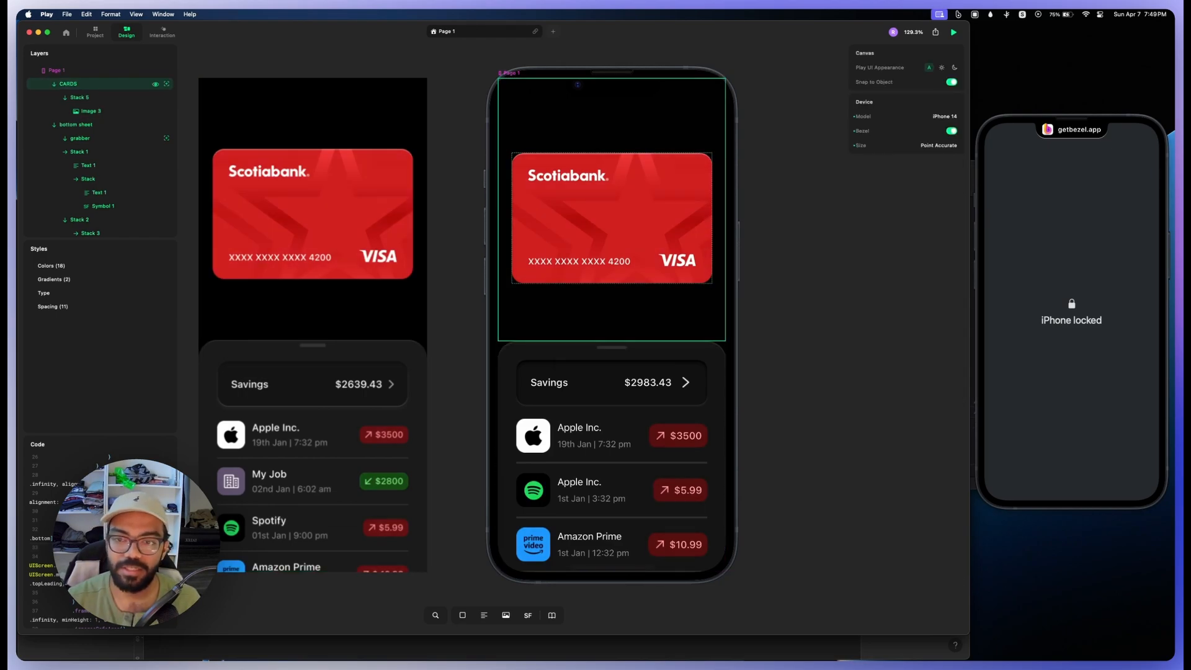
Step: Rename the nested stack that holds the red card image as "red stack"
double_click(611, 219)
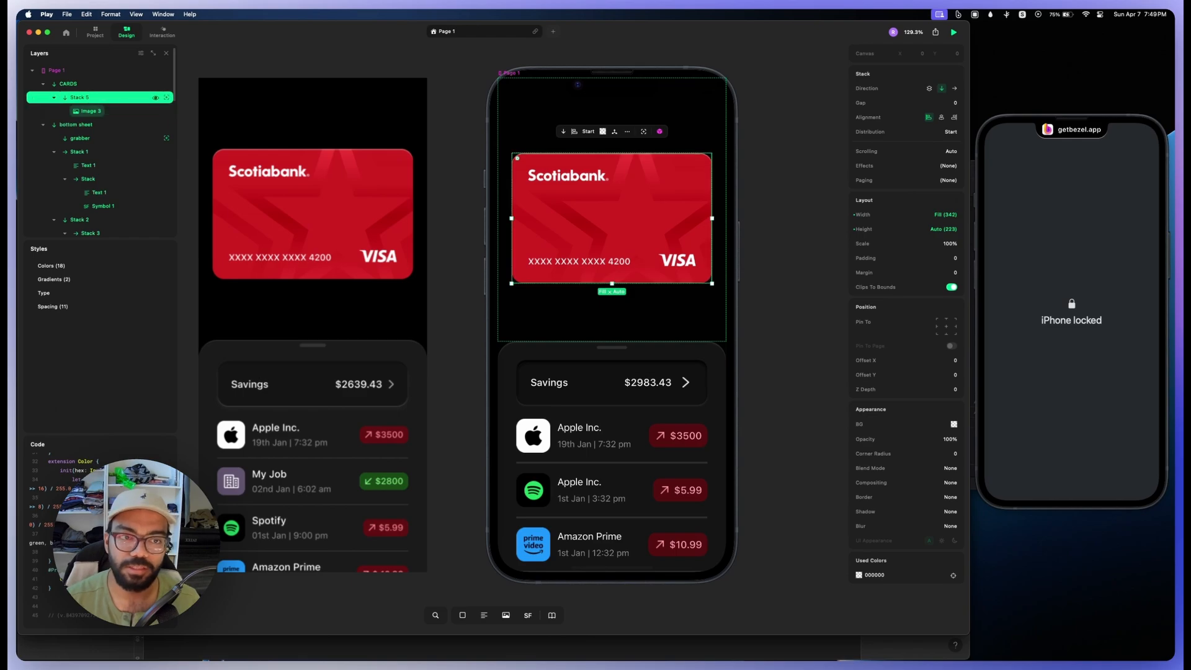
double_click(77, 97)
text(red)
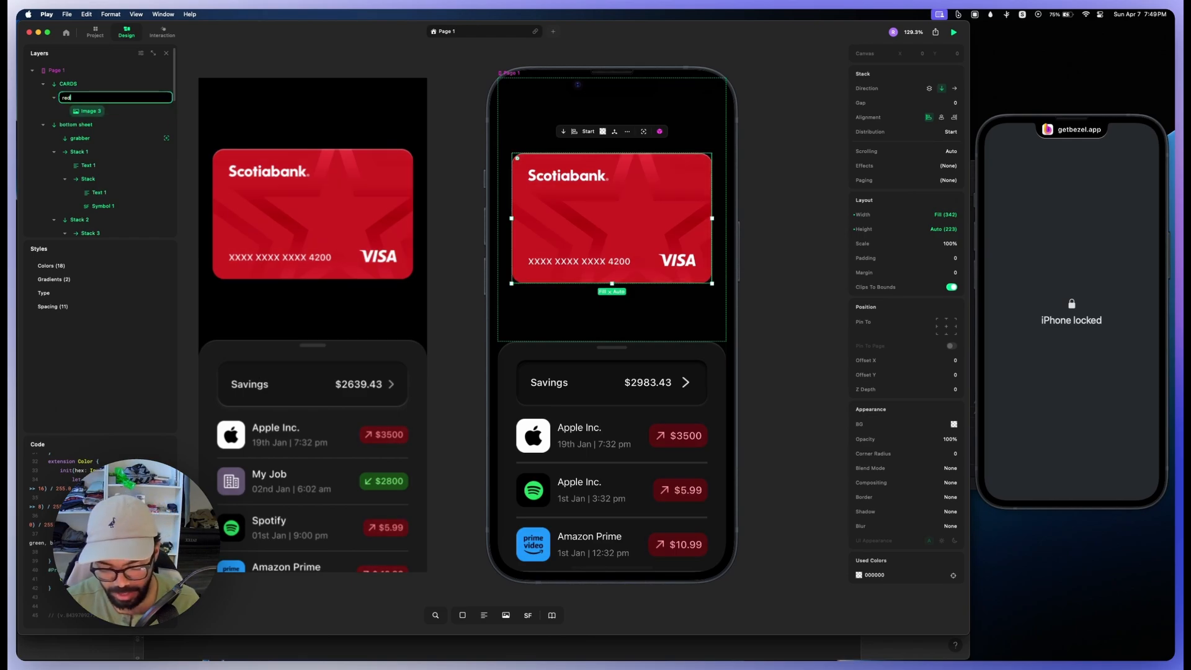
text( ctack)
key(Return)
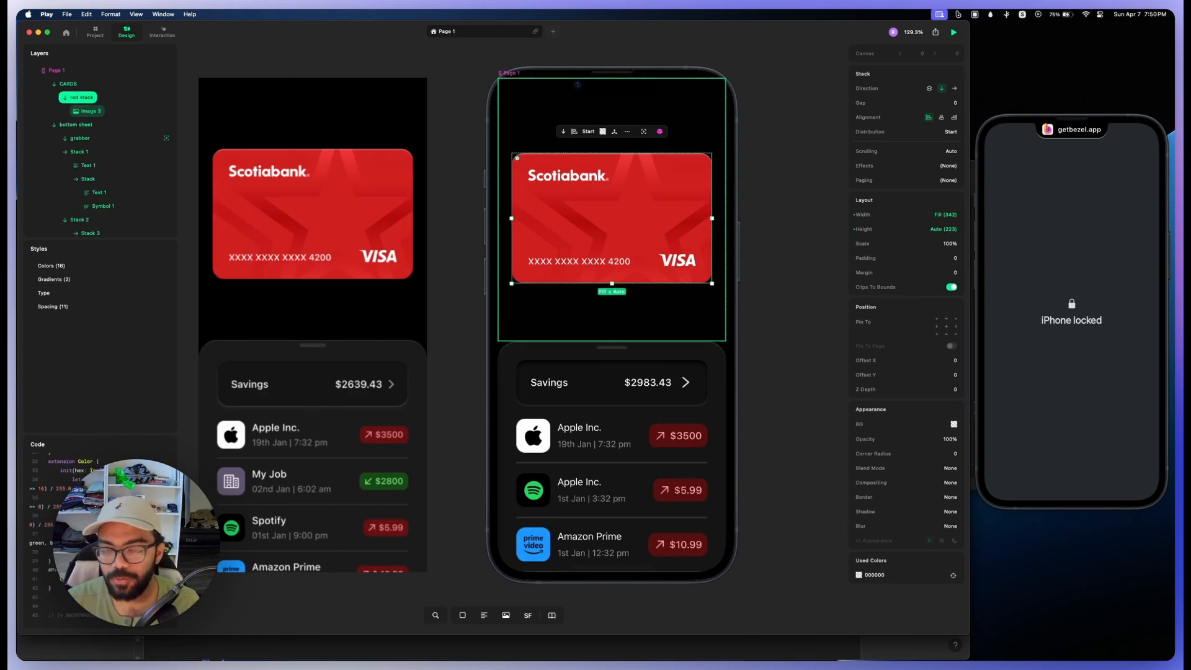
Step: Duplicate the red stack and replace the copy's image with the blue card cards03.png from the project's assets
key(super+d)
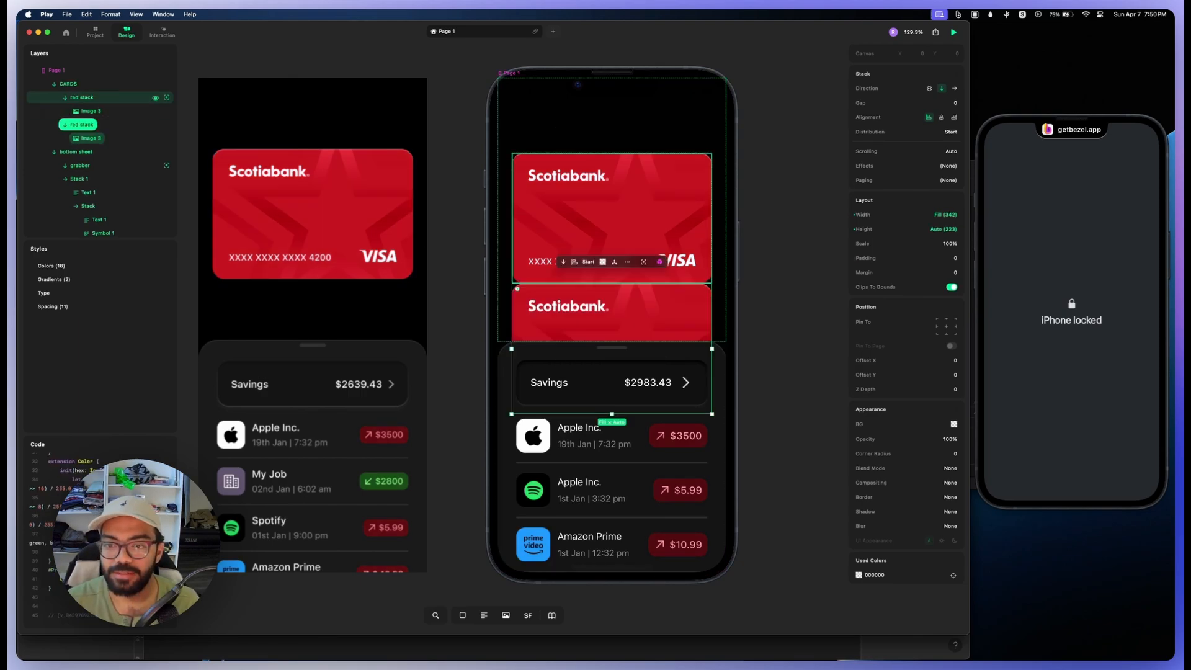
double_click(612, 313)
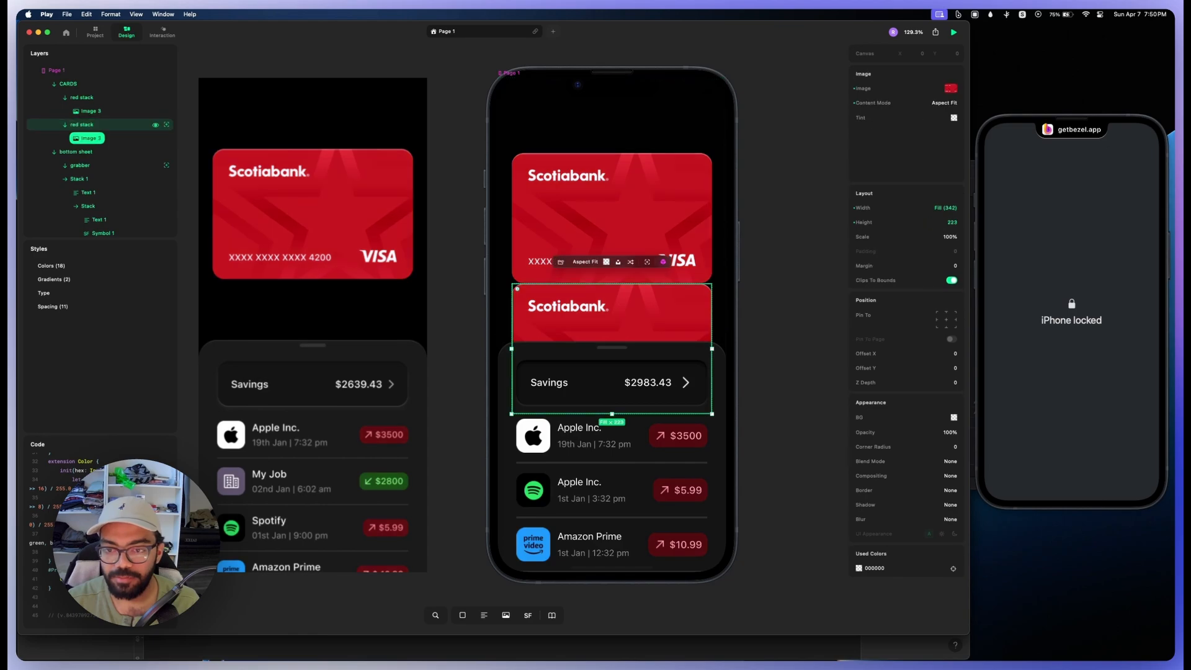
click(560, 262)
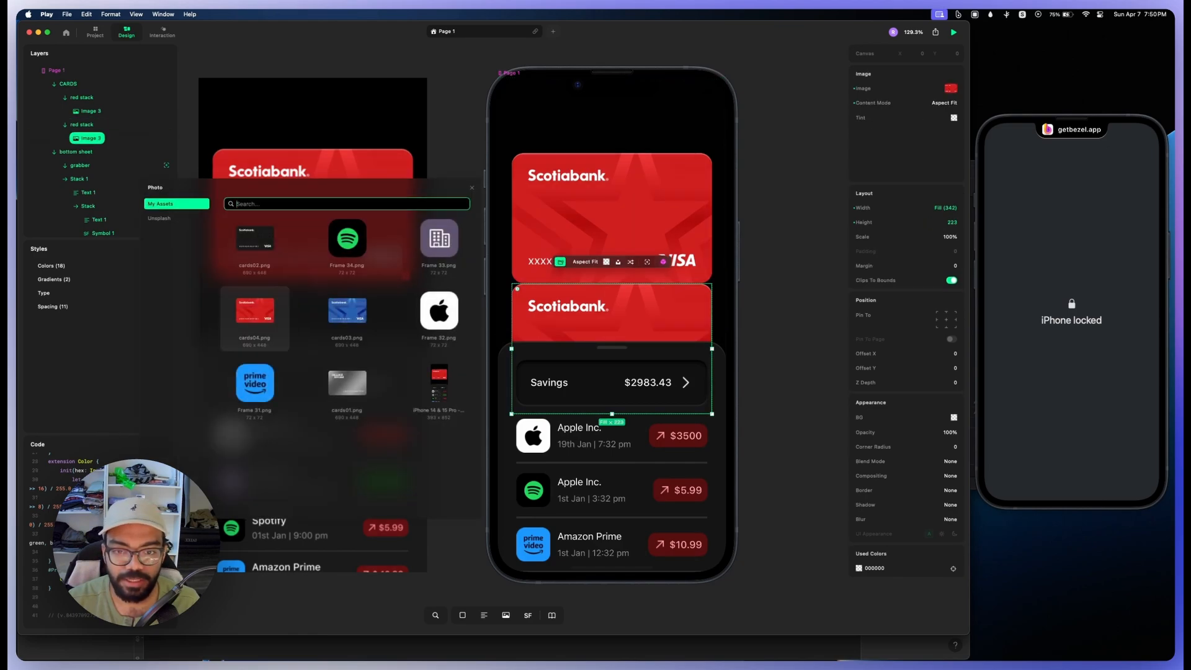
click(348, 313)
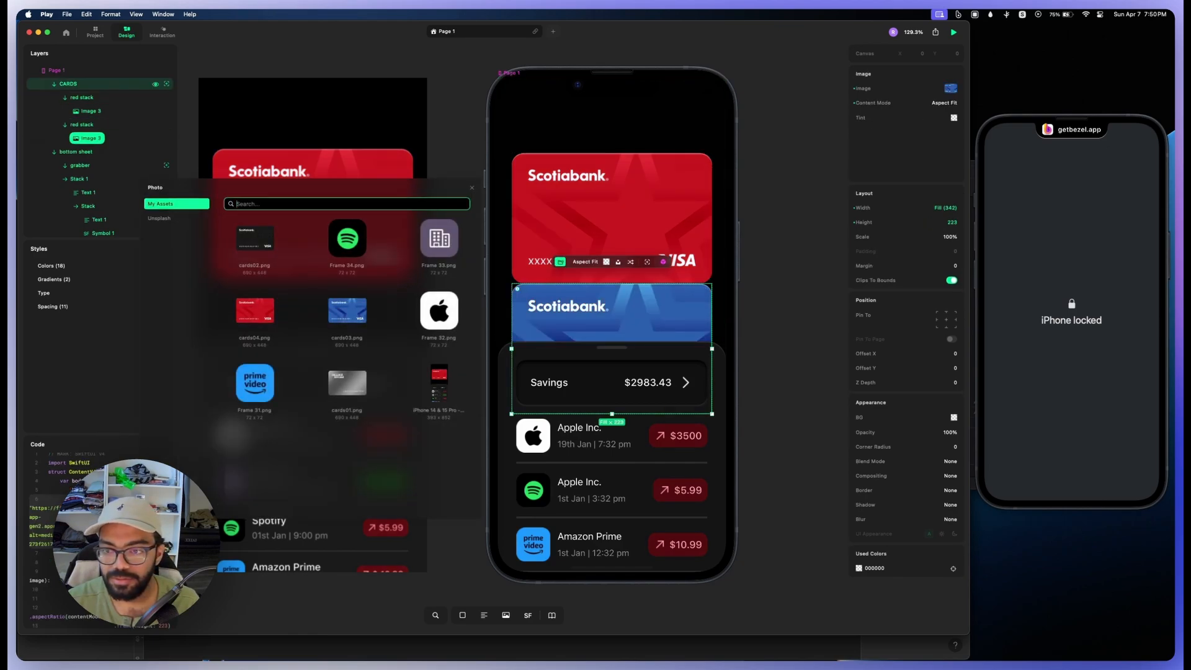
Step: Rename the duplicated stack containing the blue card as "blue stack"
click(68, 84)
double_click(81, 124)
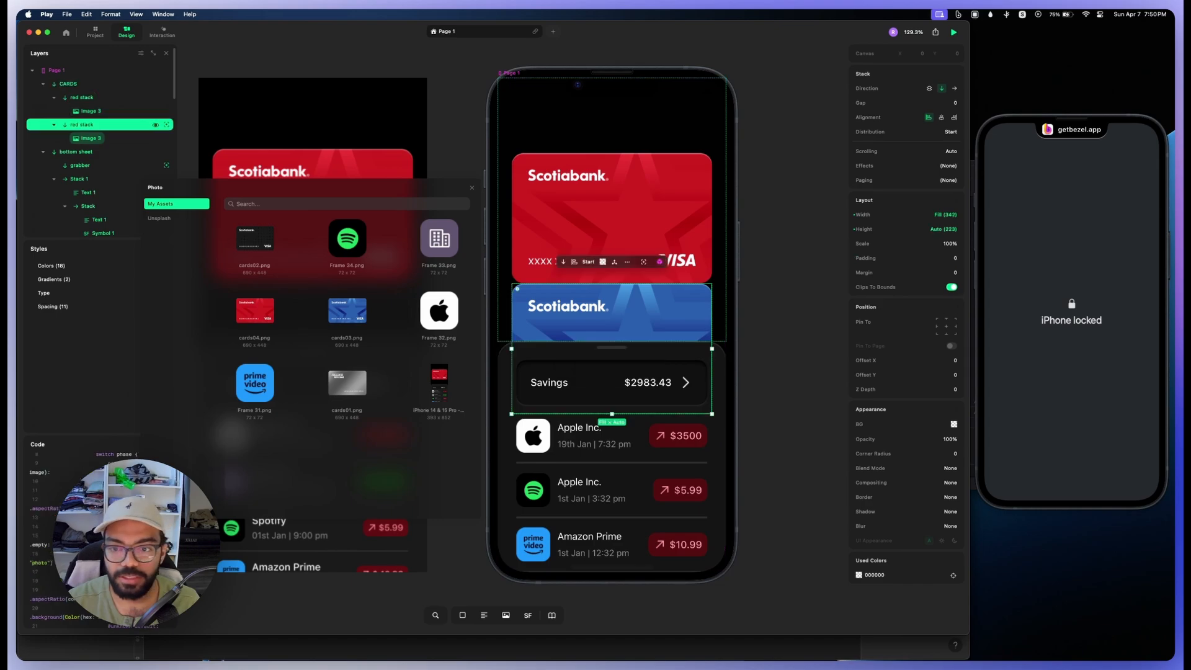
text(blue)
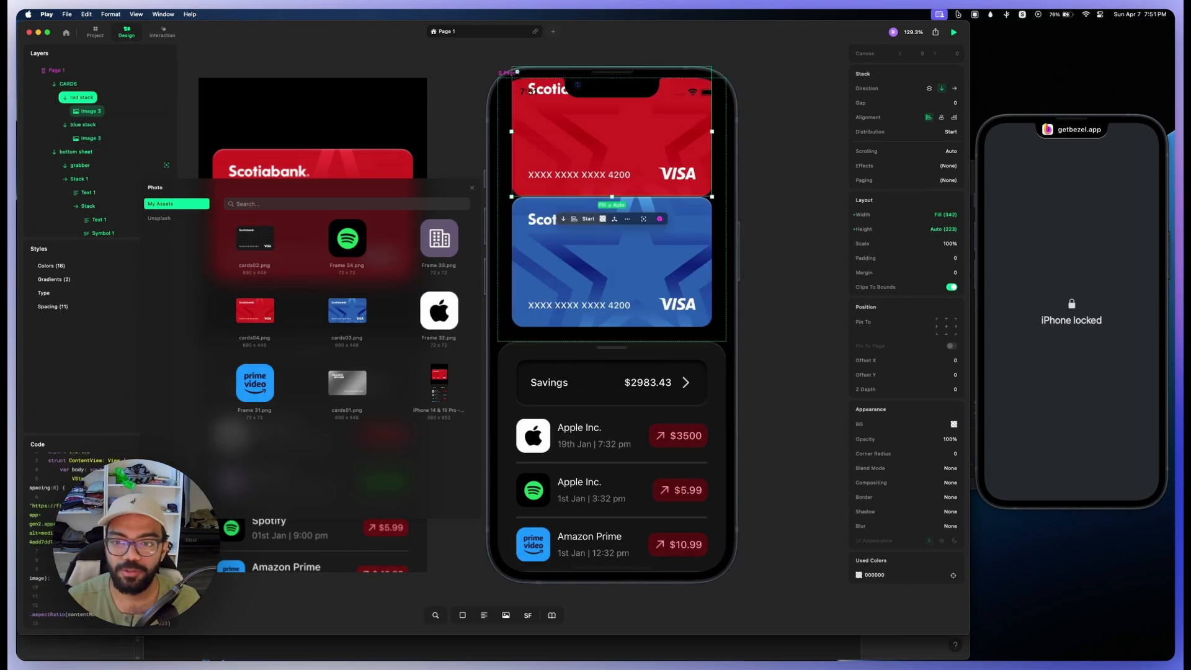
scroll(611, 261, up, 2)
scroll(611, 261, down, 2)
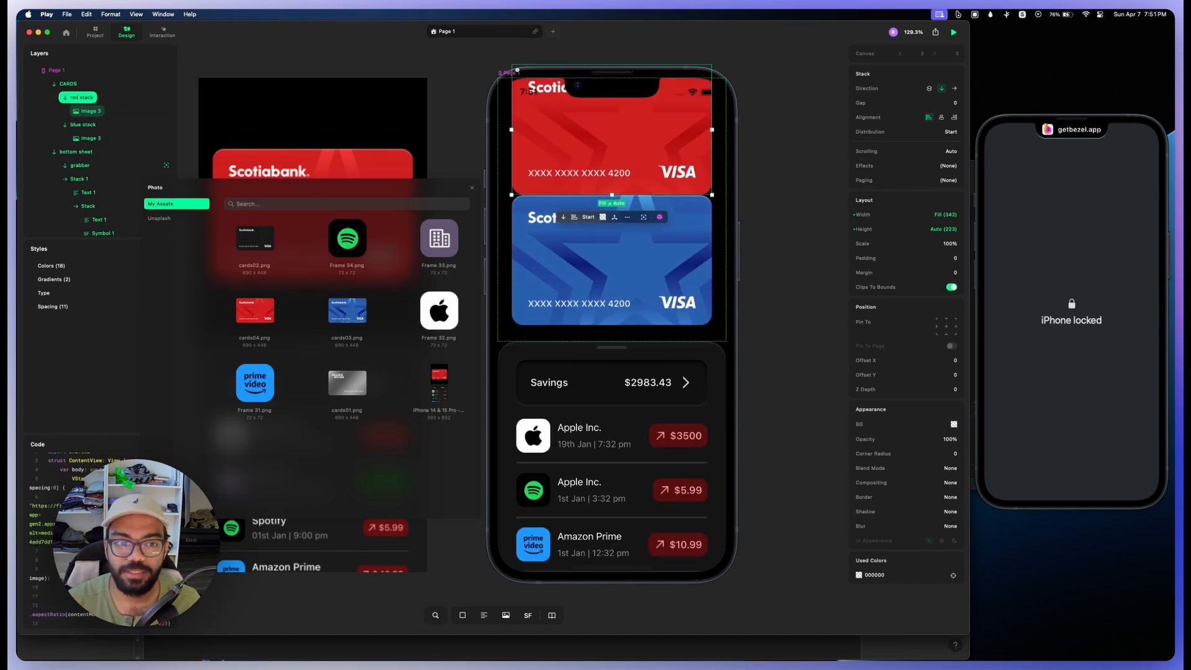
Step: Duplicate the blue stack twice and replace the first copy's image with the black card cards02.png
click(93, 124)
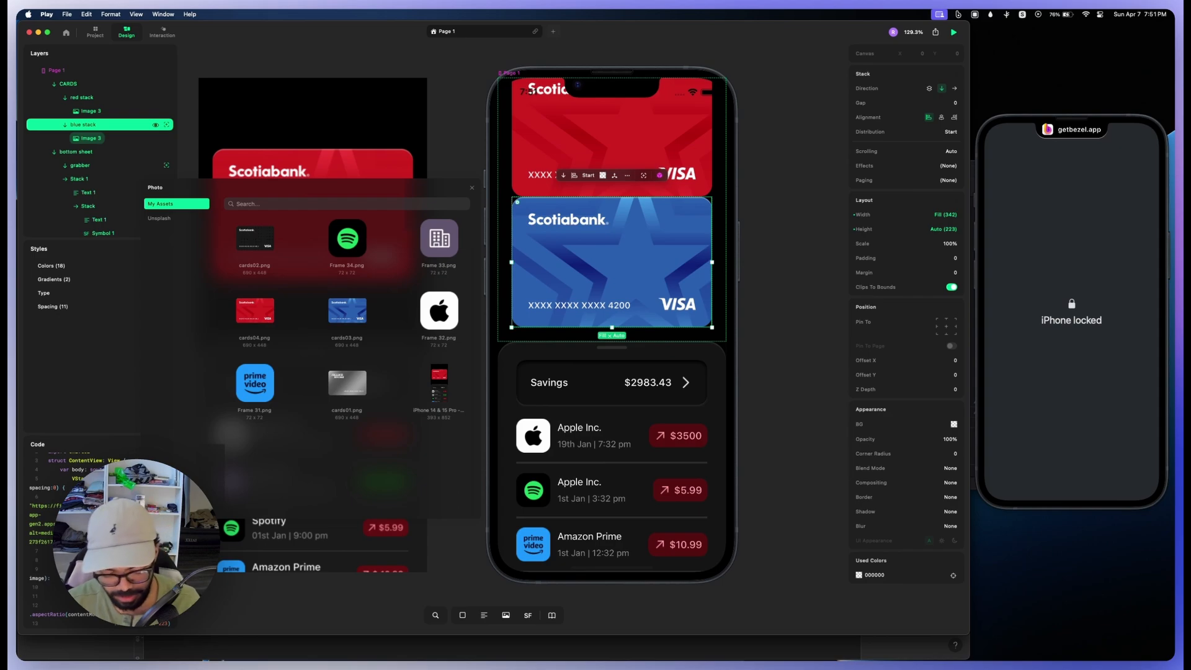
key(super+d)
key(super+d)
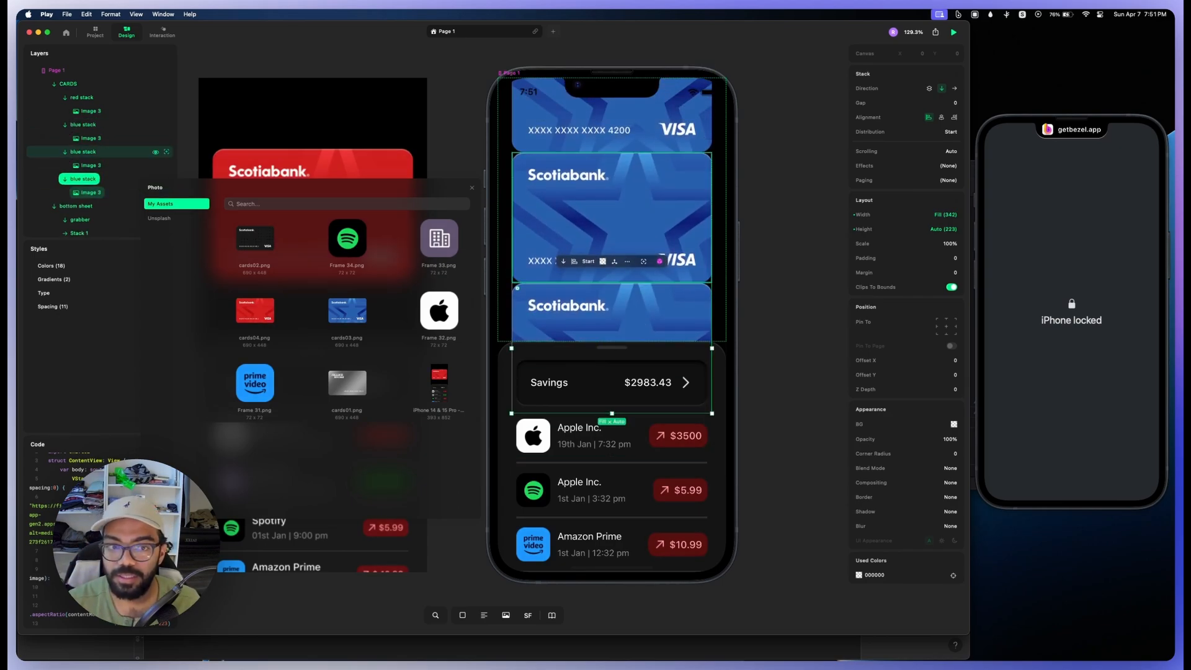
double_click(612, 217)
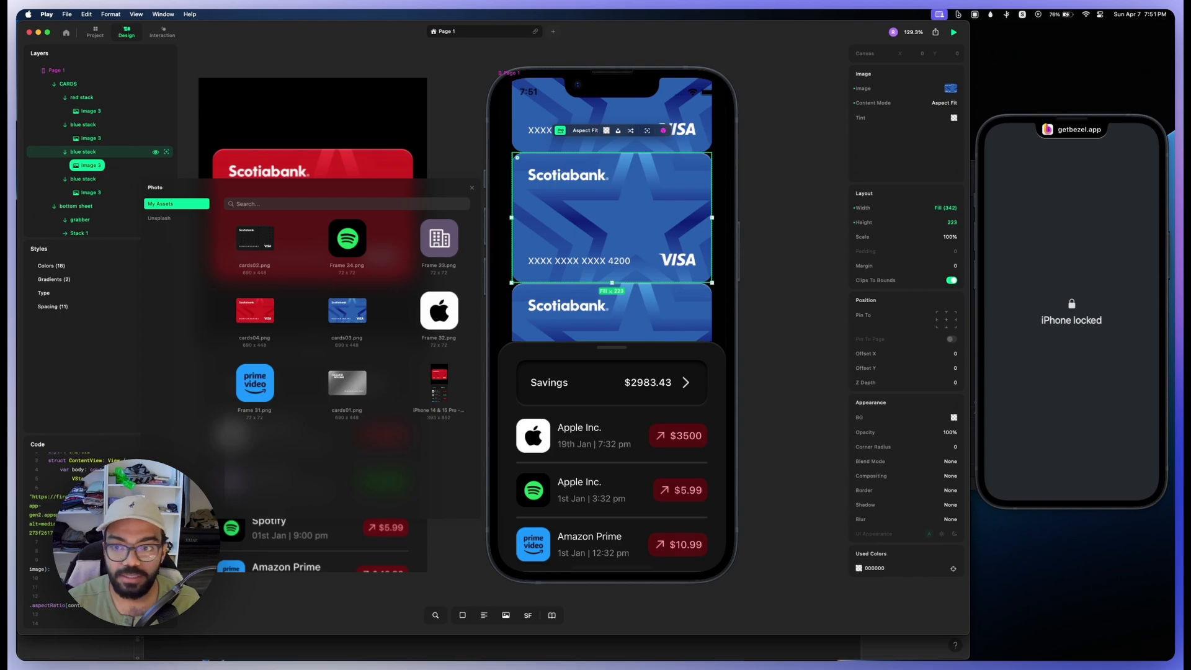
click(254, 239)
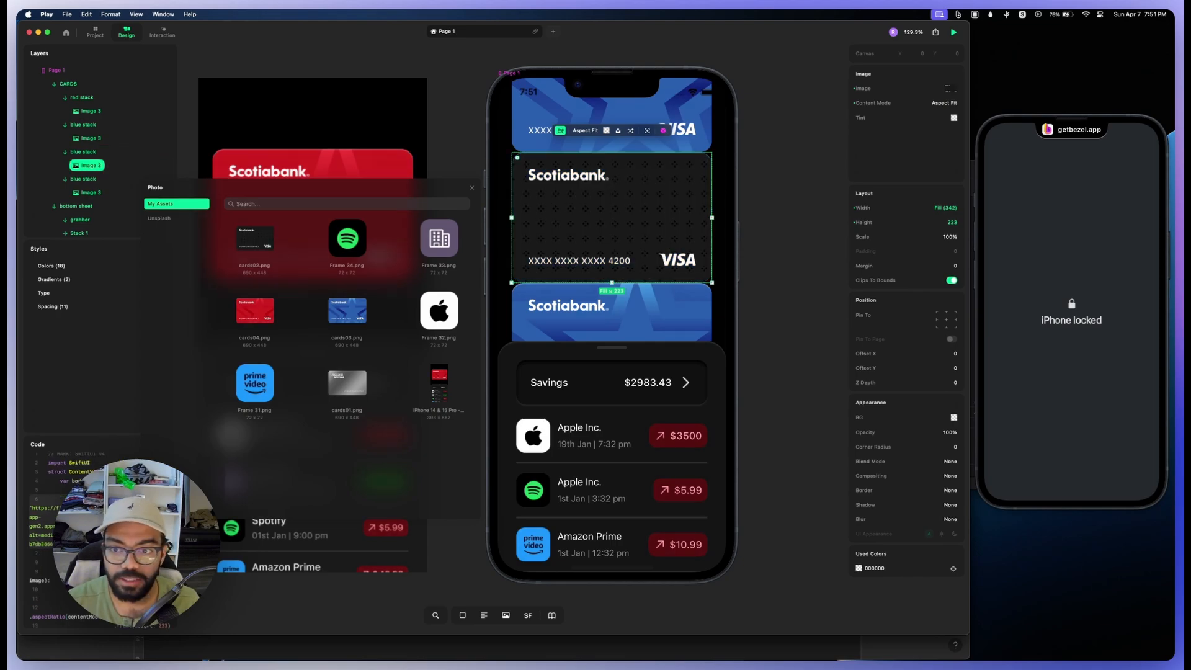
Step: Replace the last copy's image with cards01.png and rename the two copies "black stack" and "grey stack"
scroll(611, 217, down, 3)
double_click(612, 260)
click(347, 382)
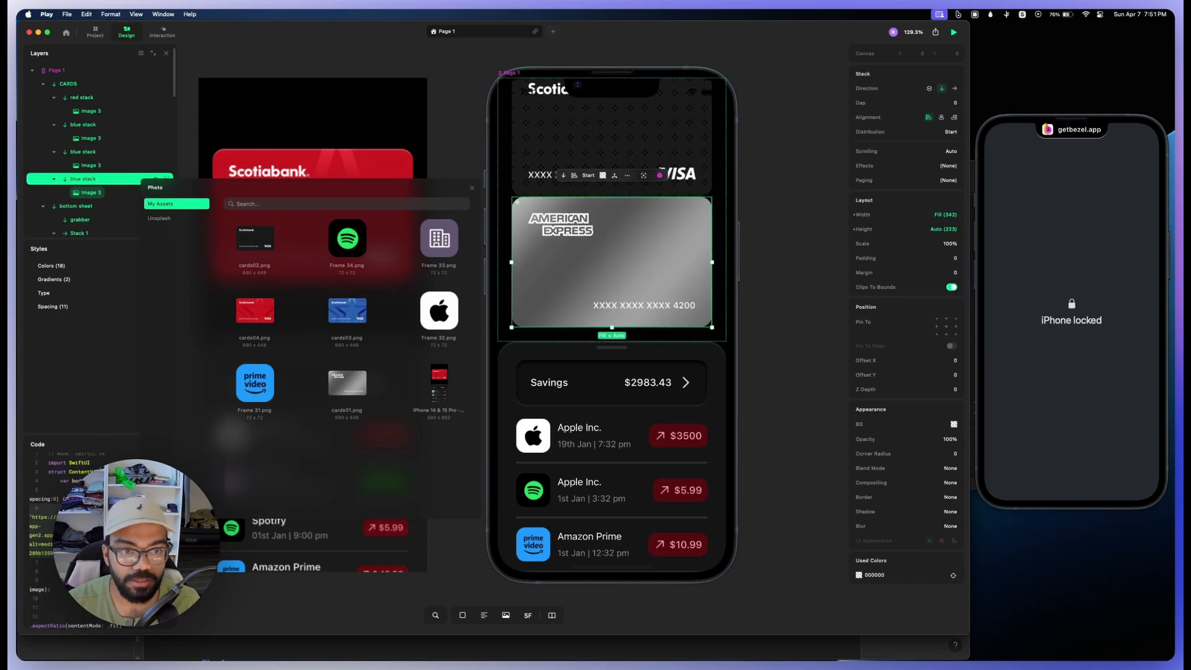
double_click(83, 179)
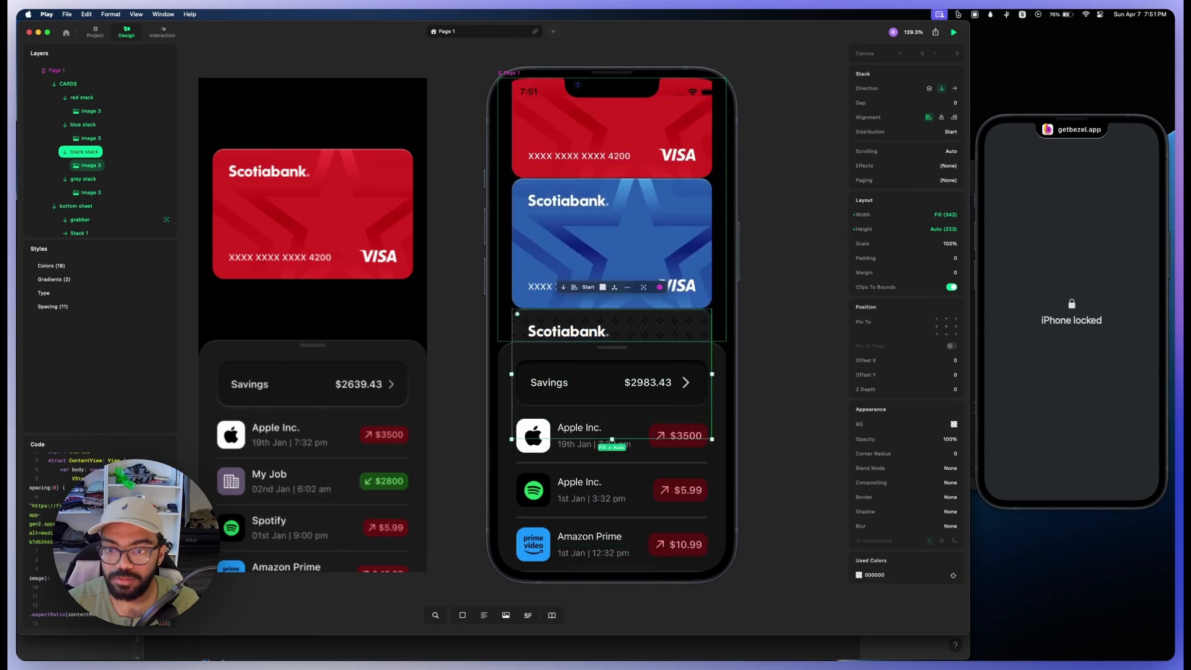
Step: Set the CARDS stack's gap between the card stacks to 128
scroll(612, 217, up, 5)
click(68, 84)
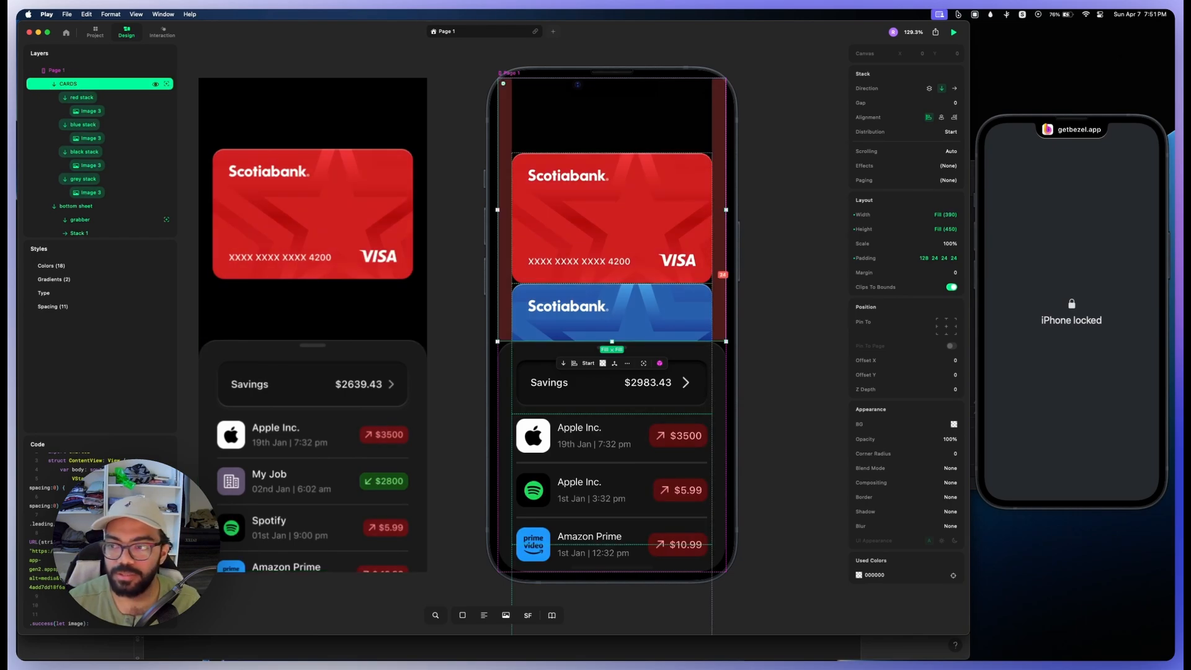
drag(859, 103, 956, 103)
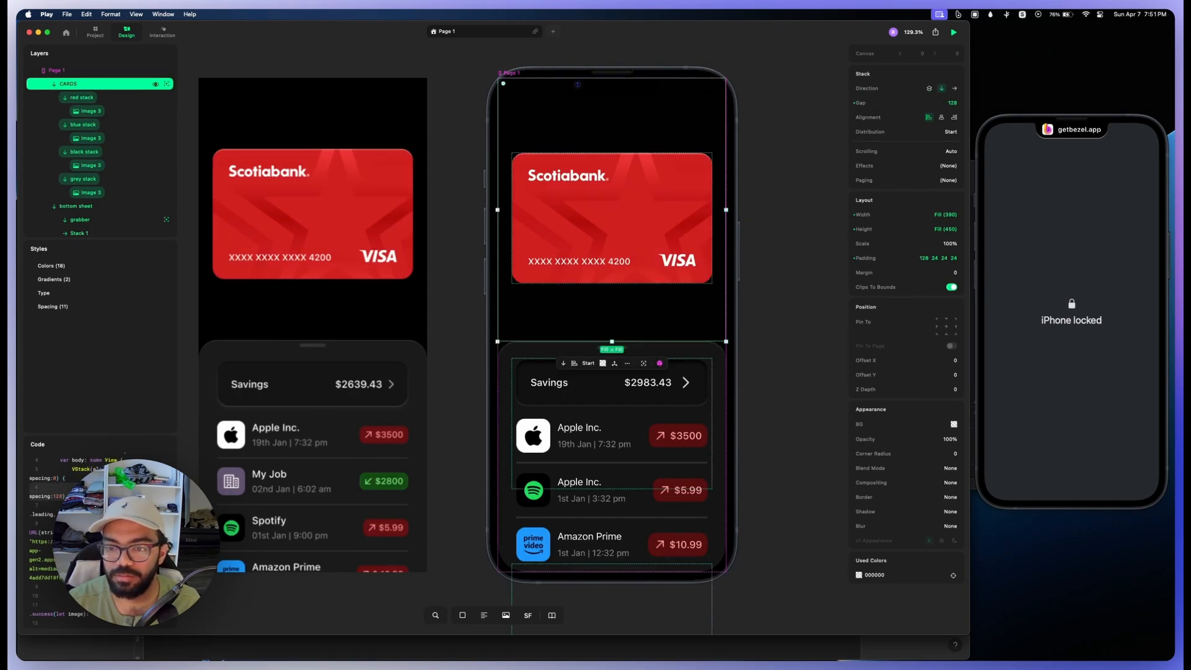
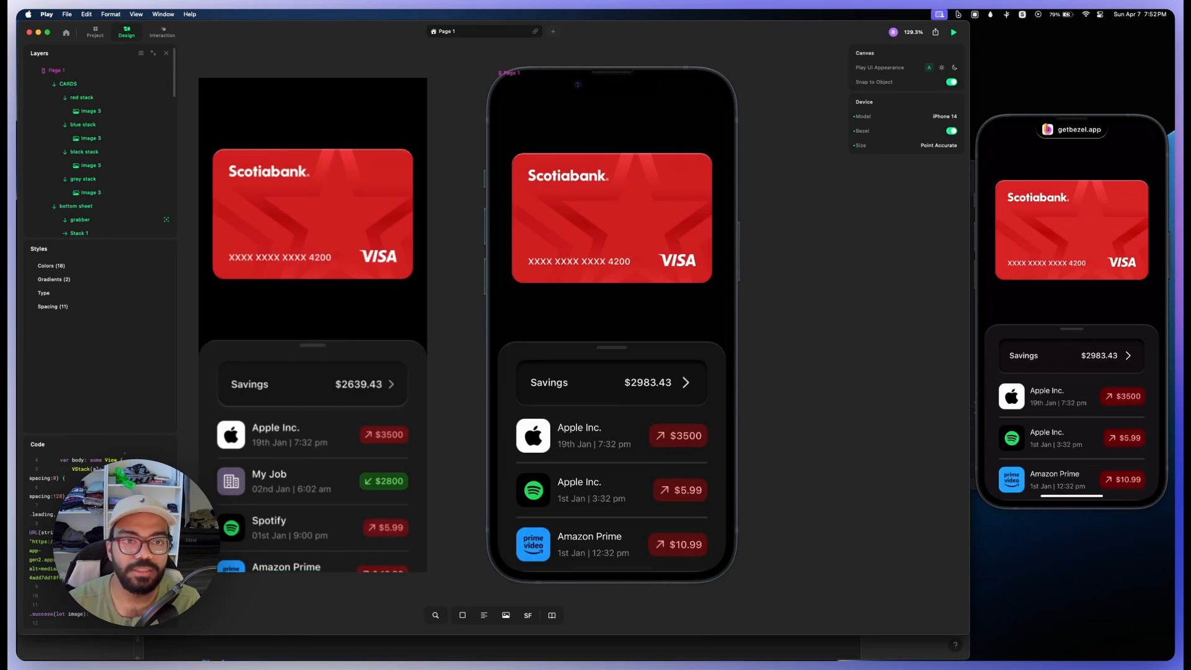
Step: Switch to interaction editing, collapse the bottom sheet layer, and delete the Tap trigger from Page 1
click(162, 32)
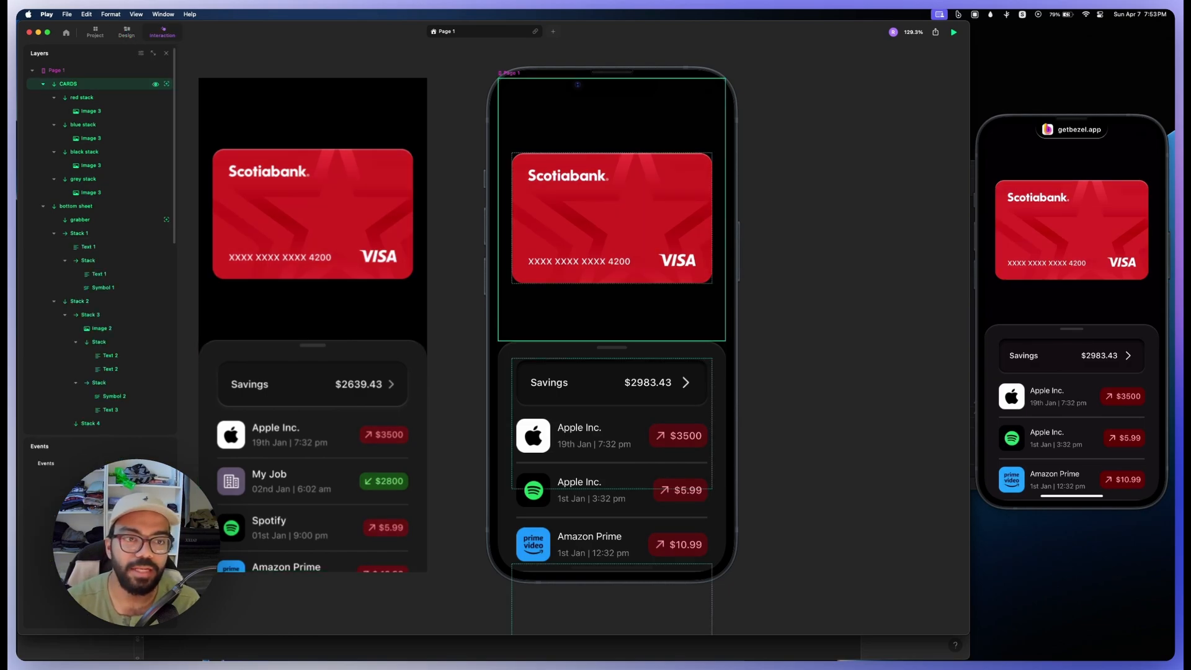
click(43, 206)
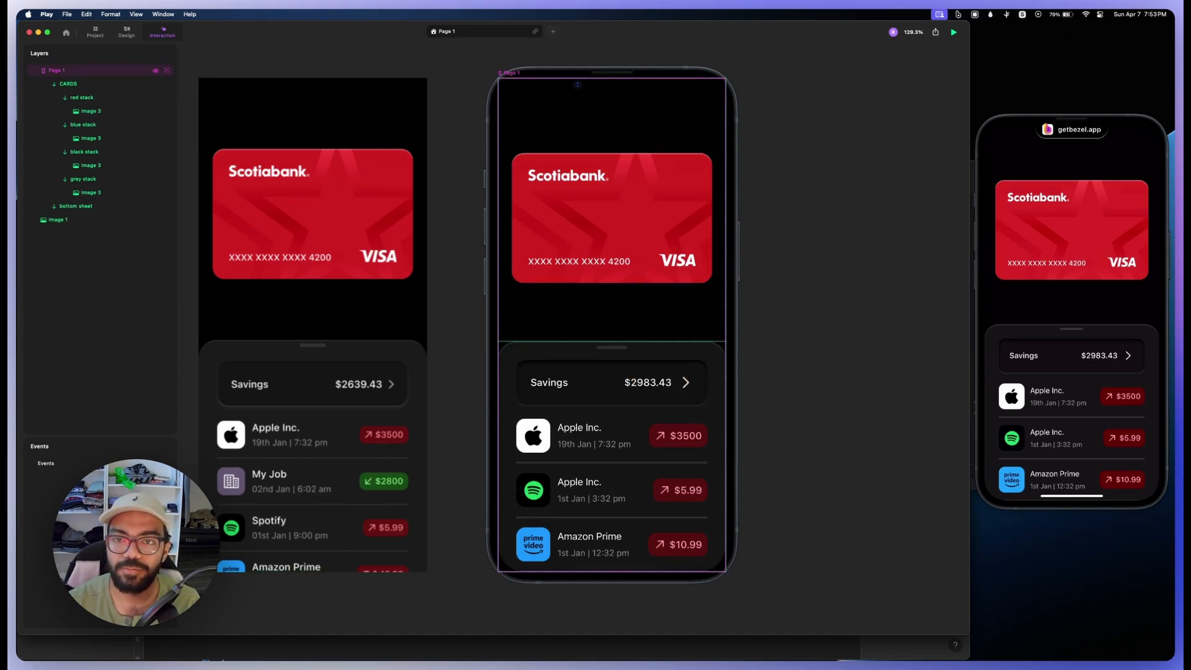
click(57, 71)
scroll(859, 261, right, 3)
scroll(859, 261, down, 5)
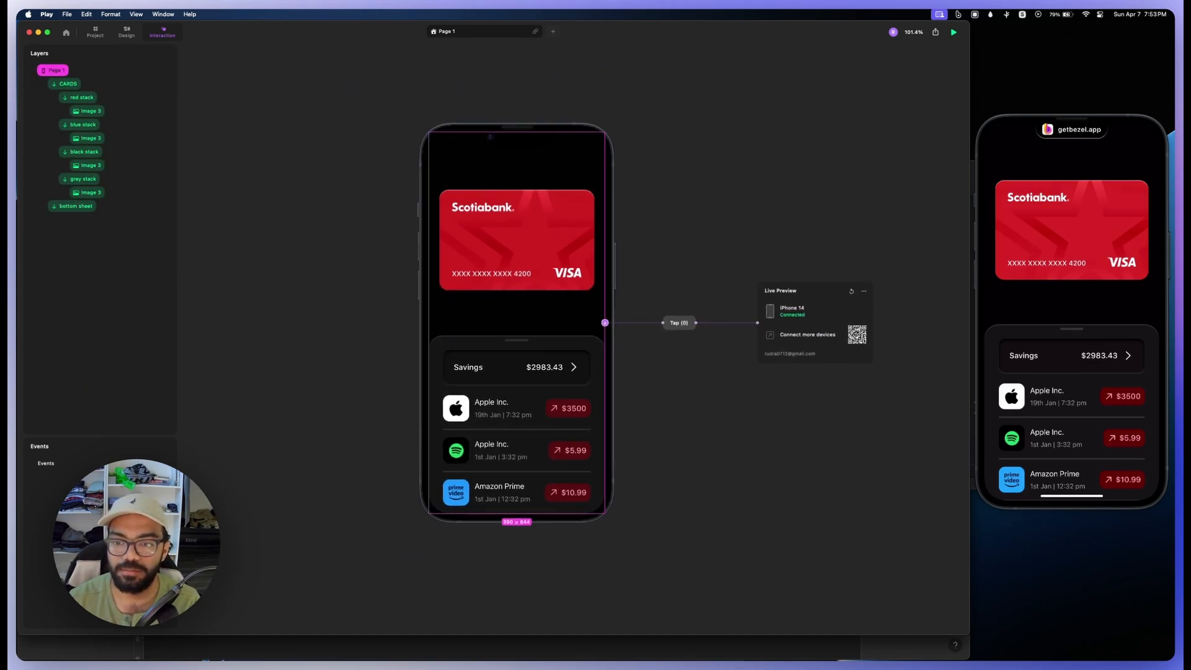
scroll(658, 317, right, 3)
mouse_move(649, 318)
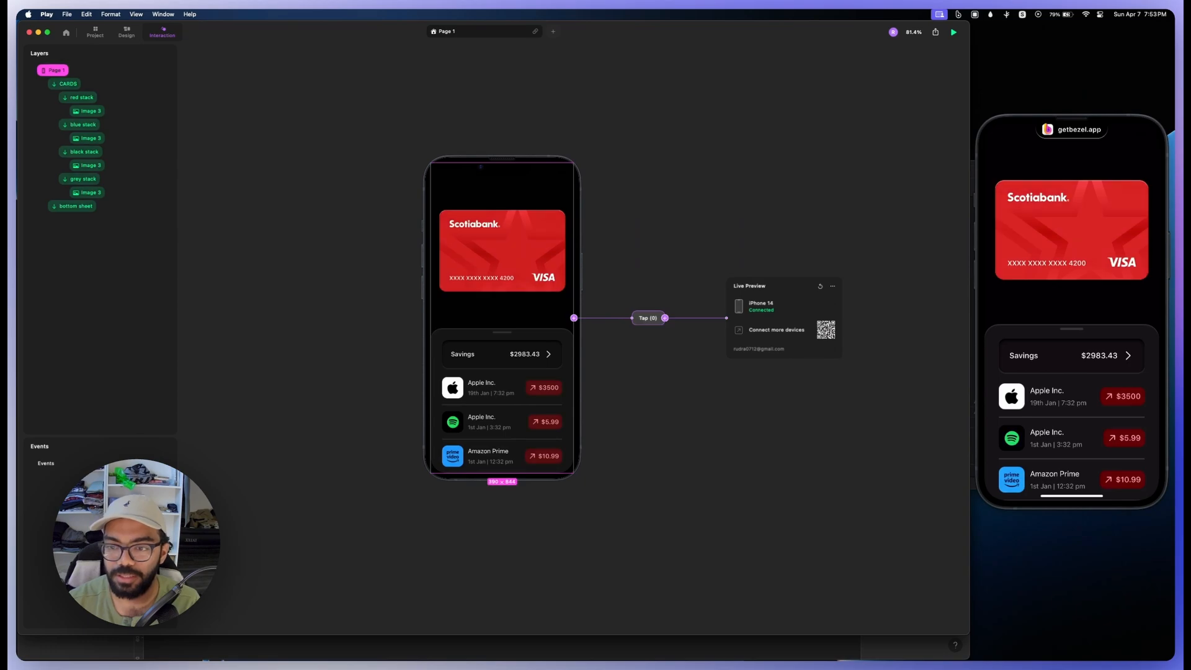
right_click(647, 318)
click(667, 408)
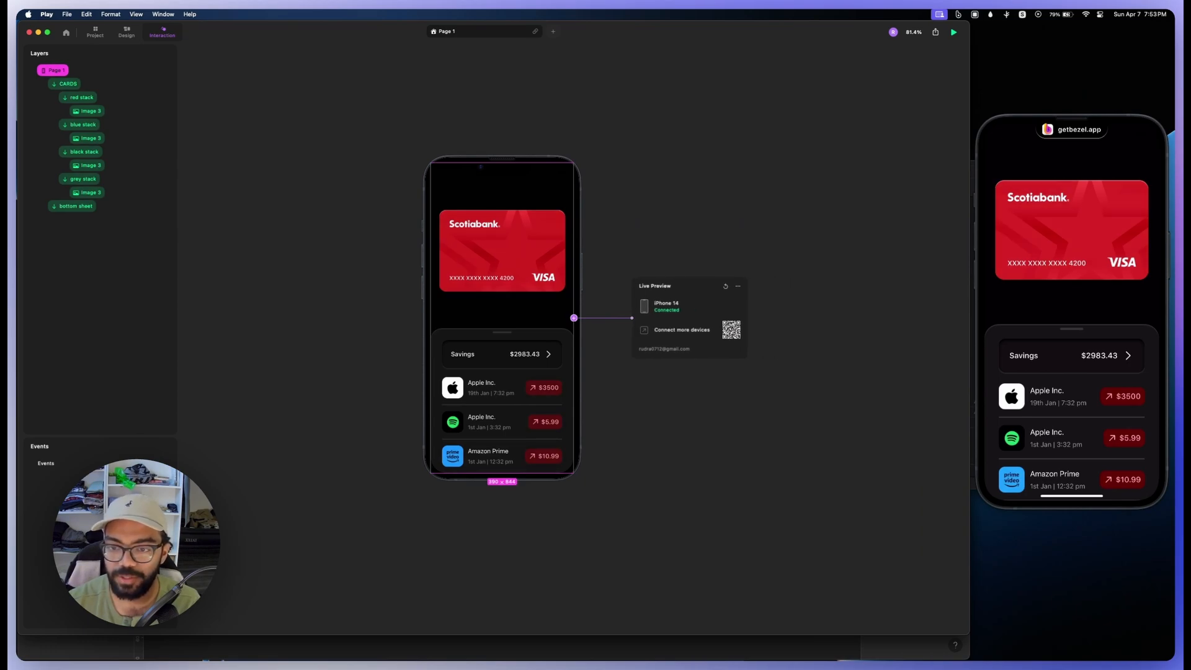
Step: Add a Gyroscope trigger to Page 1 and keep it on the X axis
click(573, 317)
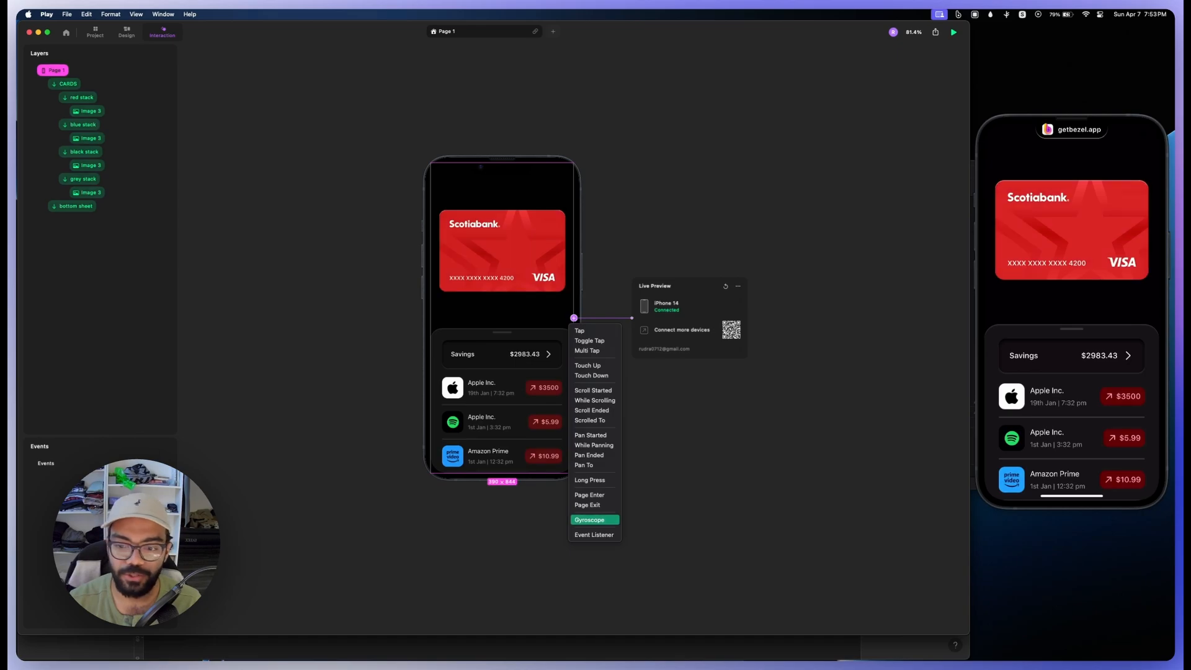
click(594, 520)
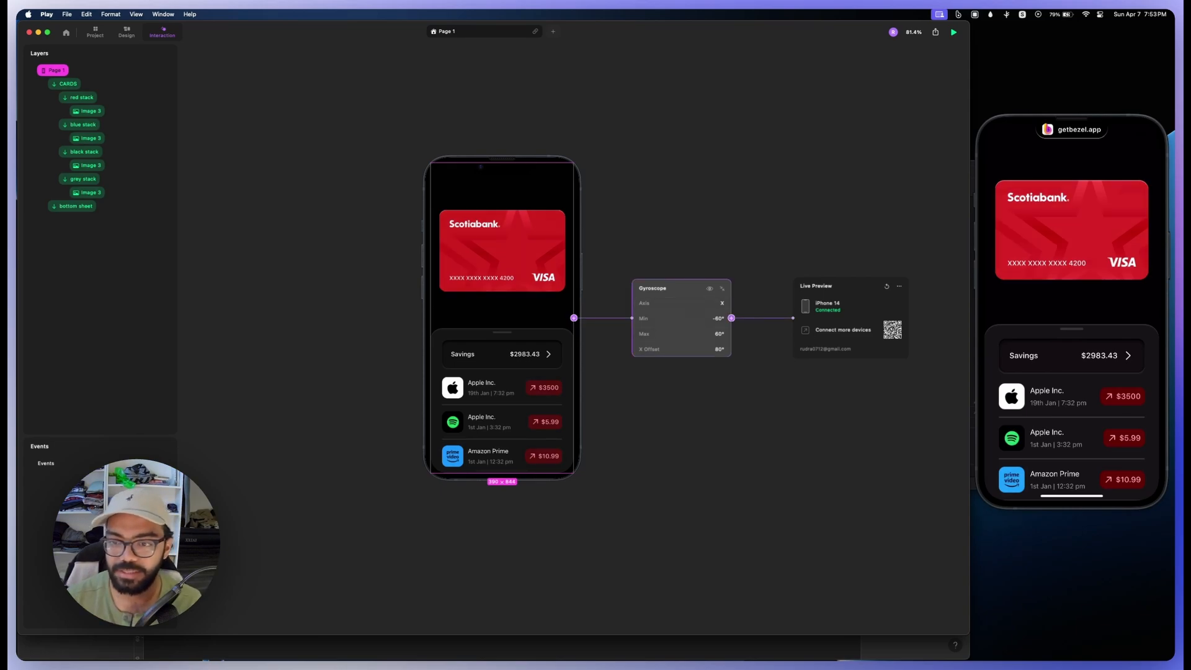
drag(646, 304, 692, 303)
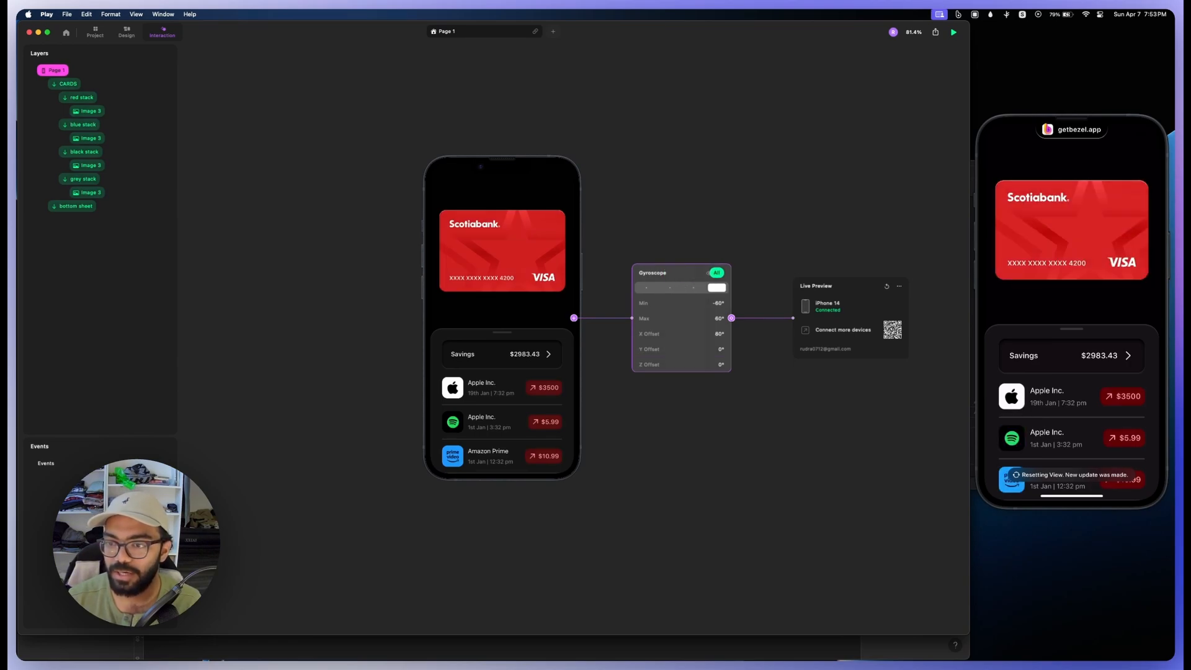
drag(693, 303, 568, 303)
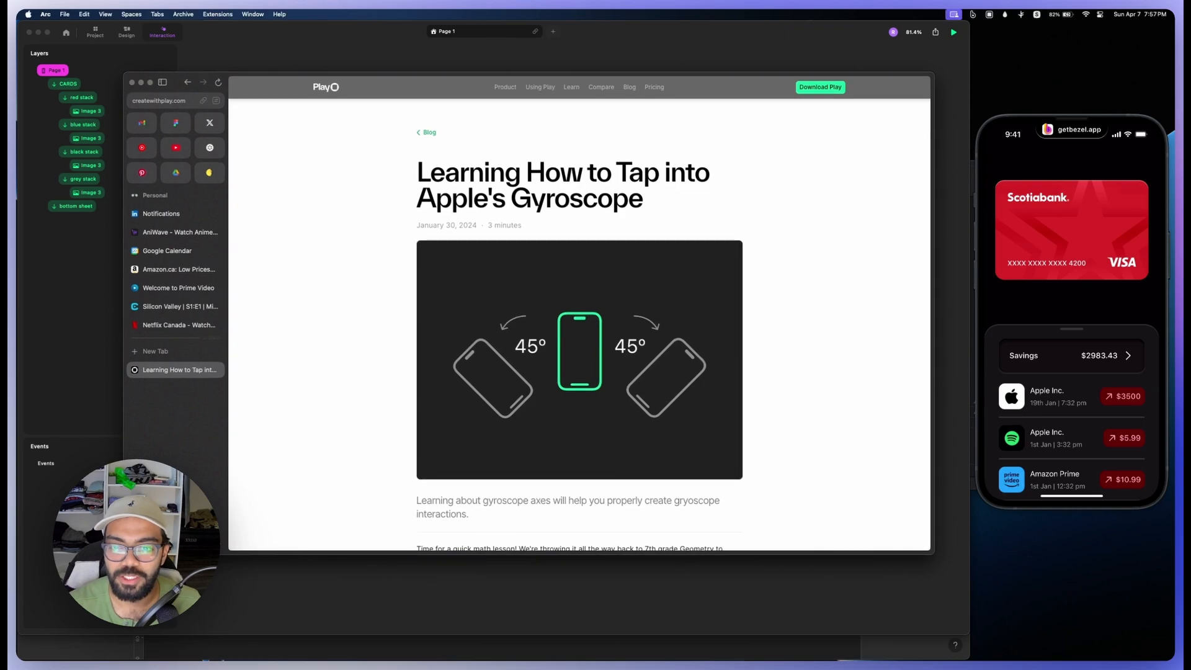
Step: In the Arc browser, read the Play article "Learning How to Tap into Apple's Gyroscope" about axes, offsets and range
scroll(579, 324, down, 2)
scroll(579, 324, up, 1)
scroll(579, 324, down, 4)
scroll(579, 325, down, 5)
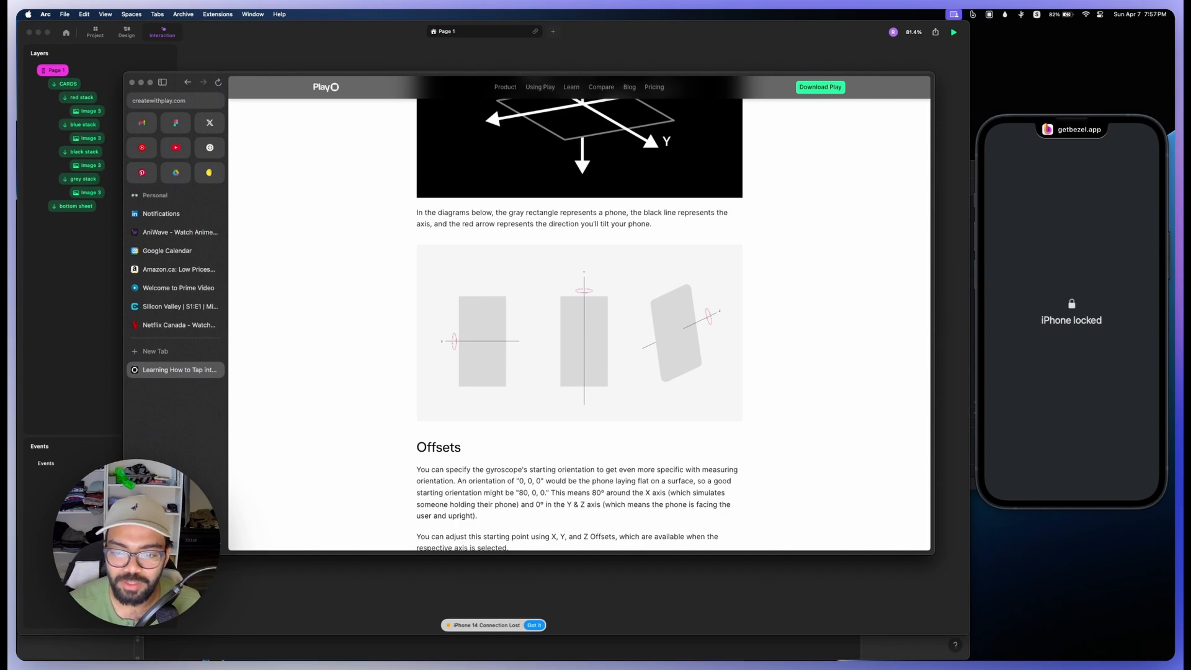
scroll(579, 325, down, 4)
scroll(580, 325, up, 3)
scroll(579, 325, down, 7)
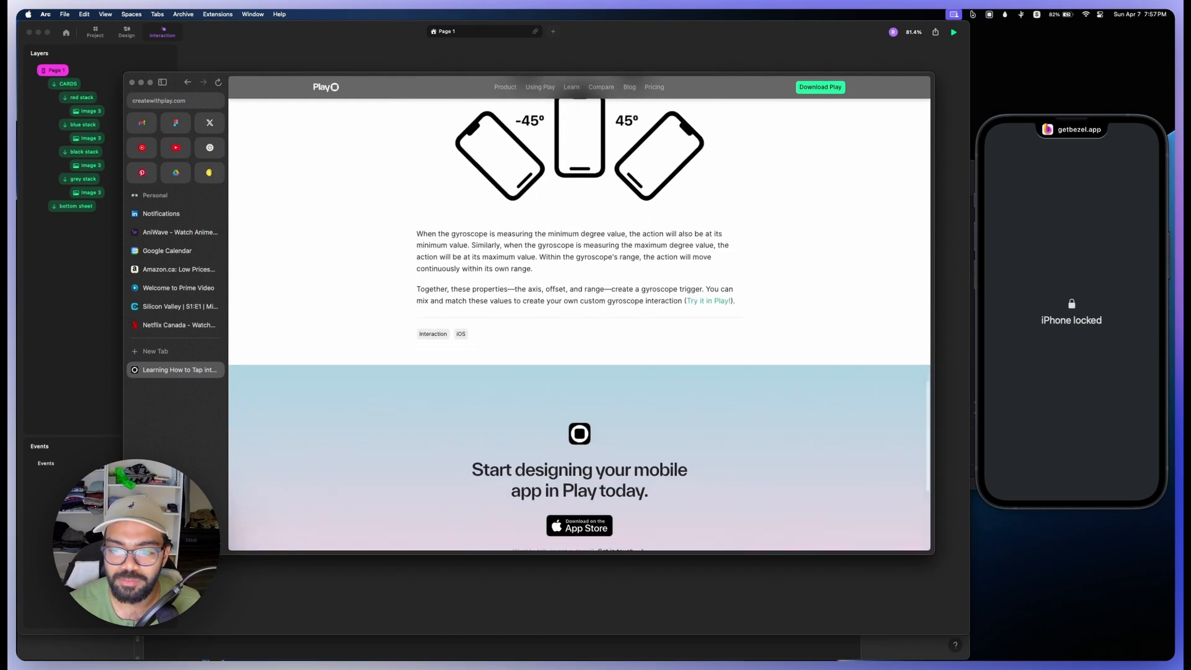
scroll(579, 313, up, 15)
scroll(579, 313, up, 2)
scroll(580, 313, down, 7)
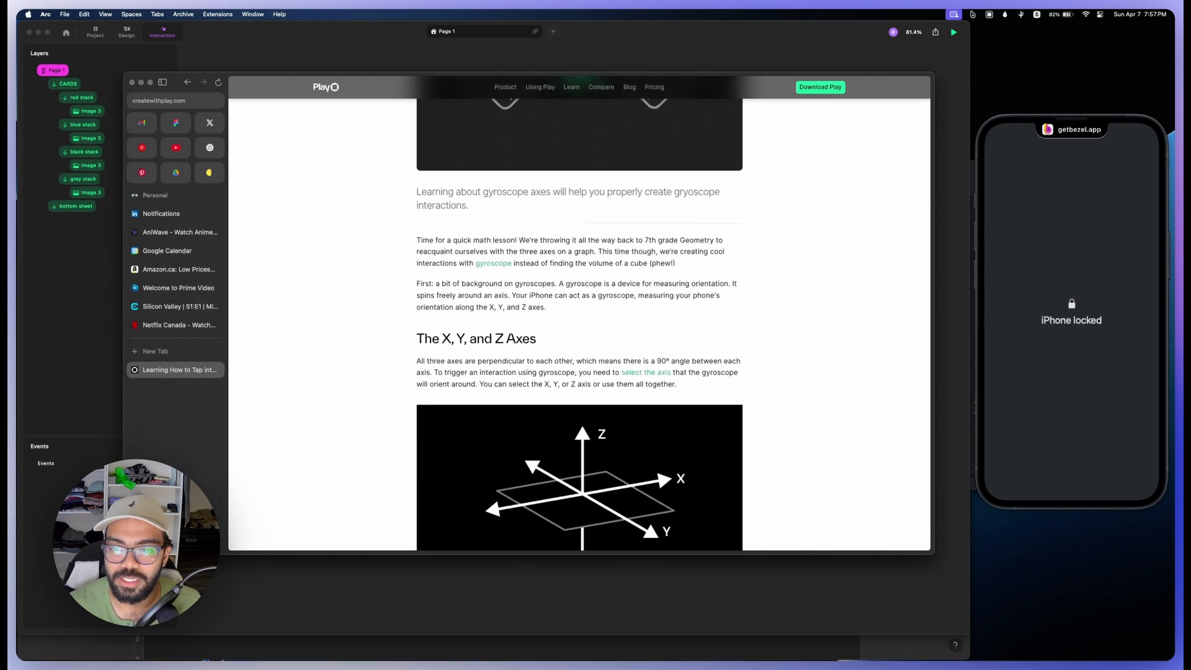
scroll(579, 313, up, 2)
scroll(579, 313, down, 2)
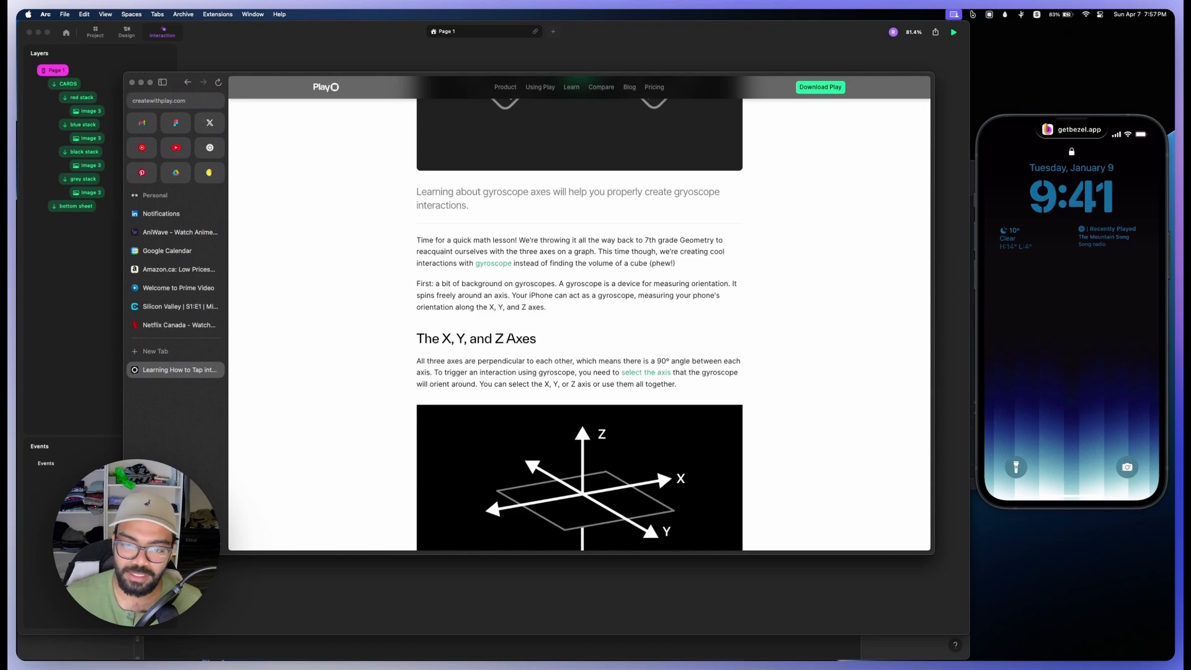
scroll(580, 311, down, 3)
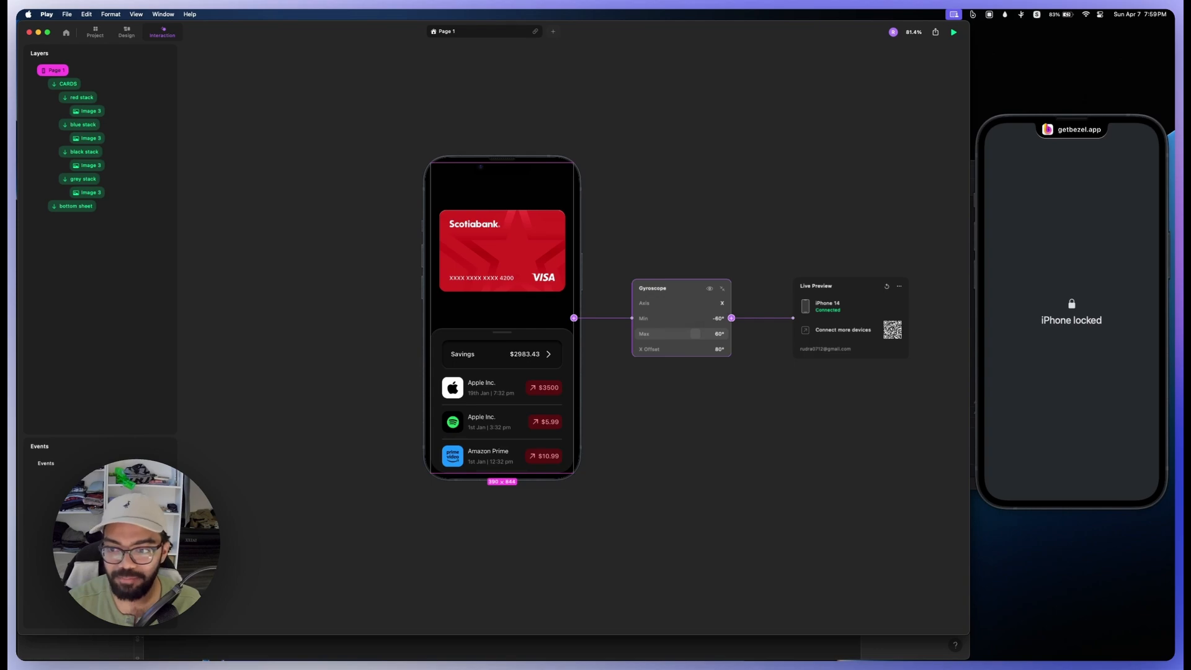
Step: Set the Gyroscope trigger's Max to -30° and its X Offset to 0°
click(696, 334)
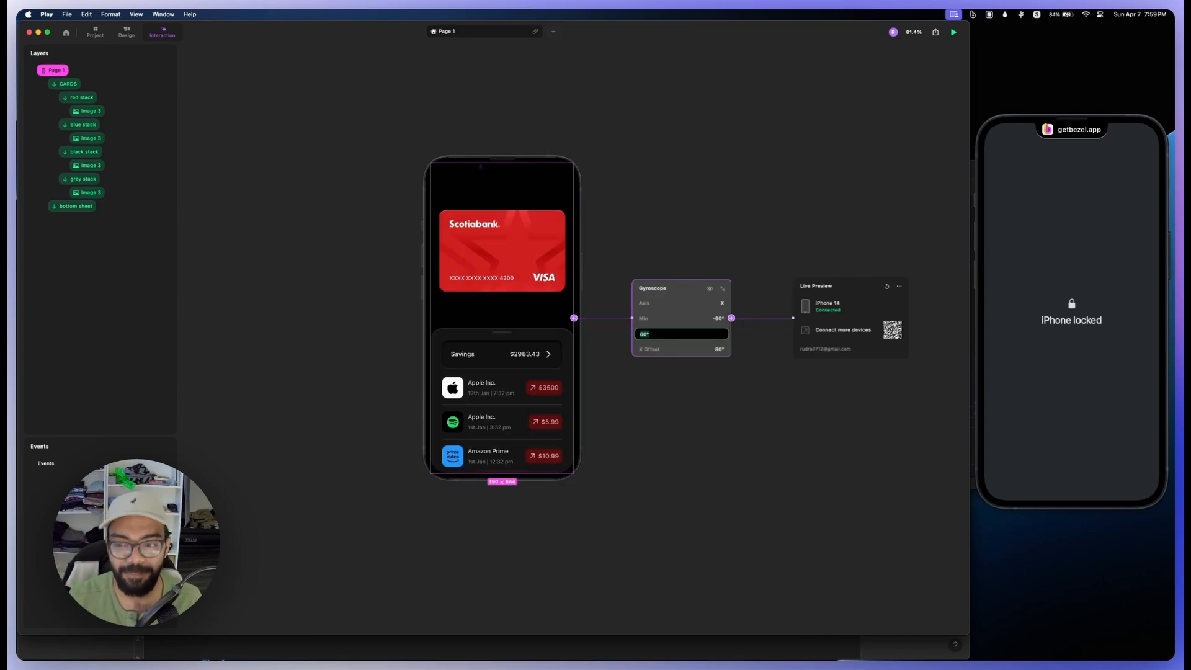
text(-30)
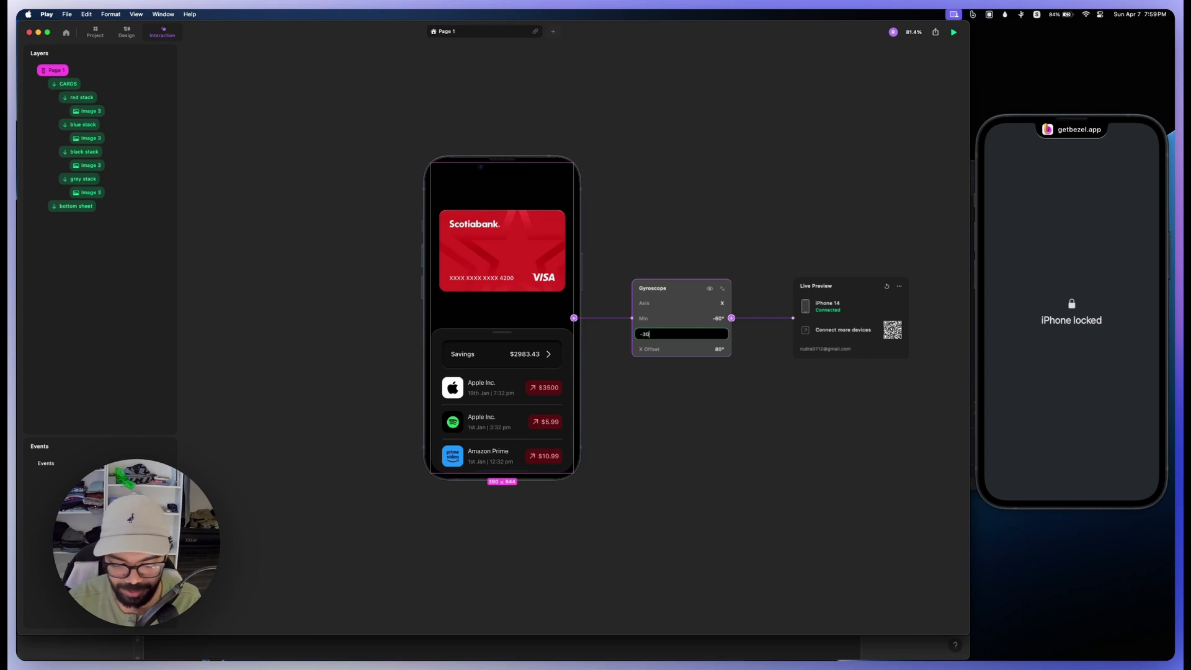
key(Return)
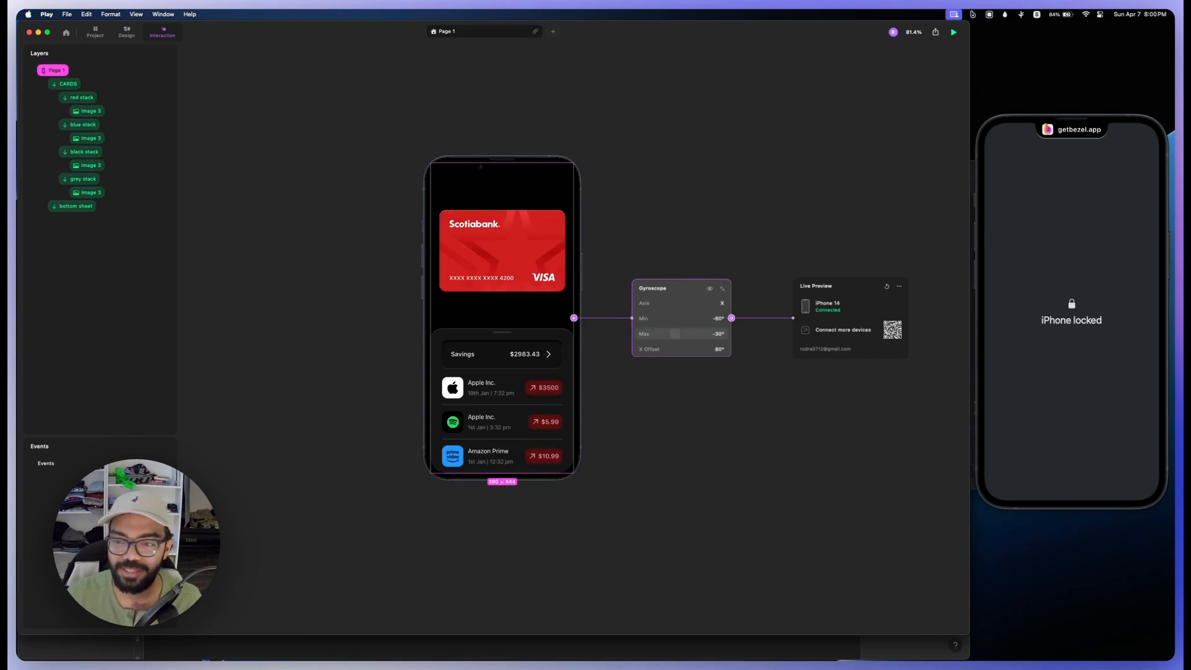
click(698, 349)
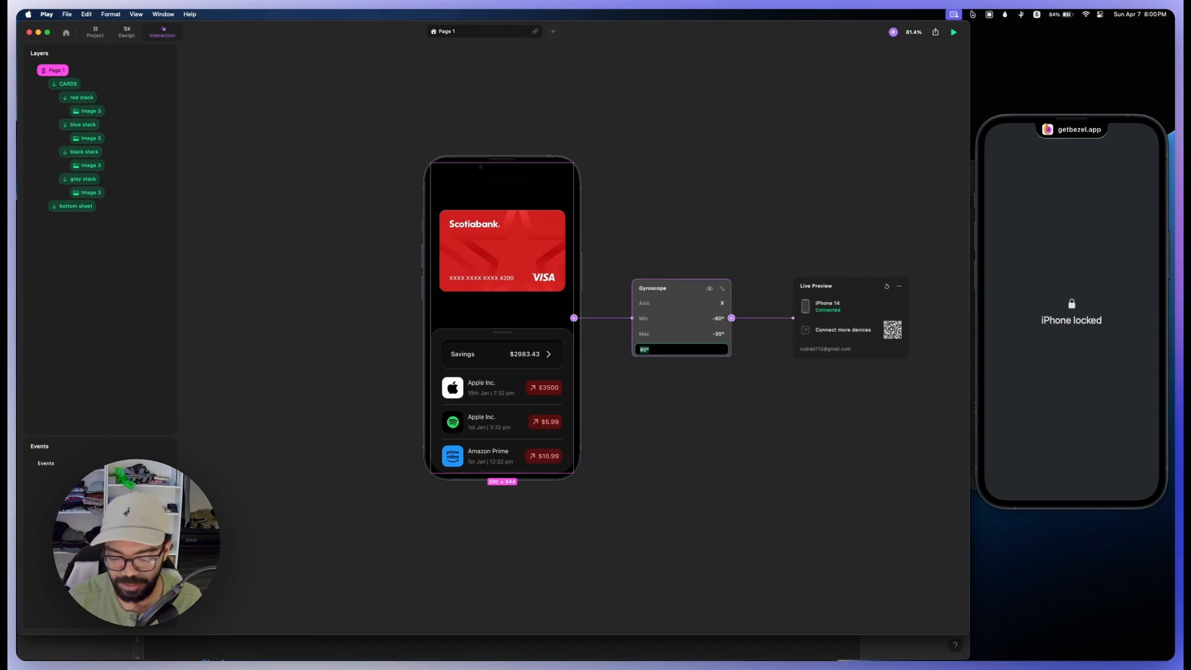
text(0)
key(Return)
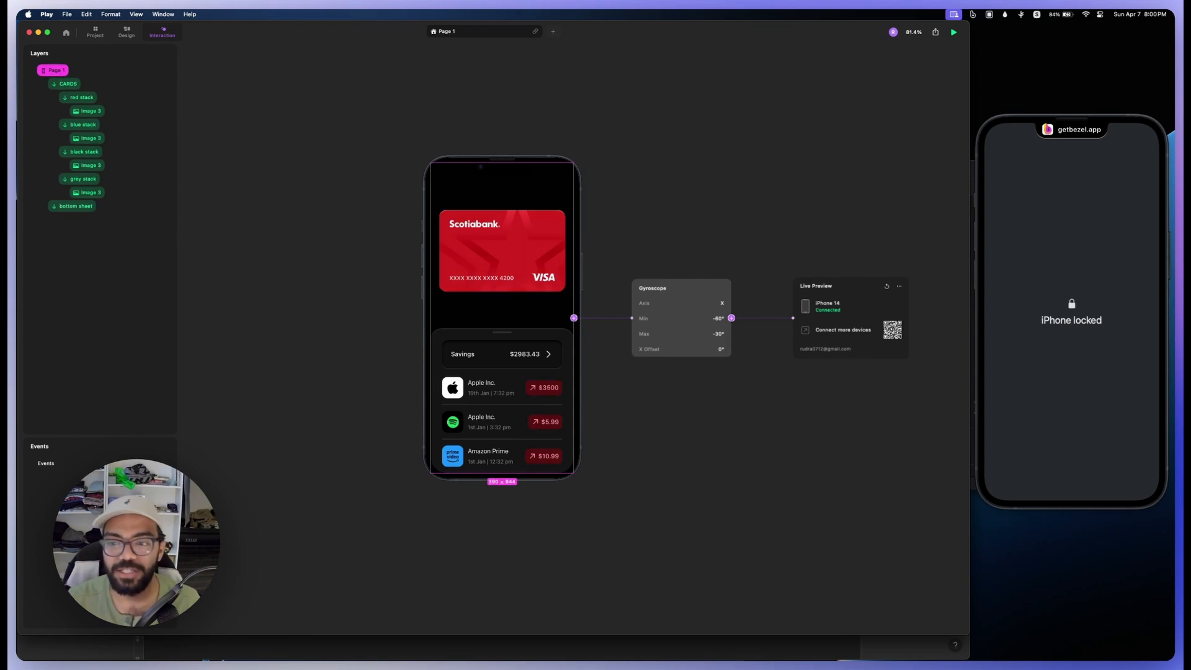
Step: Add a Set 3D Rotation action to the Gyroscope trigger, targeting the red stack on the X axis
click(731, 318)
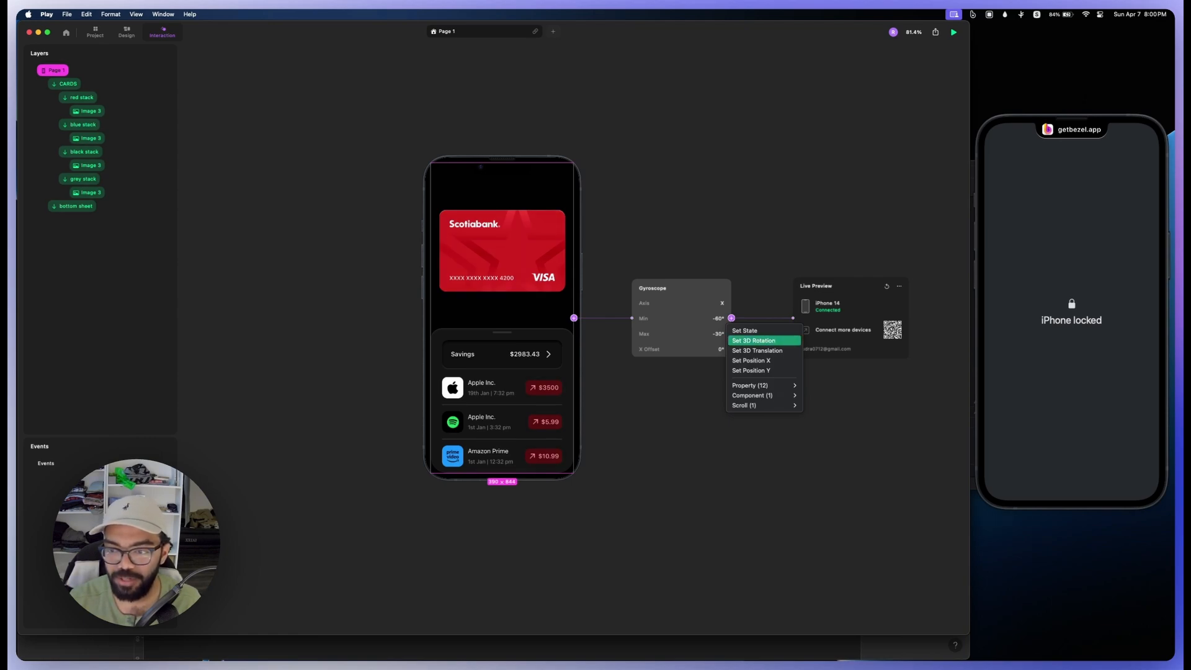
click(753, 340)
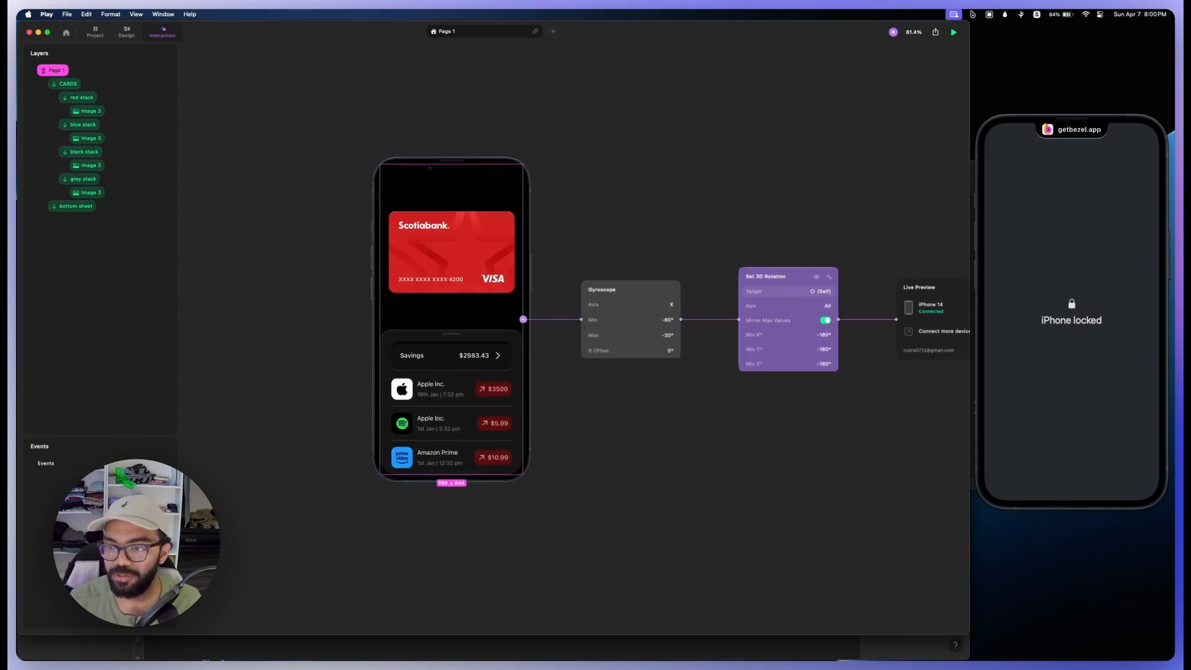
click(818, 291)
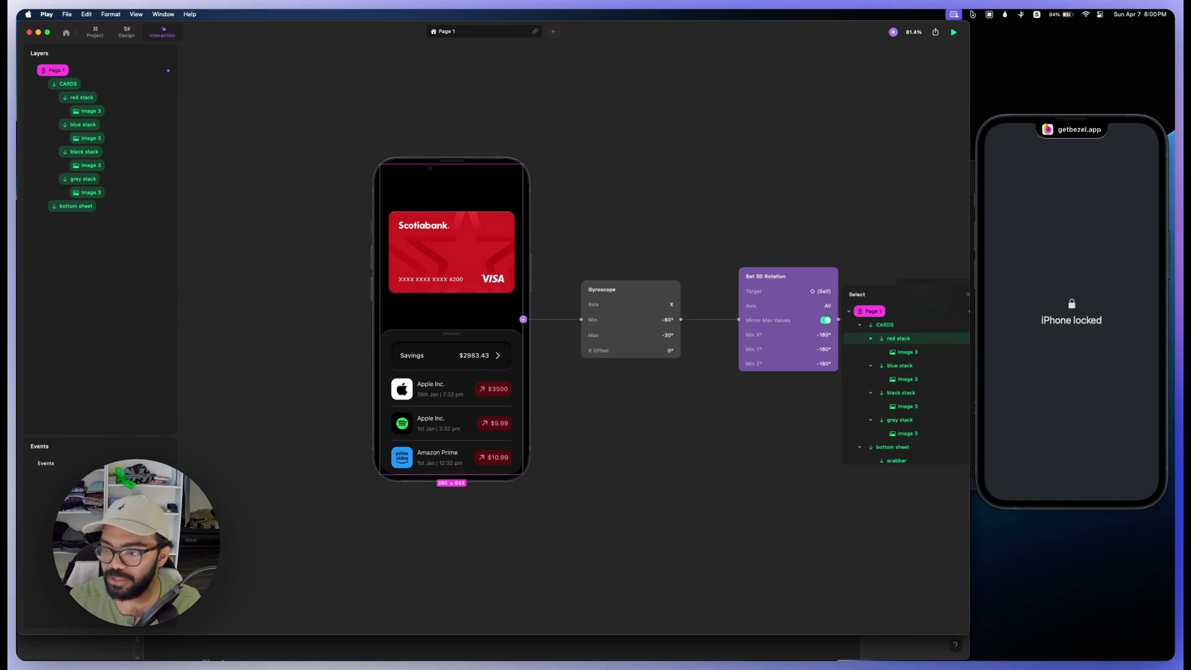
click(898, 339)
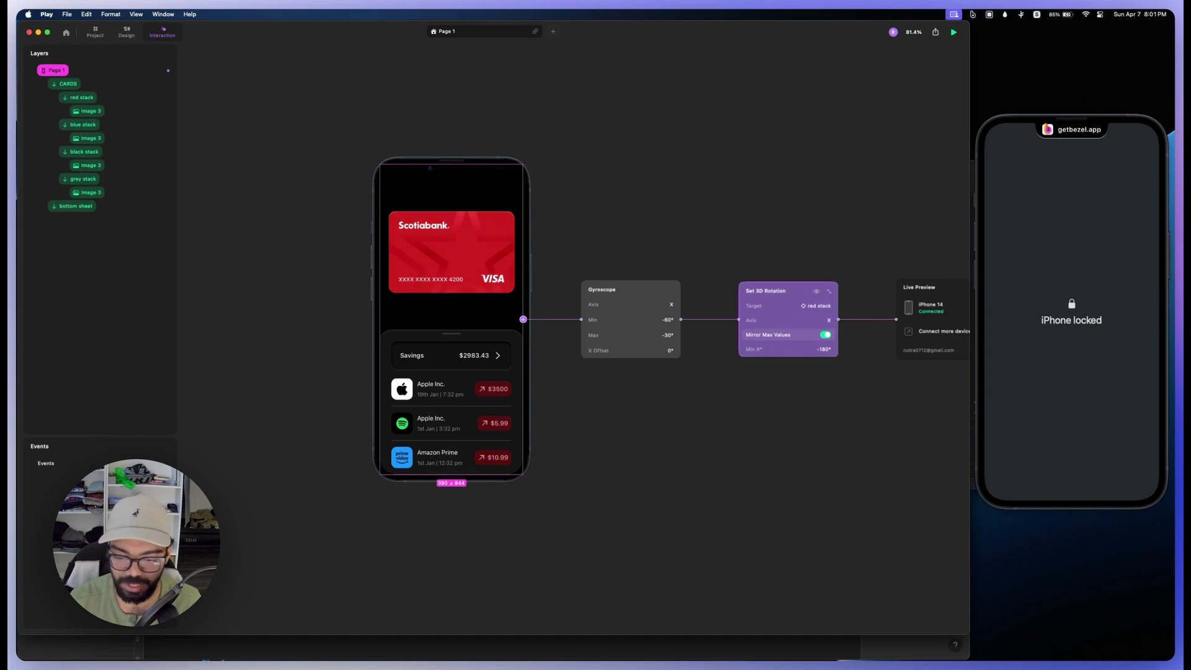
Step: Turn off Mirror Max Values for the red stack's 3D rotation and set Min X to -80° and Max X to 0°
click(825, 334)
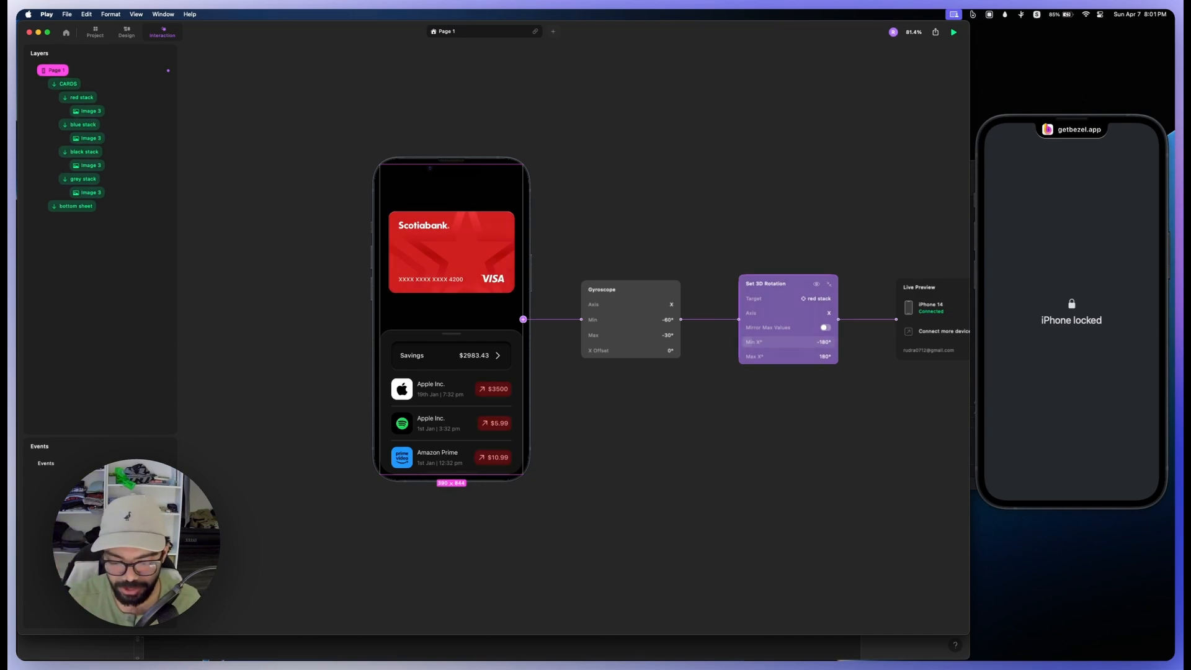
click(788, 342)
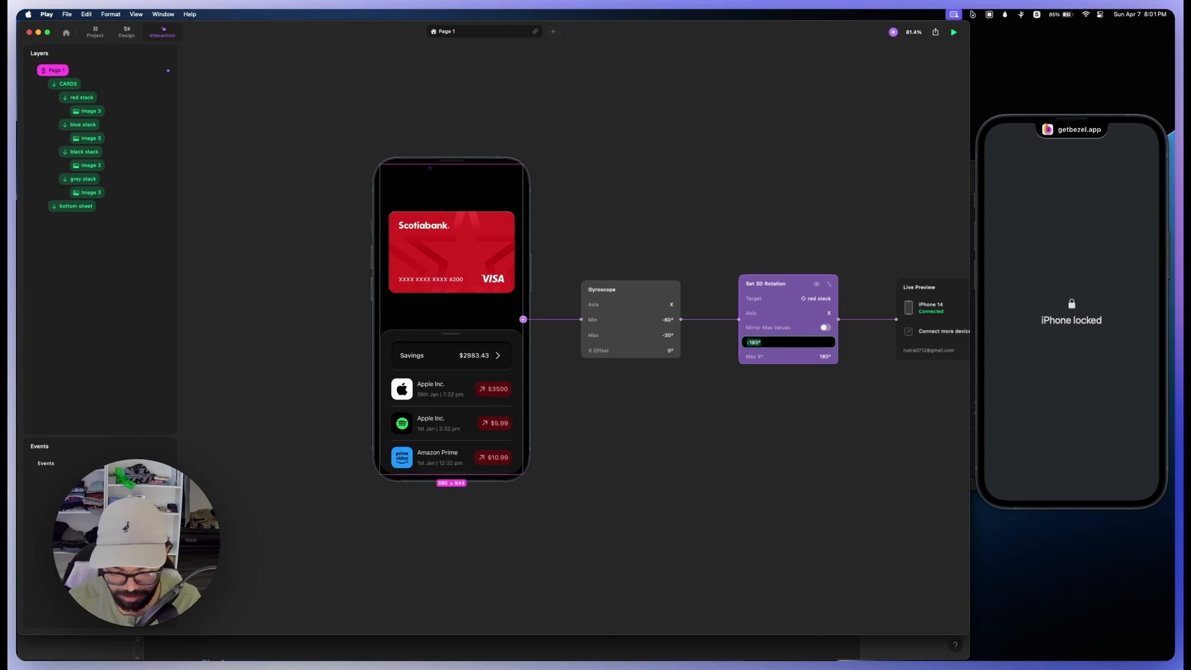
text(-80)
key(Tab)
text(0)
key(Return)
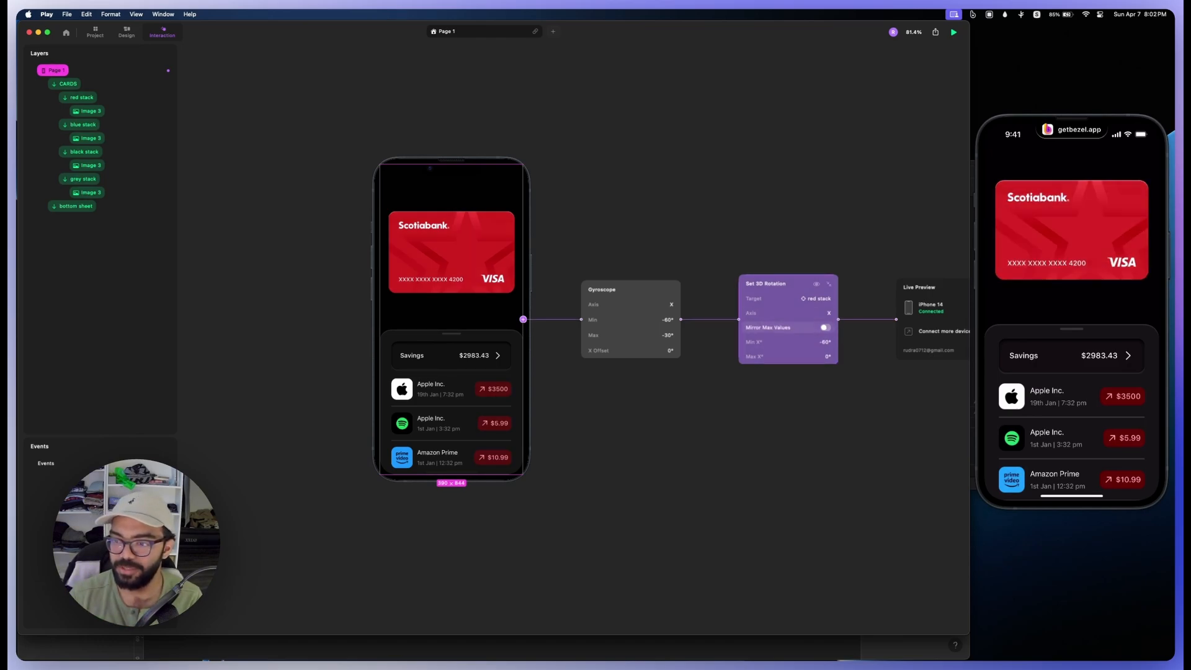
Step: Try mirrored max values for the red stack's 3D rotation, restore the unmirrored setting, and set Min X to -45°
click(825, 328)
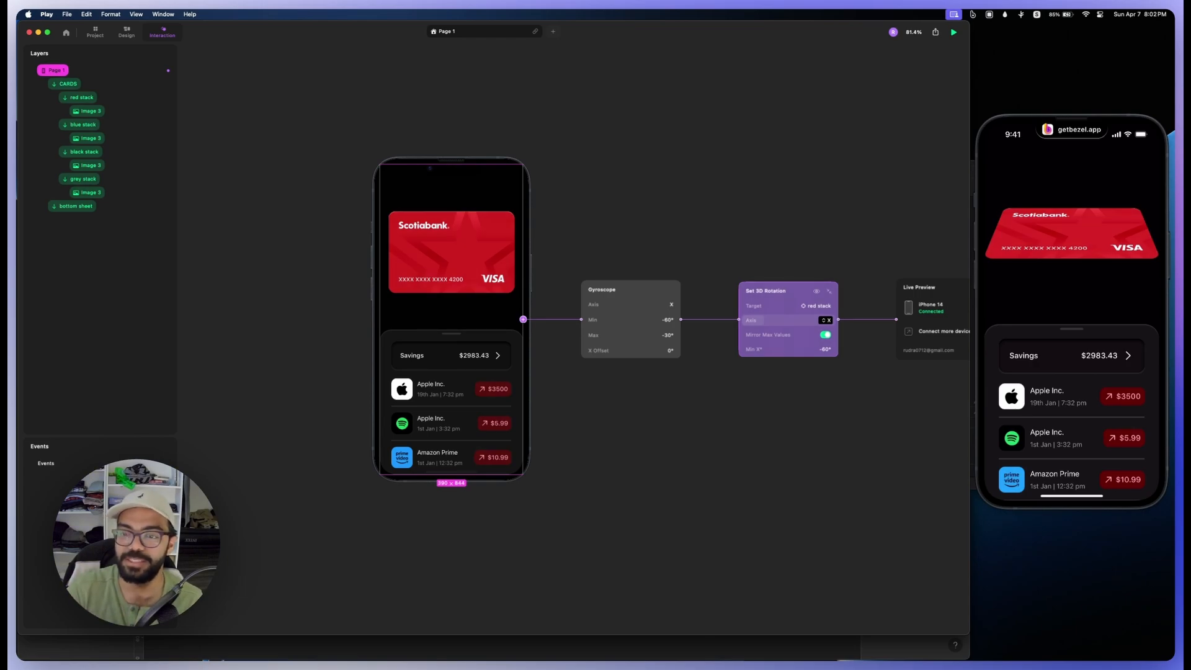
click(825, 334)
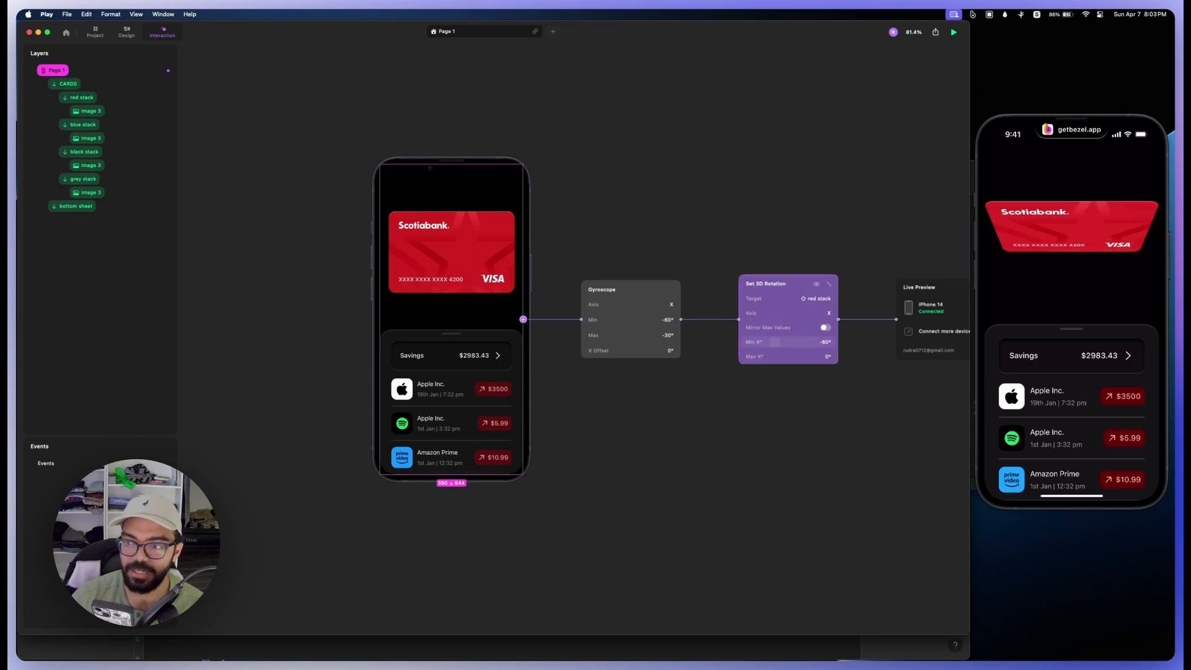
click(775, 342)
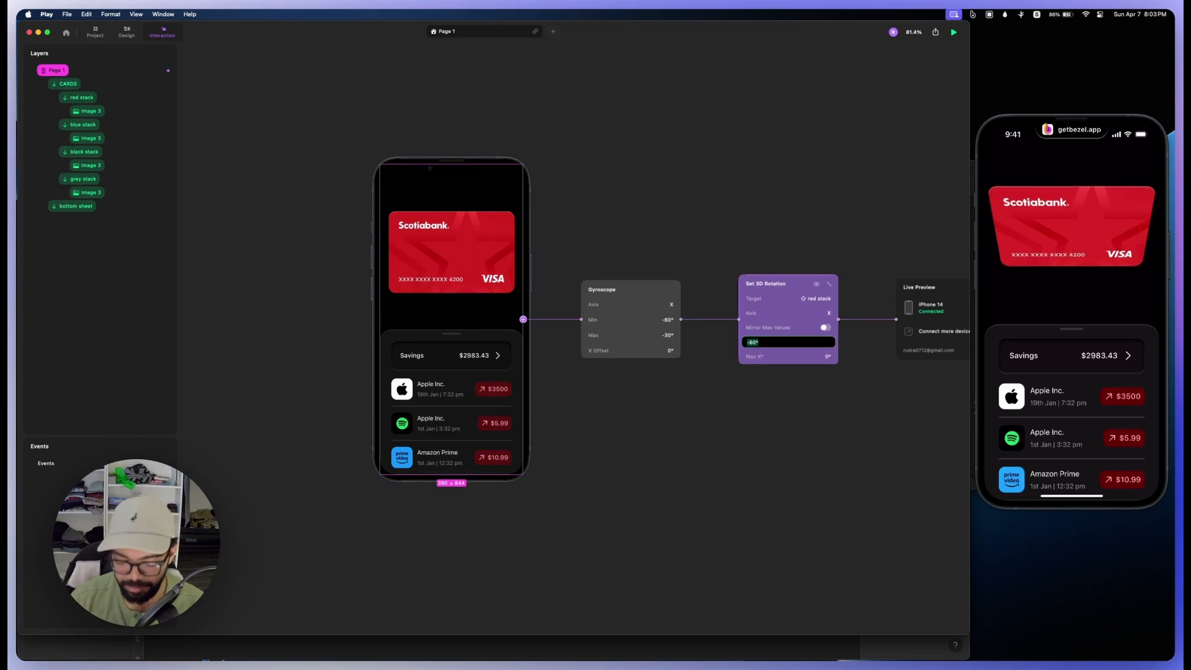
text(45)
key(Return)
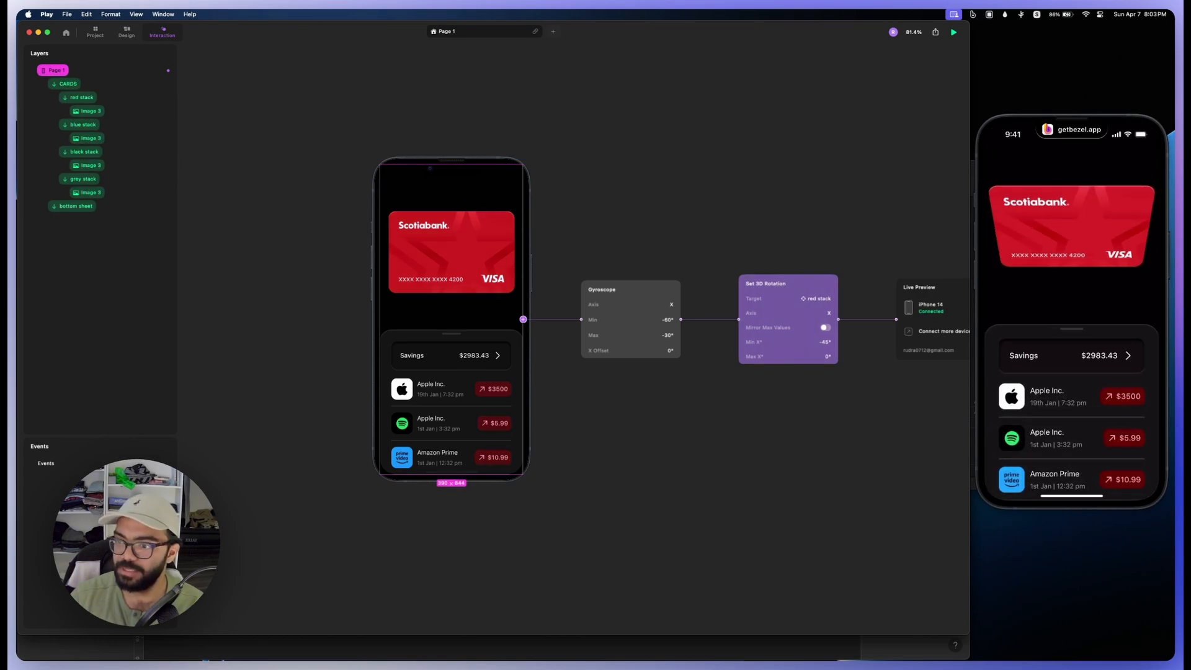
click(824, 342)
text(-45)
key(Return)
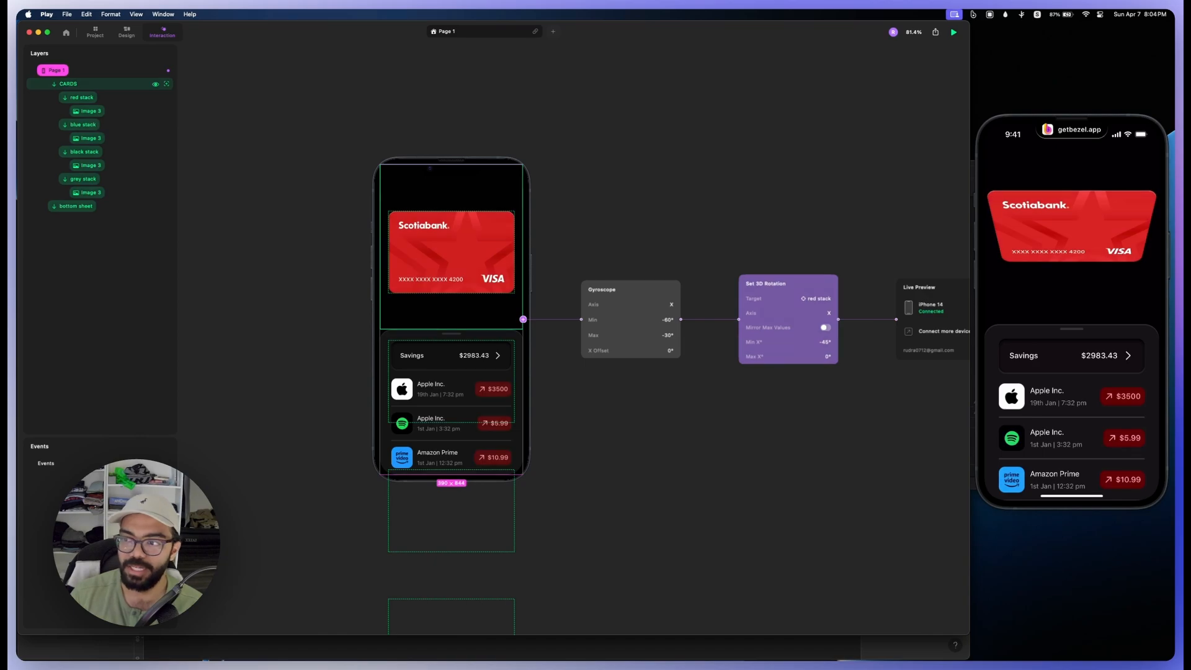
Step: Set the red stack's 3D Transform perspective to 120° and return to Interaction mode
double_click(451, 252)
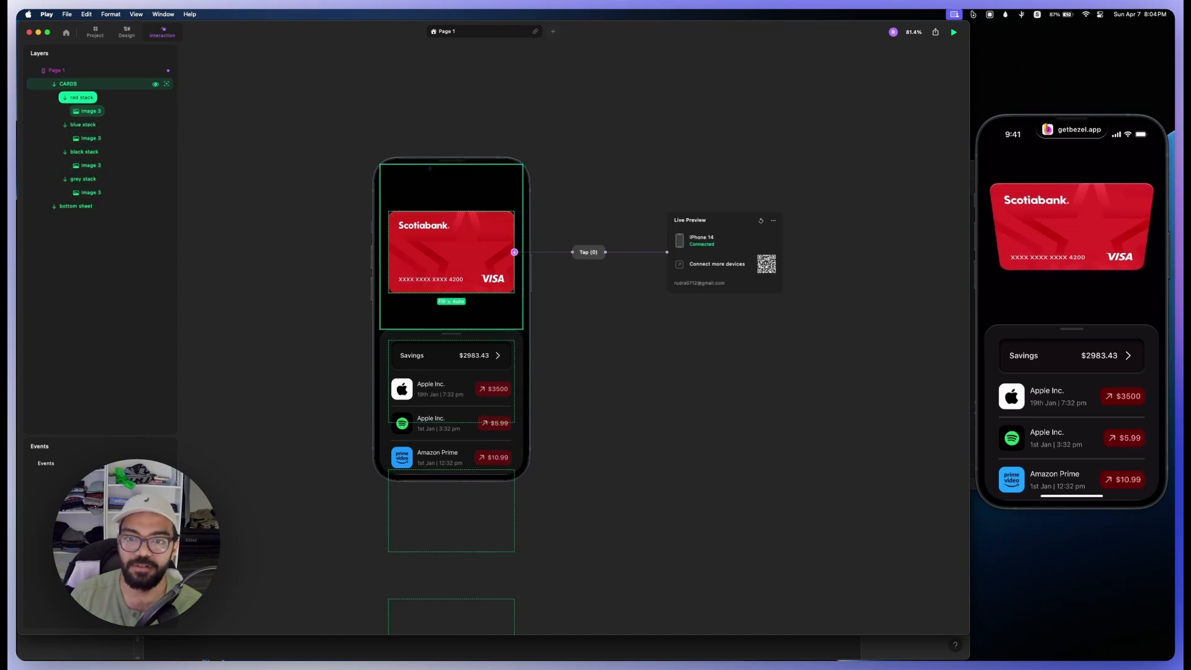
key(2)
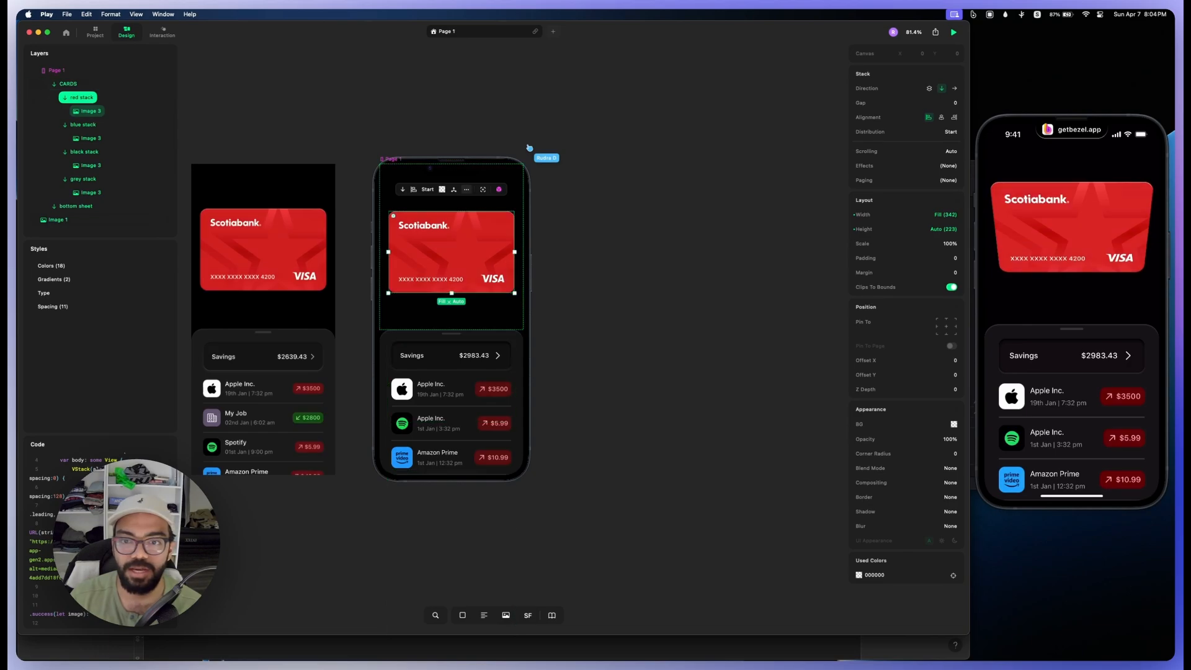
click(467, 189)
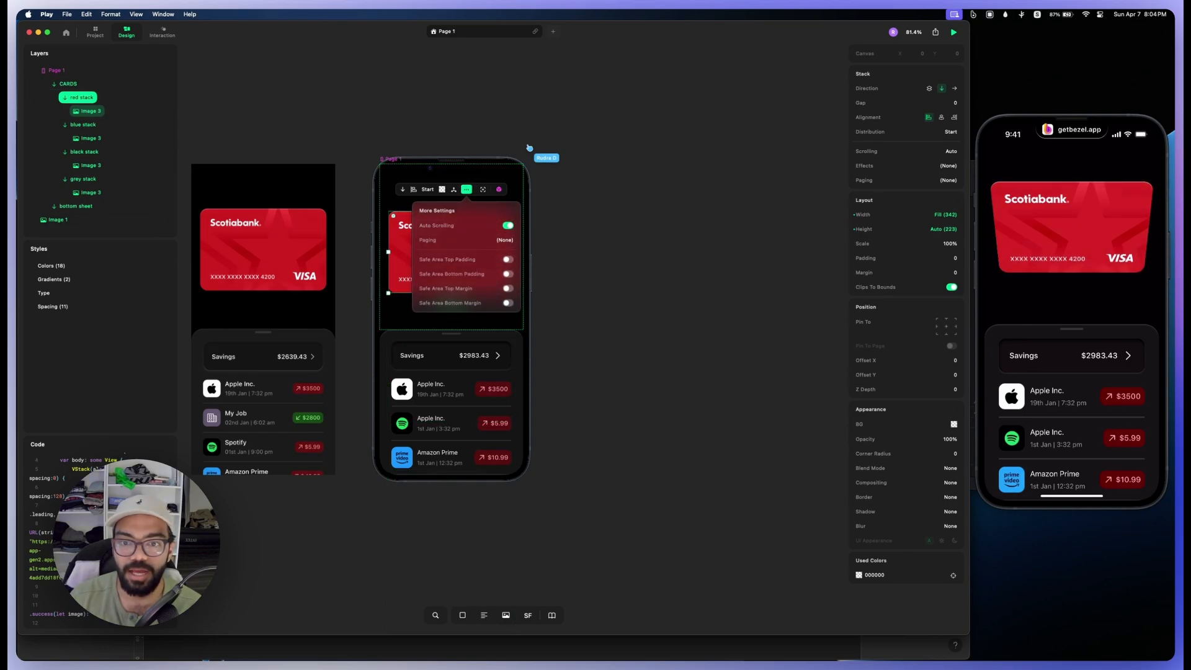
click(453, 189)
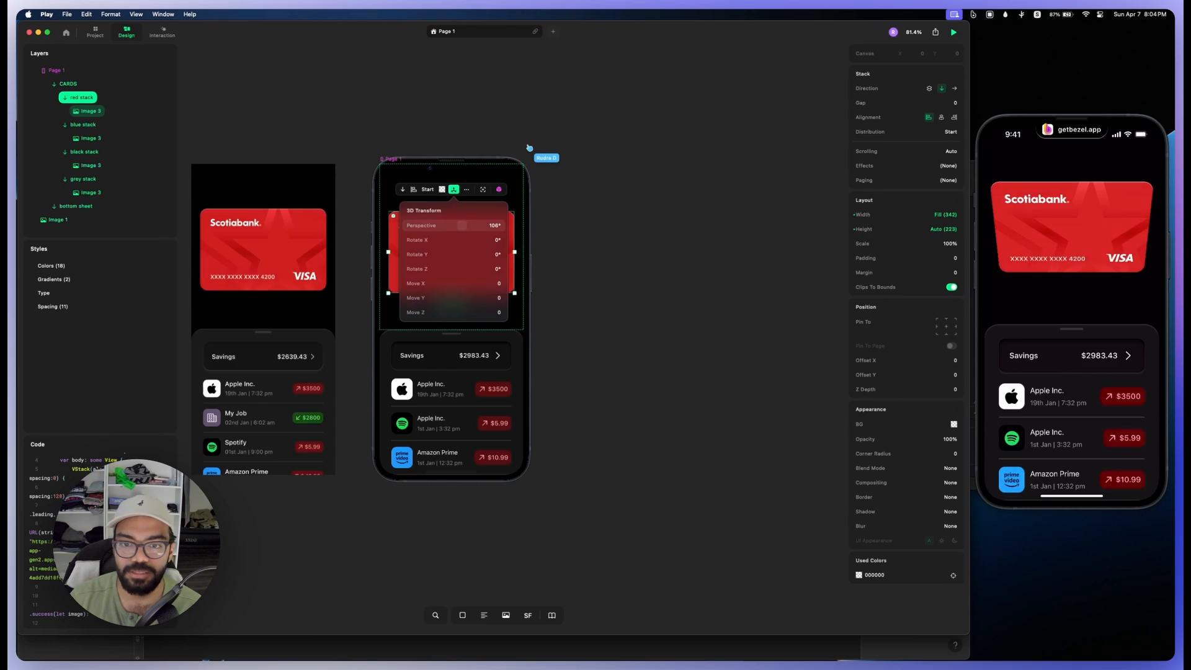
click(462, 225)
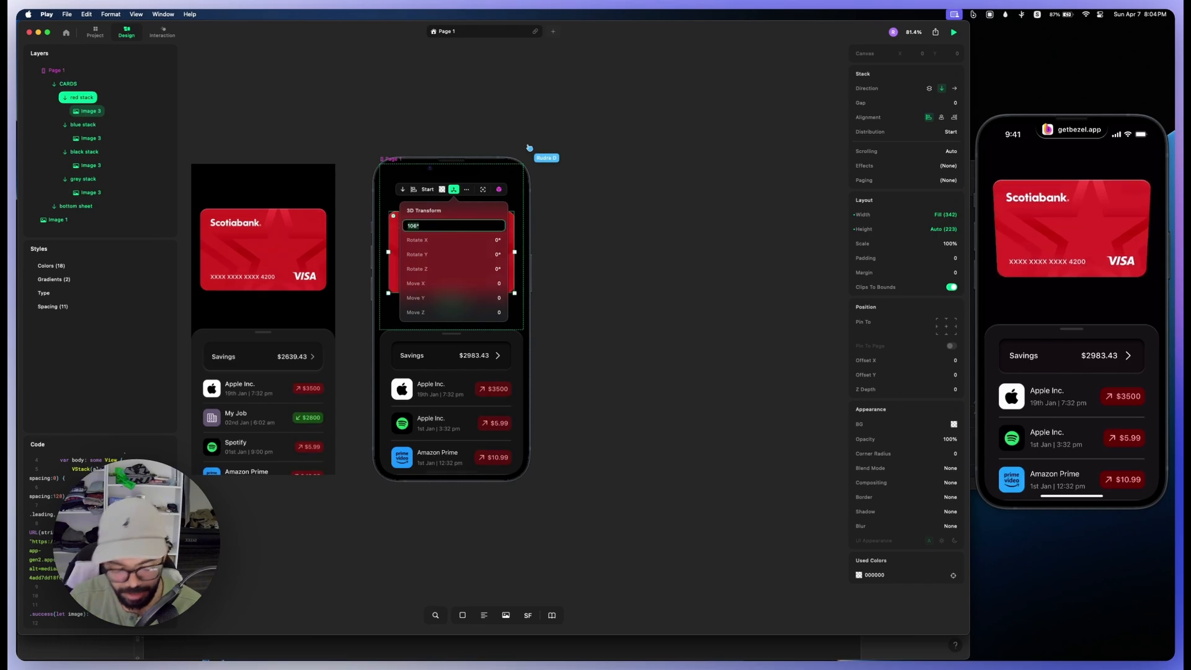
text(120)
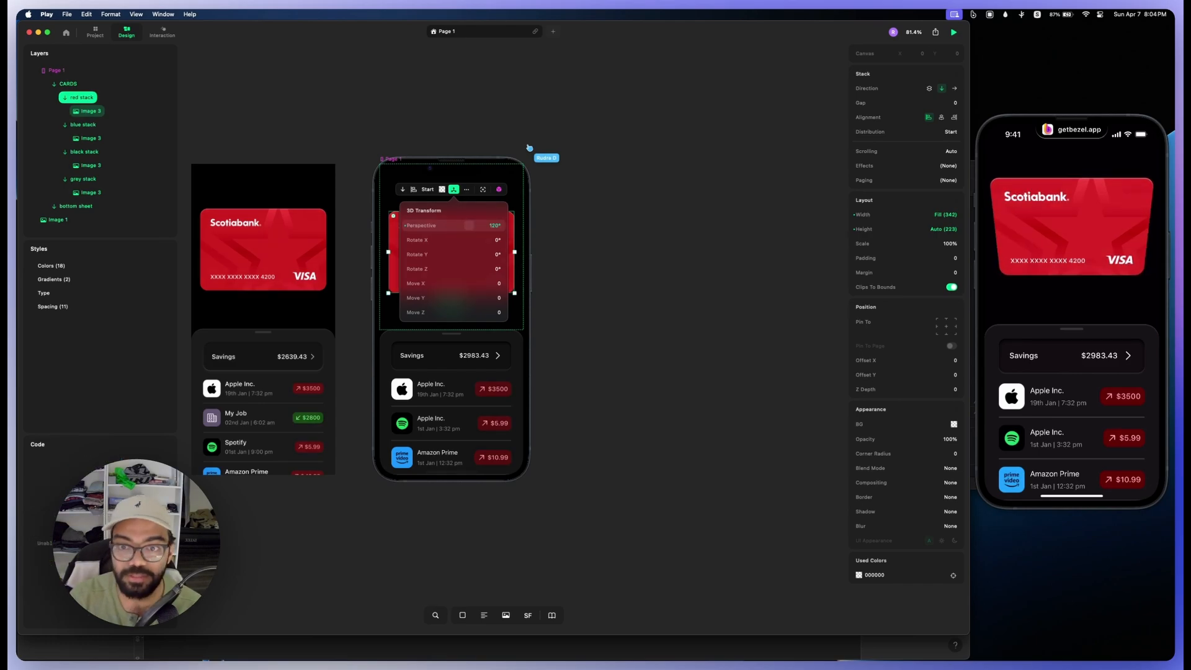
key(Return)
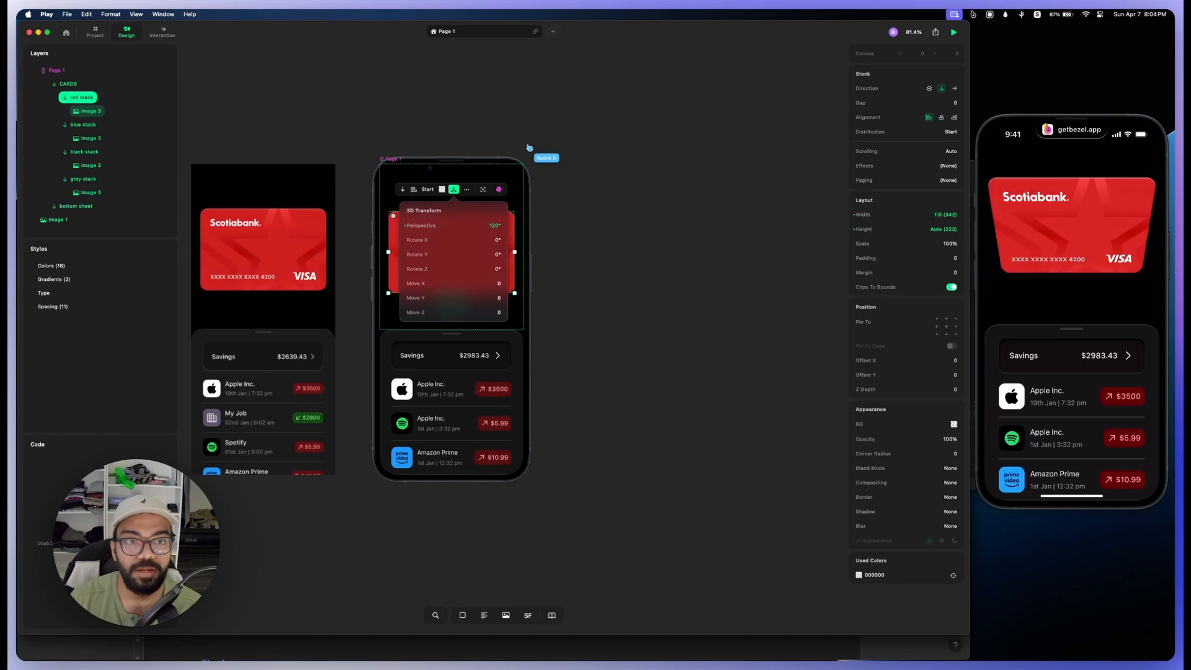
click(162, 33)
click(162, 32)
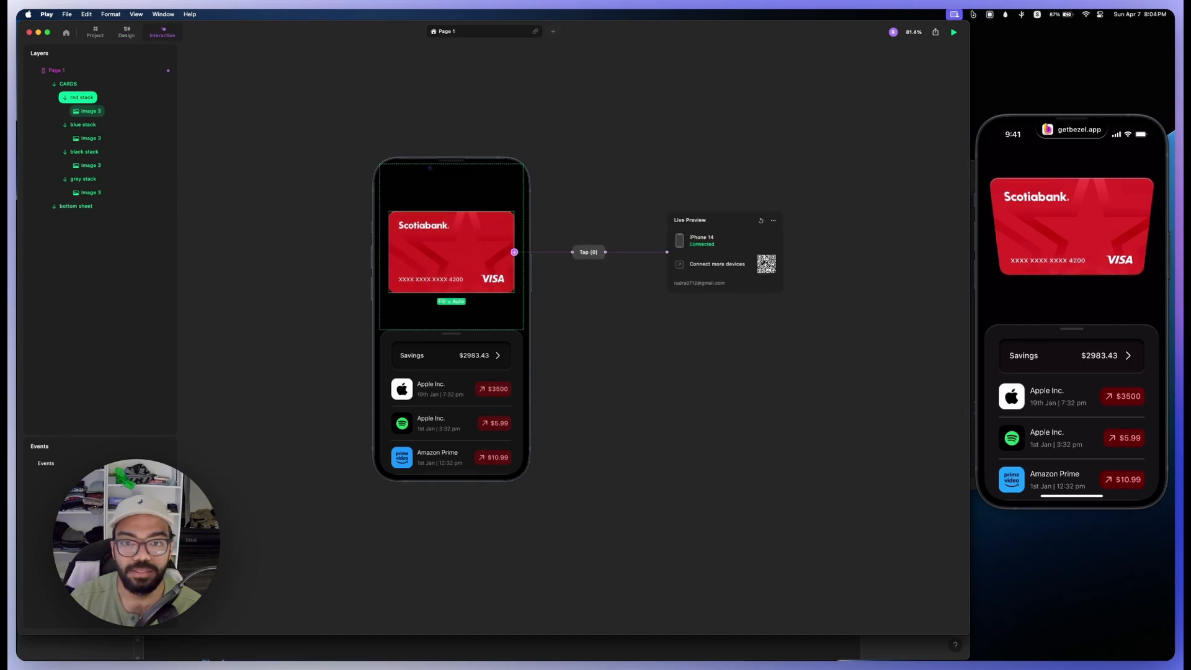
Step: Set the red stack's 3D Transform perspective to 106°
click(68, 84)
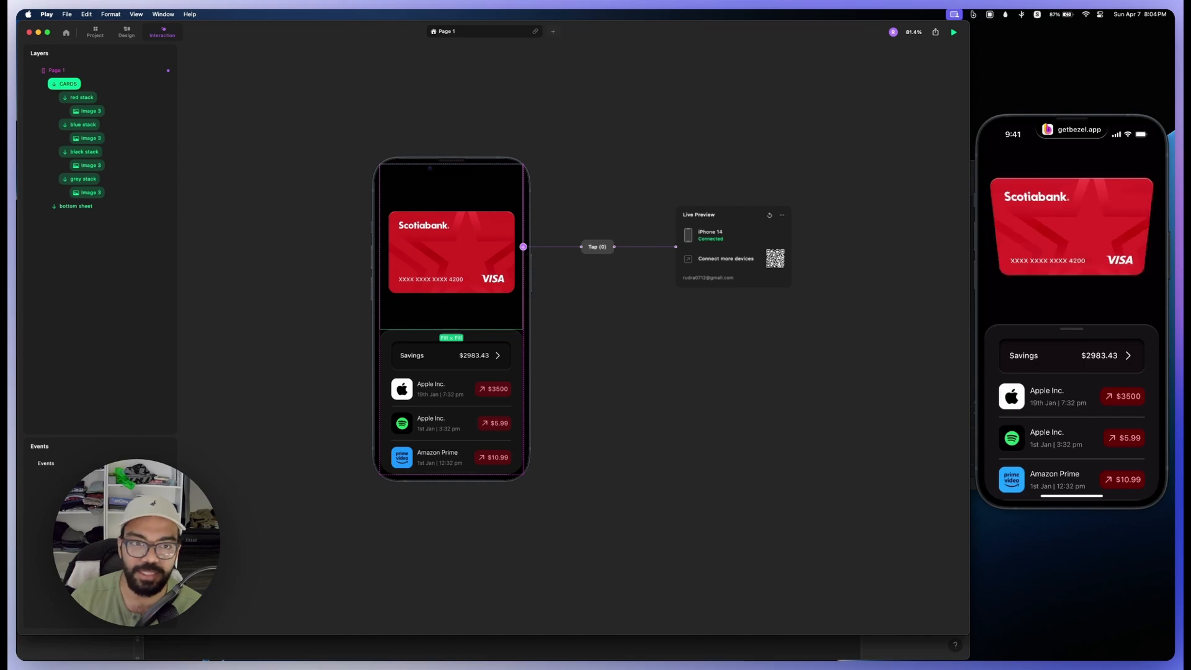
click(126, 32)
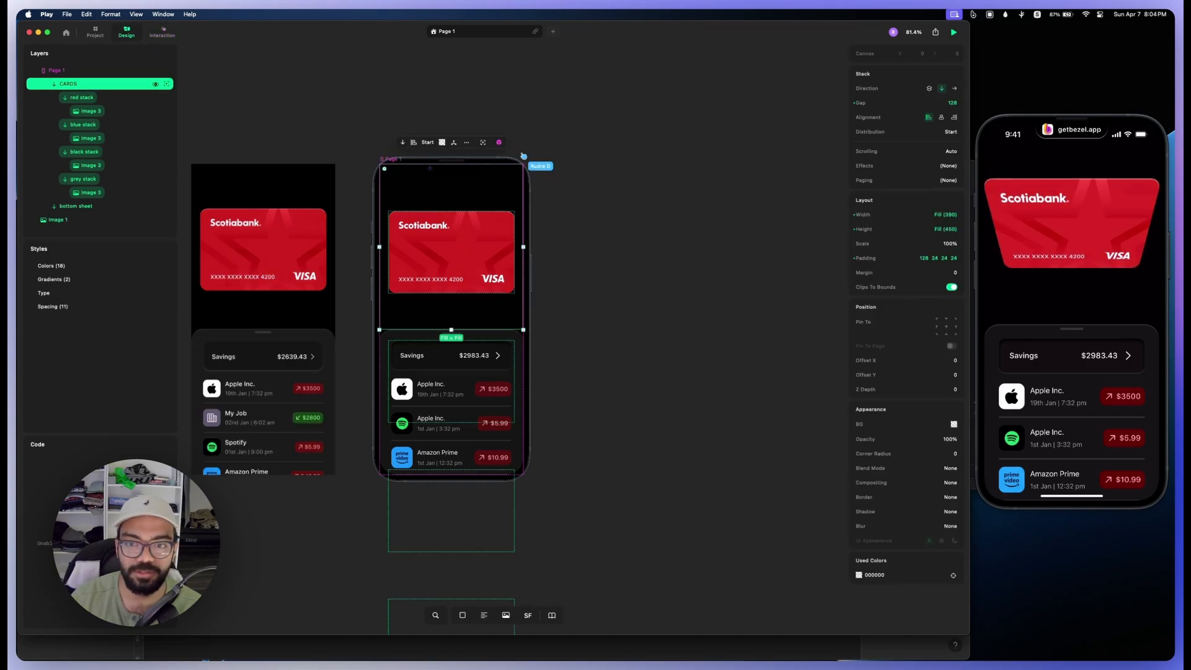
key(Return)
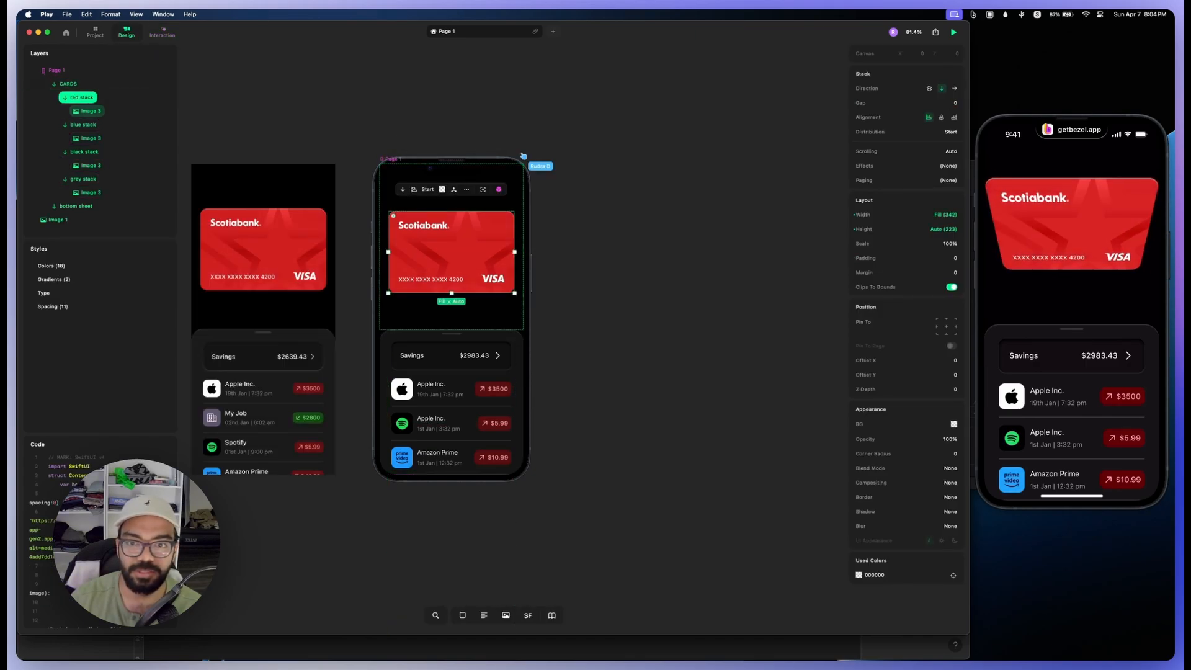
click(453, 190)
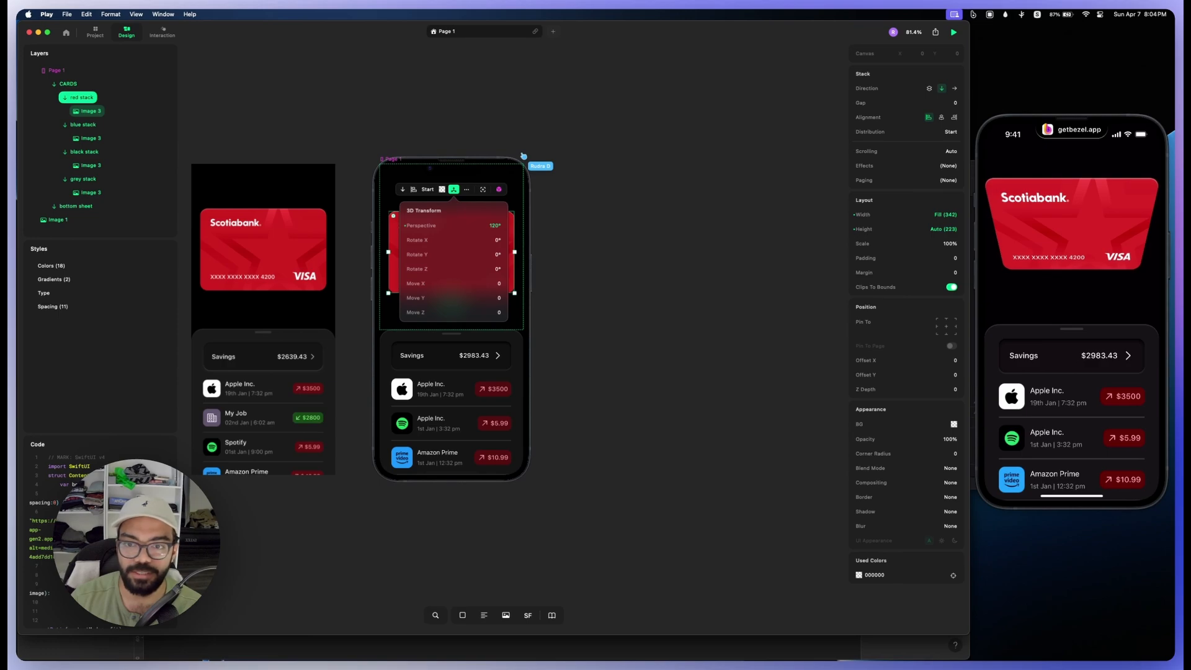
click(467, 226)
text(106)
key(Return)
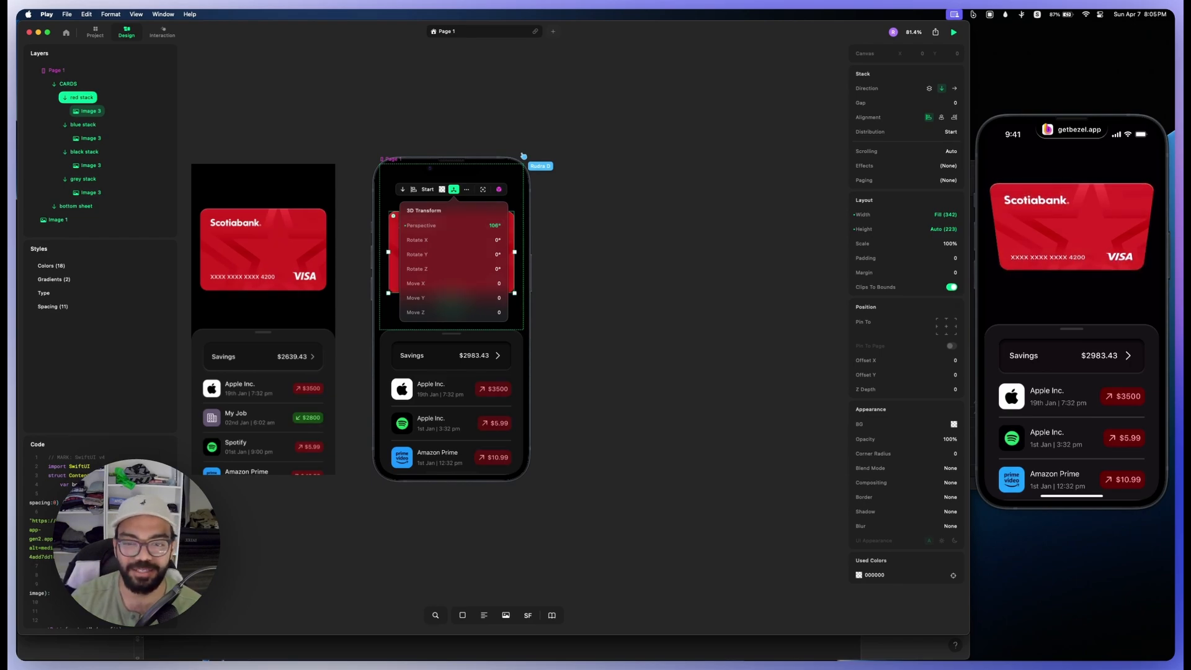
key(Escape)
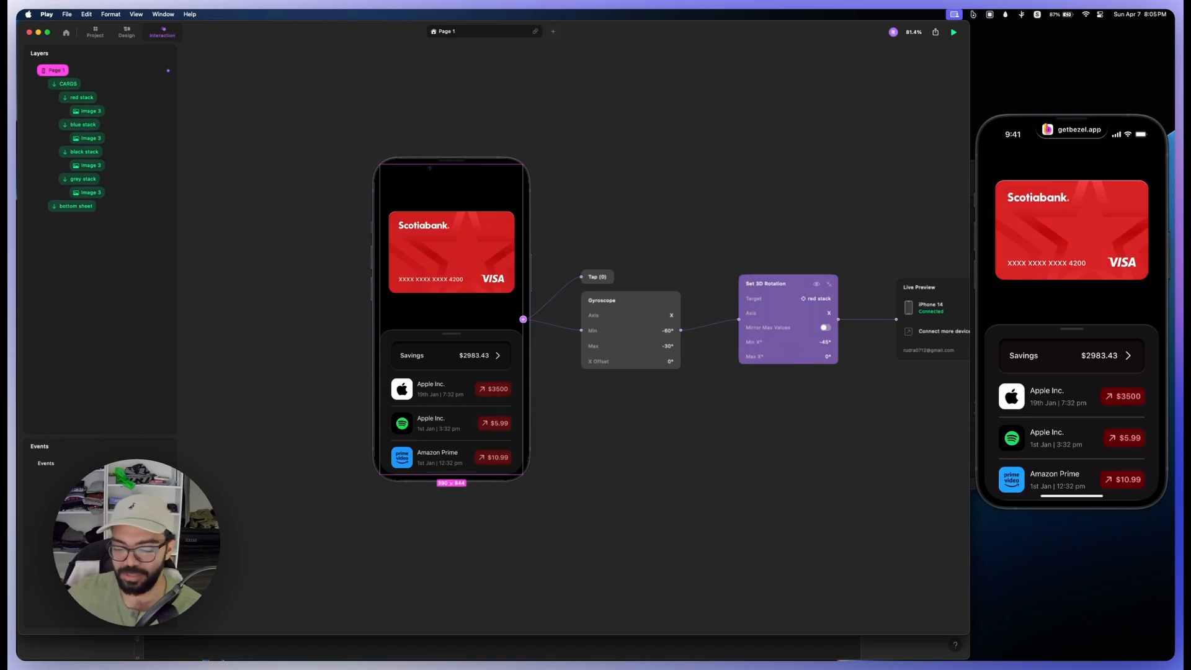
Step: Copy the red stack's Set 3D Rotation action, paste it onto the Gyroscope trigger, and target the copy at the blue stack
click(680, 330)
key(Escape)
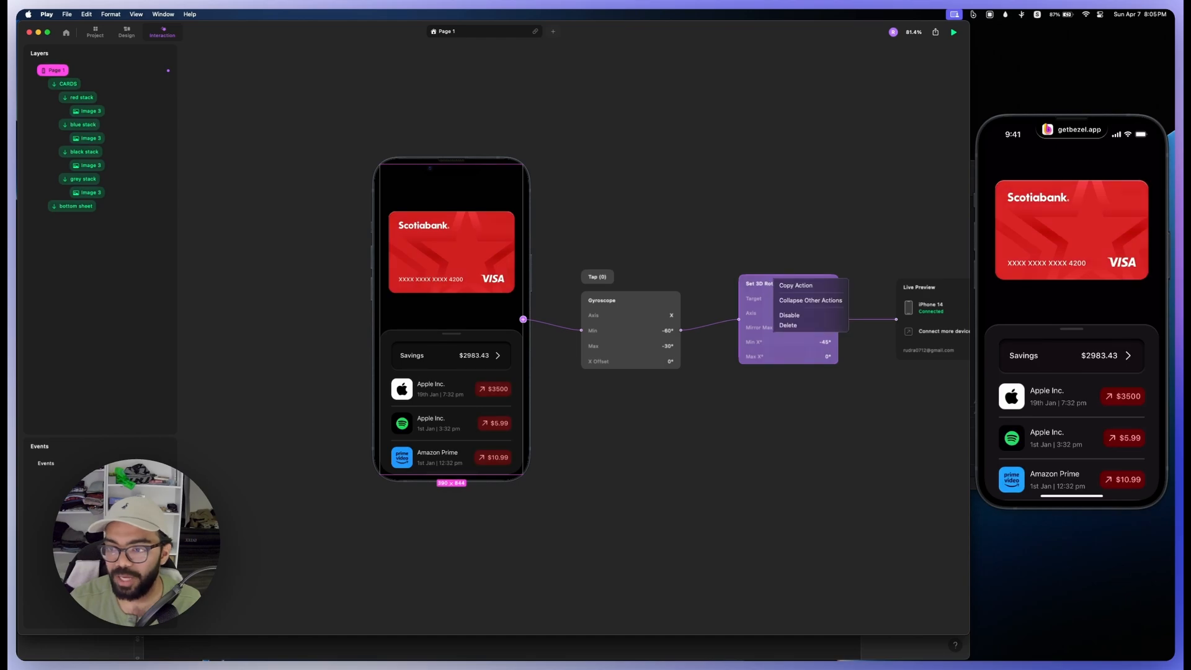
right_click(634, 296)
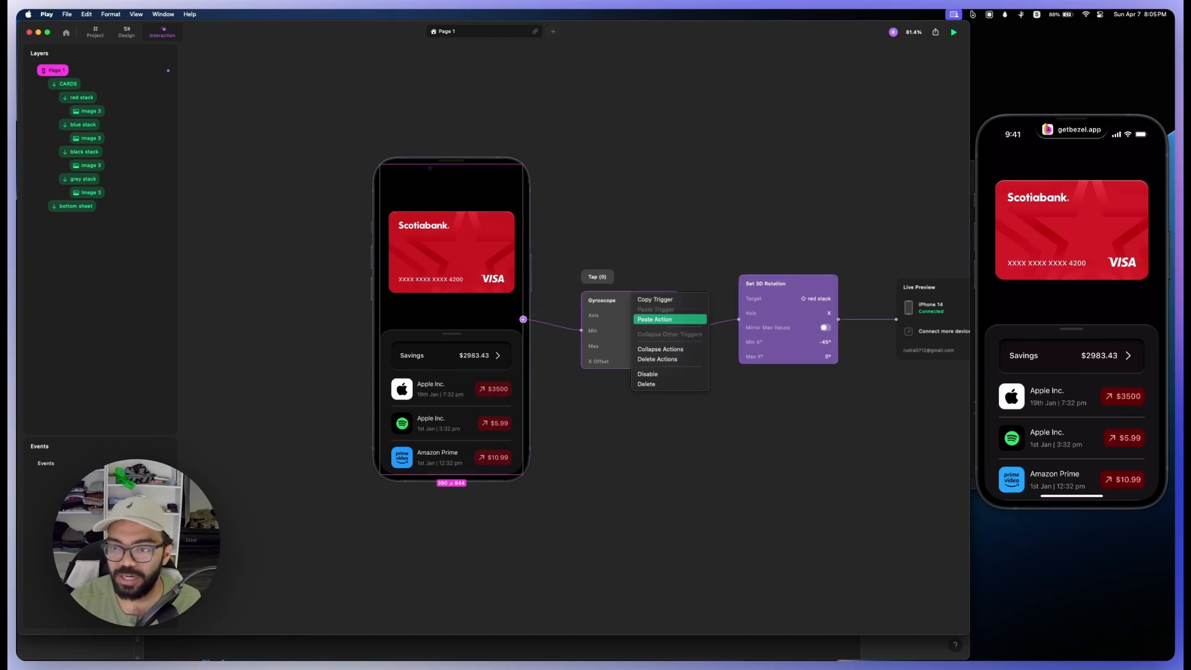
click(654, 319)
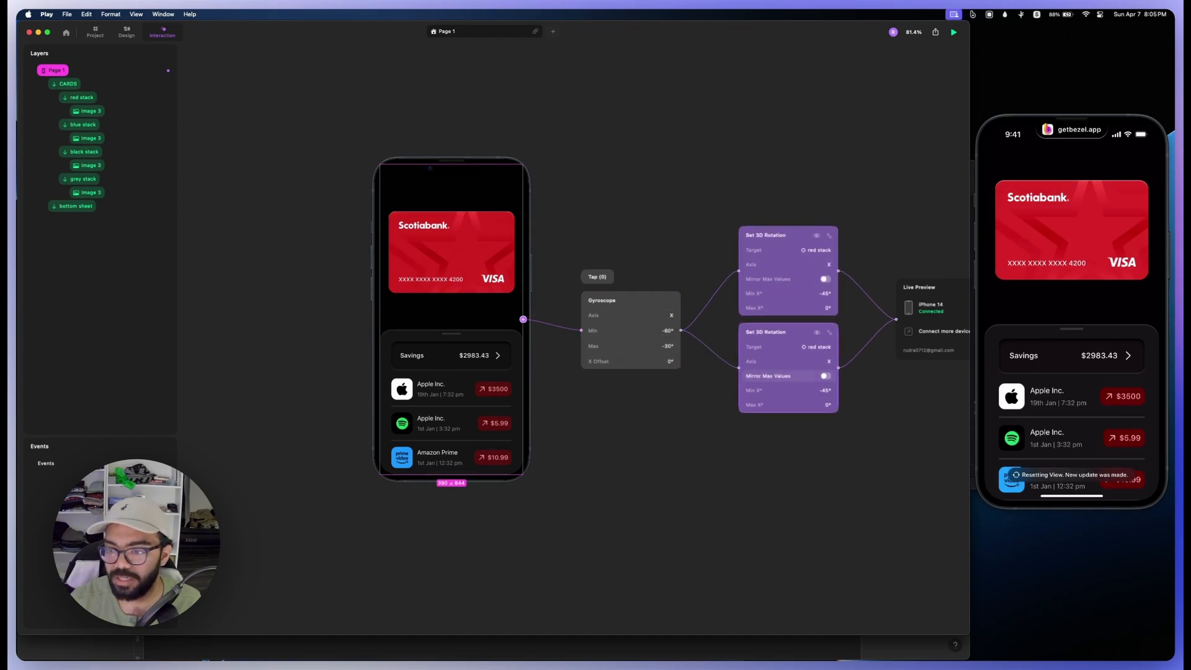
click(815, 347)
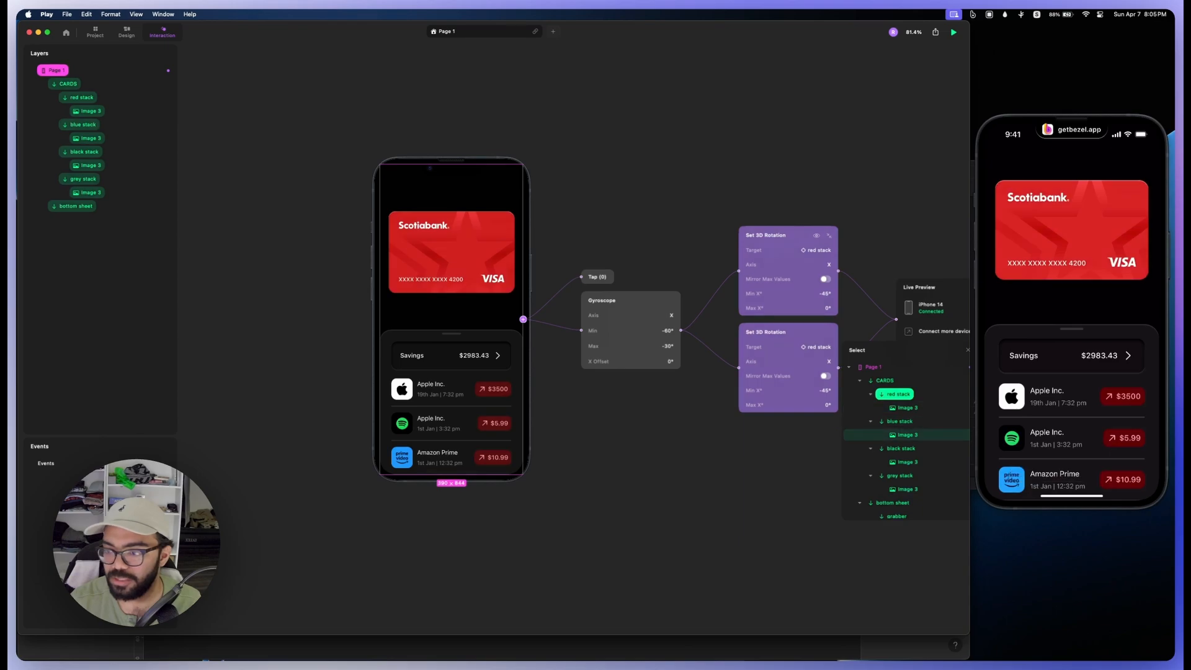
click(900, 421)
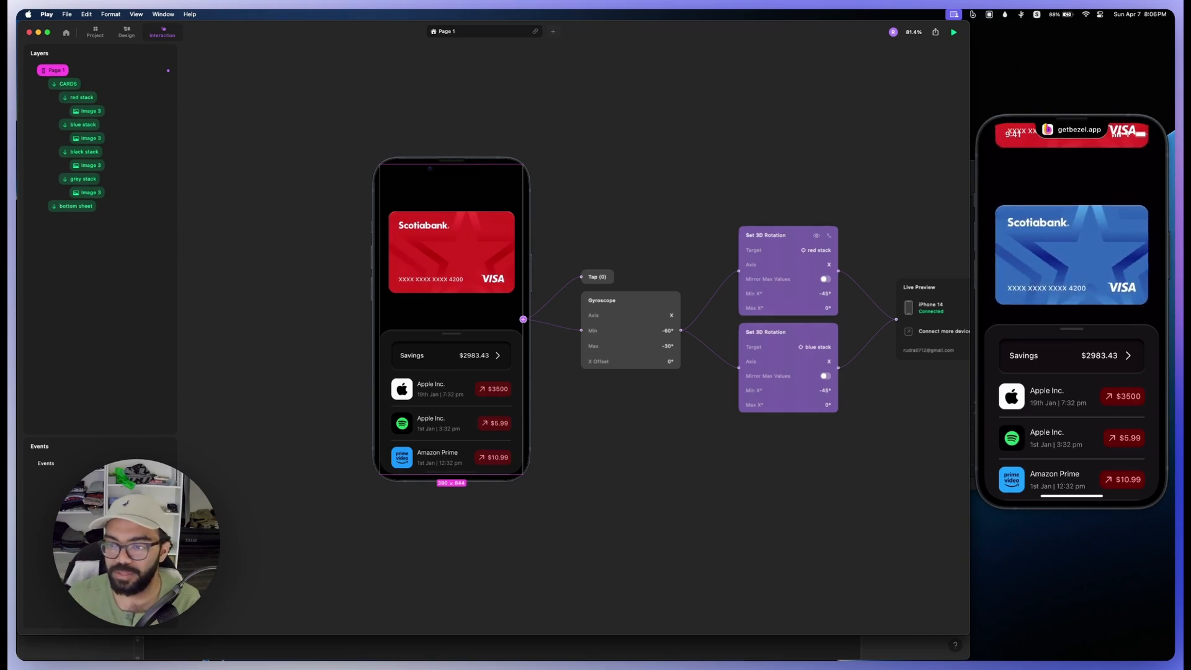
Step: Collapse both Set 3D Rotation actions and paste two more copies onto the Gyroscope trigger
click(829, 236)
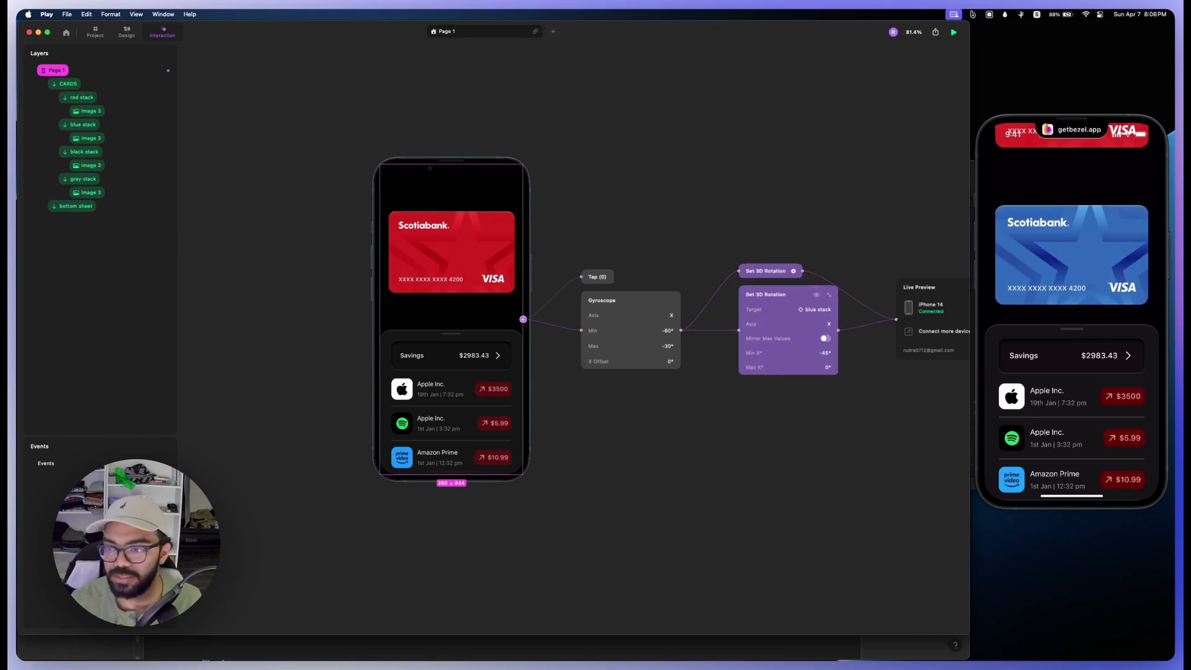
click(829, 294)
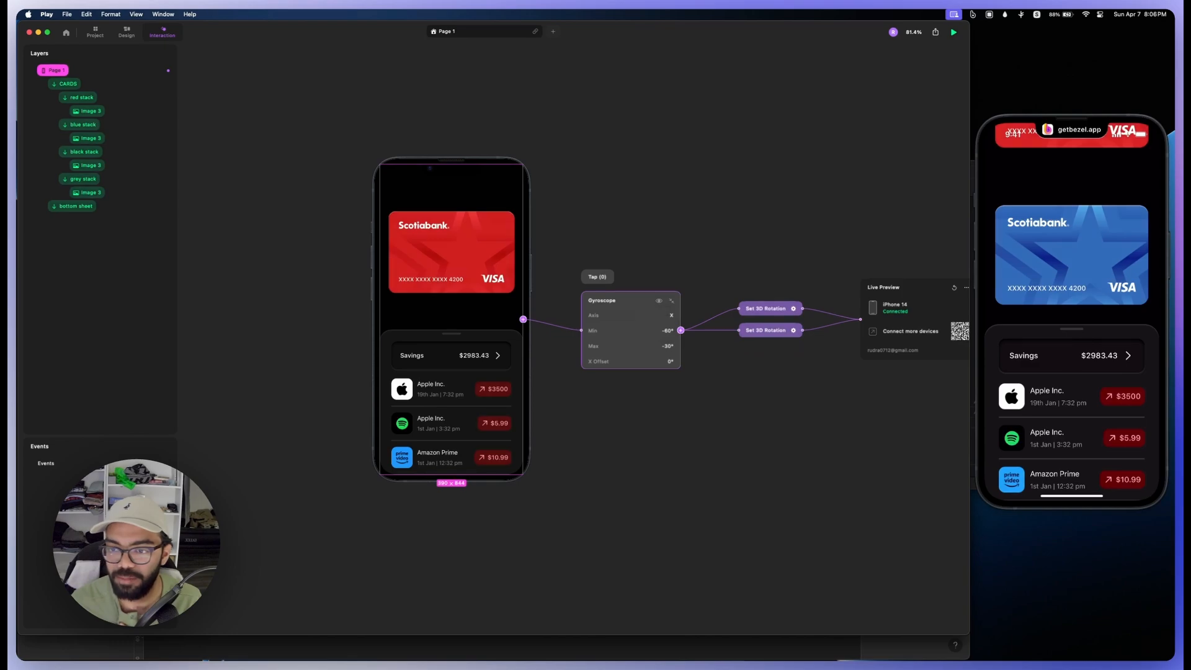
right_click(641, 297)
click(662, 324)
key(super+v)
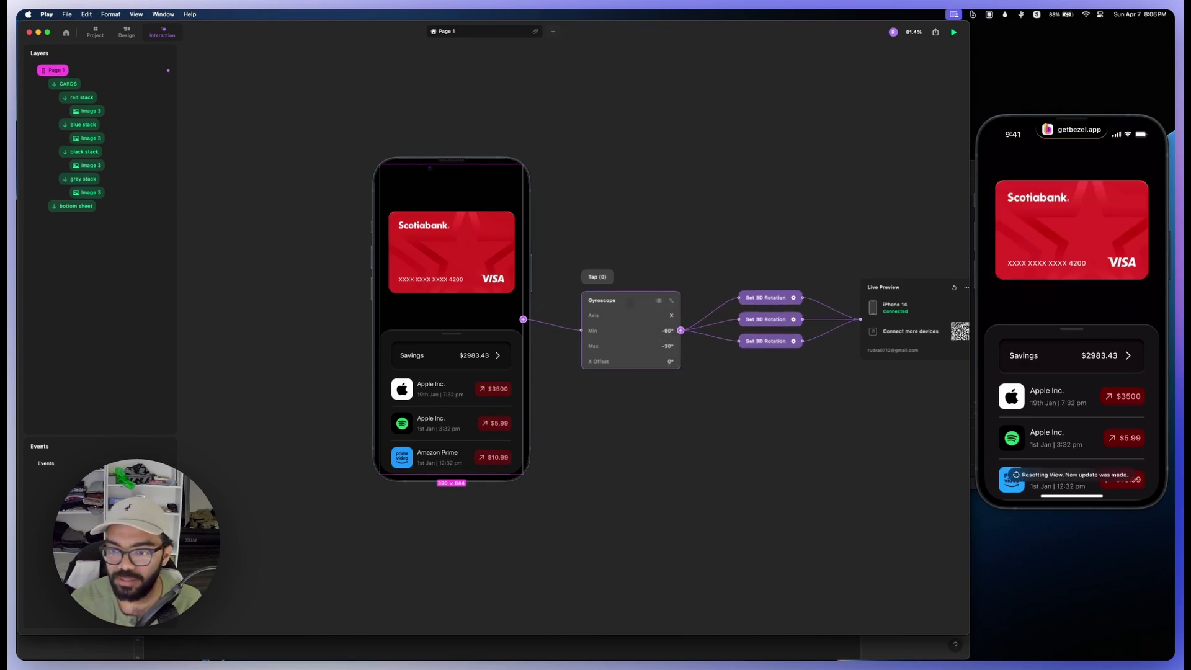
Step: Retarget the two new Set 3D Rotation copies to the black stack and the grey stack, and collapse them
click(793, 330)
click(815, 309)
click(894, 412)
click(793, 388)
click(816, 369)
click(895, 498)
click(829, 256)
click(828, 316)
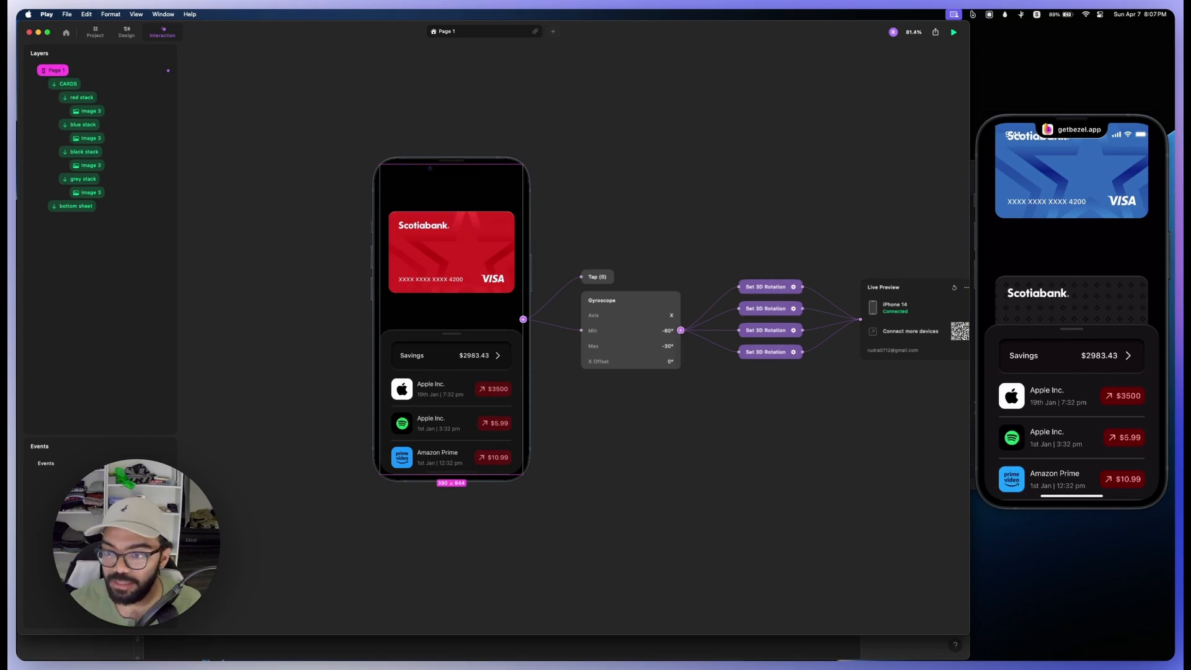
Step: Add a Set 3D Translation action to the Gyroscope trigger, targeting the bottom sheet
click(681, 330)
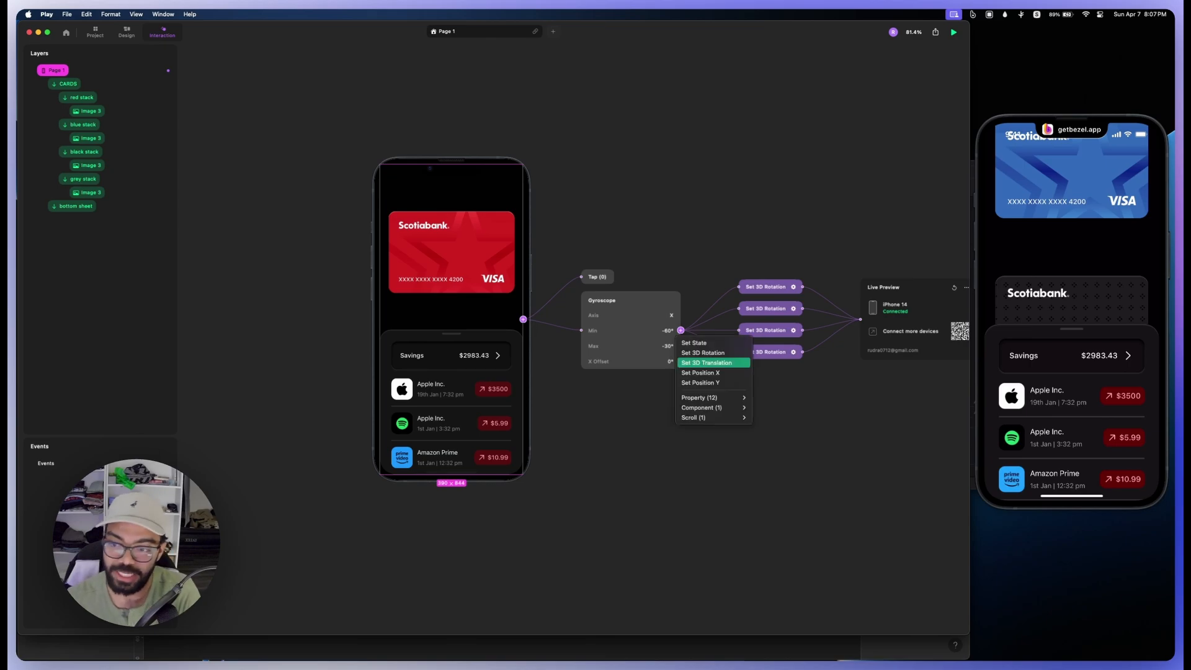
click(712, 362)
click(821, 335)
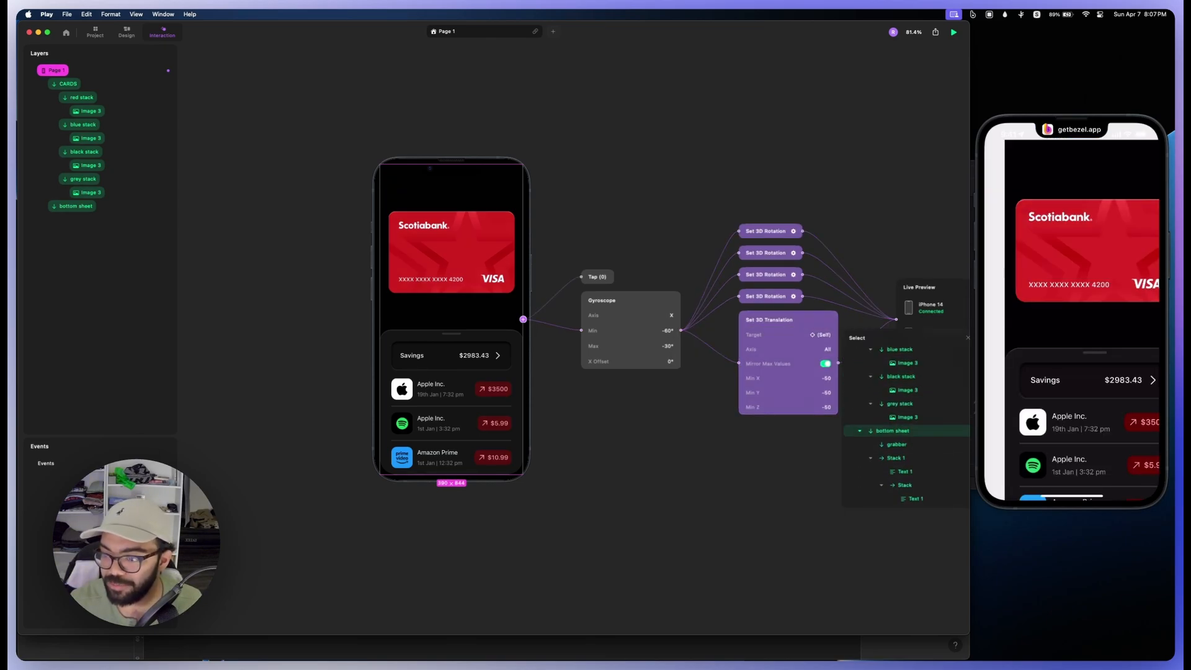
click(892, 466)
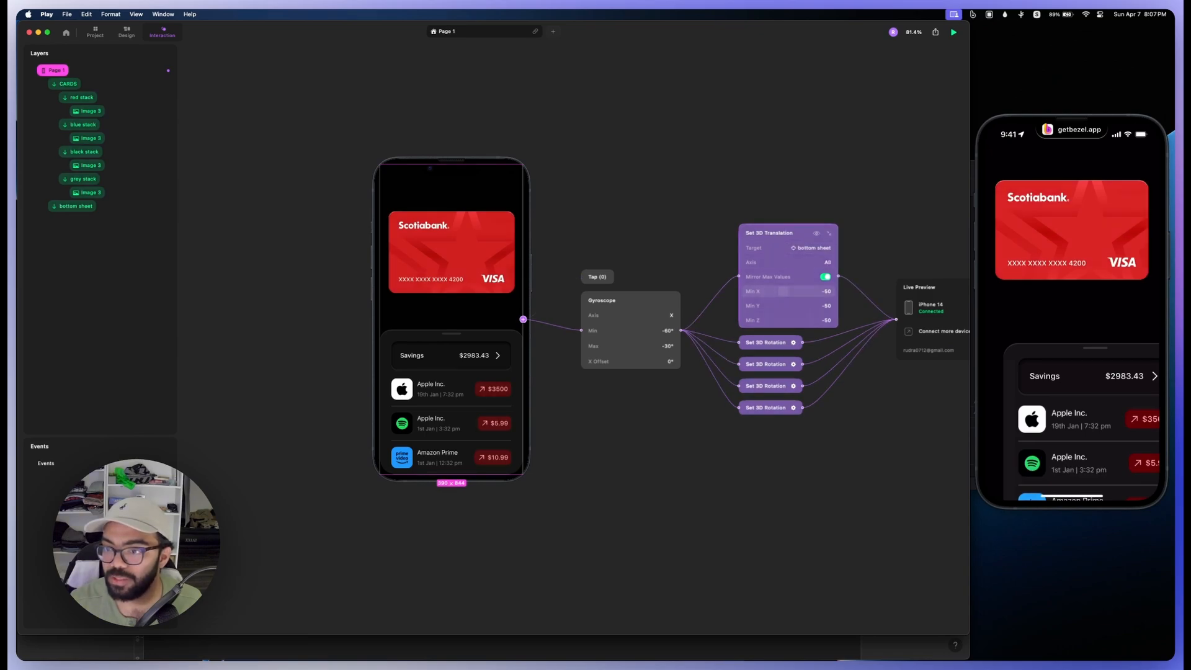
Step: Limit the bottom sheet's 3D translation to the Y axis and turn off Mirror Max Values
click(798, 261)
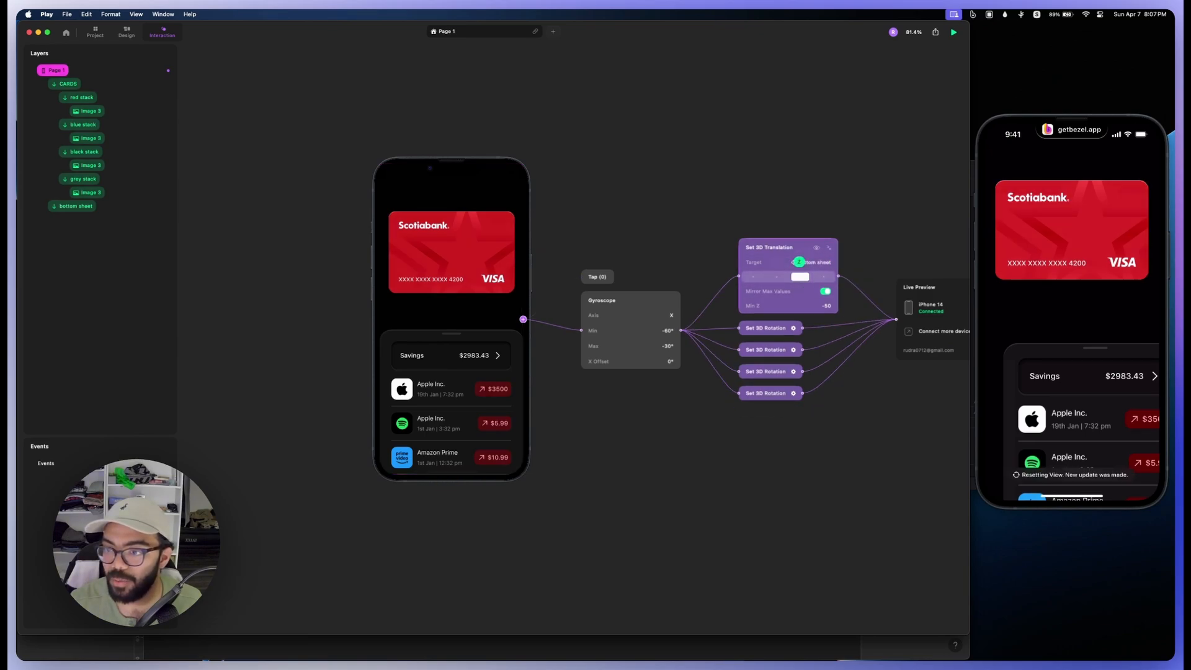
click(776, 277)
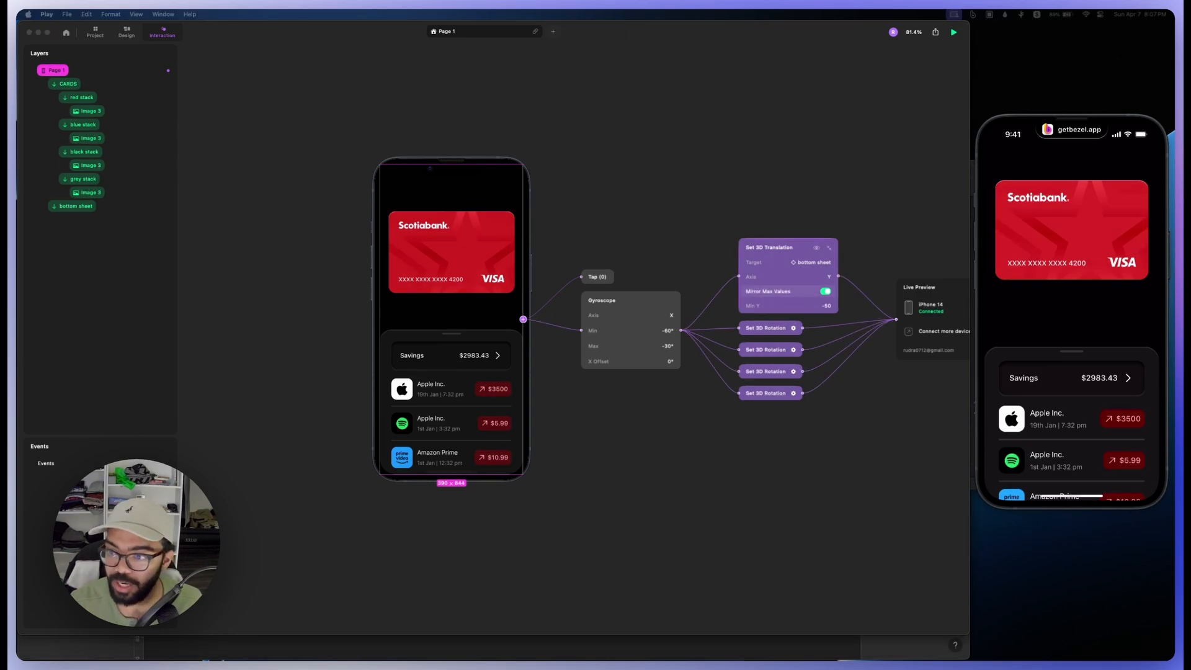
click(824, 291)
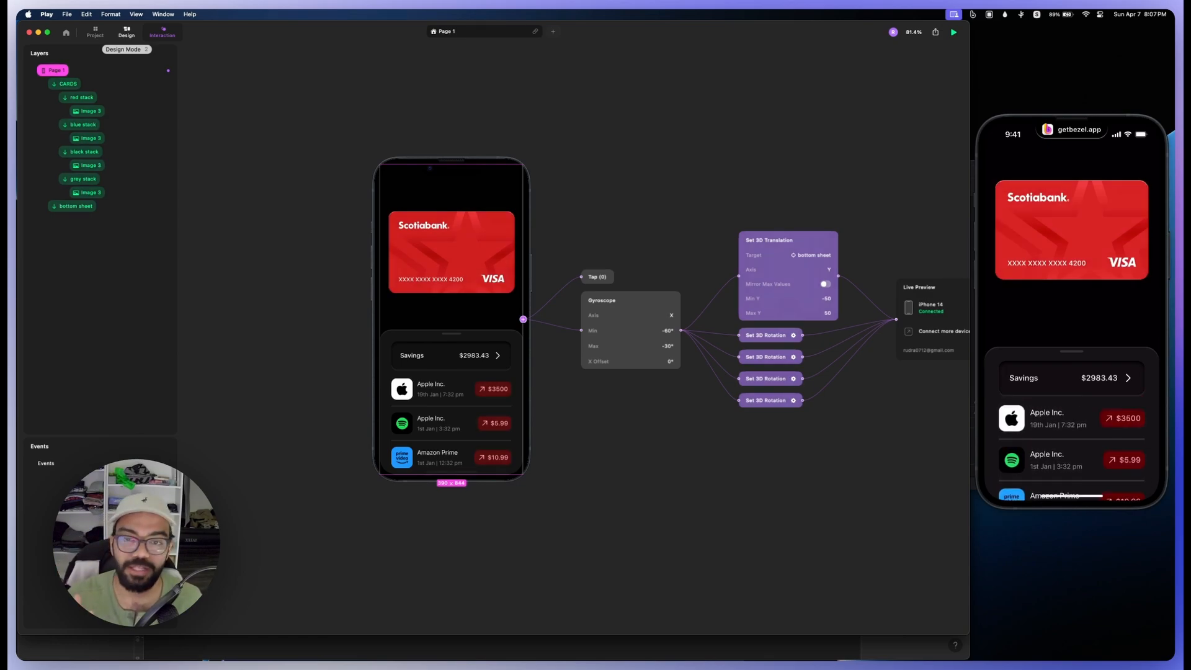
click(126, 31)
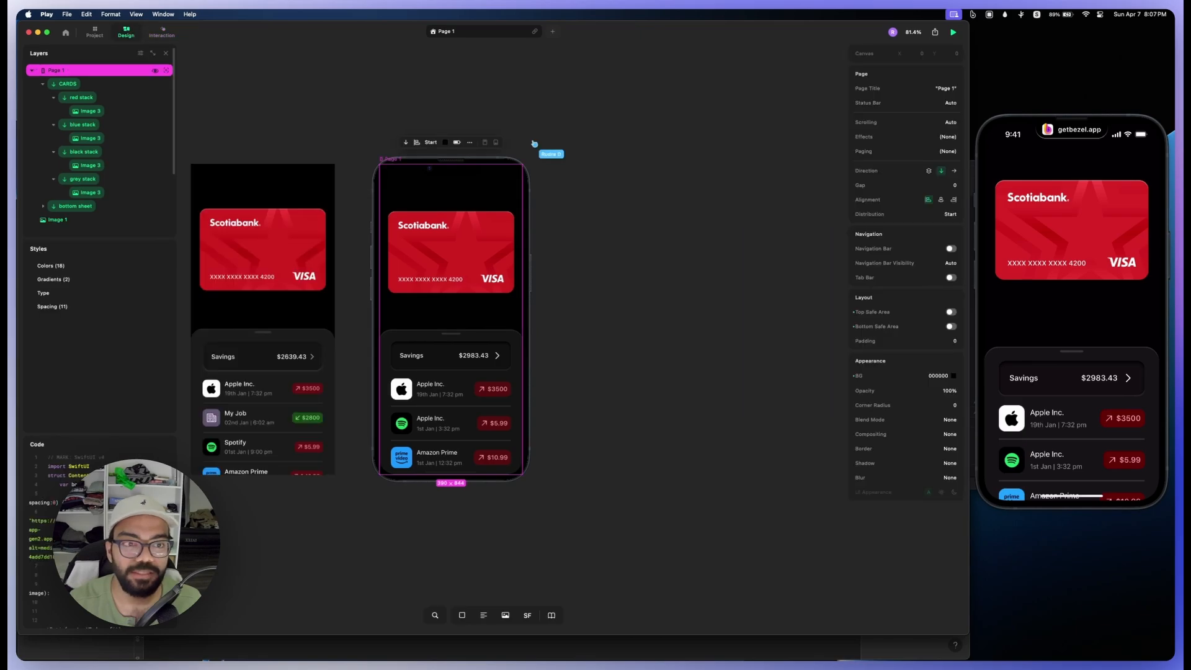
click(75, 206)
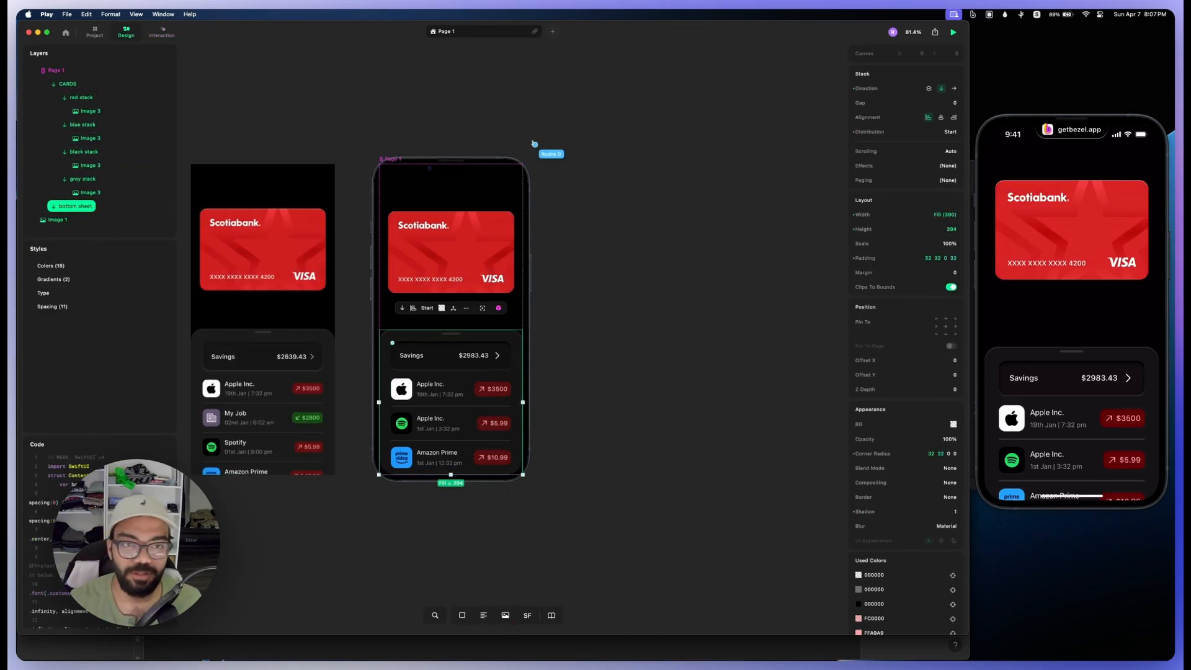
click(162, 31)
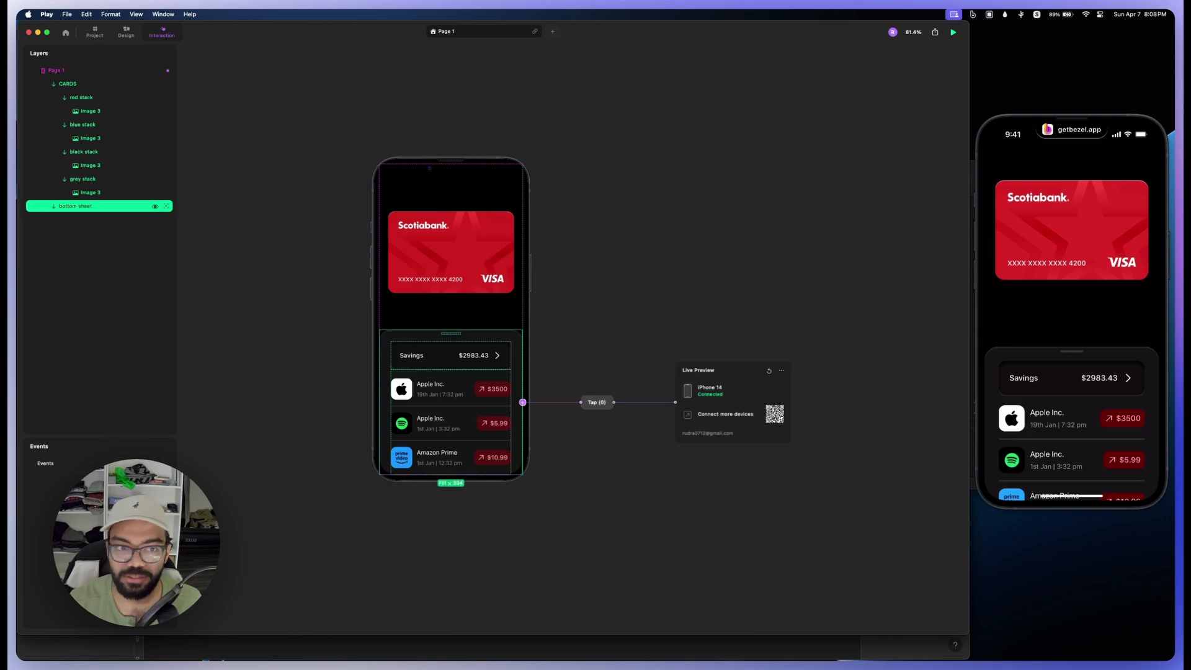
Step: Set Max Y to 0 for the bottom sheet's 3D translation in Page 1's Gyroscope interaction
click(56, 70)
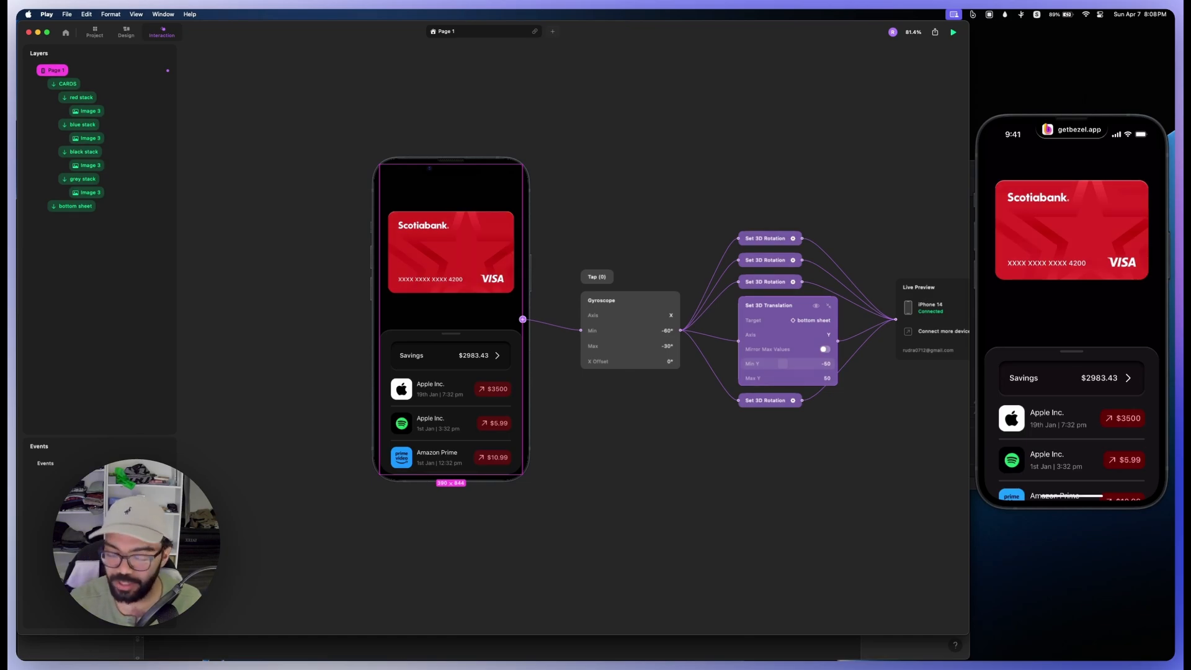
click(792, 378)
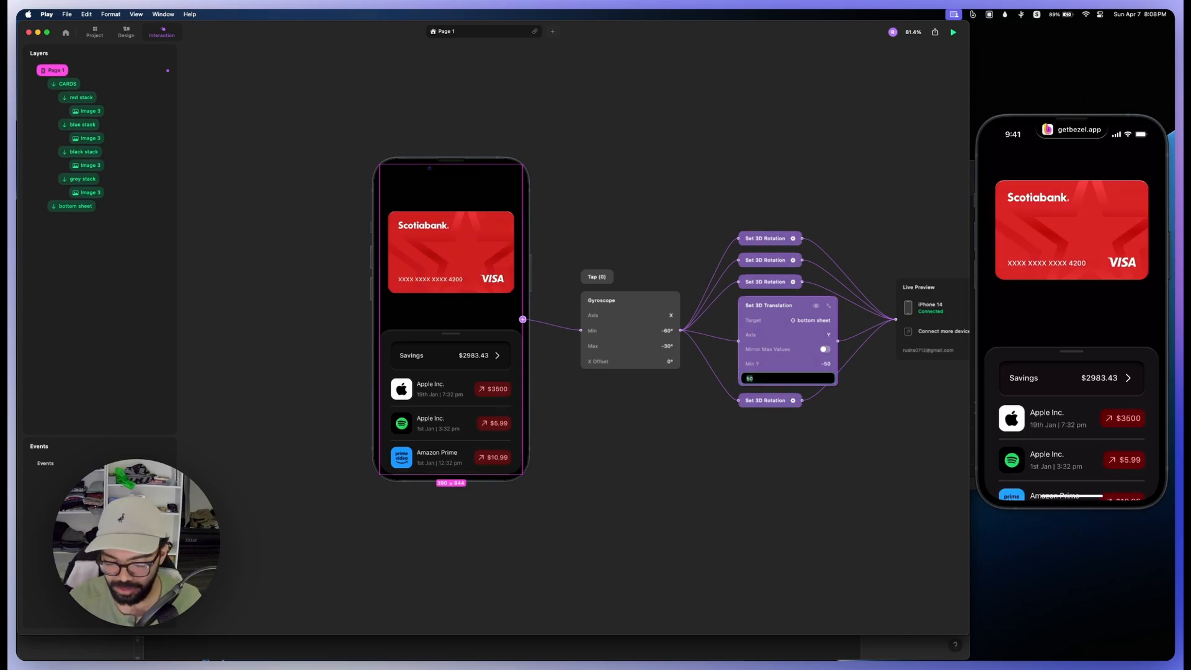
key(Return)
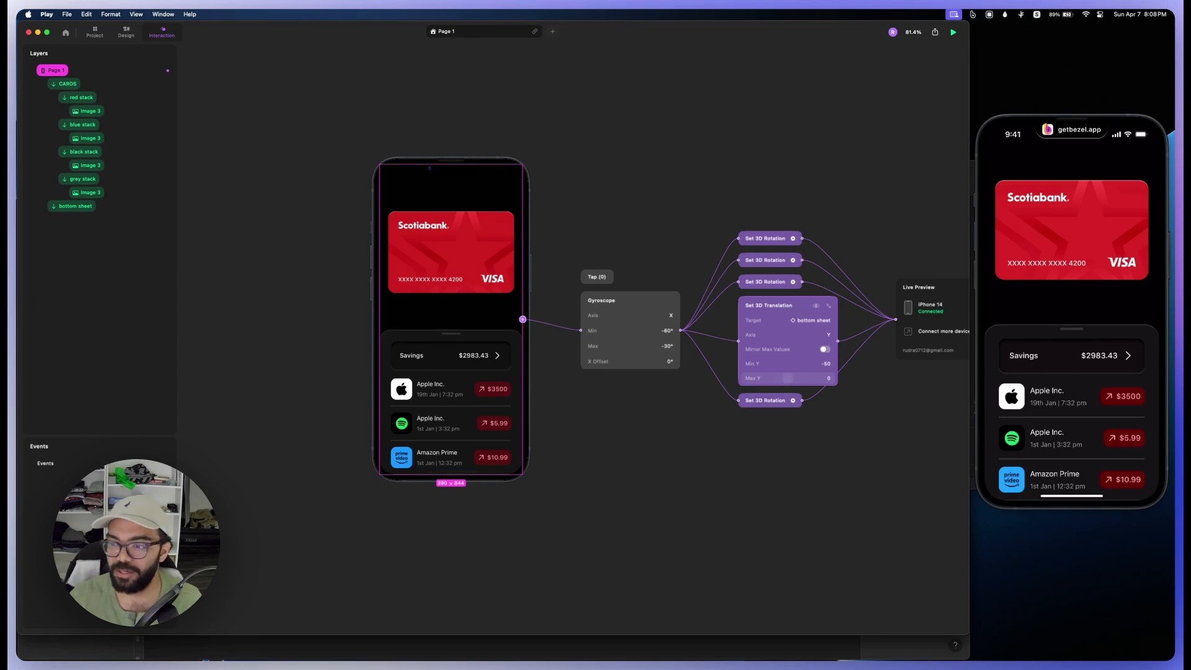
Step: Set Min Y to 394 for the bottom sheet's 3D translation
click(782, 364)
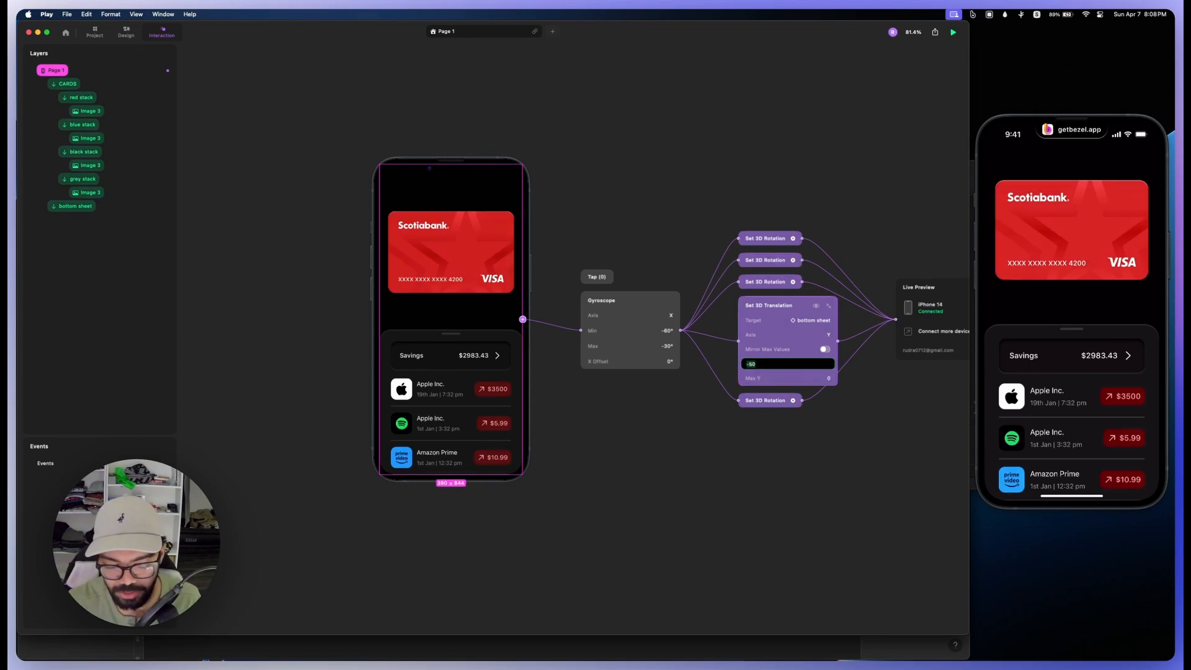
text(394)
key(Return)
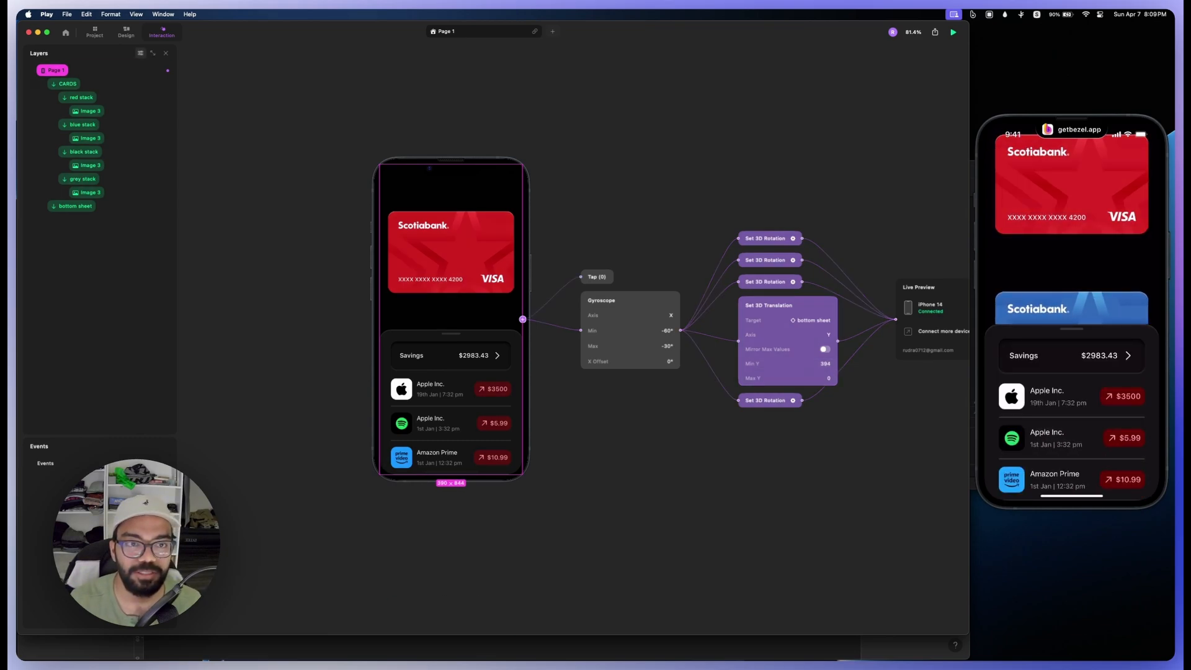
Step: Turn off Clips To Bounds for the CARDS stack in the design view
click(125, 33)
click(67, 84)
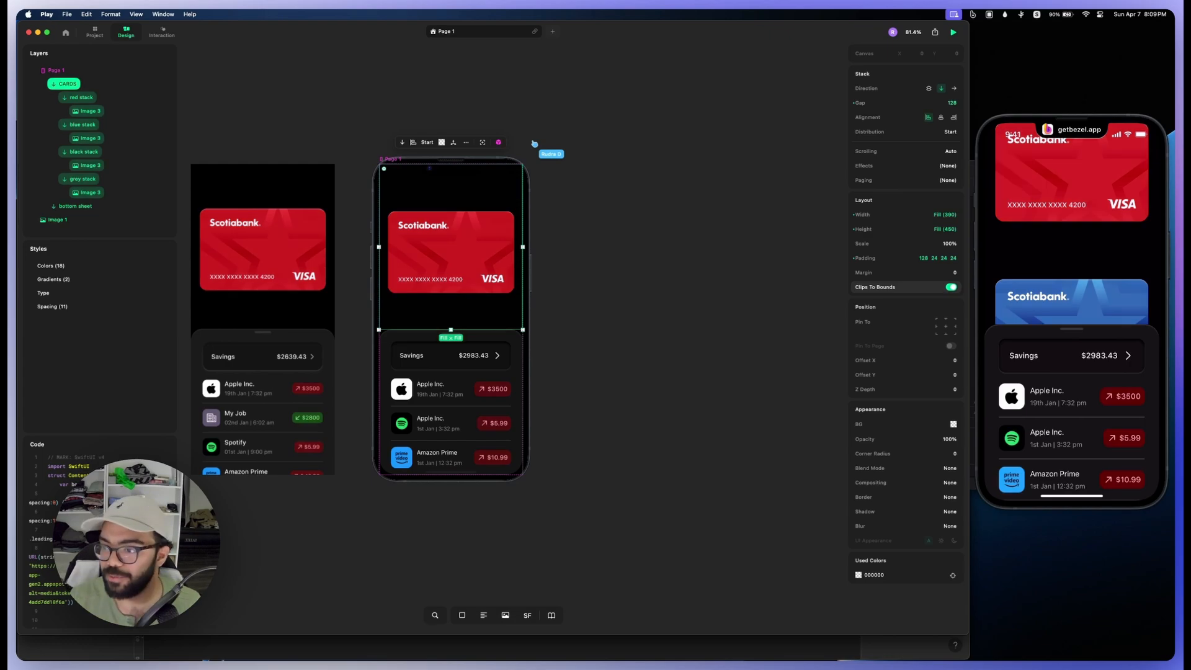
click(951, 288)
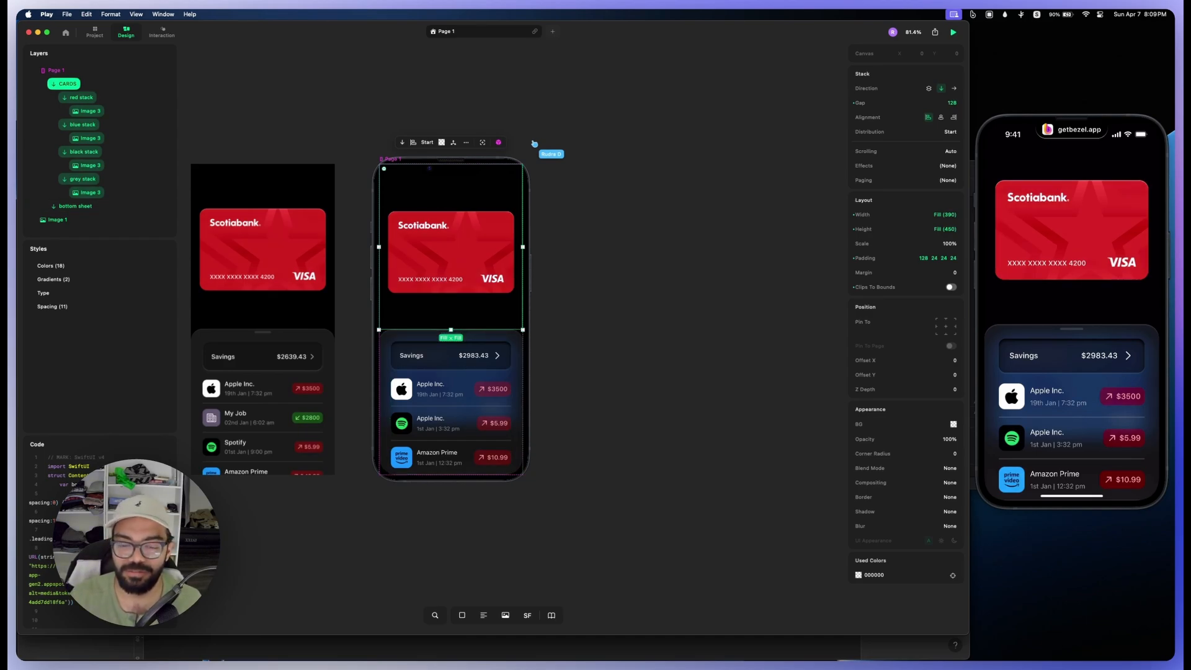
Step: Try a solid black 000000 background on the bottom sheet
click(75, 206)
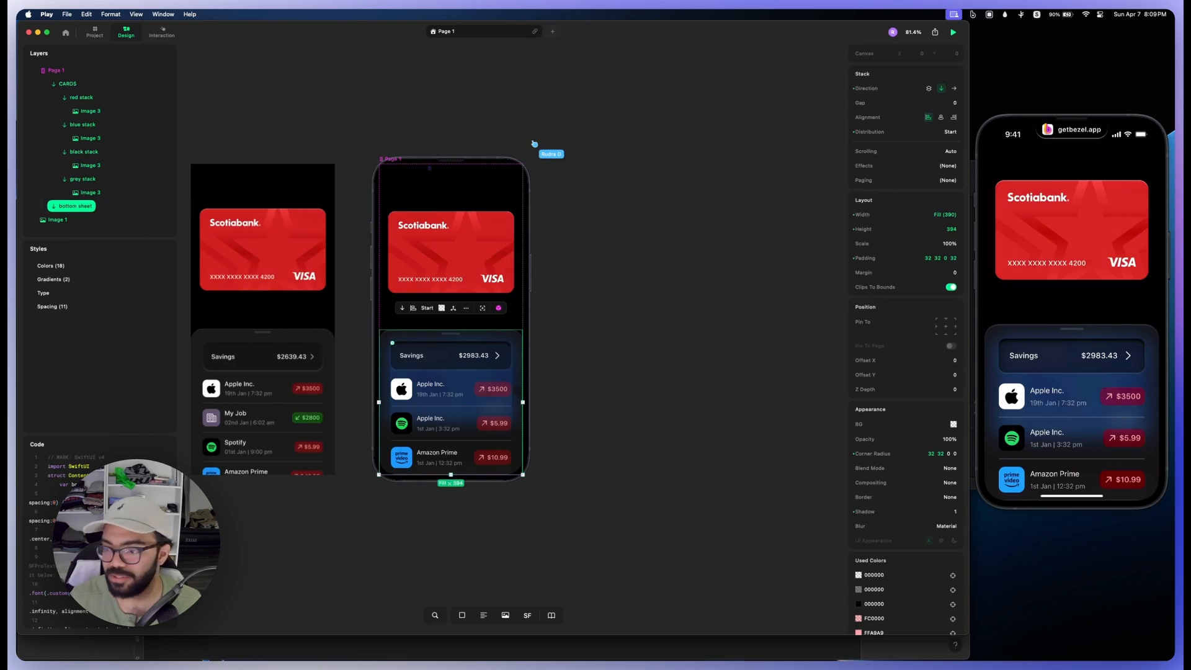
click(953, 424)
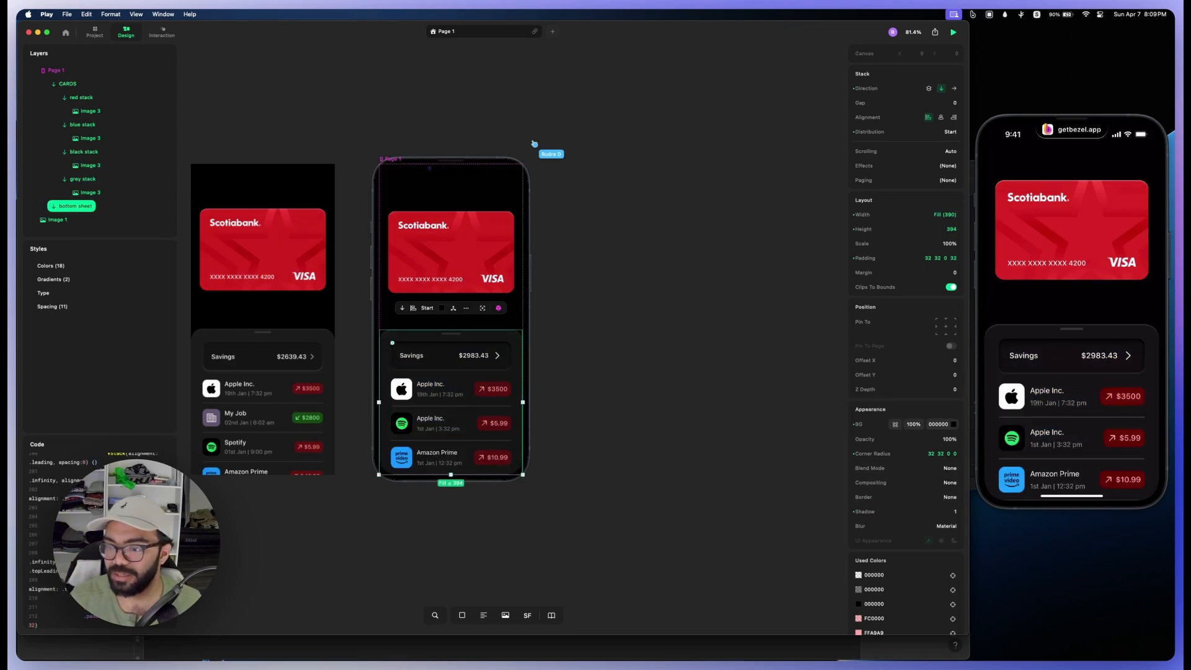
click(895, 425)
click(892, 399)
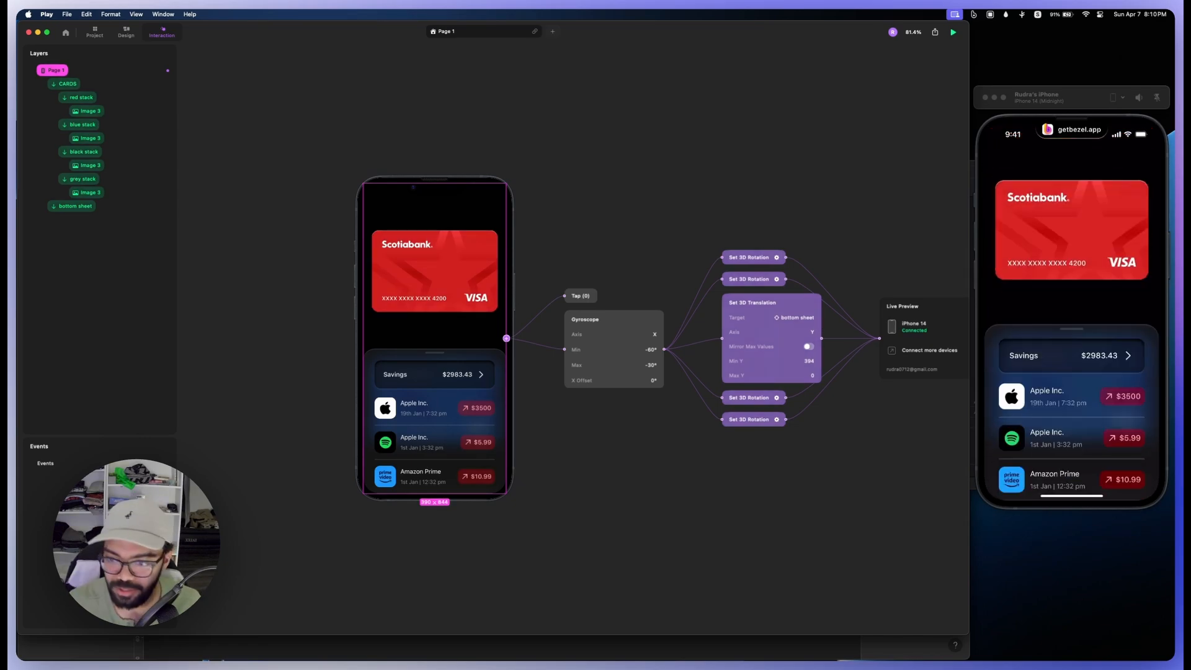
Step: Collapse the 3D translation action and add a Set Position Y action to the Gyroscope trigger, targeting the blue stack
click(752, 303)
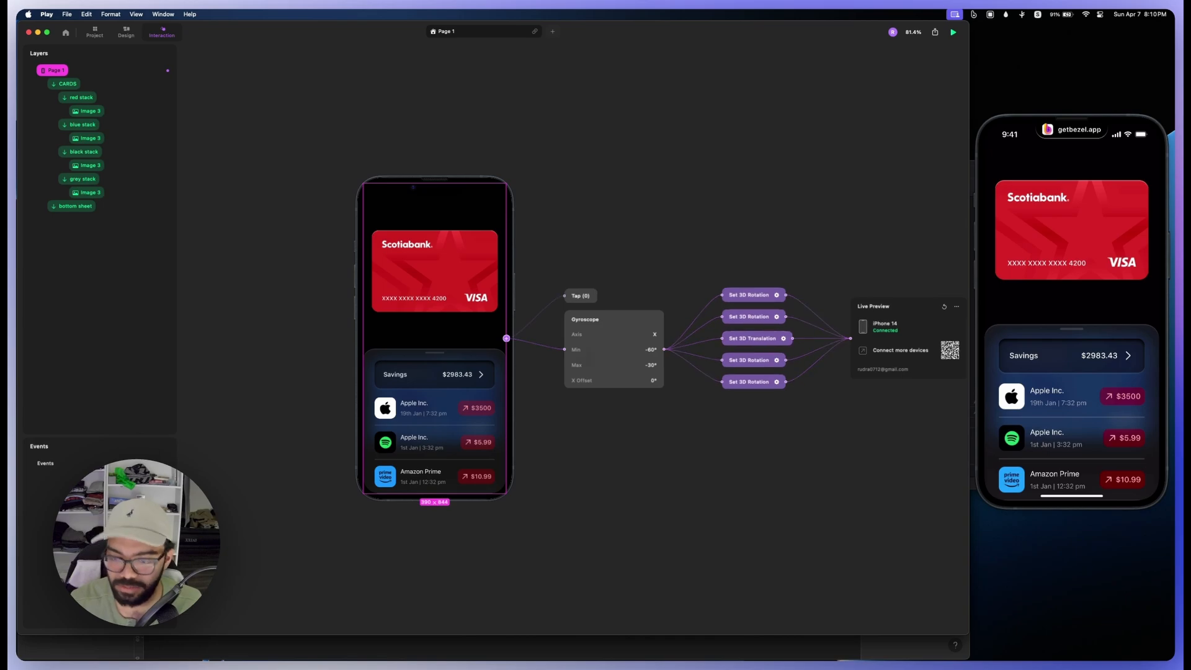
click(663, 349)
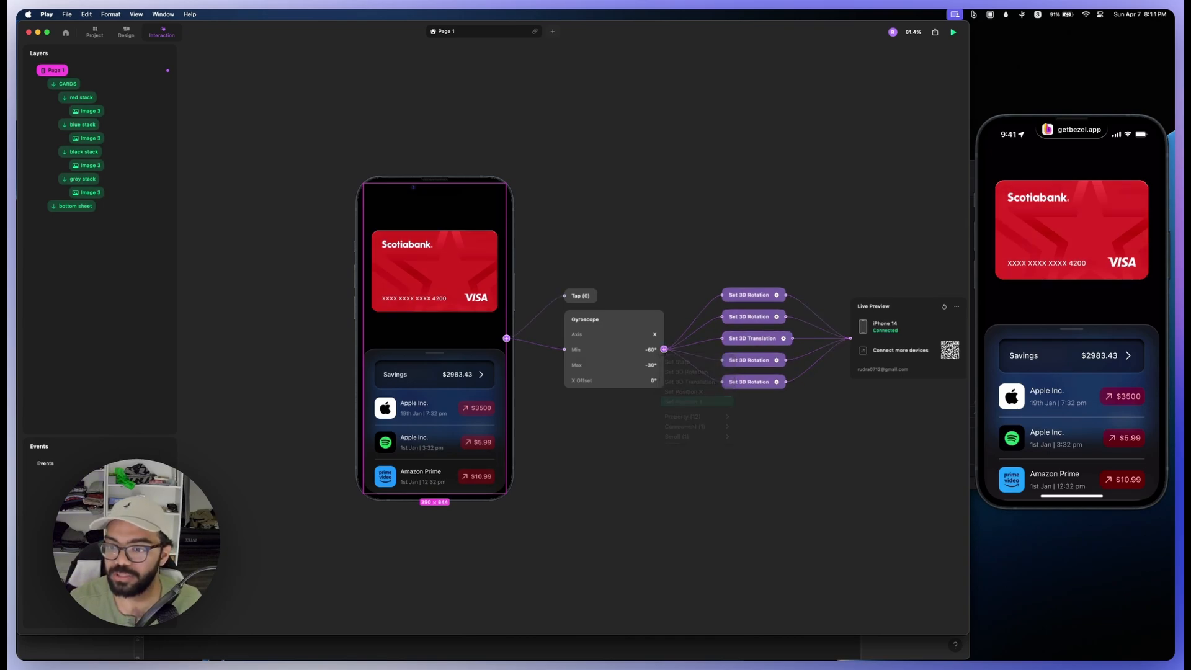
click(697, 401)
click(804, 365)
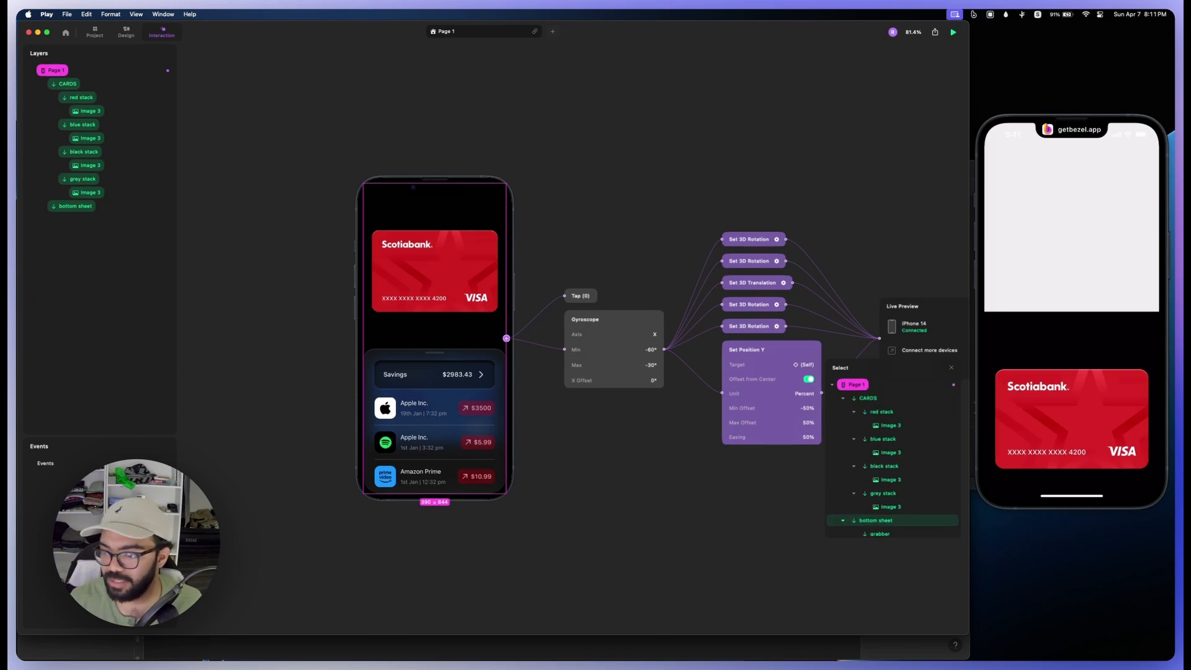
click(883, 379)
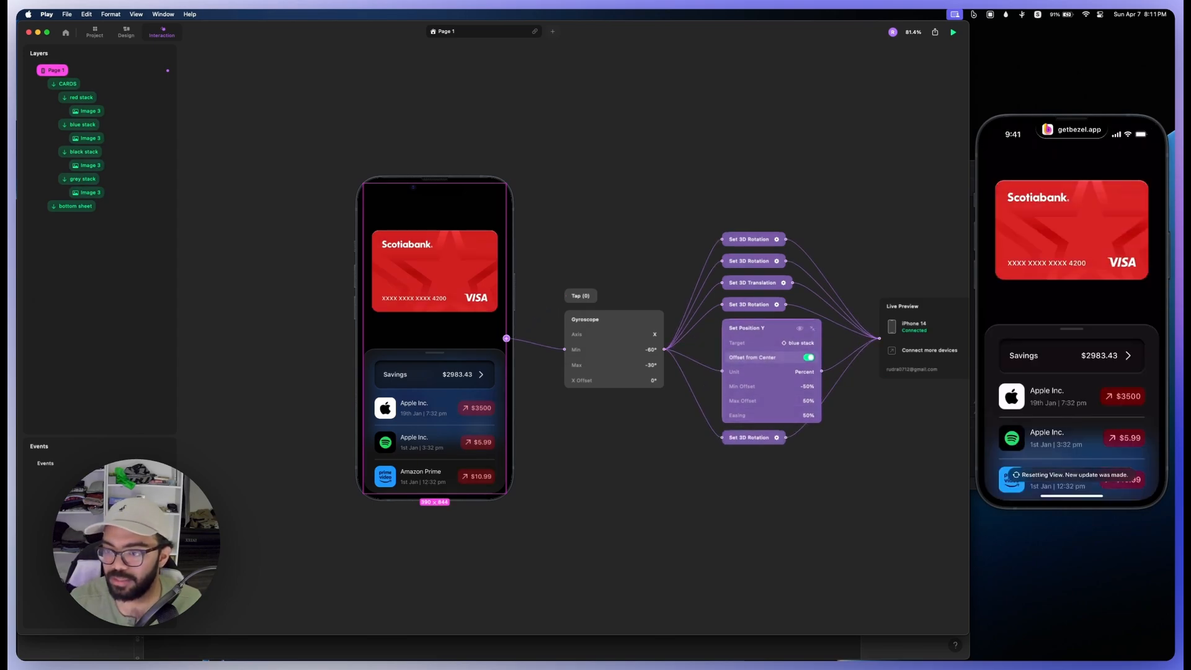
Step: Switch the unit of the blue stack's Set Position Y action to Point
click(802, 372)
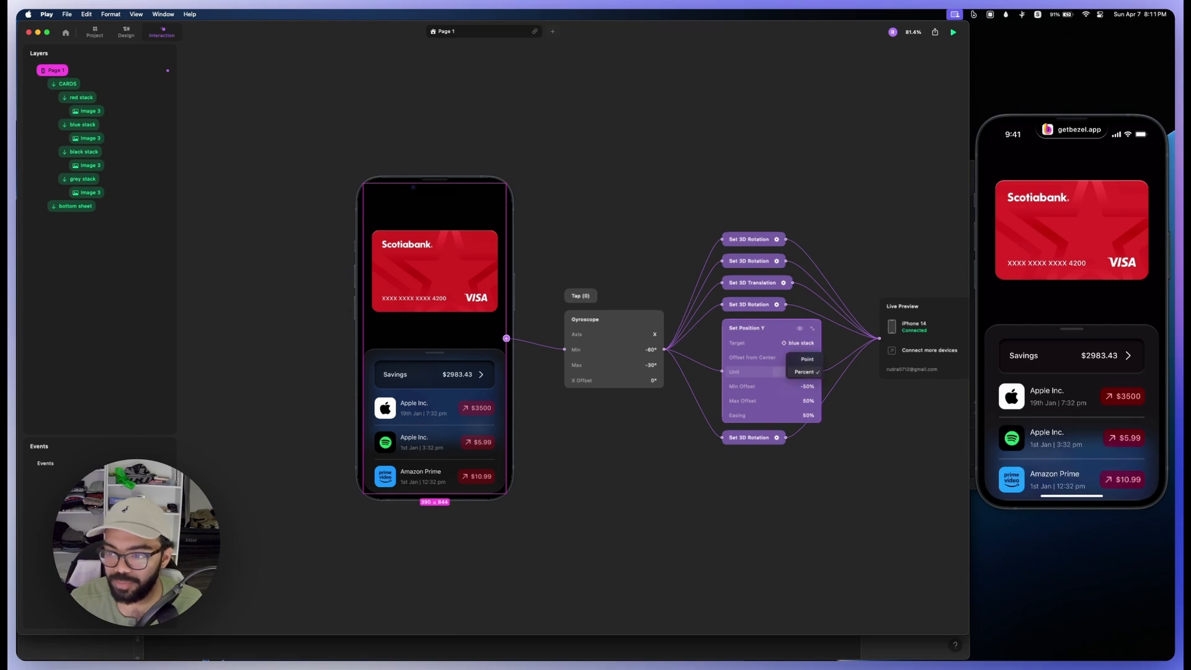
click(804, 358)
drag(748, 372, 796, 371)
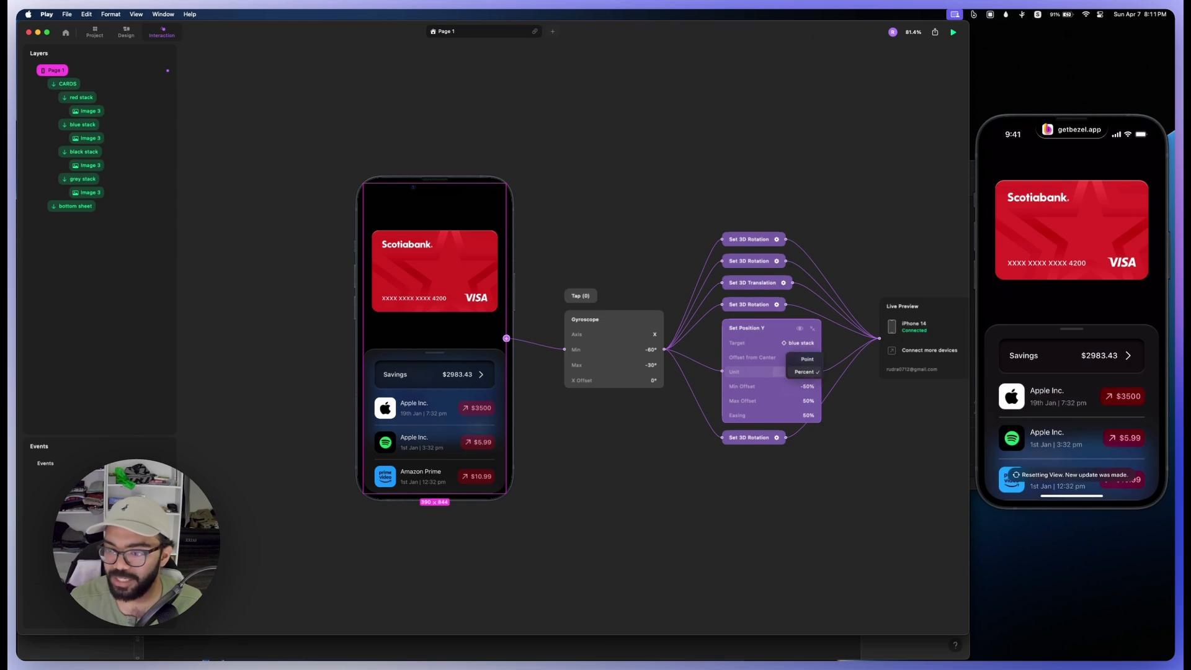
click(748, 371)
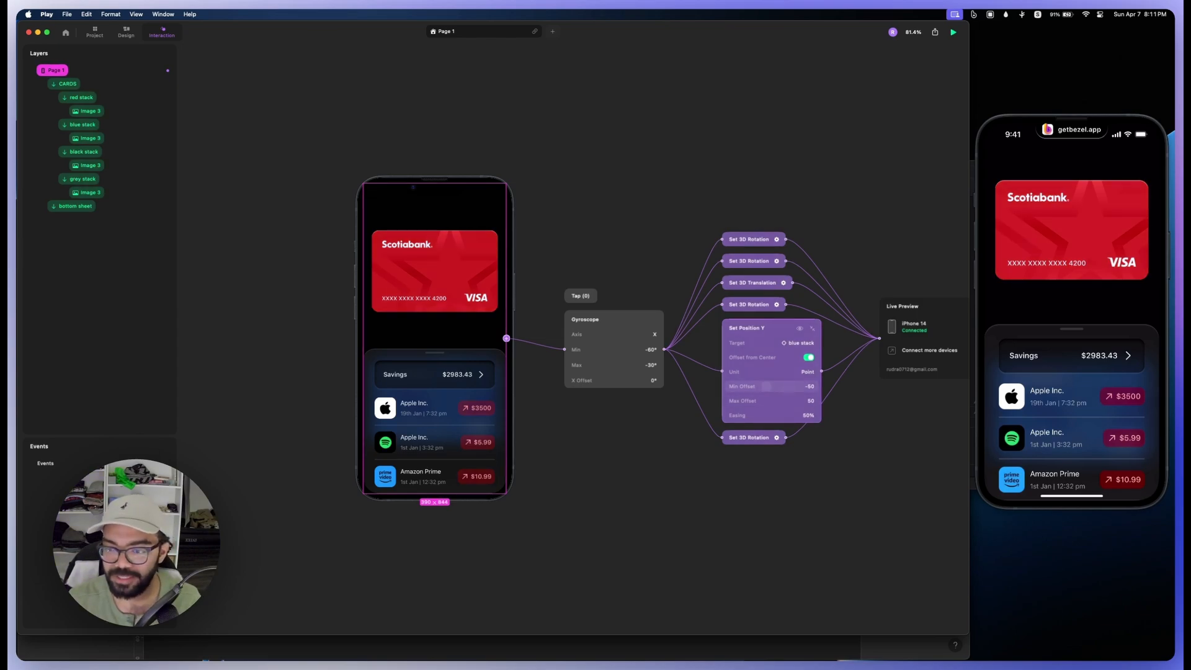
Step: Set the blue stack's Position Y Max Offset to 0 and Min Offset to -300
click(769, 401)
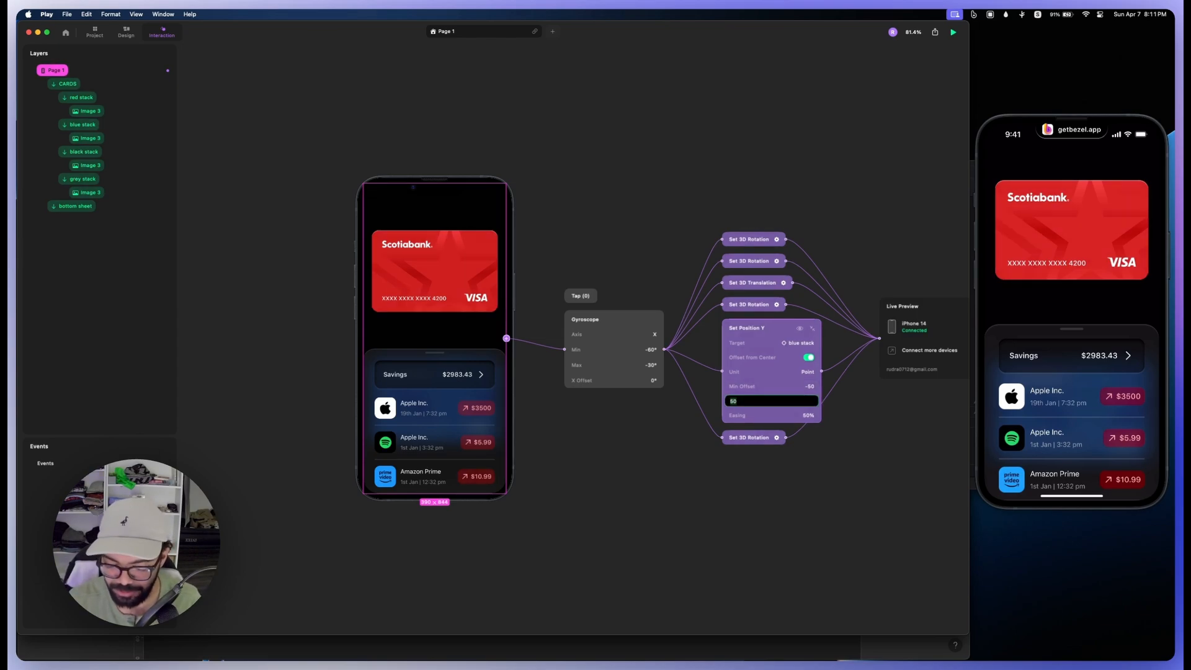
text(0)
key(Return)
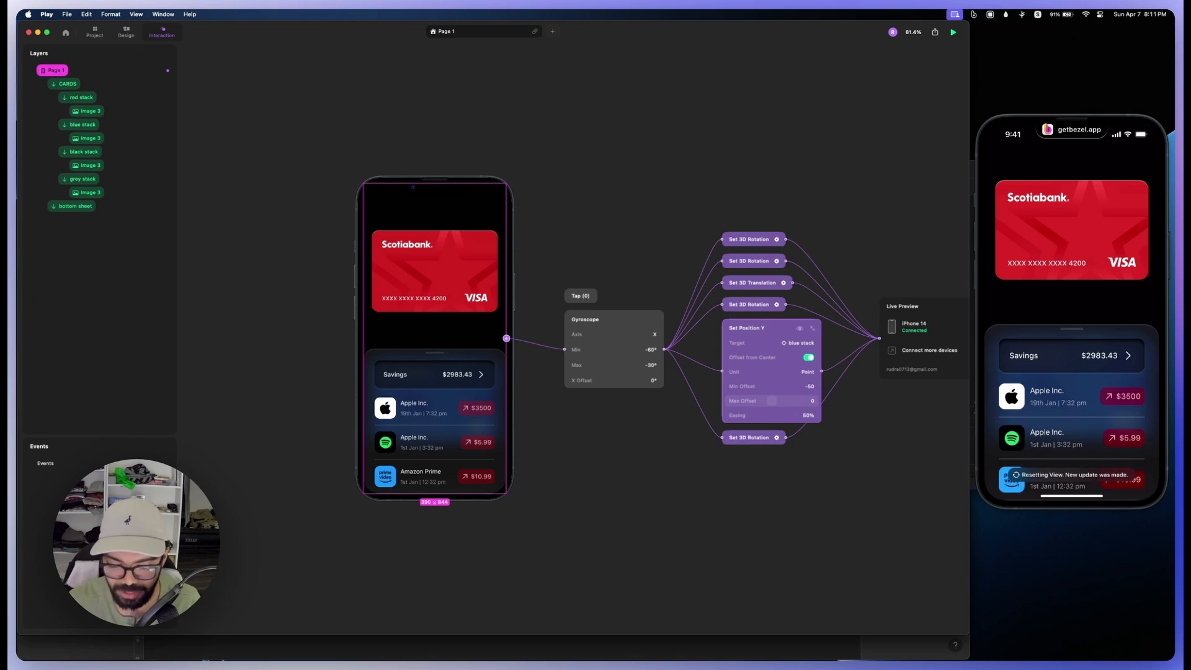
click(770, 386)
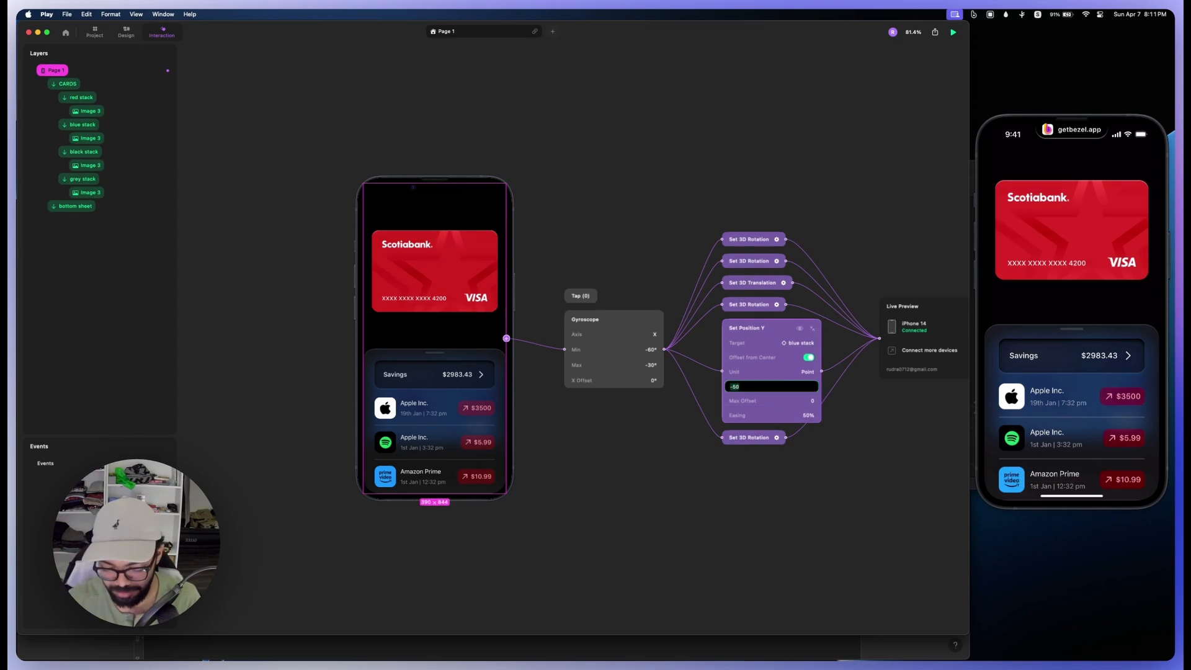
text(-300)
key(Return)
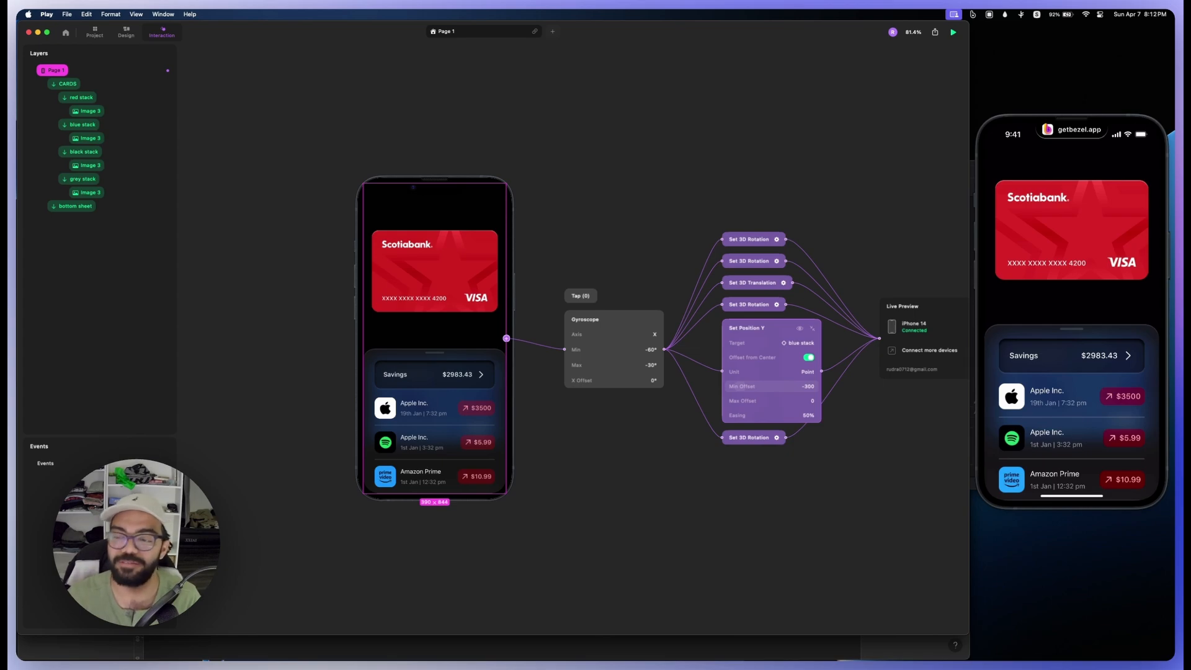
Step: Raise the blue stack's Position Y easing to 100% and set its Min Offset to -280
drag(771, 415, 817, 415)
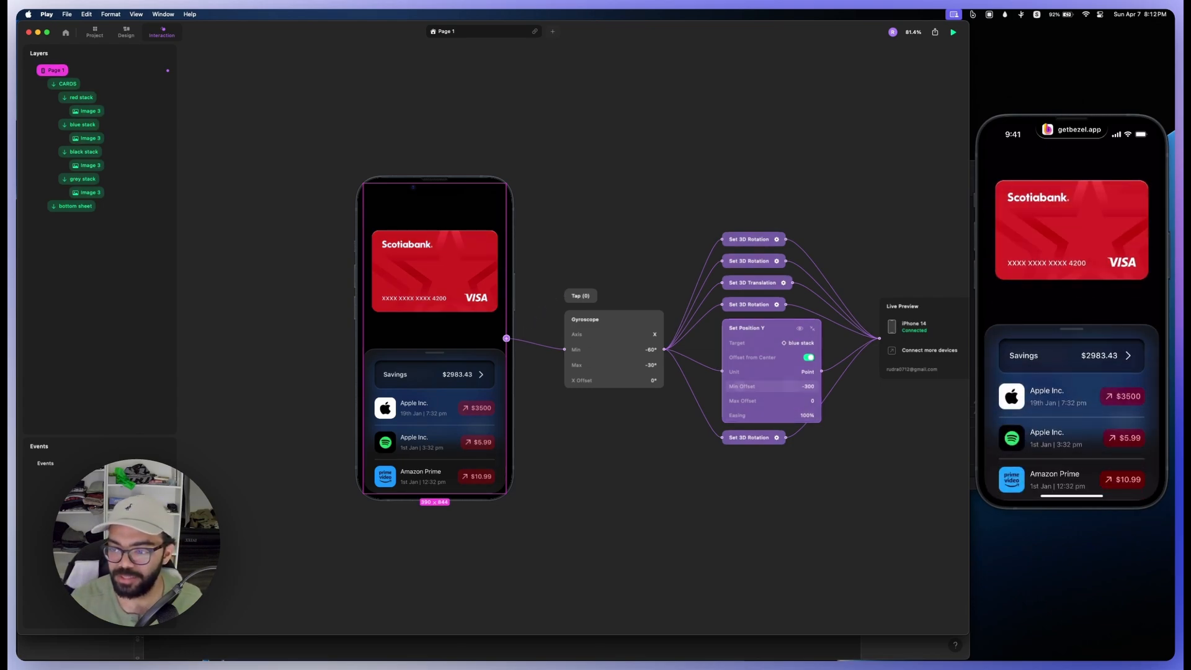
click(771, 386)
text(-280)
key(Return)
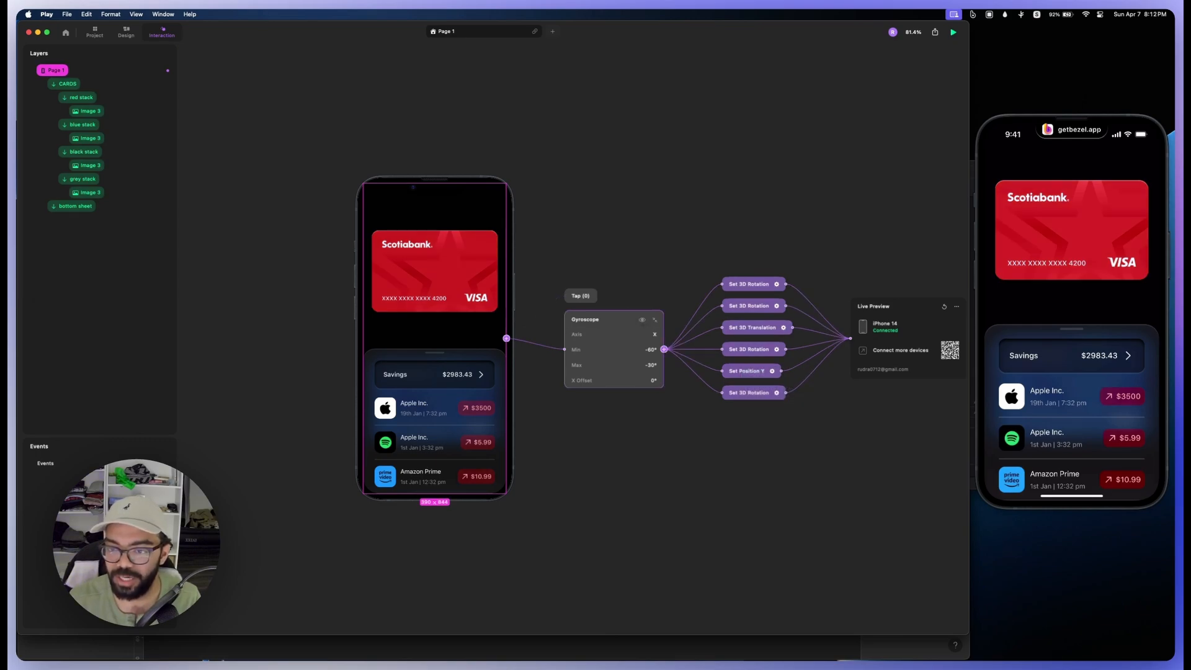
Step: Paste two copies of the blue stack's Set Position Y action onto the Gyroscope trigger
right_click(631, 319)
click(648, 347)
right_click(606, 315)
click(624, 345)
Step: Retarget two of the Set Position Y actions to the black stack and the grey stack
click(750, 393)
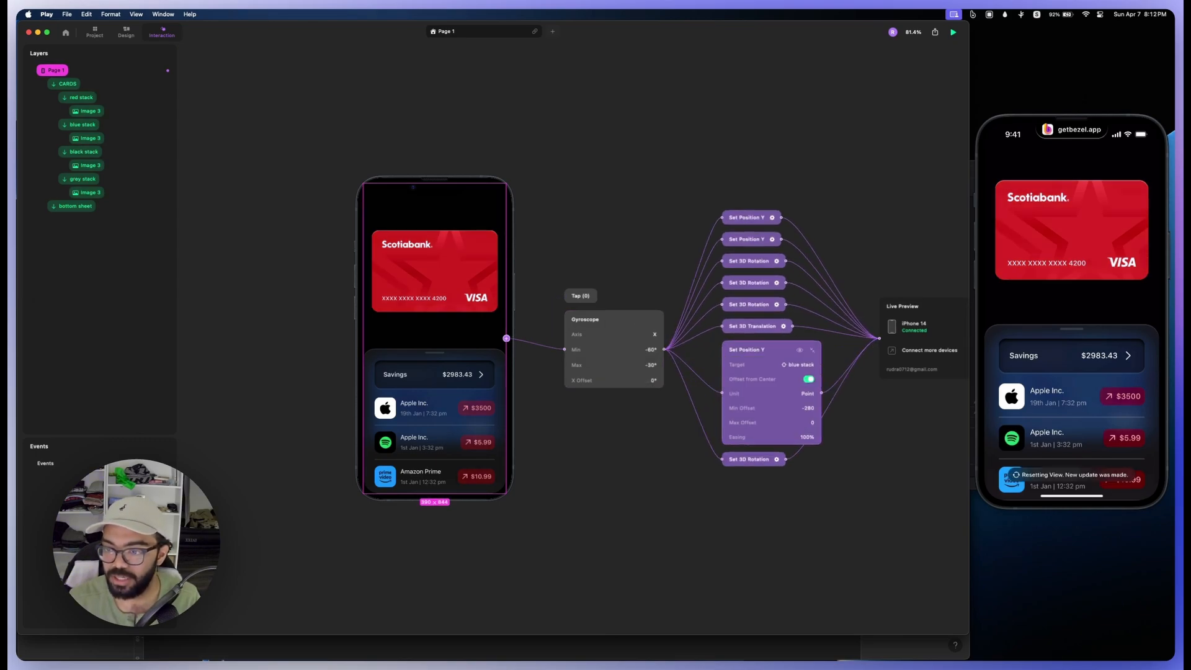
click(798, 364)
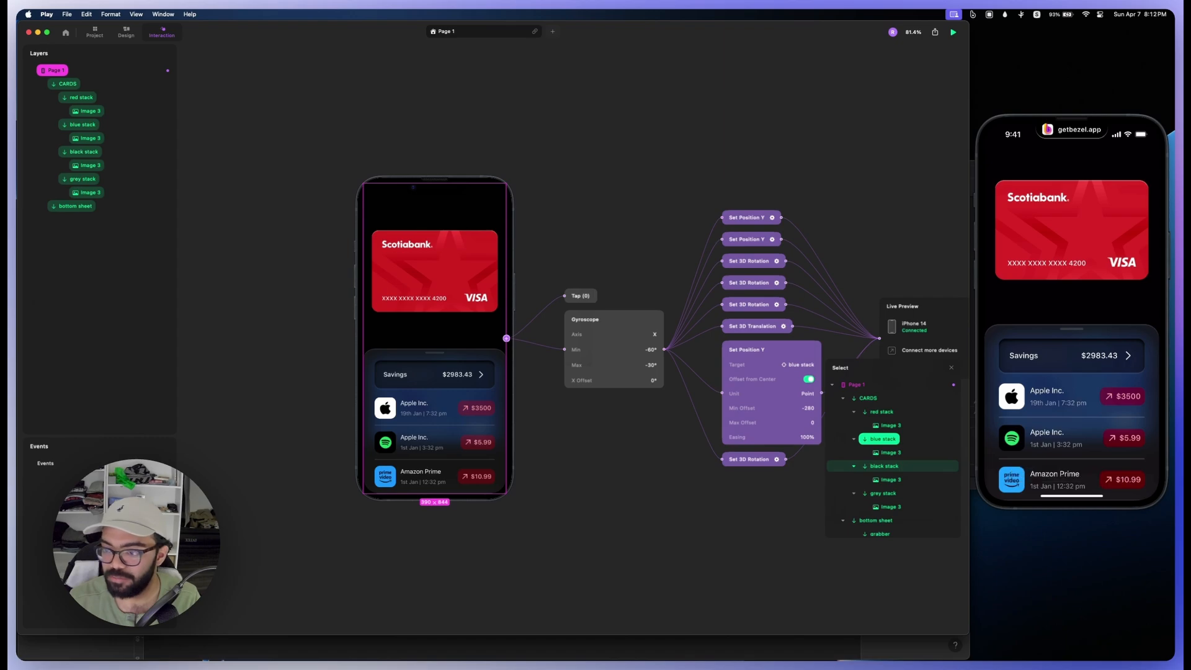
click(884, 466)
click(751, 239)
click(799, 211)
click(882, 339)
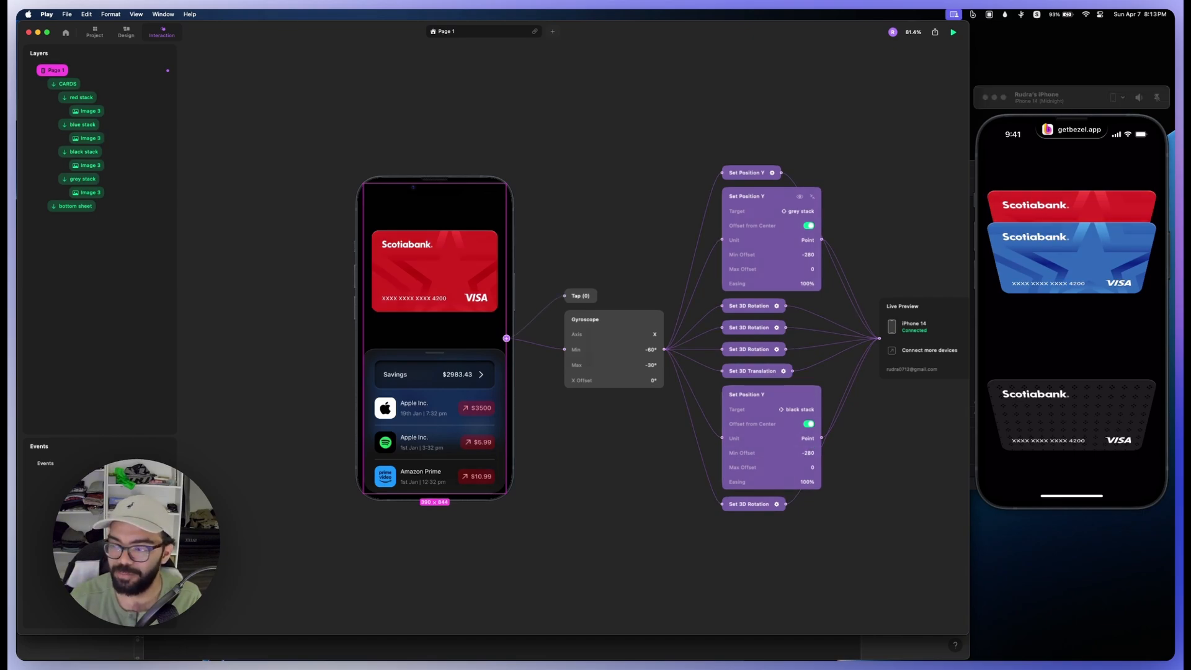
Step: Set the black stack's Position Y Min Offset to -560
click(806, 452)
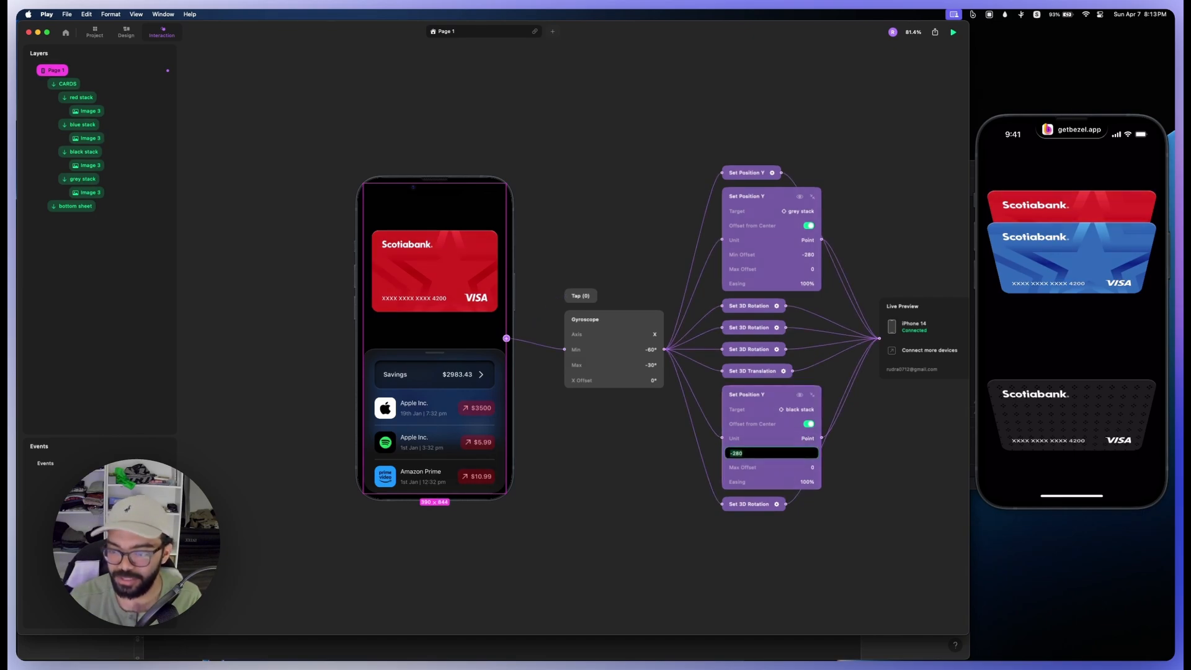
text(-560)
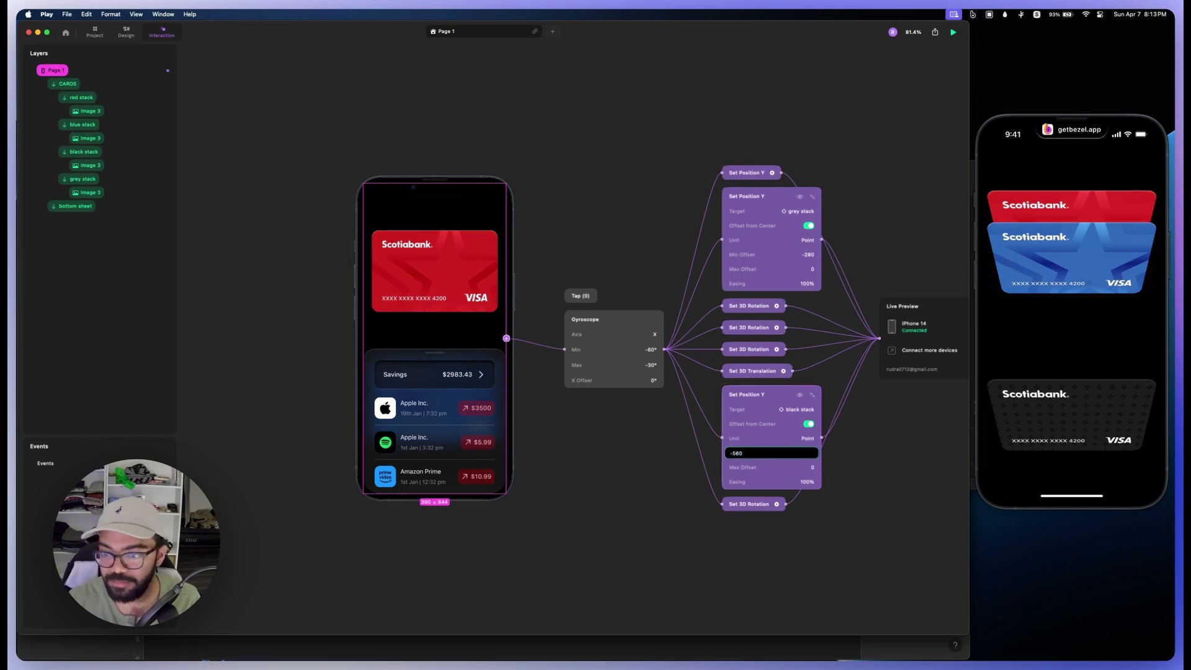
key(Return)
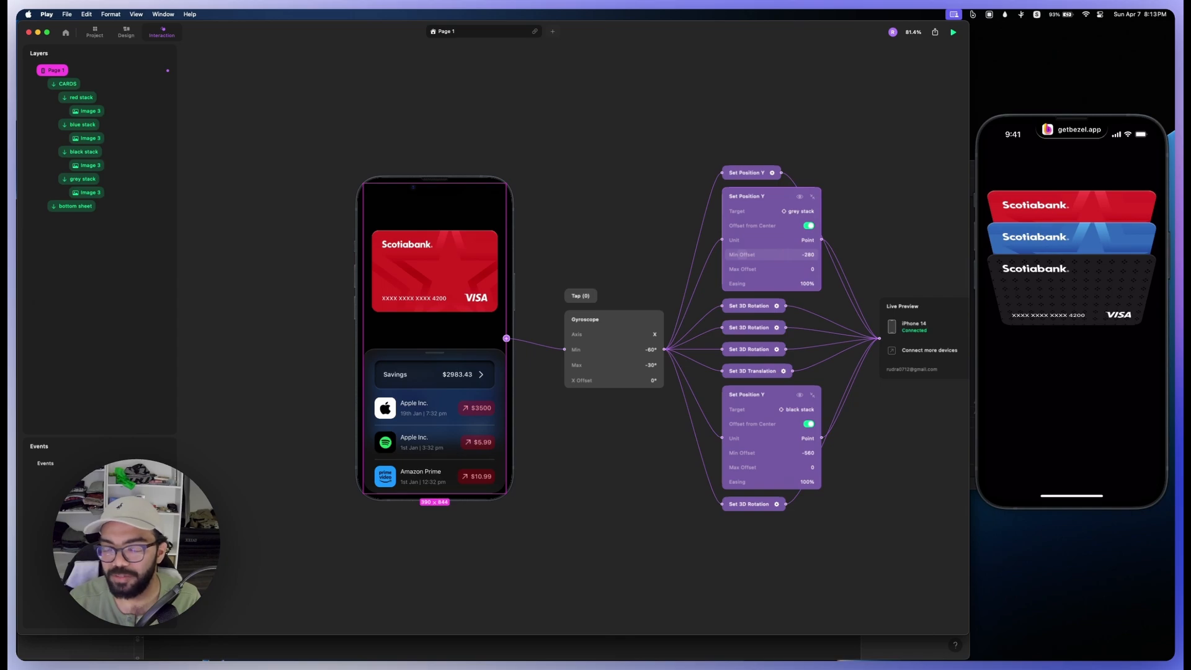
Step: Calculate 560+280 in the launcher and set the grey stack's Position Y Min Offset to -840
key(alt+space)
text(560)
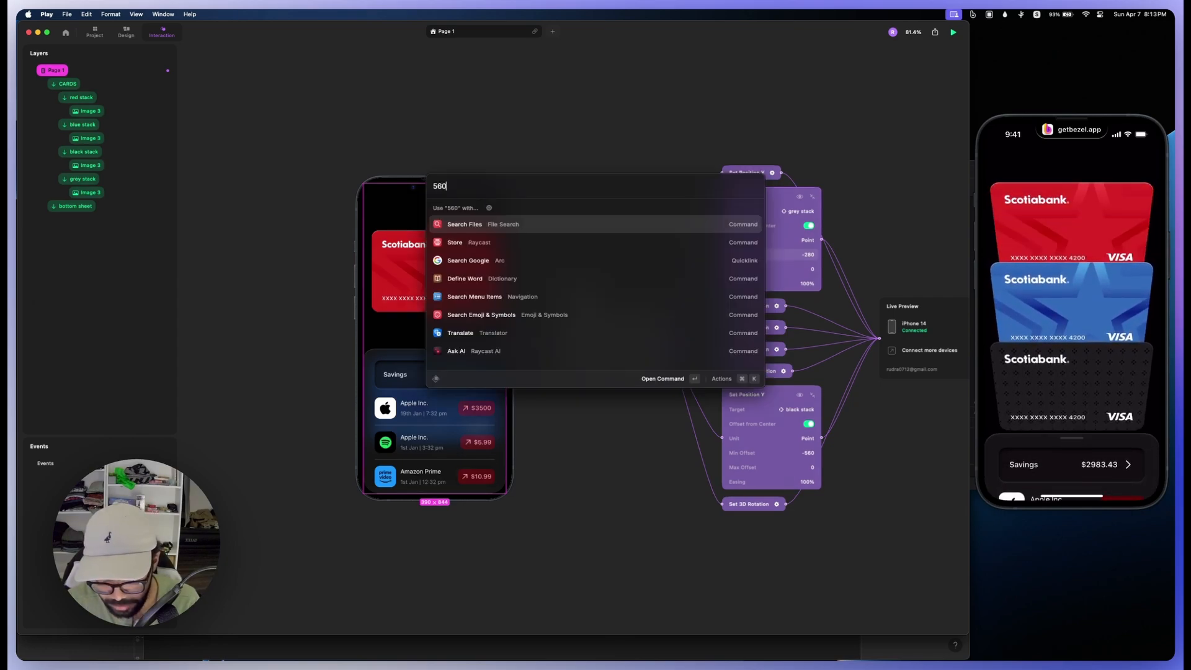
text(+280)
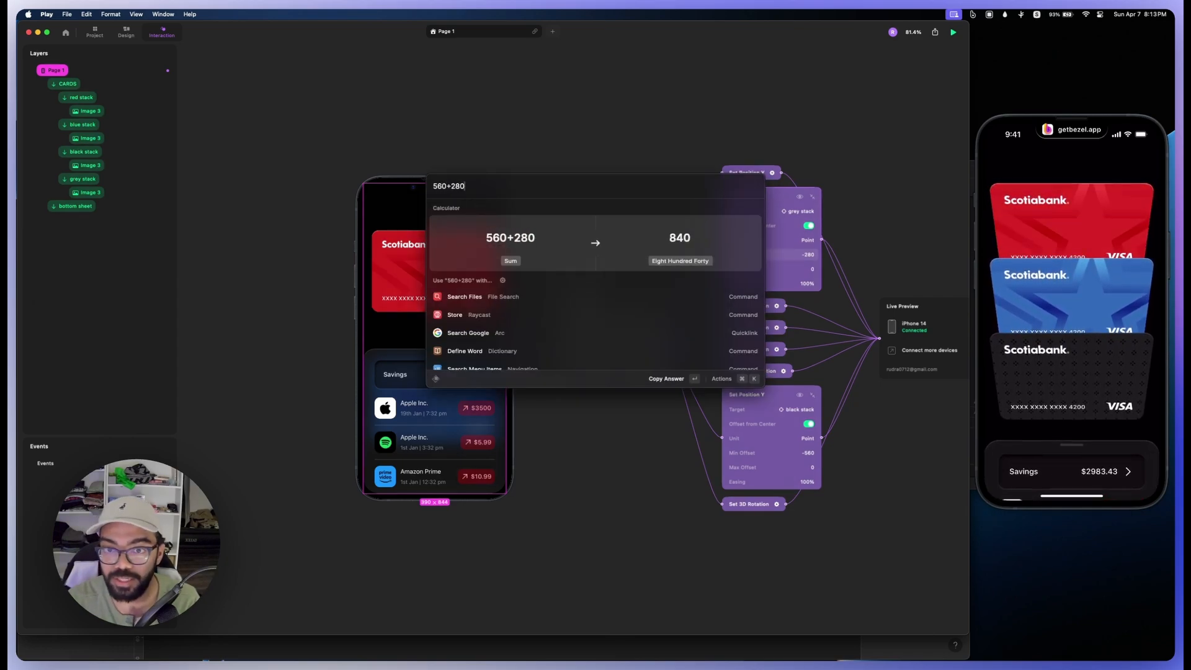
key(Return)
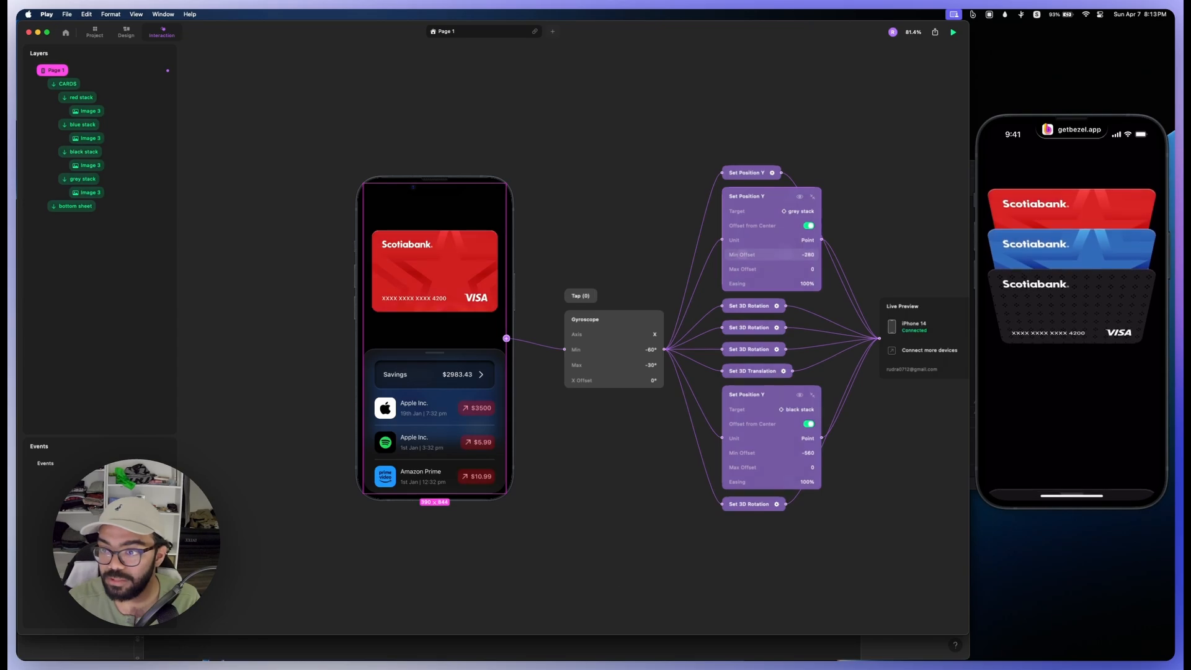
click(806, 255)
text(-840)
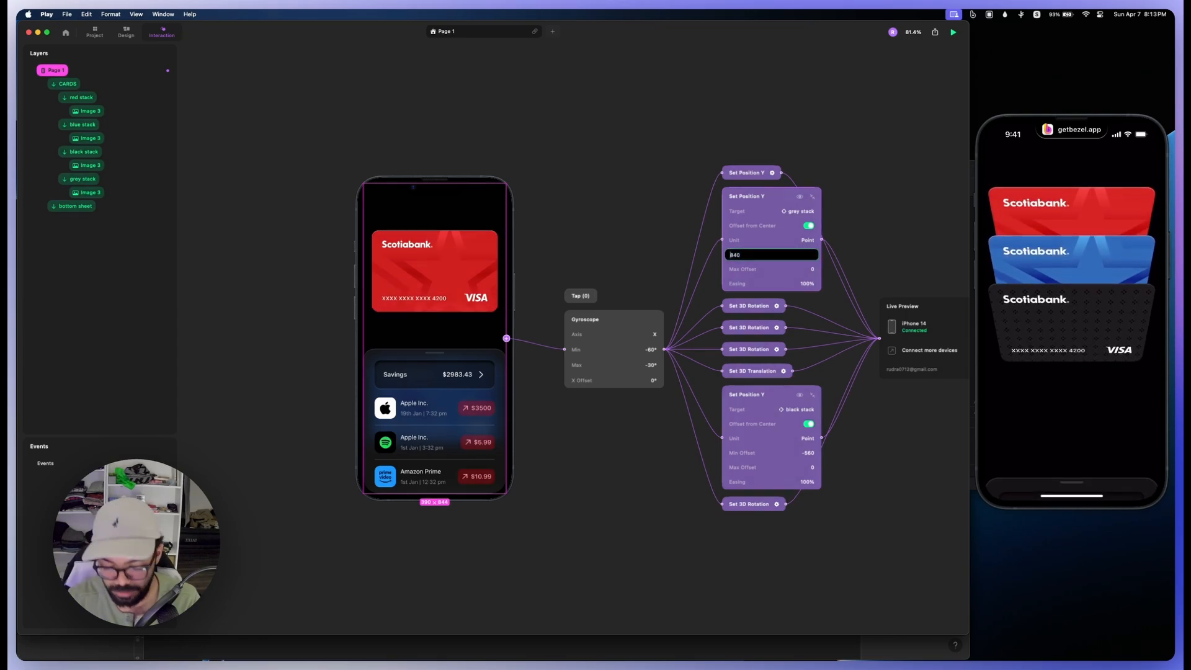
key(Return)
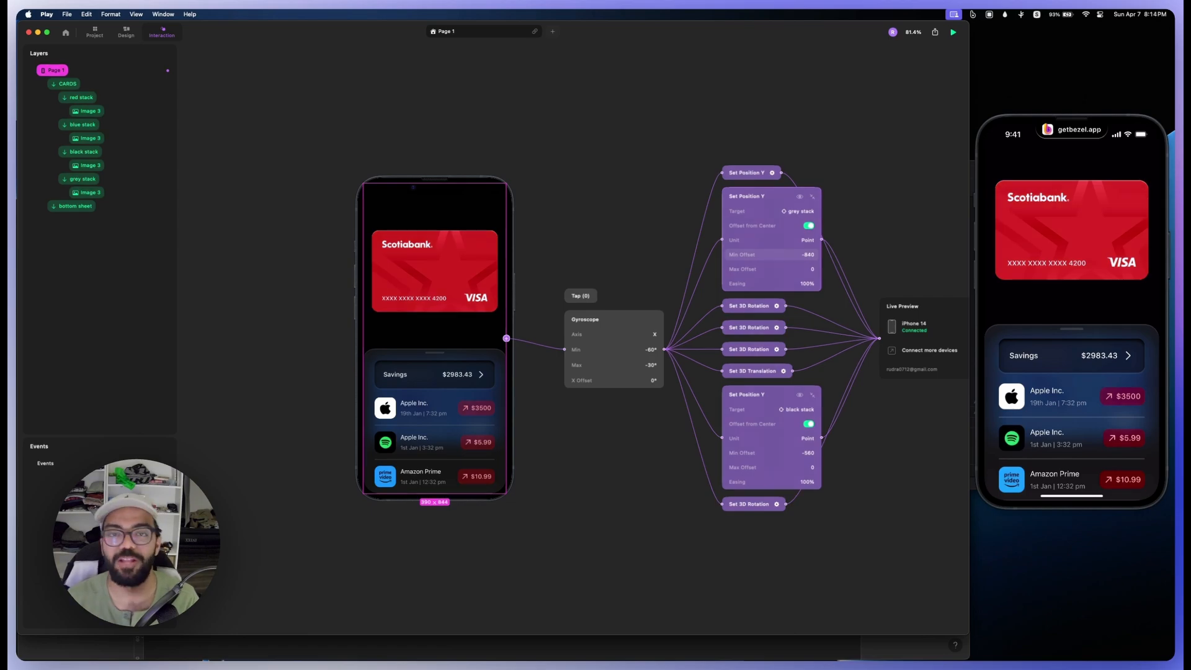
Step: Add a custom shadow to the blue stack with Offset Y -17, Blur 13 and 61% opacity
click(93, 98)
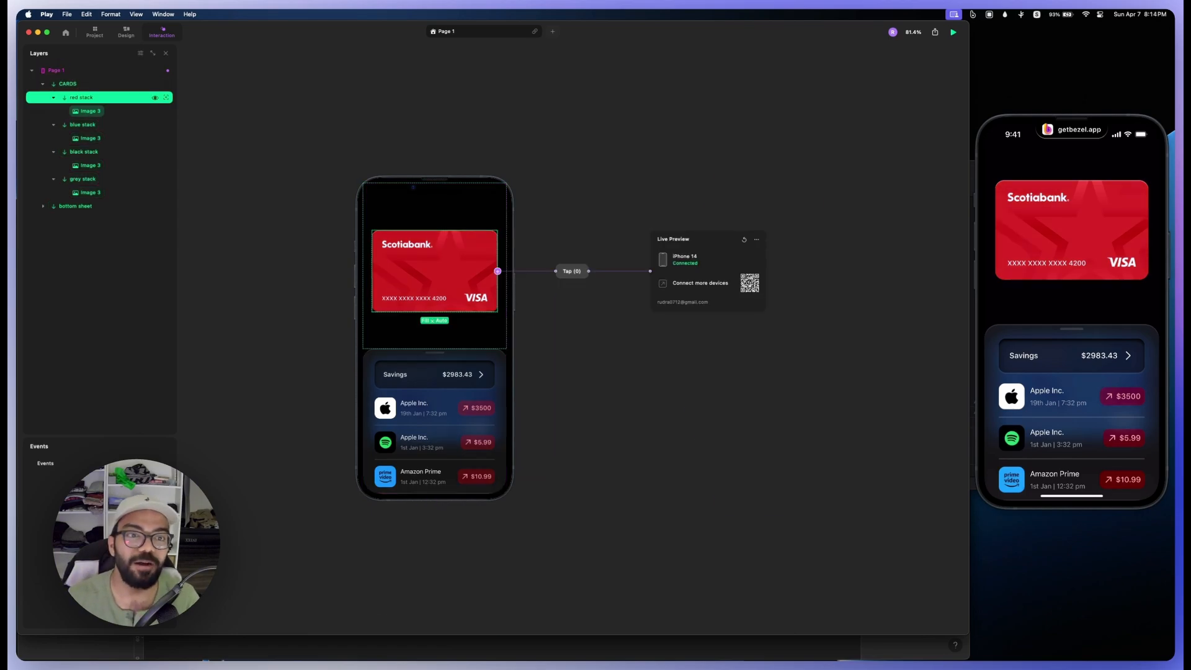
click(125, 31)
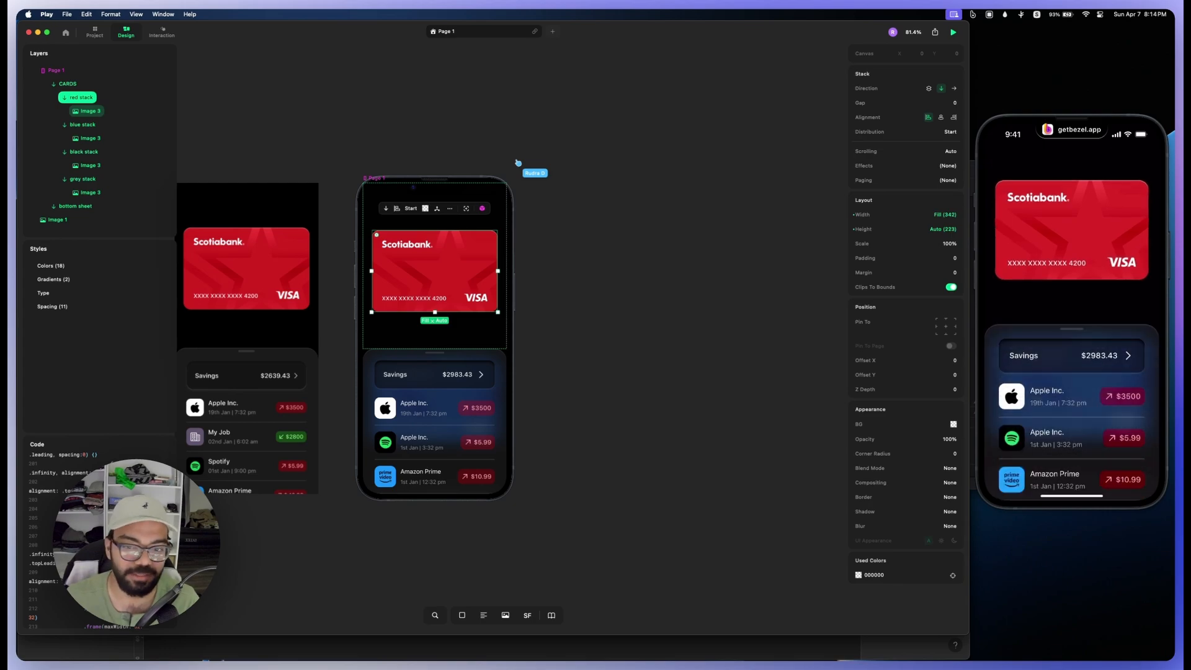
click(82, 125)
click(949, 512)
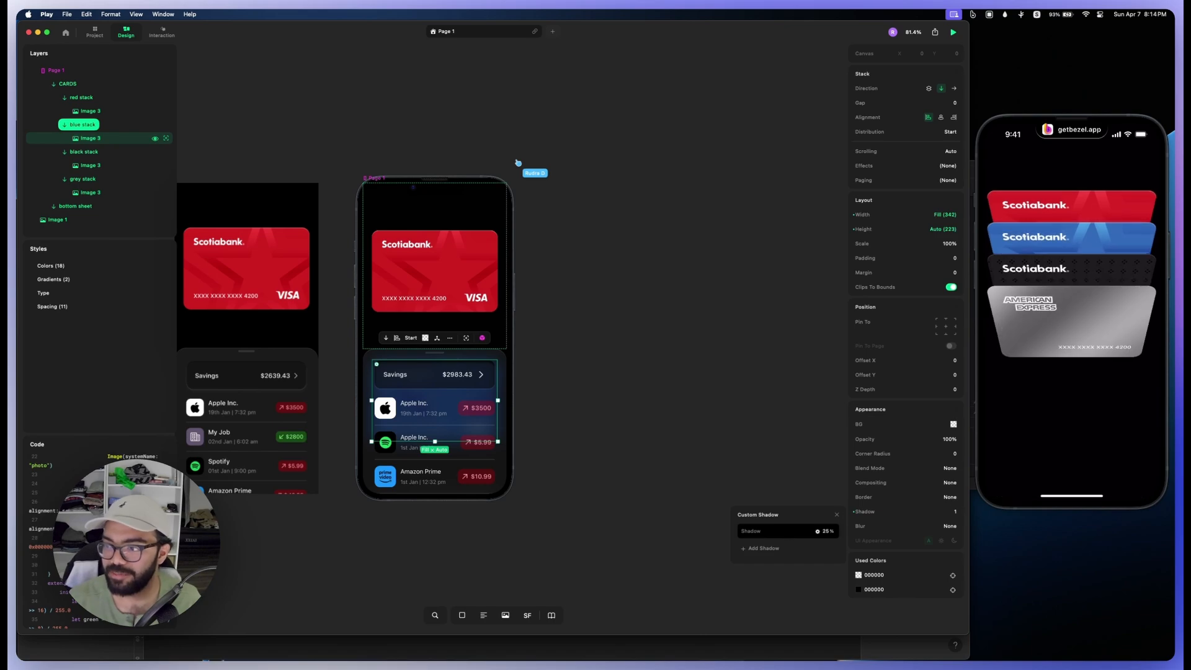
click(780, 530)
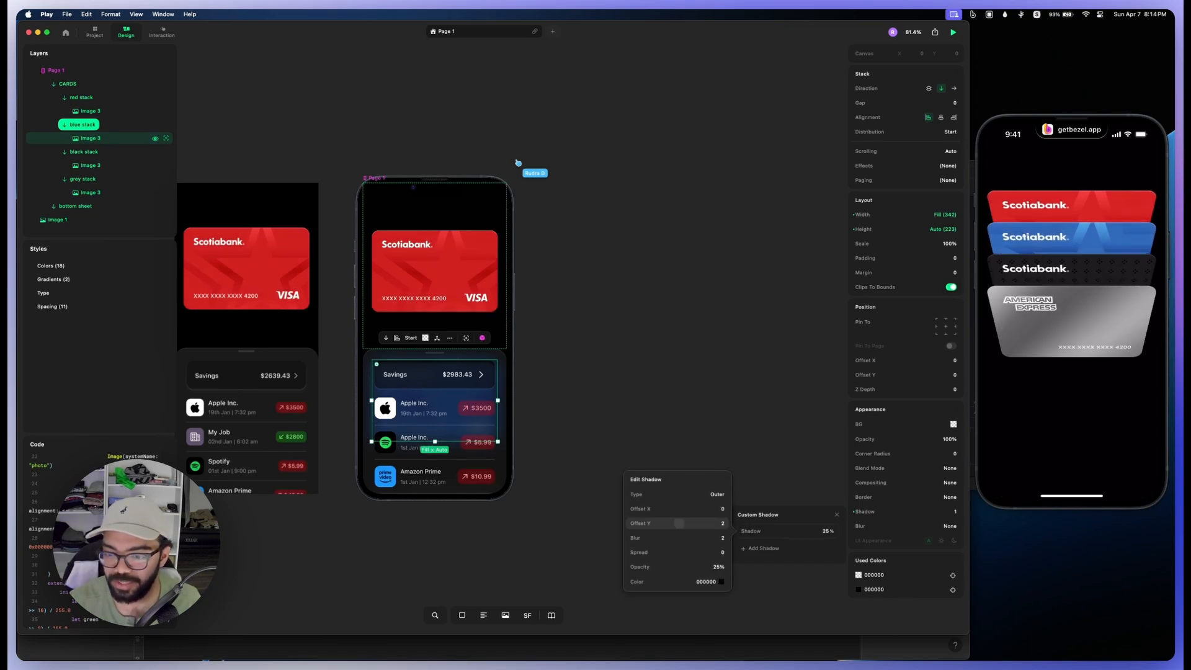
drag(679, 523, 666, 523)
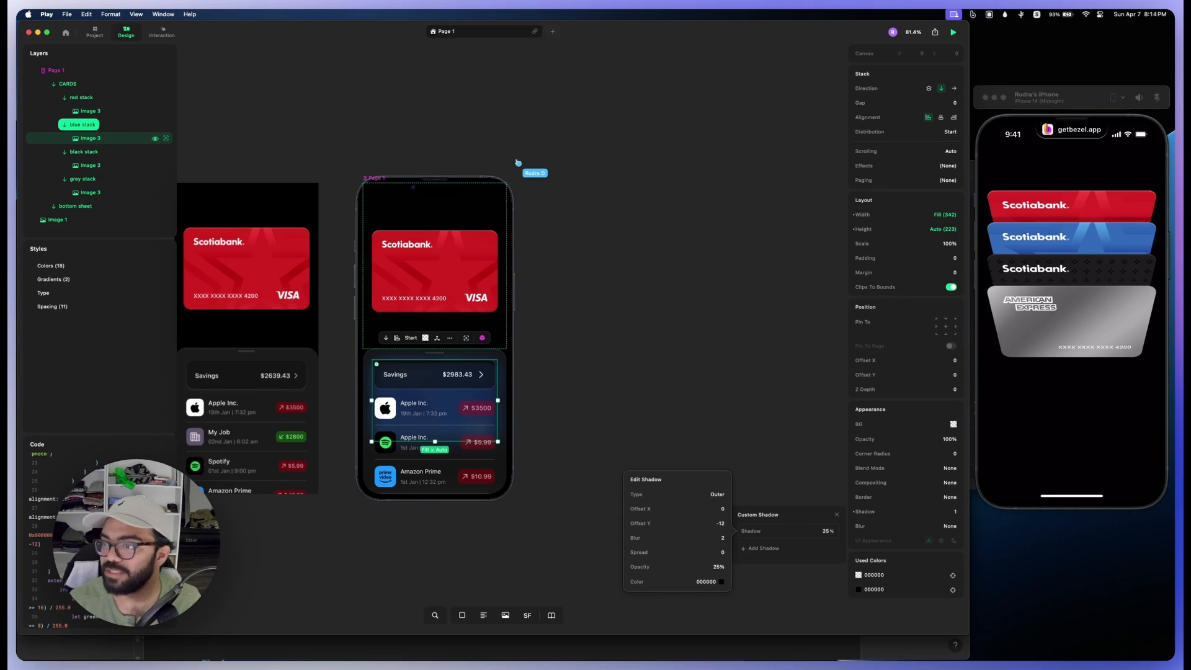
drag(667, 523, 644, 538)
drag(655, 566, 687, 566)
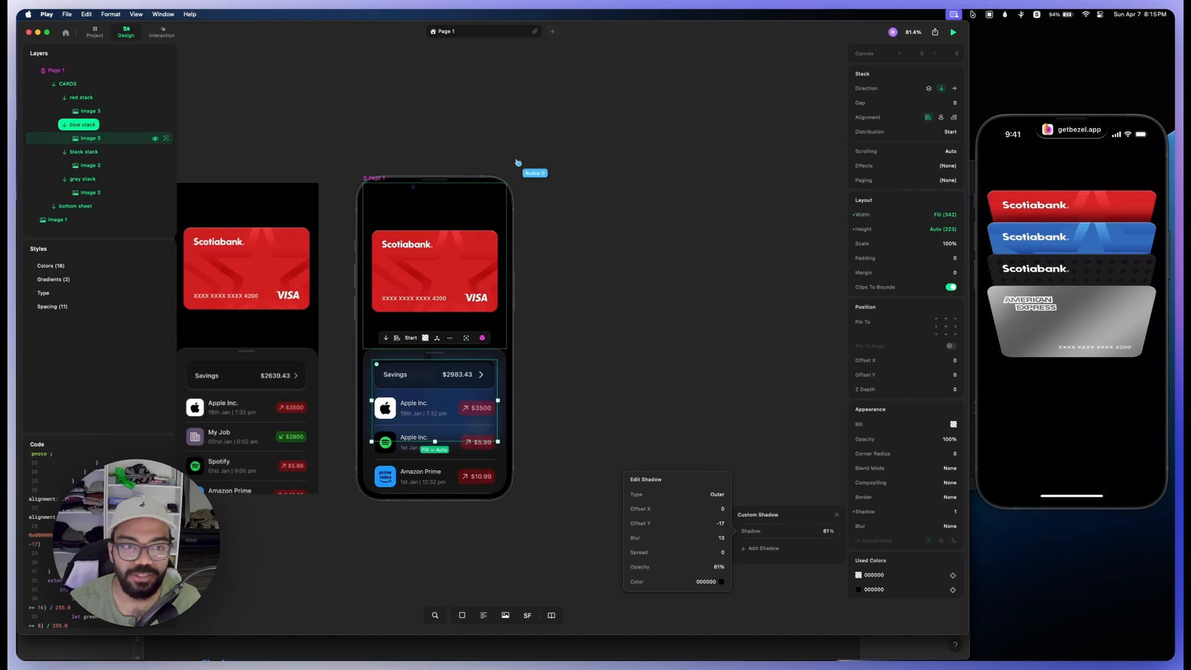
Step: Give the black stack a custom shadow with Offset Y -17, Blur 13 and 61% opacity
click(84, 152)
click(680, 523)
text(-17)
key(Tab)
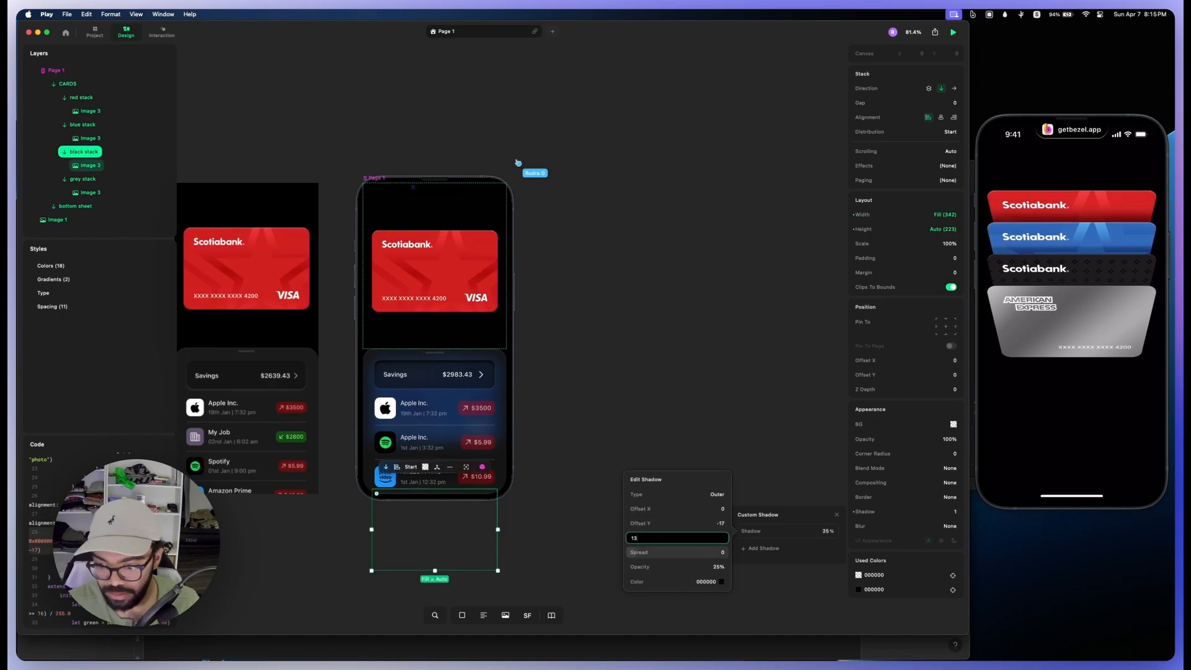
text(13)
key(Tab)
key(Tab)
text(61)
key(Return)
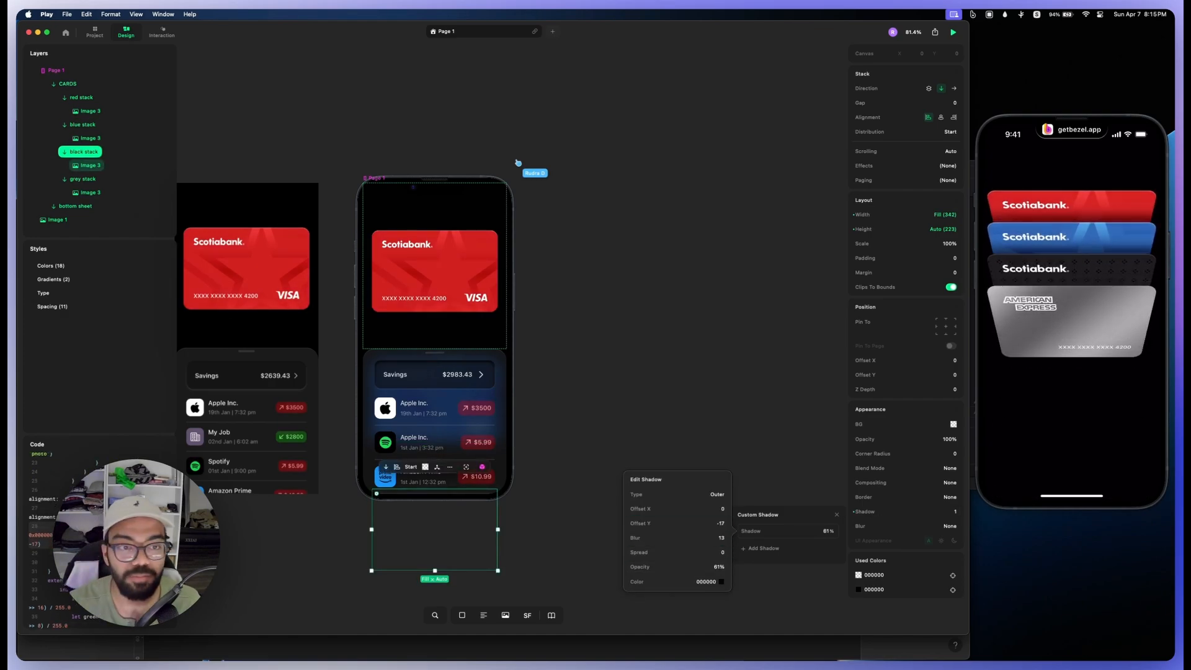
Step: Add a custom shadow to the grey stack with Offset Y -17 and 61% opacity
click(82, 179)
click(905, 511)
click(782, 531)
click(695, 524)
text(-17)
click(695, 566)
text(61)
key(Return)
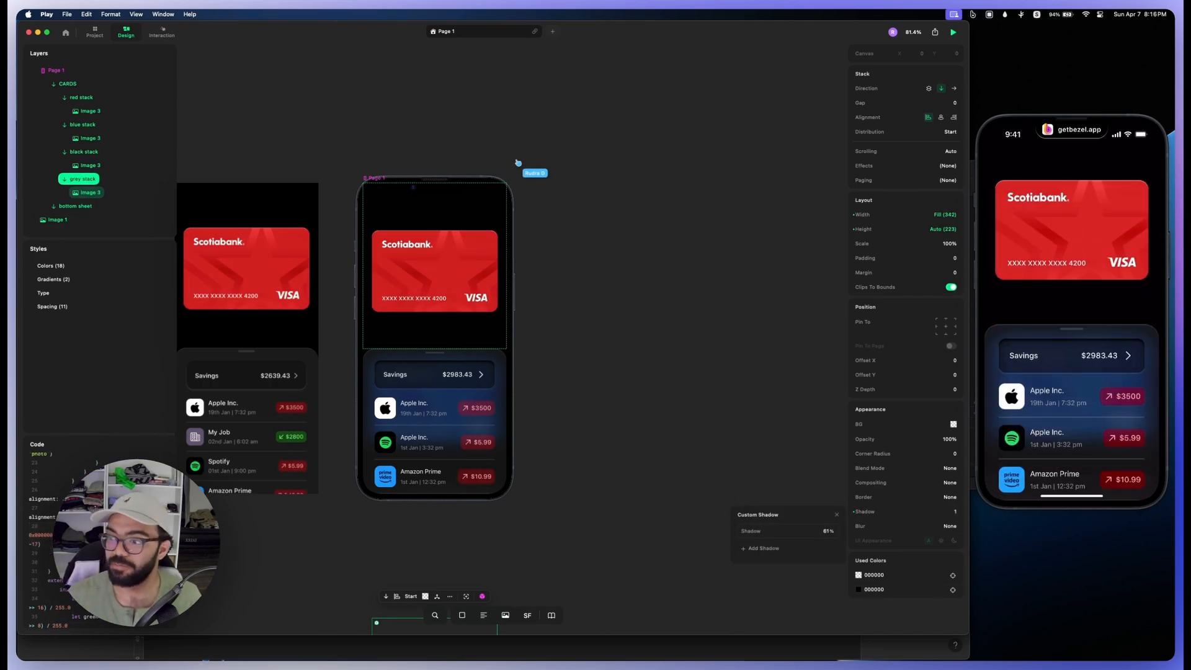